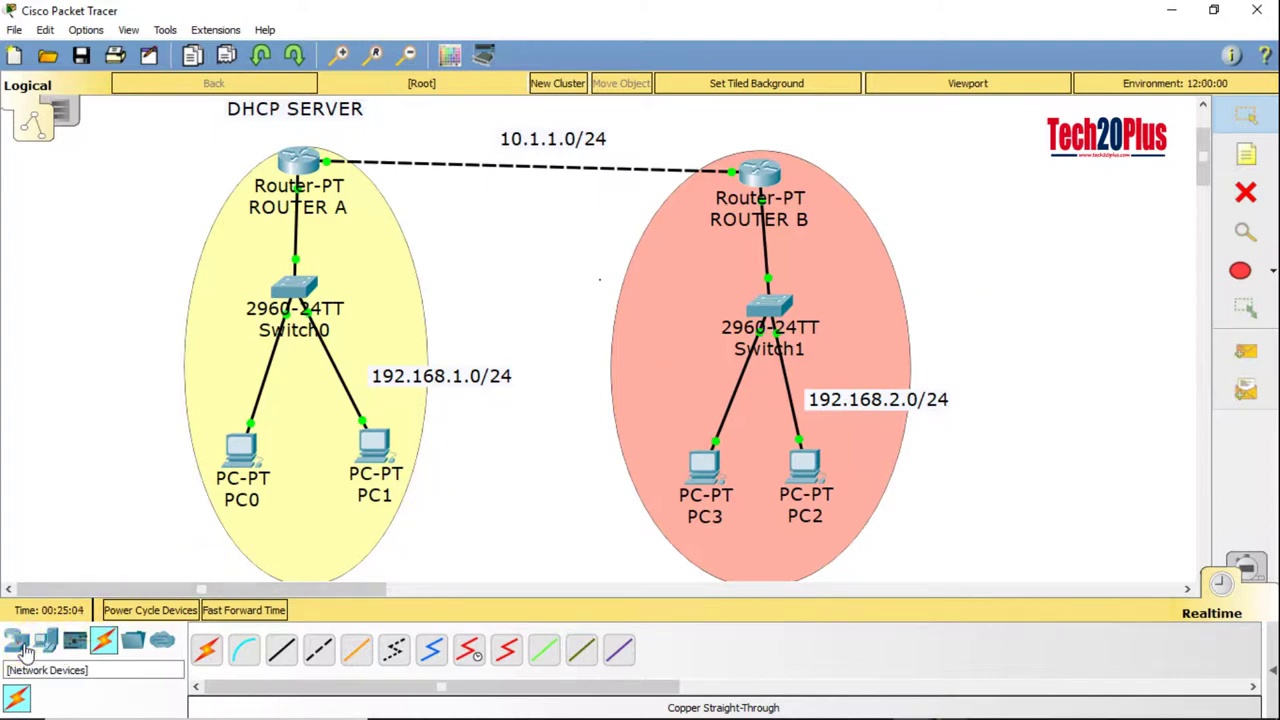
# Step: Place a 3560-24PS multilayer switch in the empty area beside Router B's network, well clear of the red ellipse
pyautogui.click(24, 648)
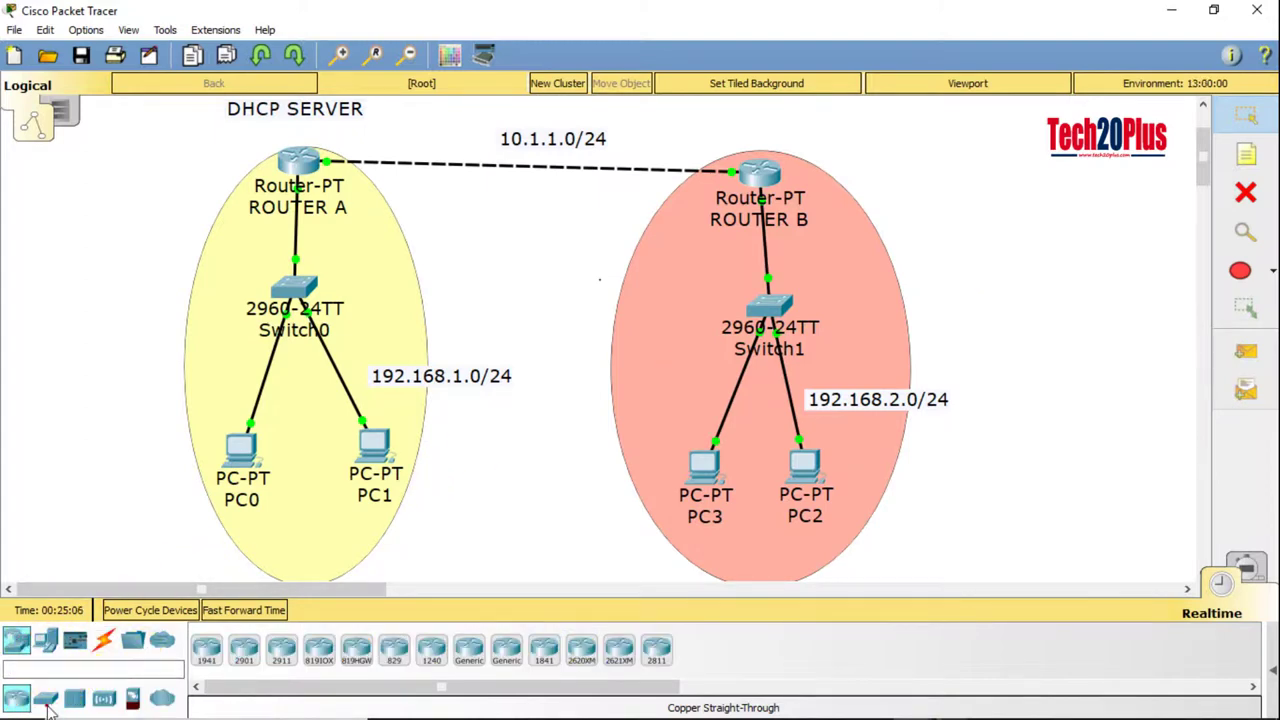
pyautogui.click(45, 698)
pyautogui.click(398, 645)
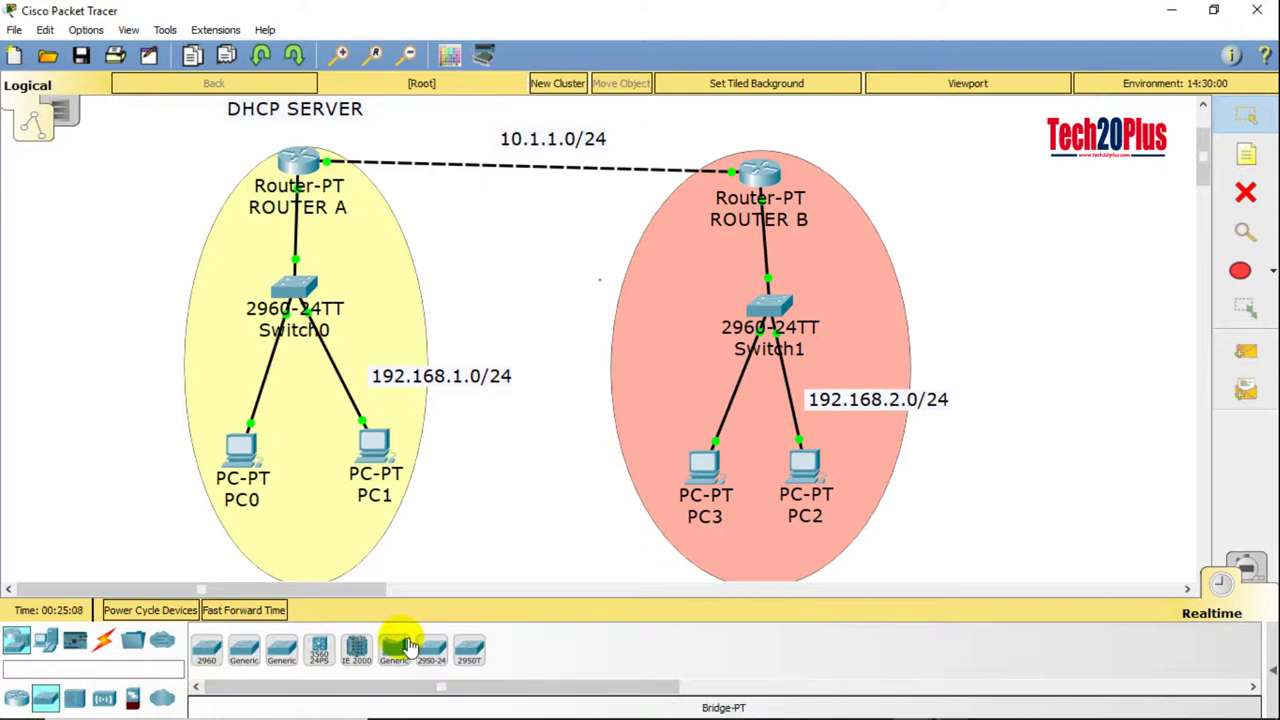
pyautogui.click(335, 668)
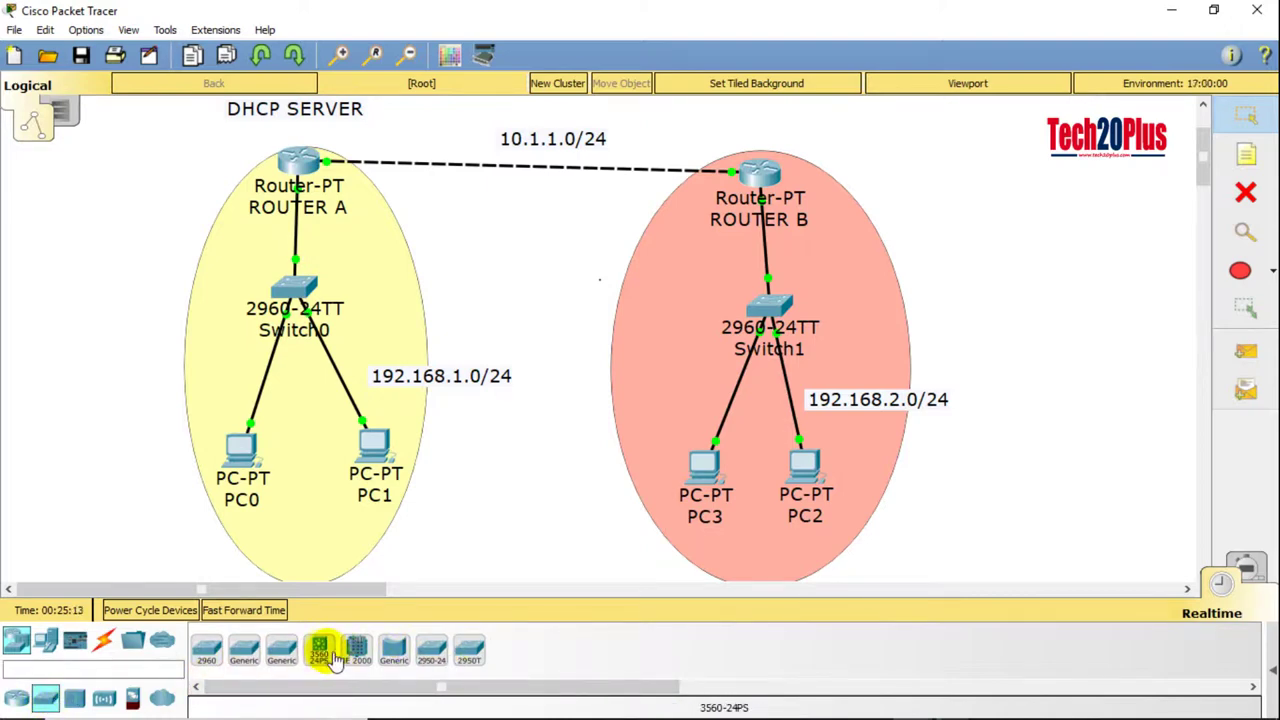
pyautogui.moveTo(322, 652); pyautogui.dragTo(1130, 188)
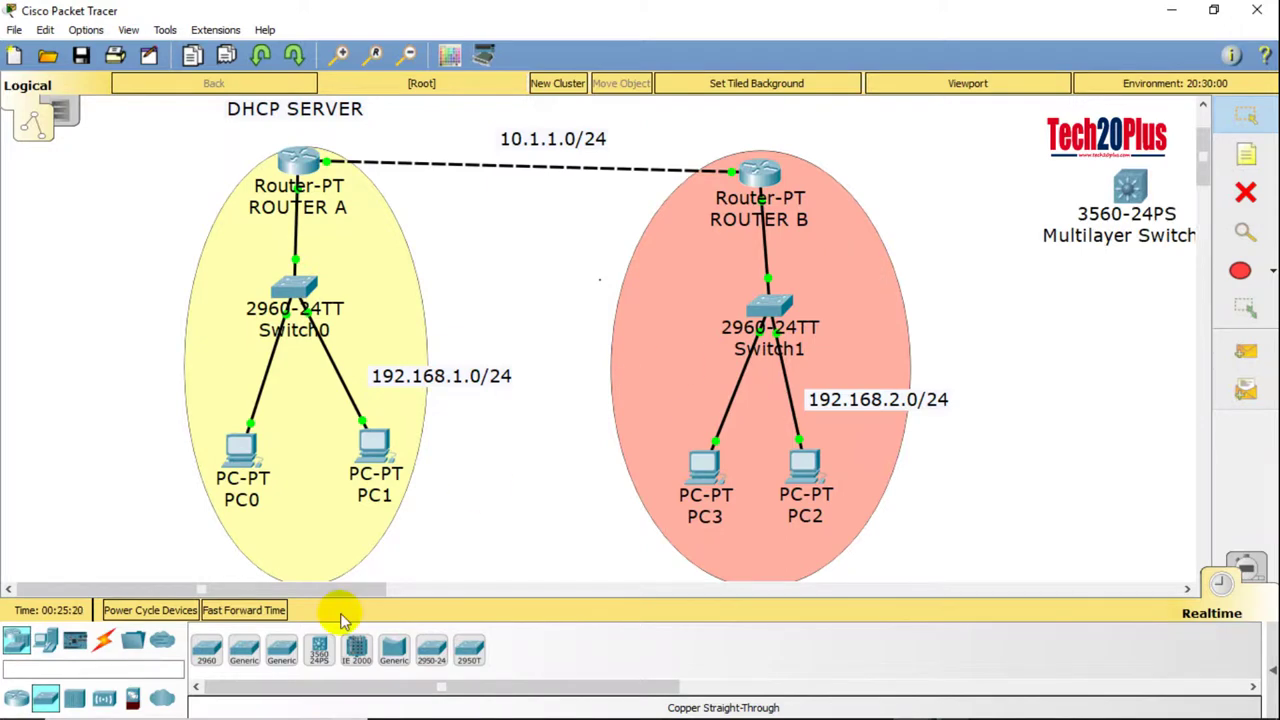
pyautogui.moveTo(323, 598); pyautogui.dragTo(400, 594)
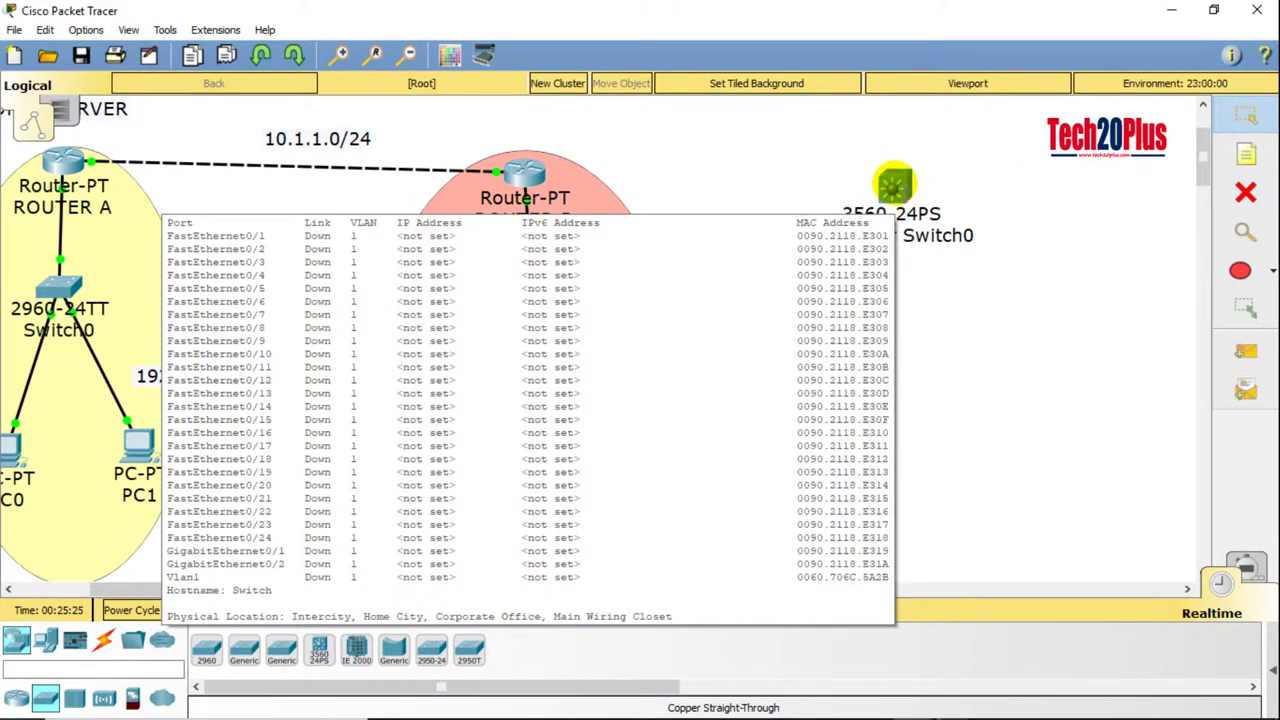
pyautogui.moveTo(895, 188); pyautogui.dragTo(987, 181)
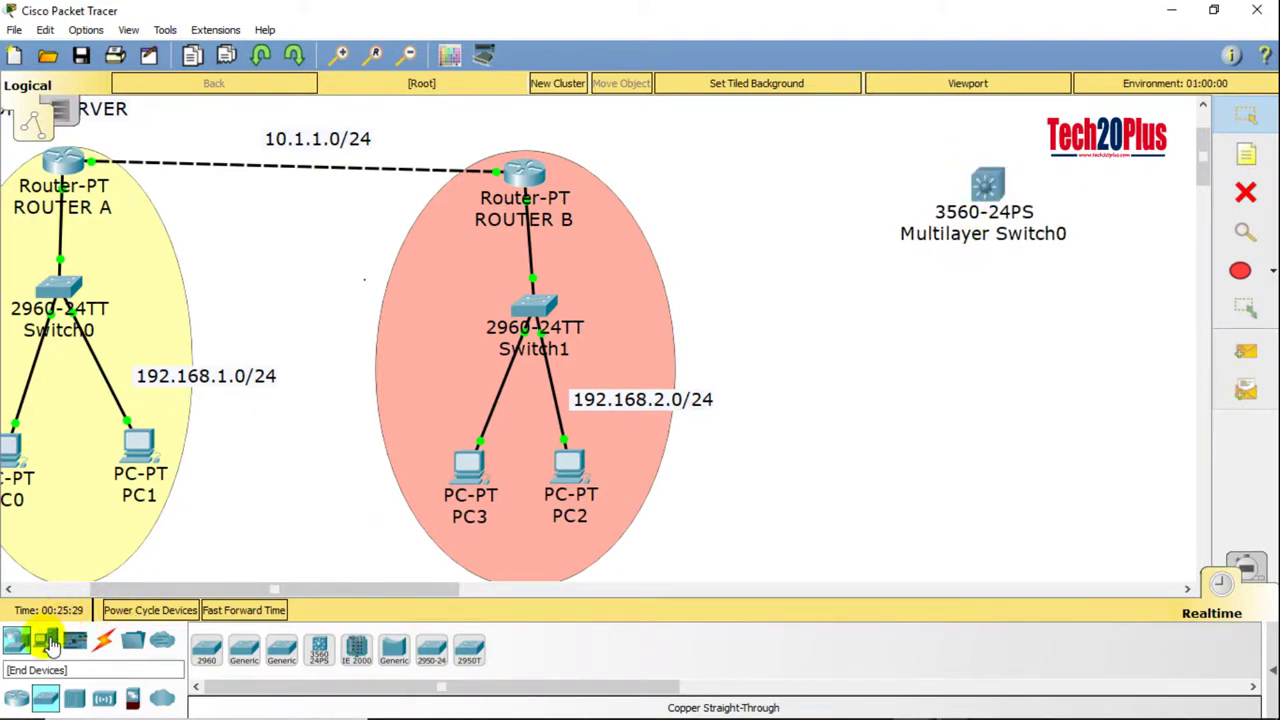
# Step: Add two generic PCs side by side, below the multilayer switch and near the red ellipse
pyautogui.click(45, 640)
pyautogui.click(207, 652)
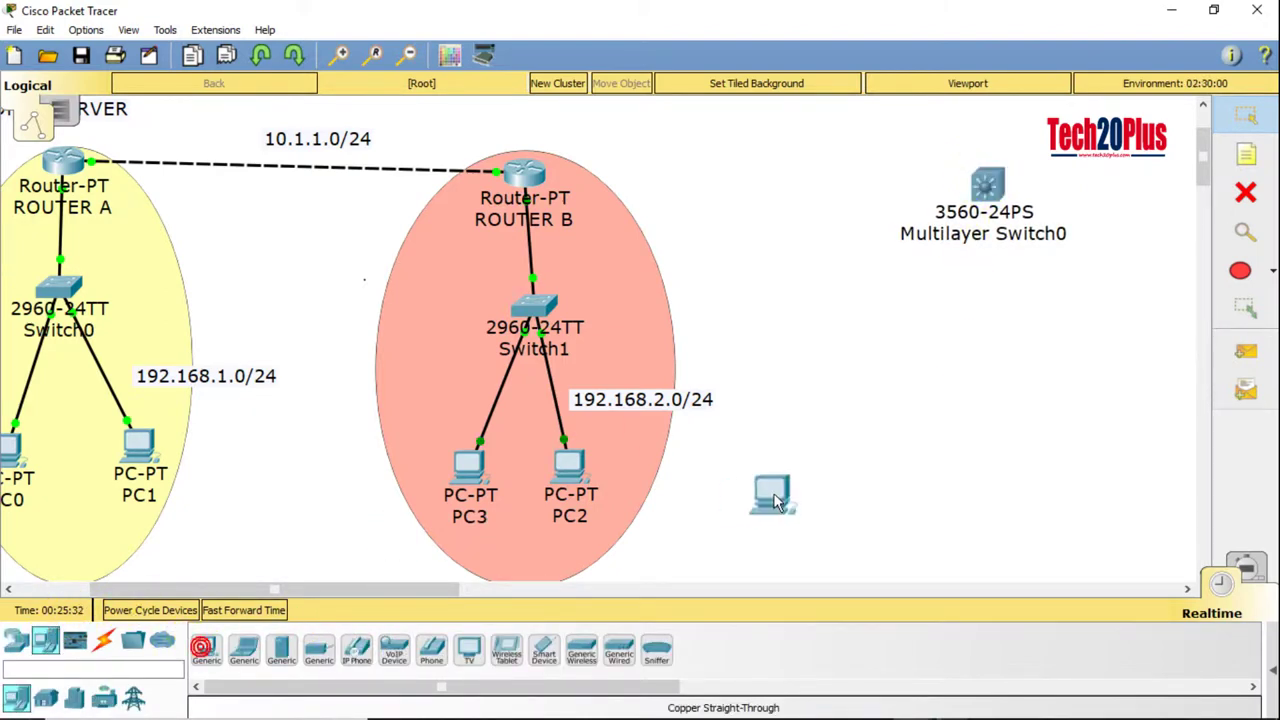
pyautogui.click(800, 460)
pyautogui.click(207, 650)
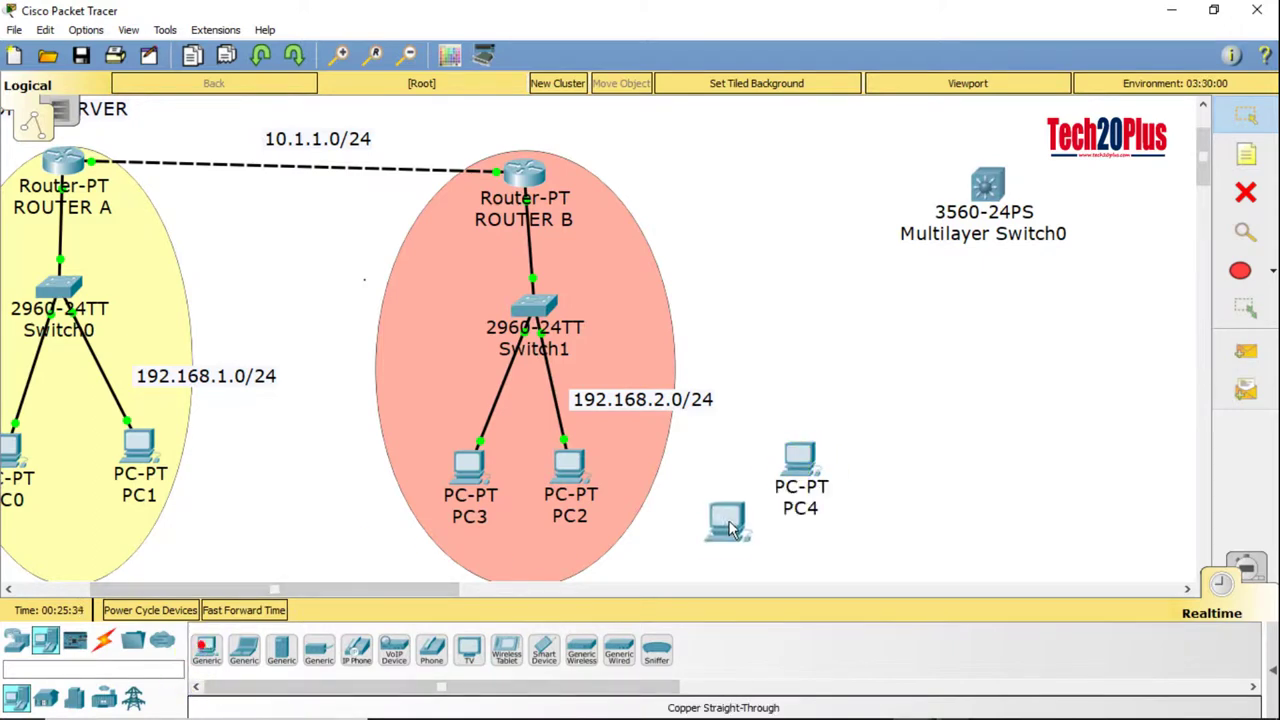
pyautogui.click(877, 468)
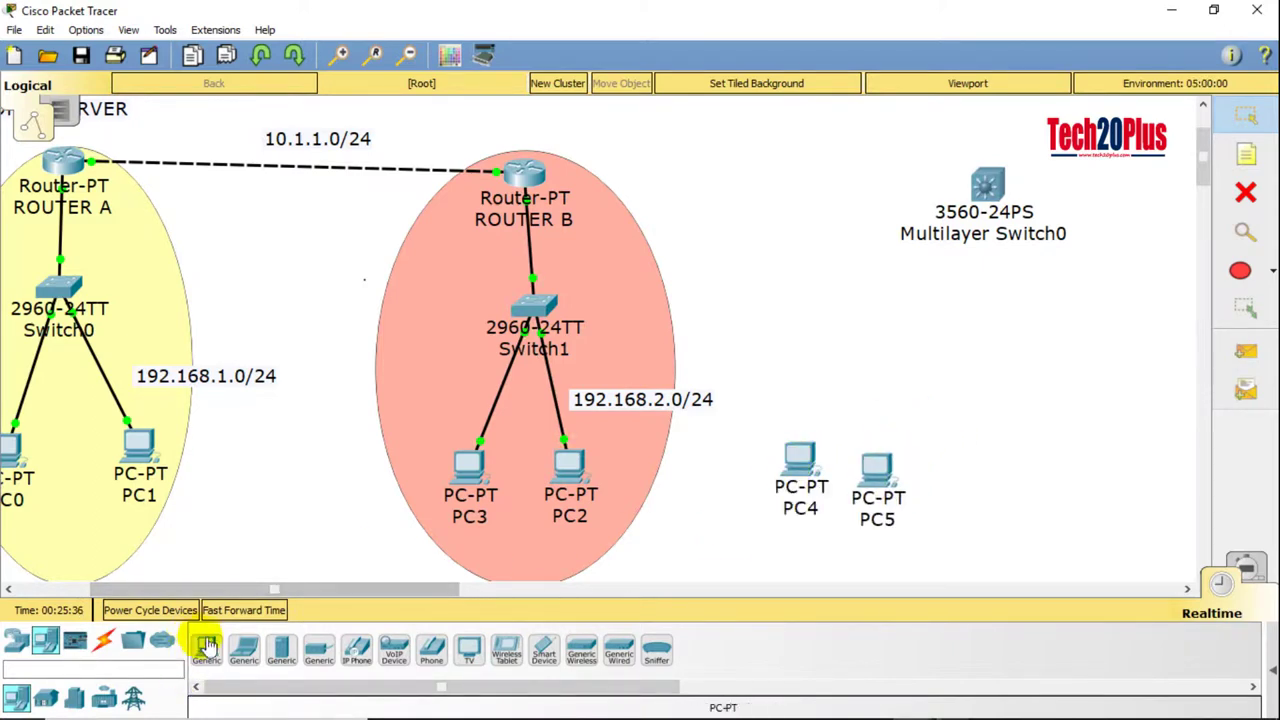
# Step: Add two more generic PCs below the multilayer switch on the side away from Router B, and adjust their spacing
pyautogui.click(1124, 478)
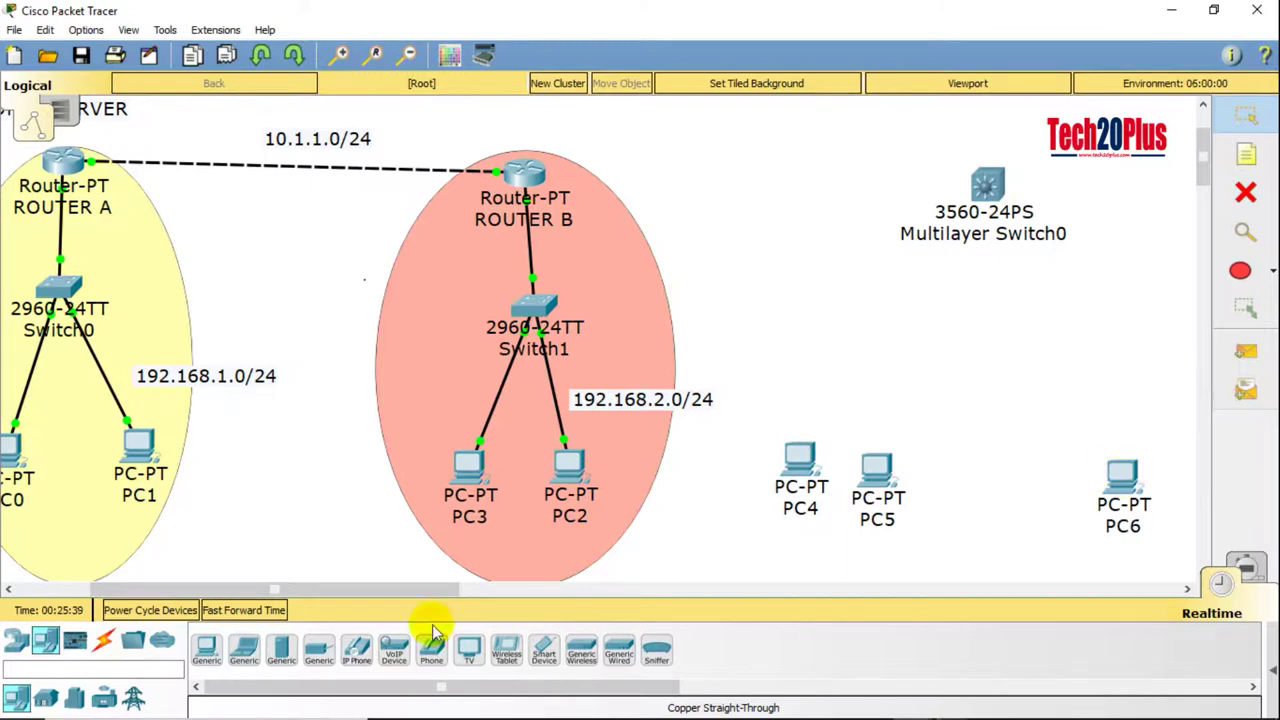
pyautogui.click(207, 650)
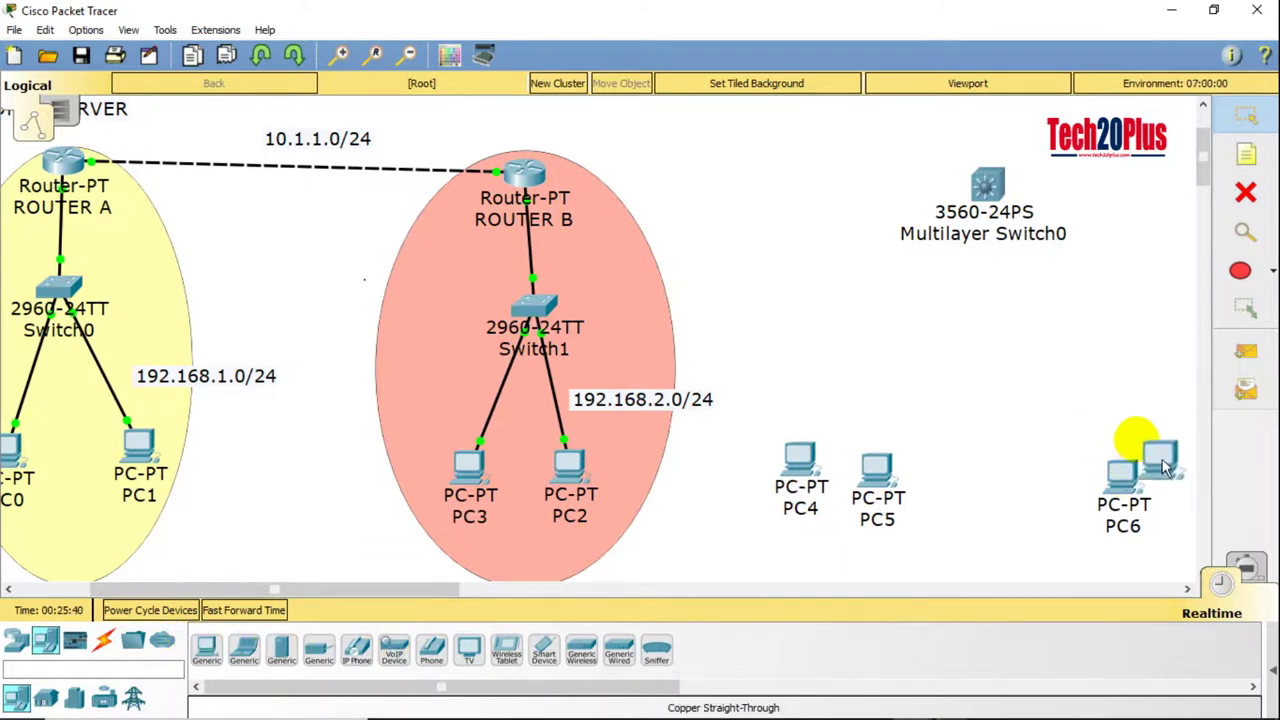
pyautogui.click(1165, 428)
pyautogui.moveTo(1122, 472); pyautogui.dragTo(1088, 463)
pyautogui.moveTo(1165, 428); pyautogui.dragTo(1158, 448)
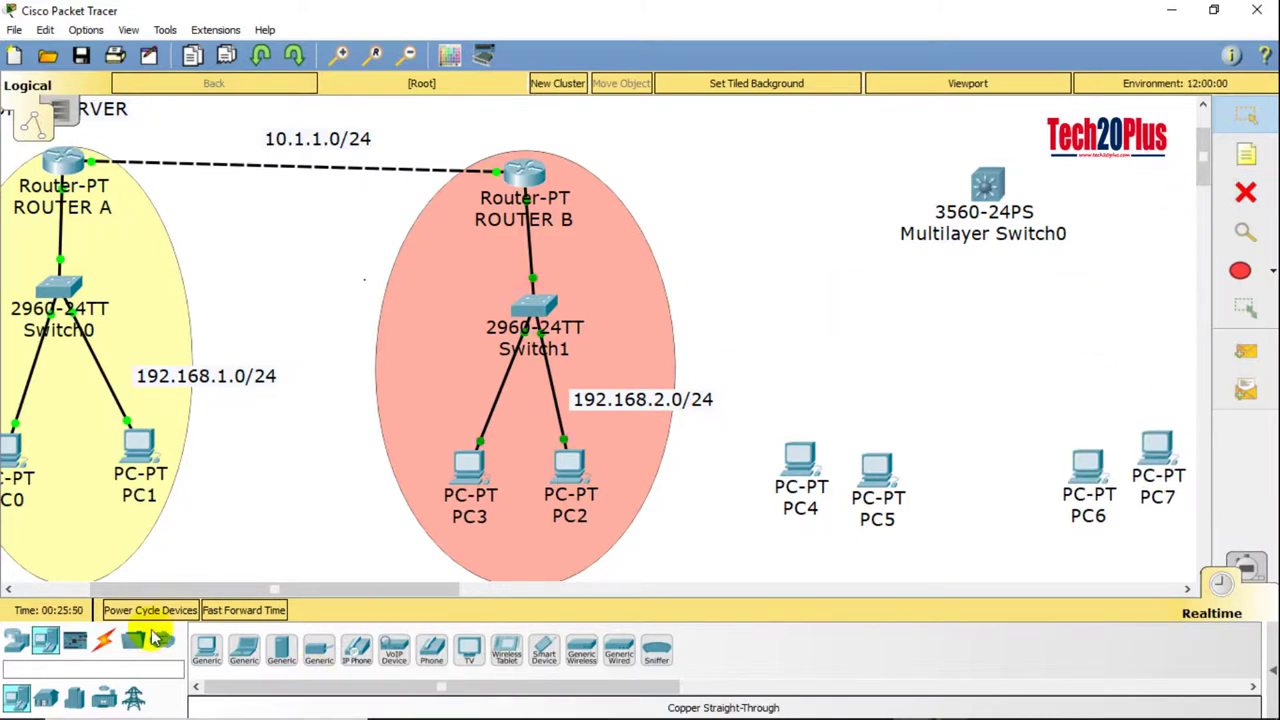
# Step: Try to link Router B to the multilayer switch with an automatically chosen connection type
pyautogui.click(104, 642)
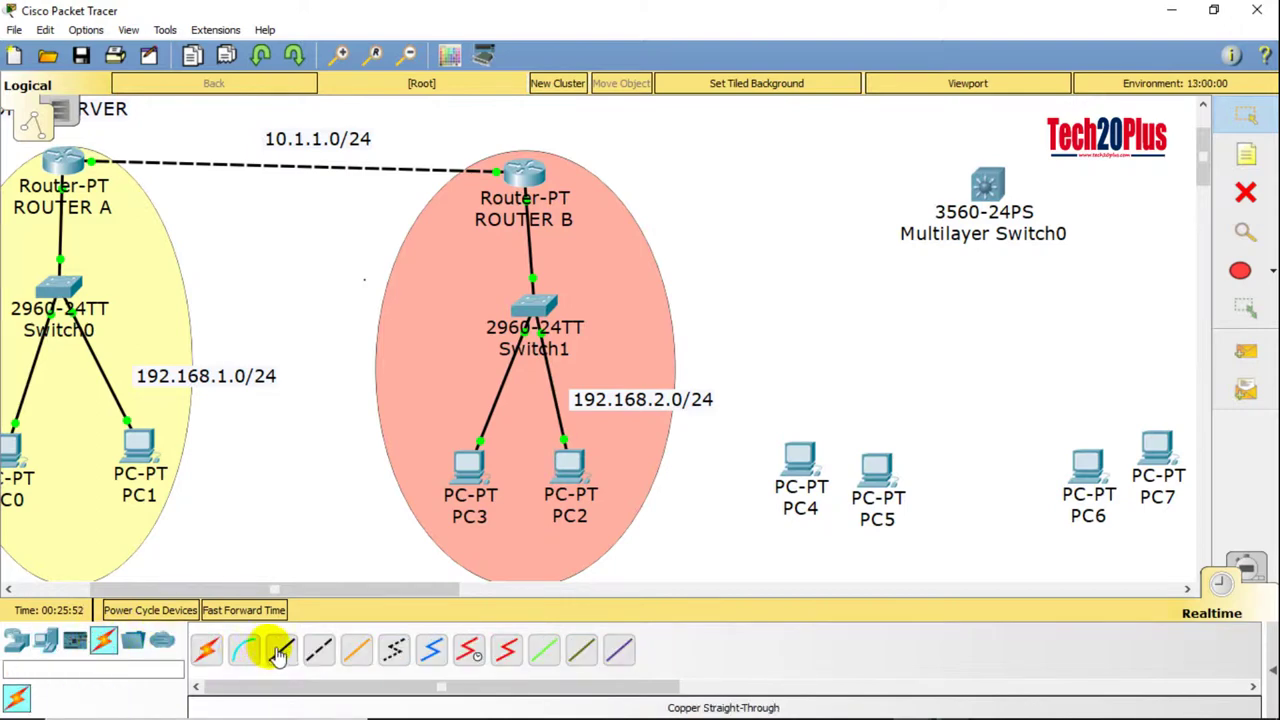
pyautogui.click(286, 653)
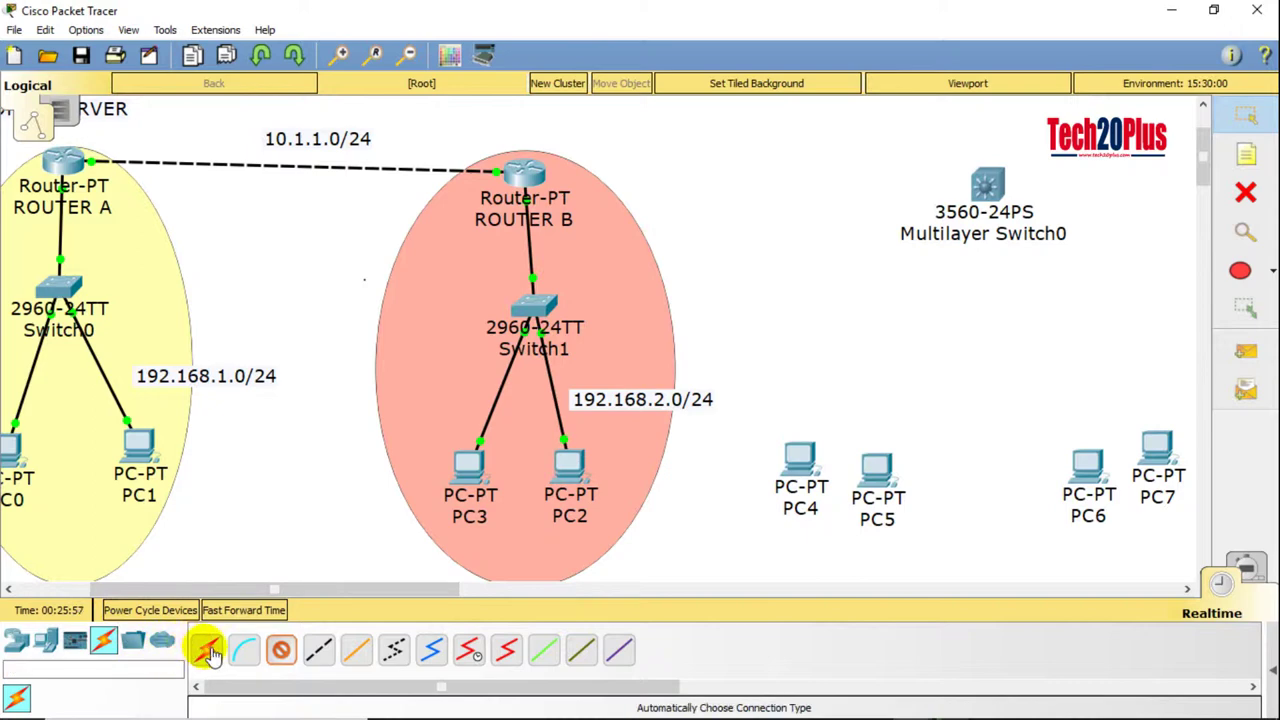
pyautogui.click(208, 650)
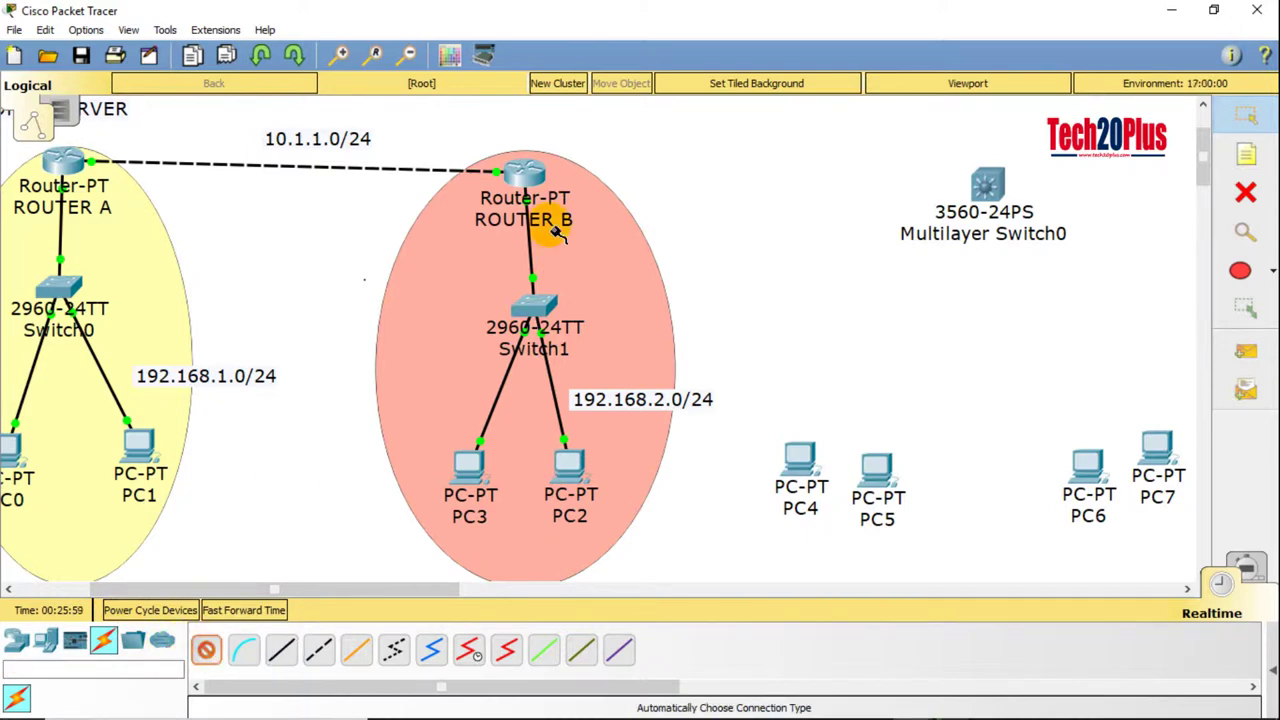
pyautogui.click(530, 172)
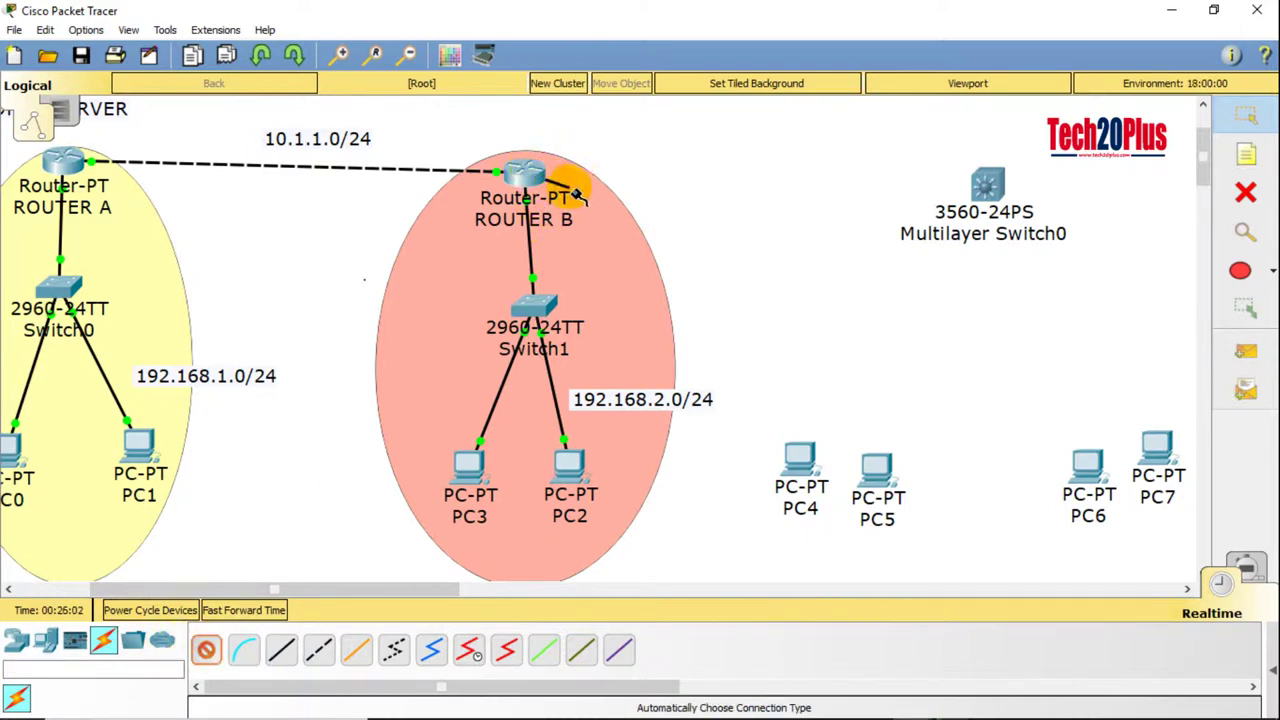
pyautogui.click(986, 186)
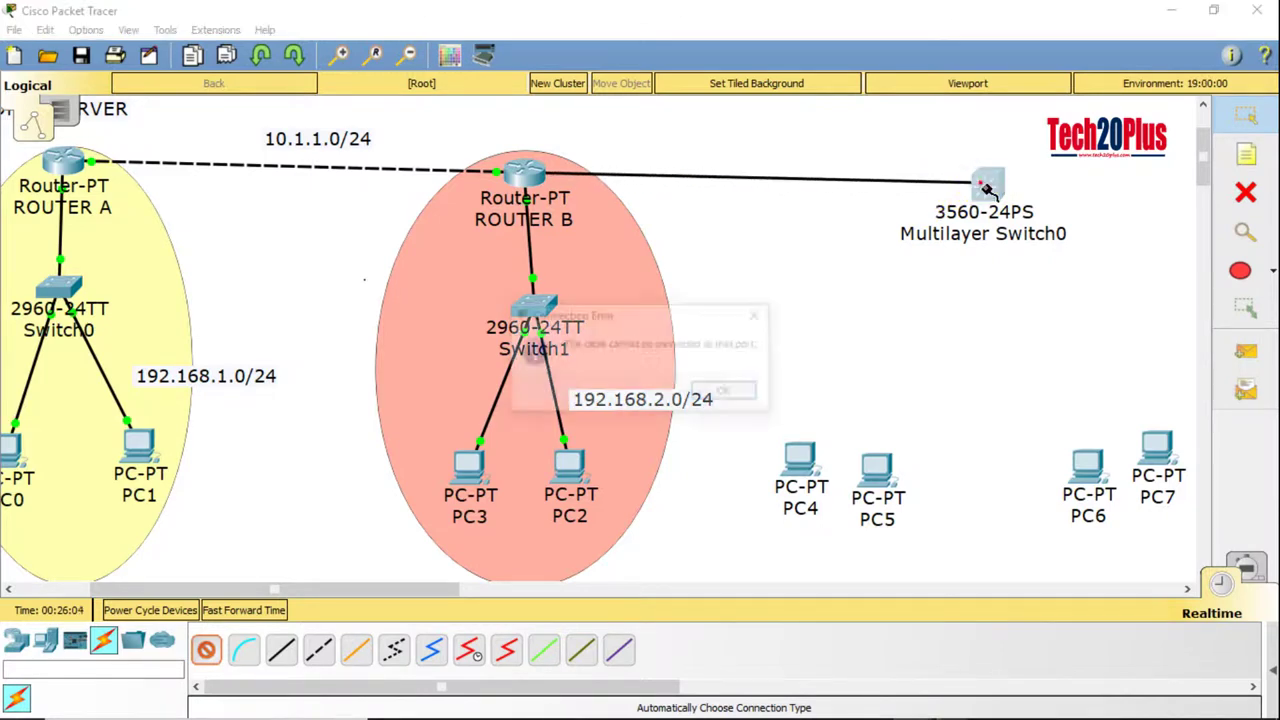
pyautogui.click(758, 318)
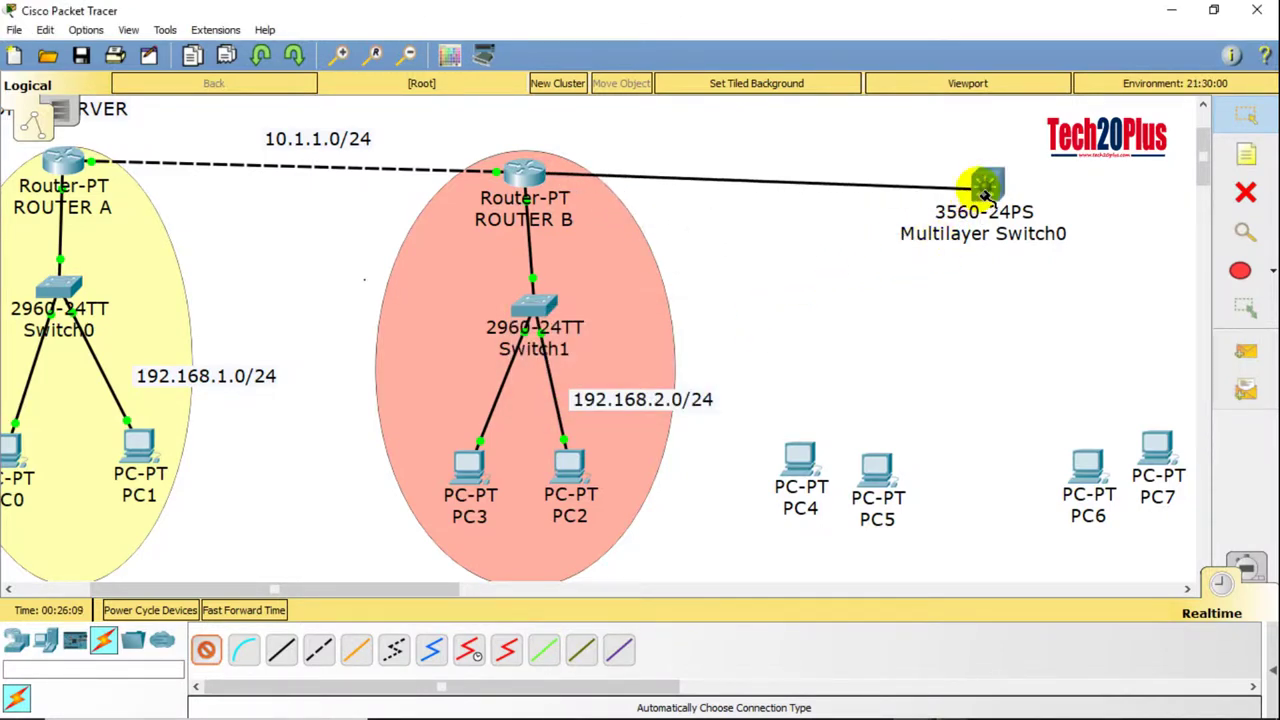
pyautogui.click(985, 190)
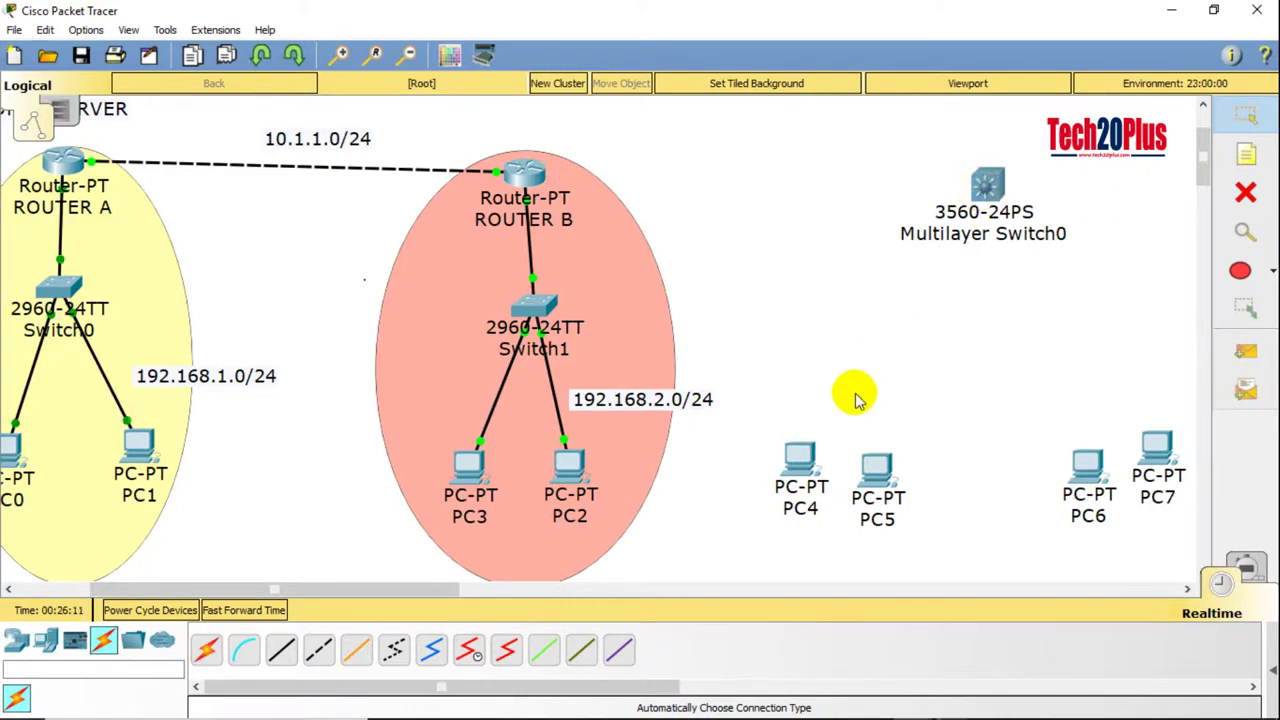
# Step: Connect the multilayer switch to PC7 and PC6 using automatically chosen connections
pyautogui.click(204, 649)
pyautogui.click(998, 165)
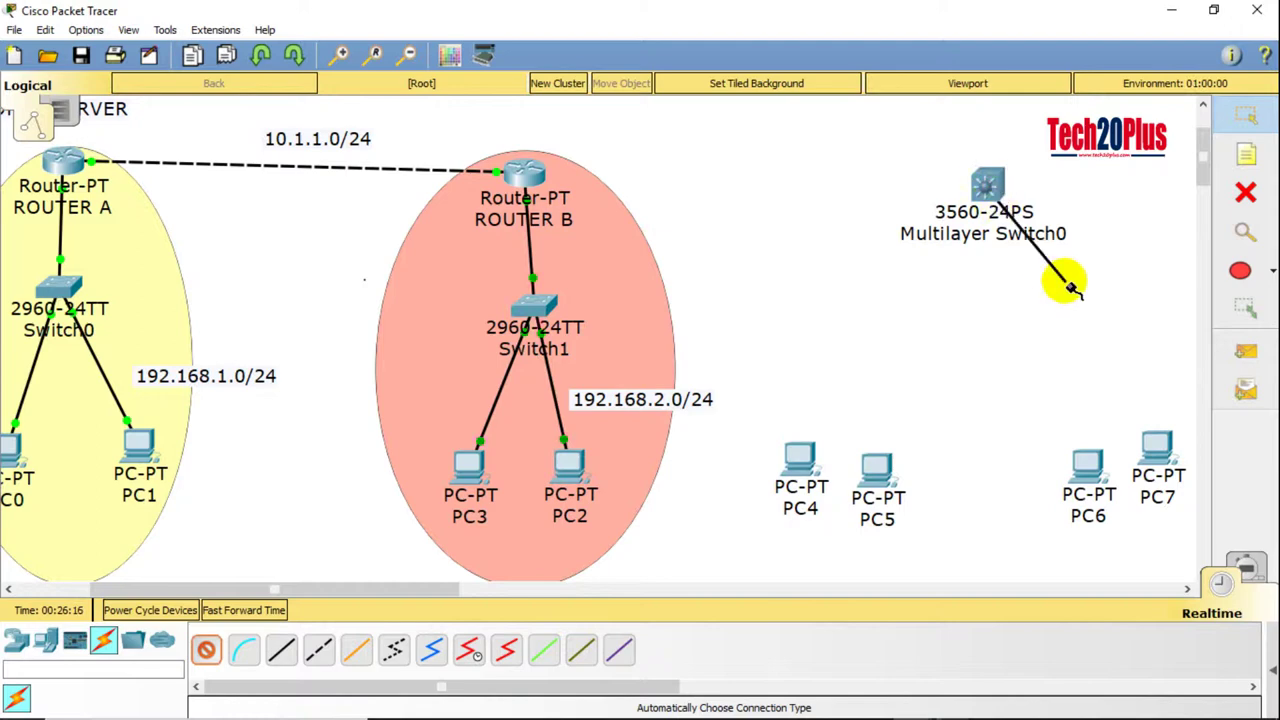
pyautogui.click(1155, 440)
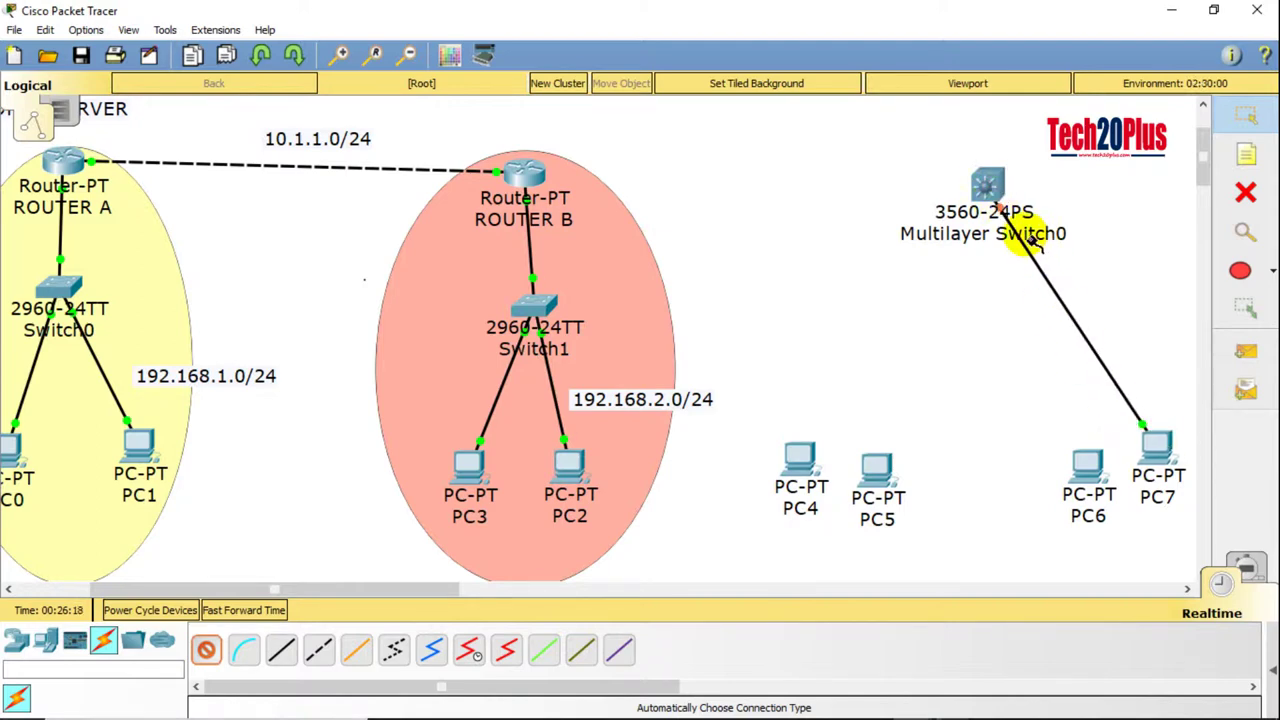
pyautogui.click(991, 179)
pyautogui.click(1081, 448)
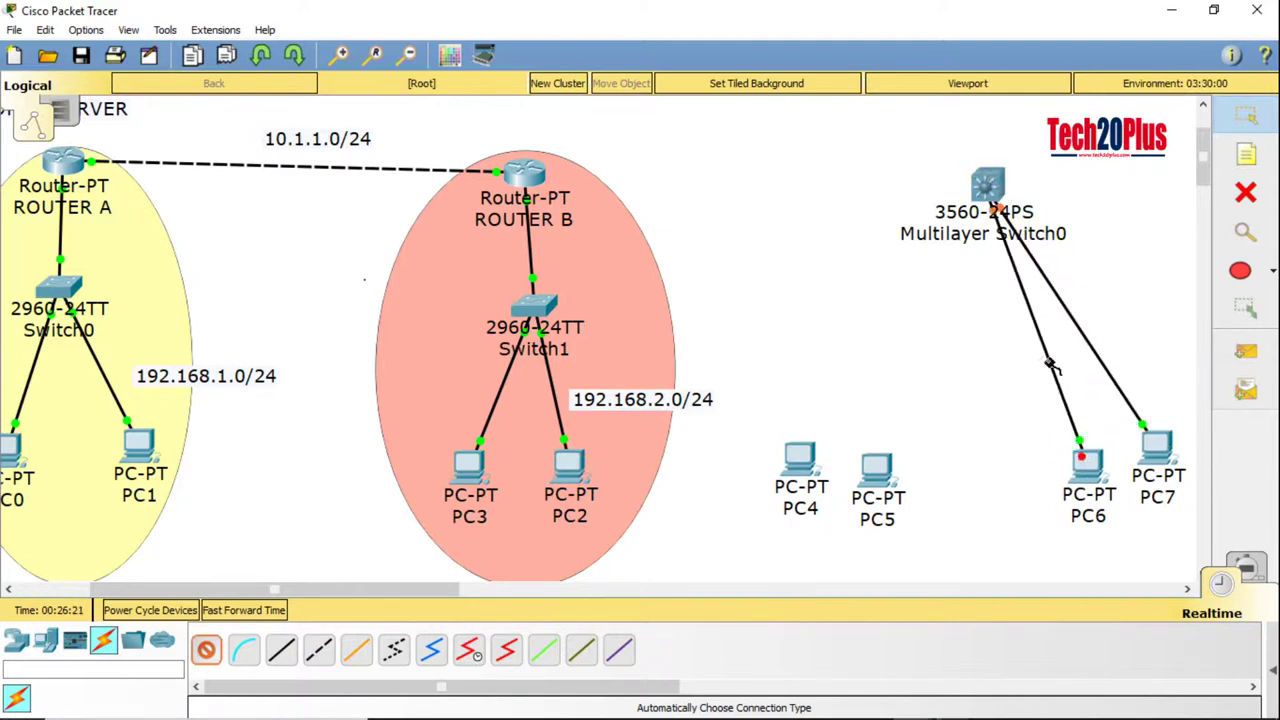
# Step: Connect the multilayer switch to PC5 and PC4 using automatically chosen connections, and end the cabling
pyautogui.click(993, 191)
pyautogui.click(880, 440)
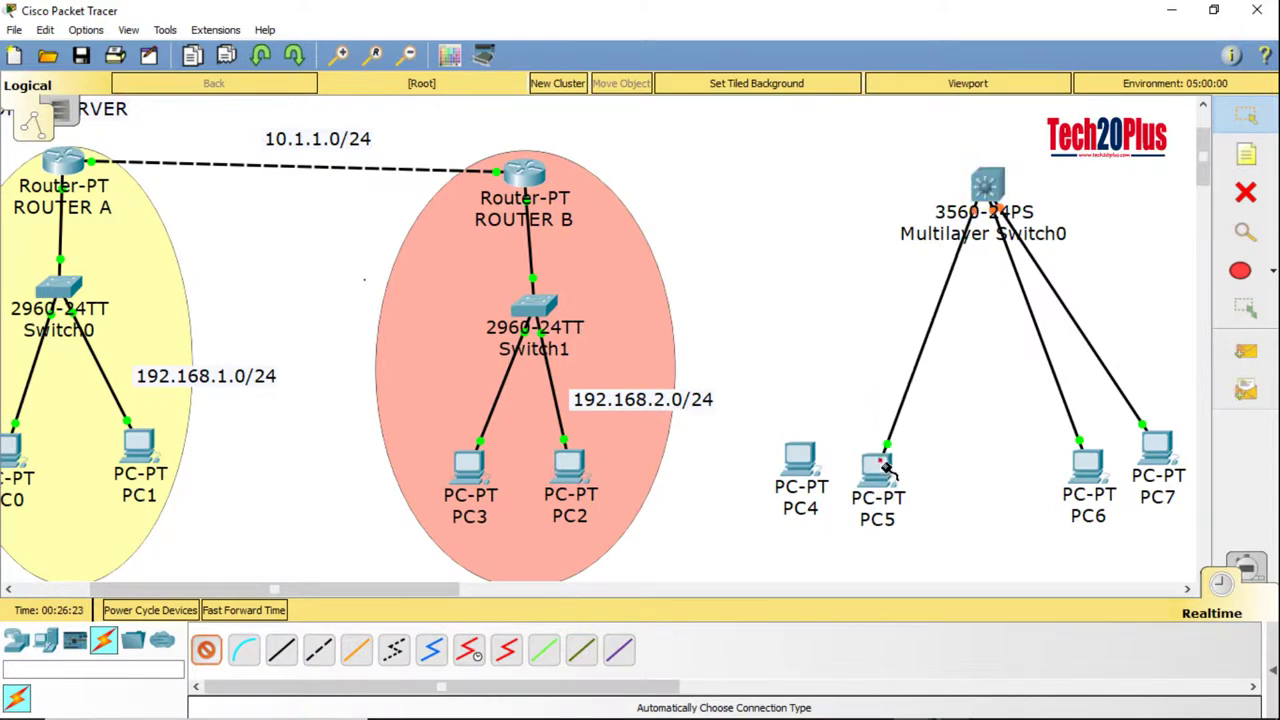
pyautogui.click(993, 190)
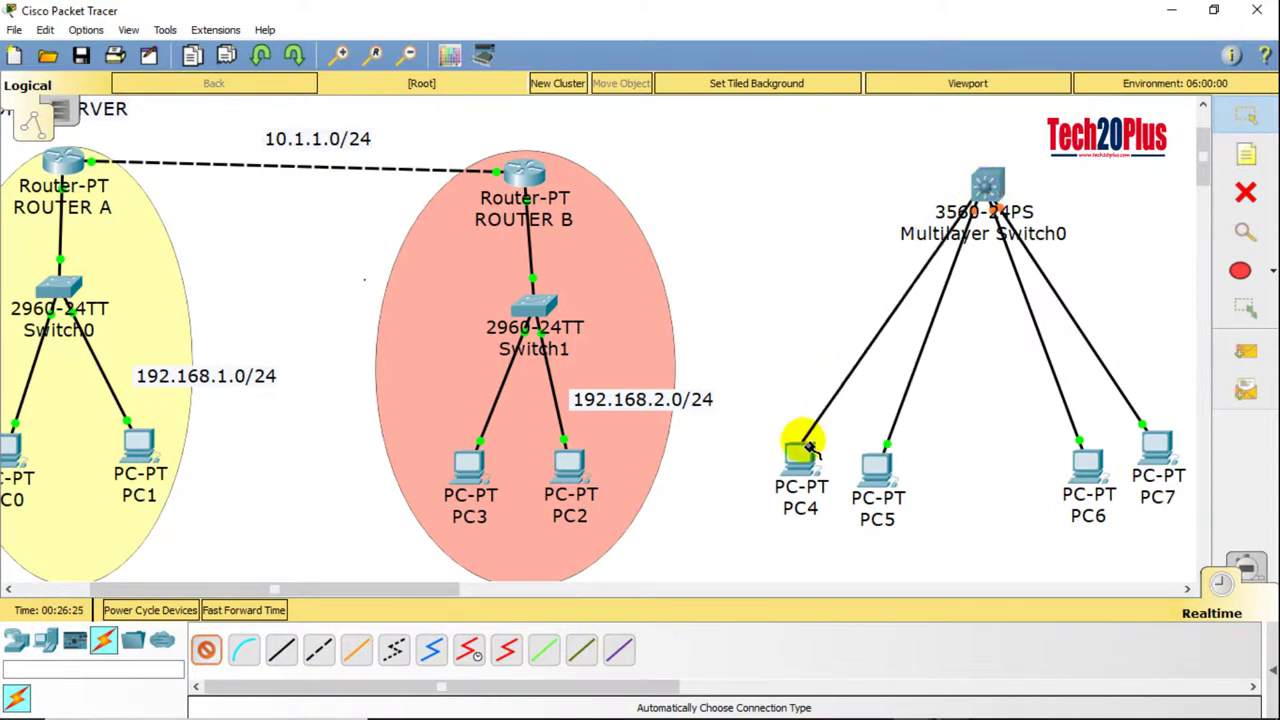
pyautogui.click(806, 452)
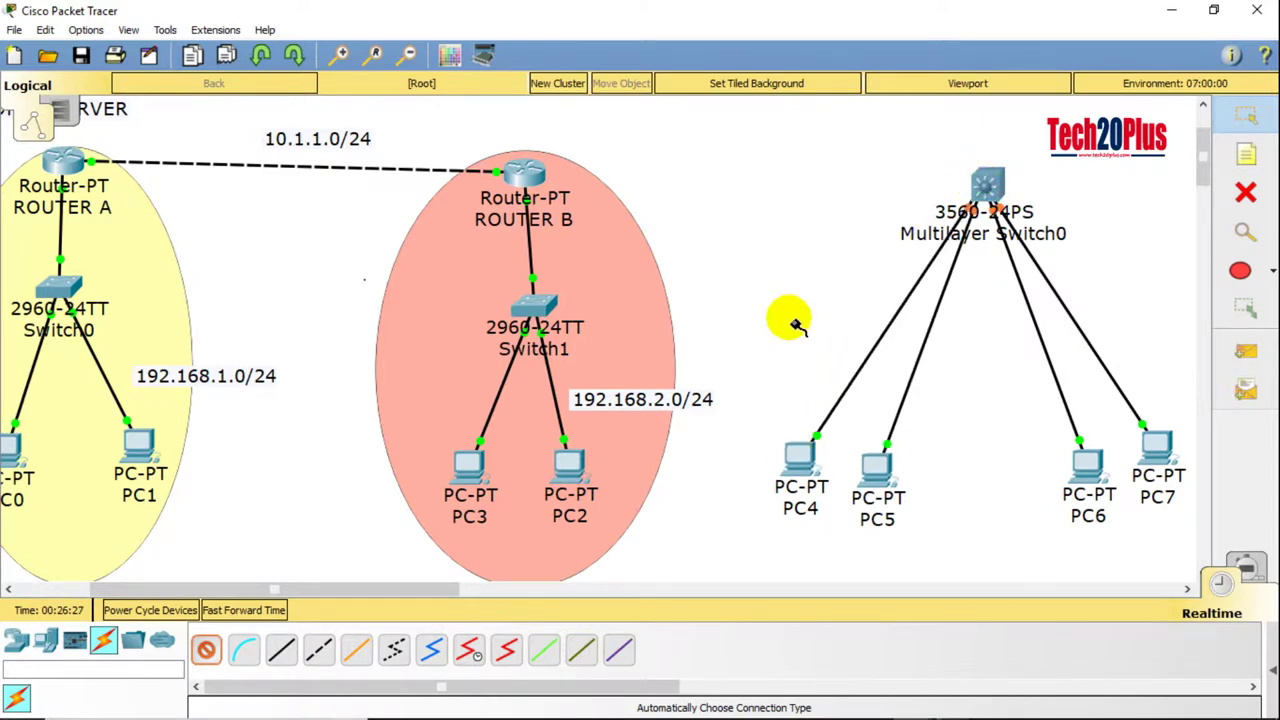
pyautogui.press('Escape')
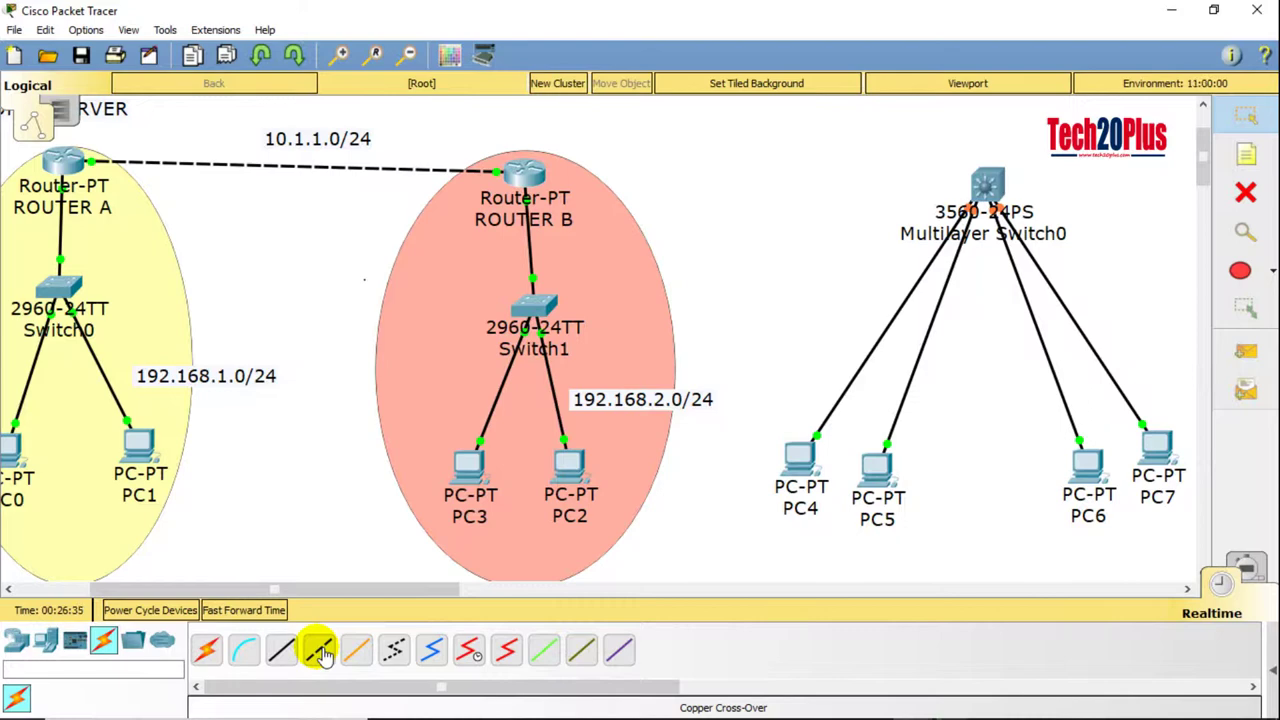
# Step: Try to start a copper straight-through cable from Router B's FastEthernet4/0 port
pyautogui.click(281, 650)
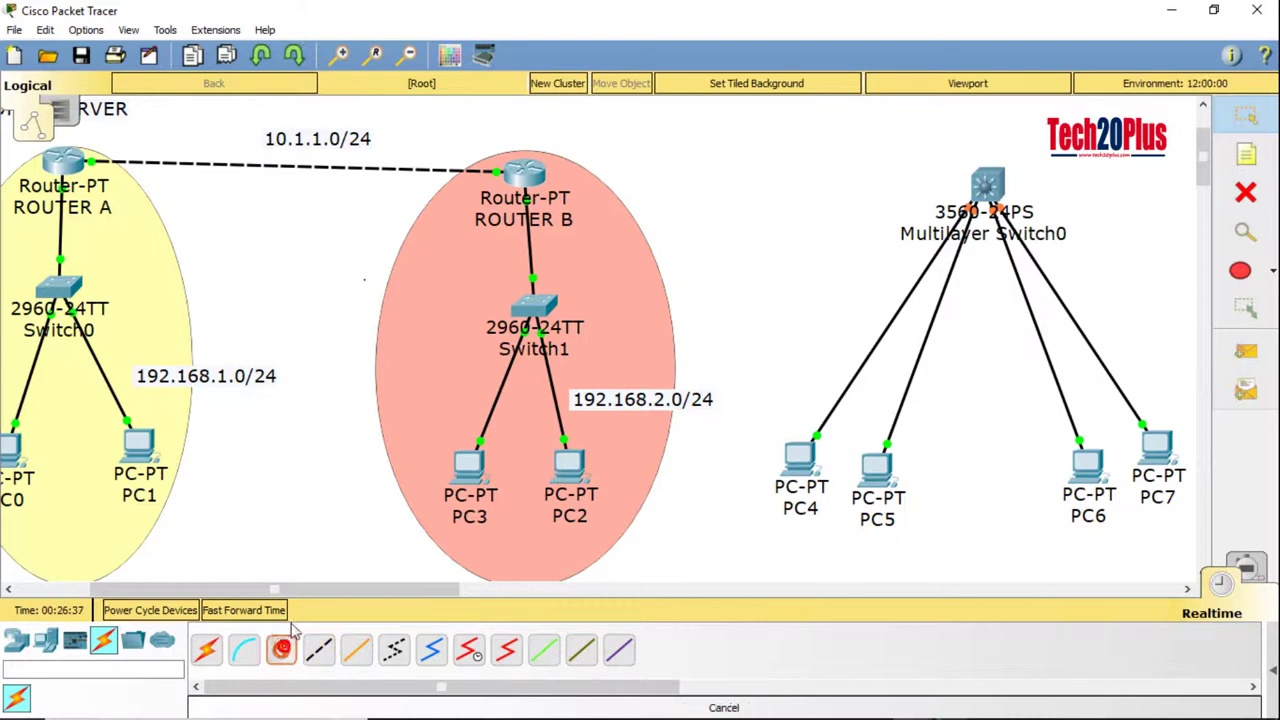
pyautogui.click(535, 175)
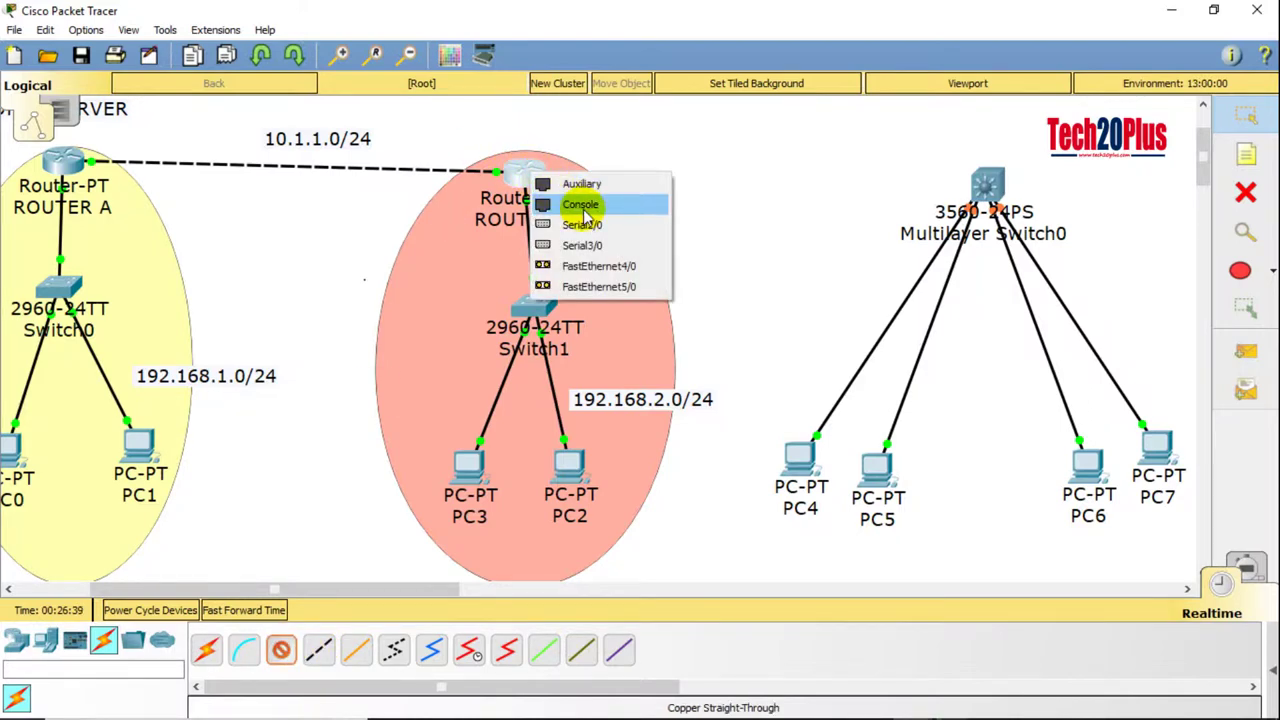
pyautogui.click(645, 267)
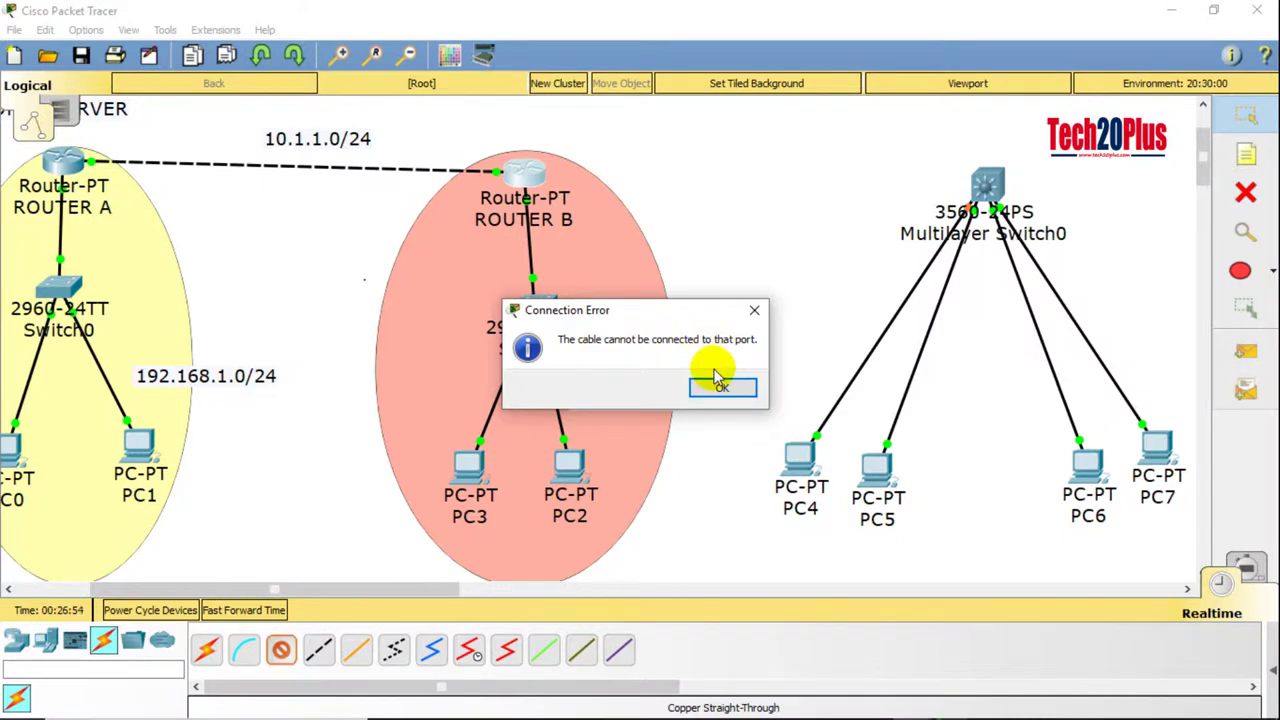
pyautogui.click(722, 390)
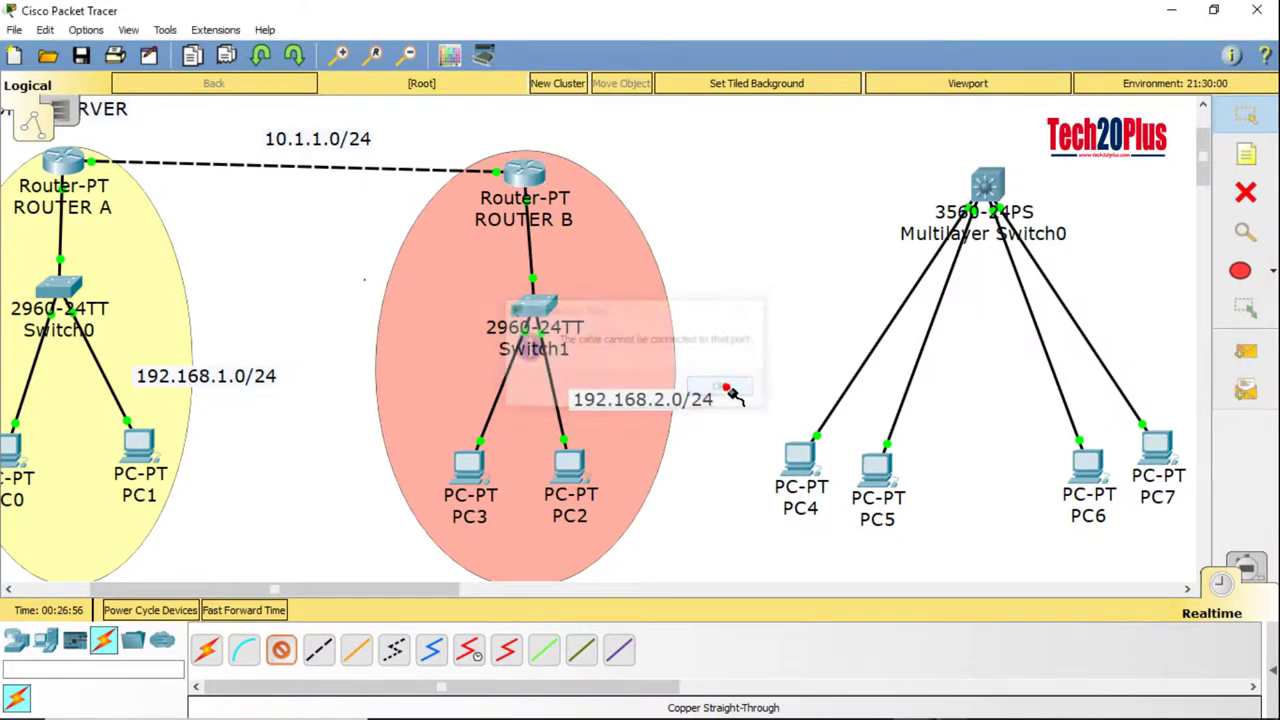
# Step: Try to run a copper straight-through cable from the multilayer switch's FastEthernet0/24 to Router B's FastEthernet5/0
pyautogui.click(983, 184)
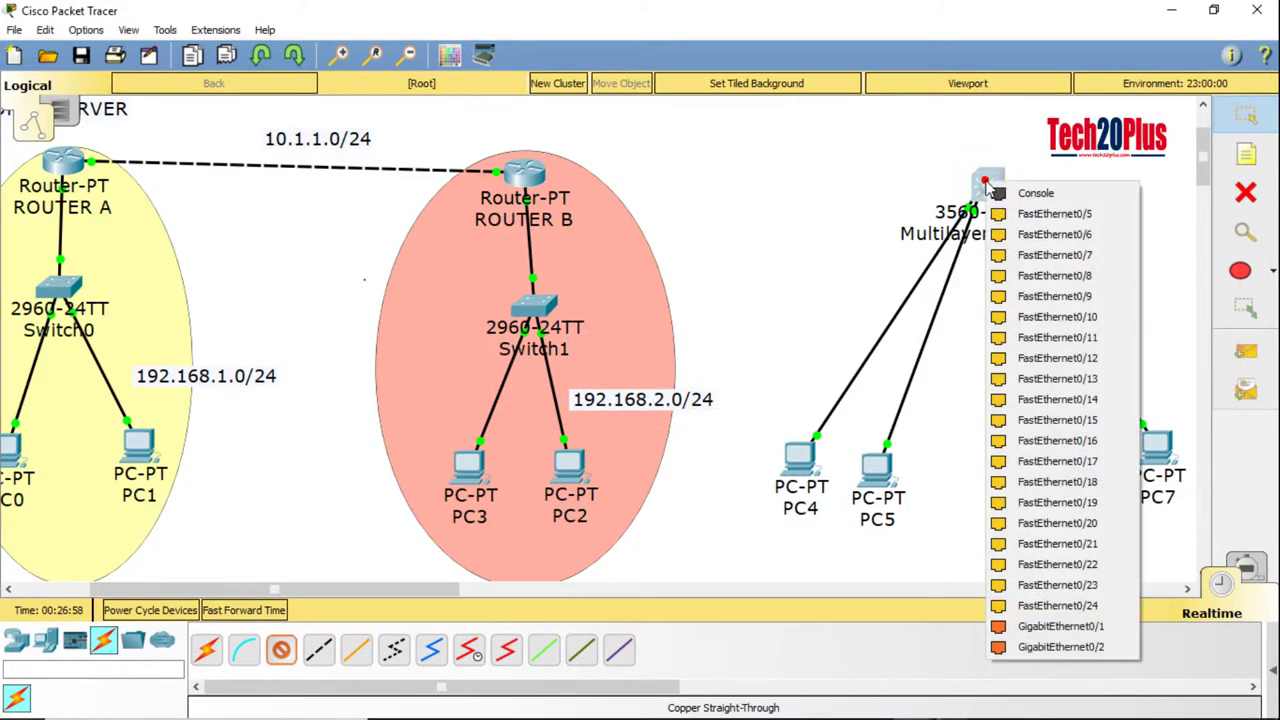
pyautogui.click(1033, 608)
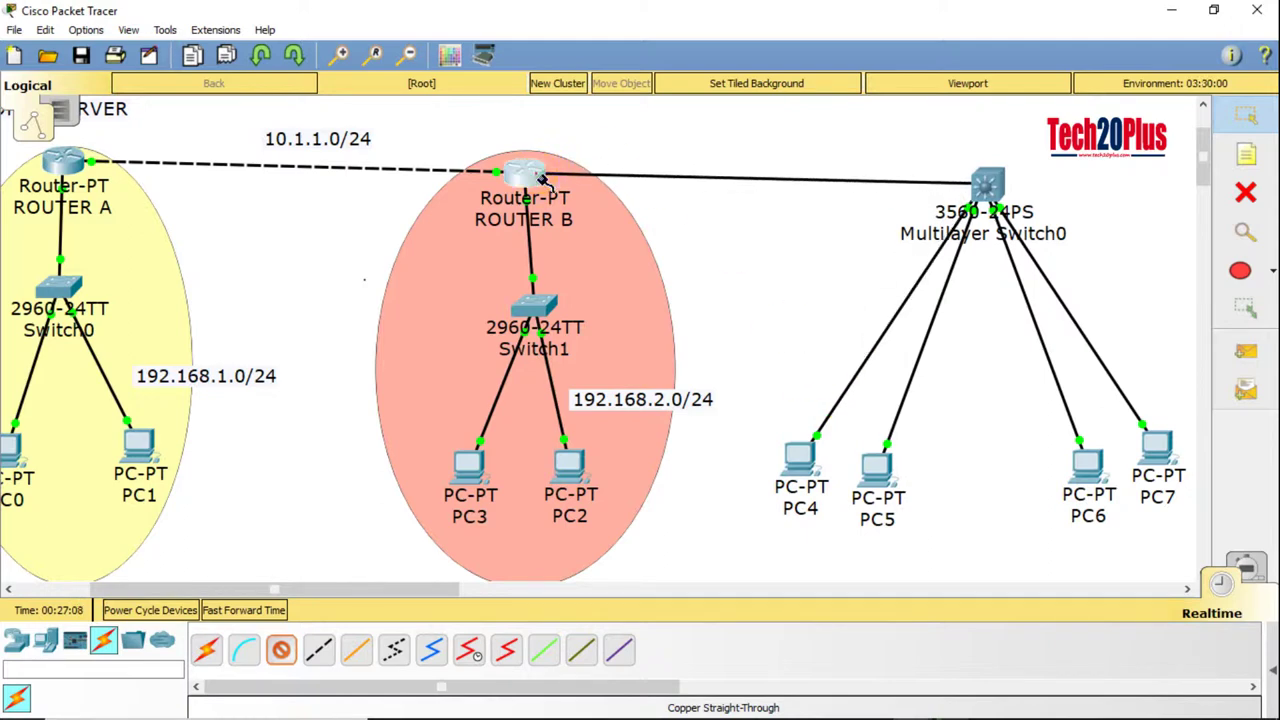
pyautogui.click(537, 180)
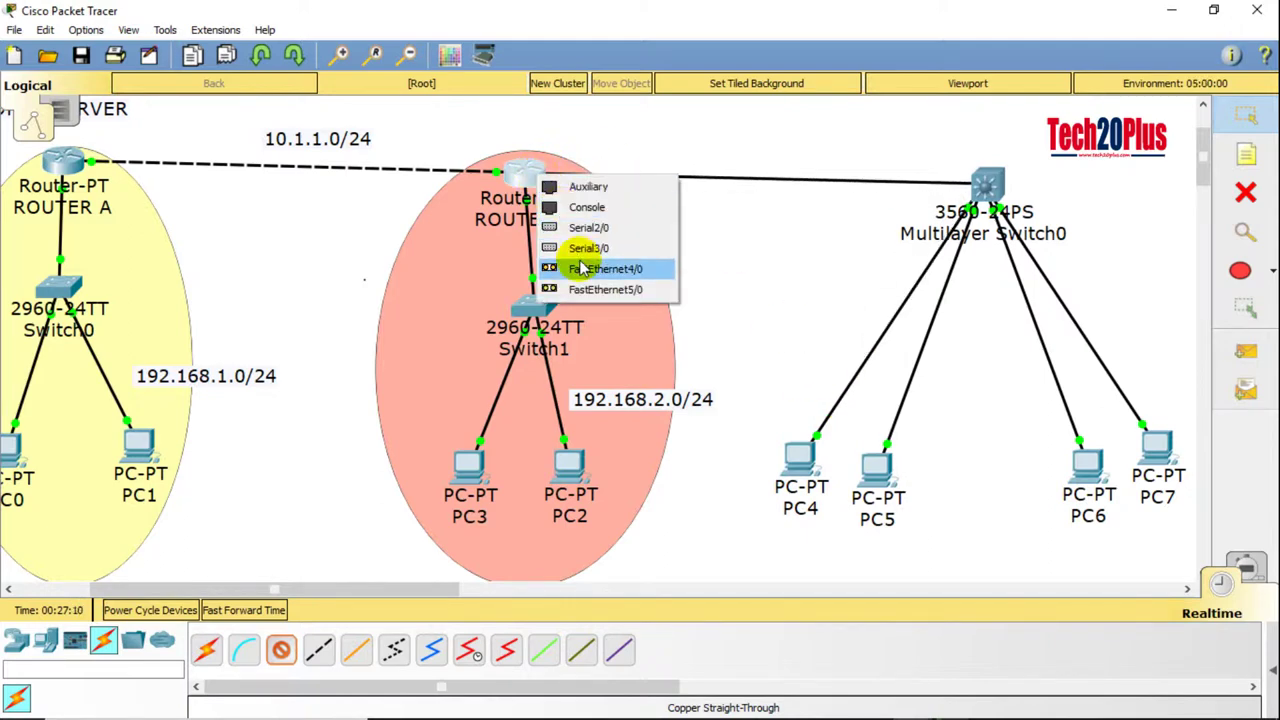
pyautogui.click(606, 290)
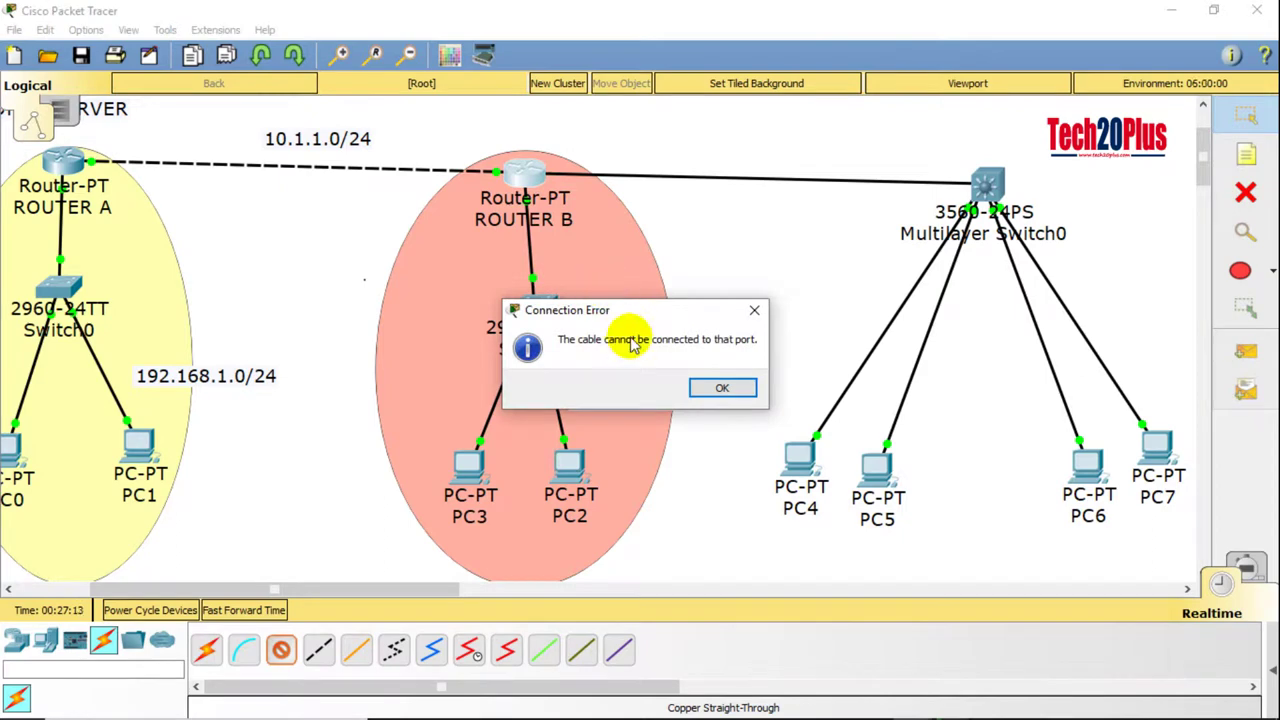
pyautogui.click(724, 390)
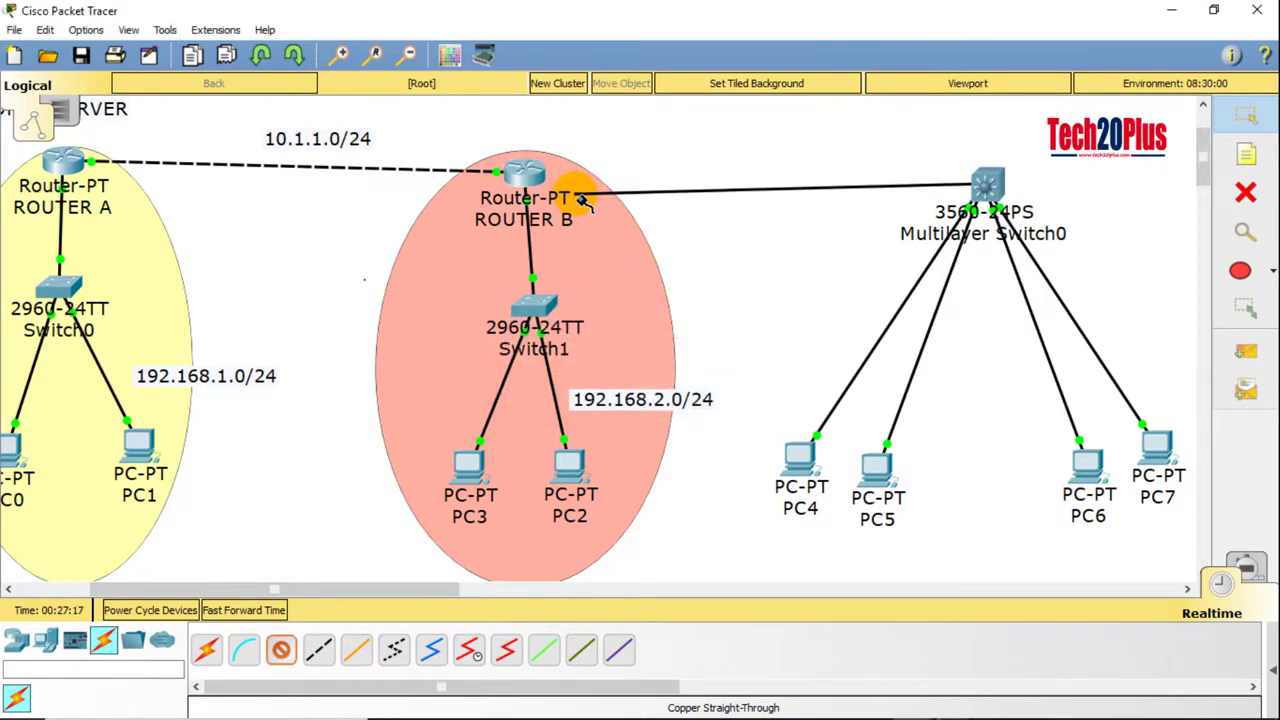
# Step: Cancel the pending cable, leave configuration mode in Router B's command line, and save its configuration with wr
pyautogui.click(669, 168)
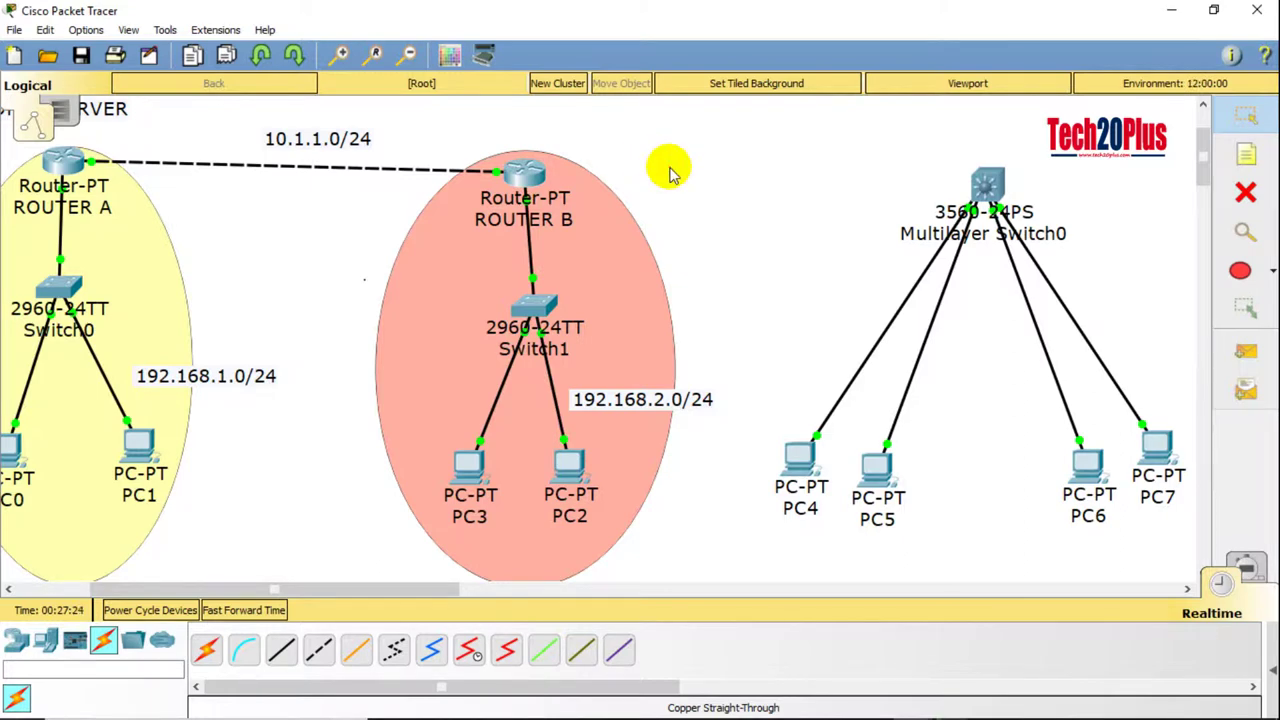
pyautogui.click(524, 175)
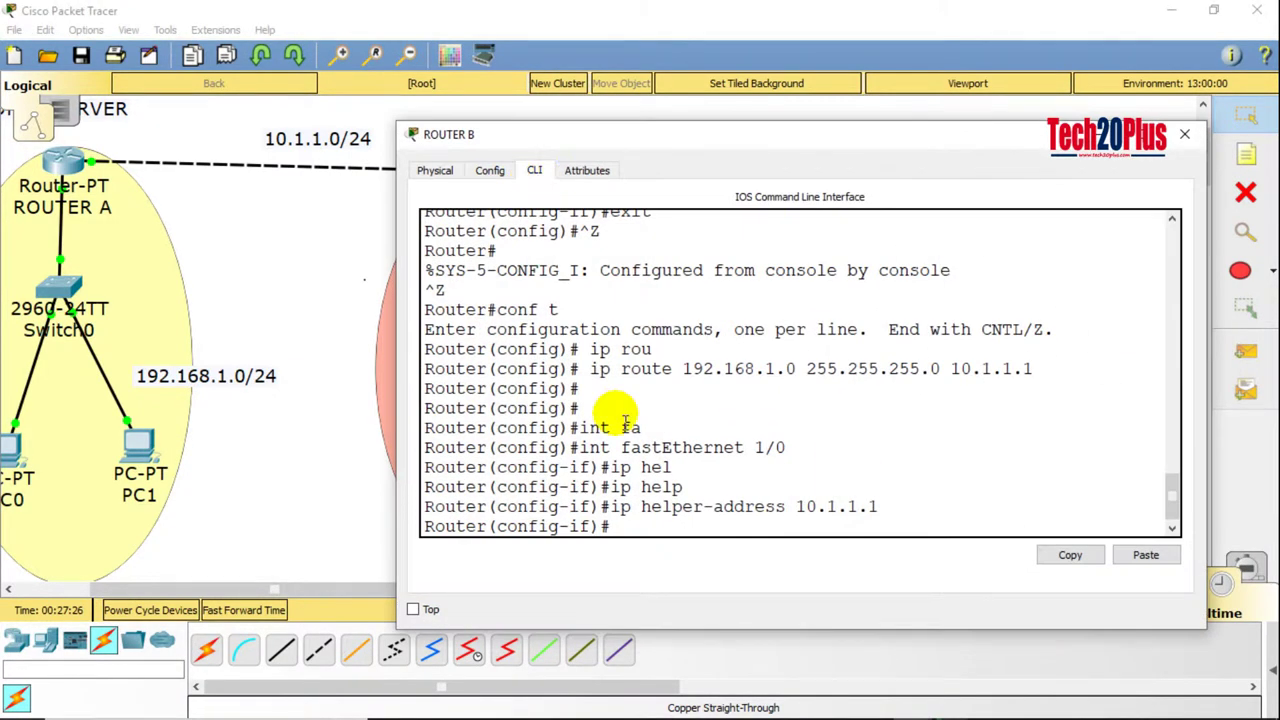
pyautogui.hotkey('ctrl', 'z')
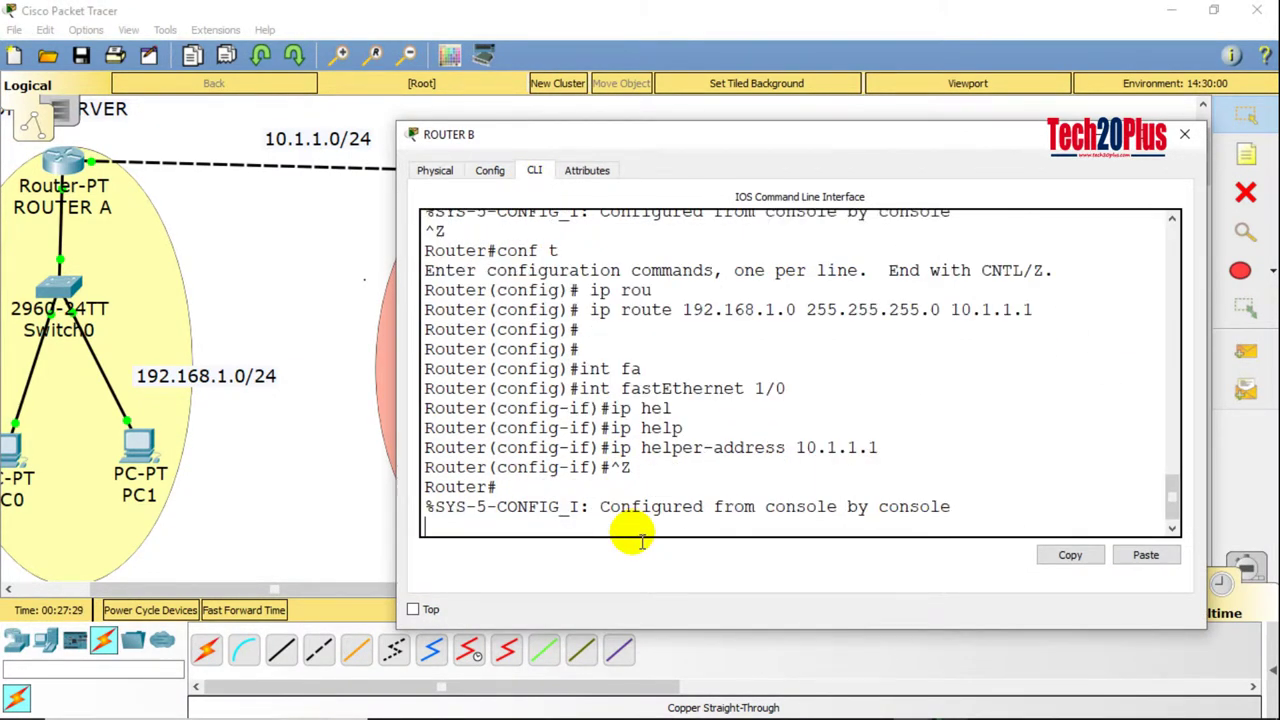
pyautogui.press('Return')
pyautogui.press('Return')
pyautogui.write('wr')
pyautogui.press('Return')
pyautogui.press('Return')
pyautogui.press('Return')
pyautogui.press('Return')
pyautogui.press('Return')
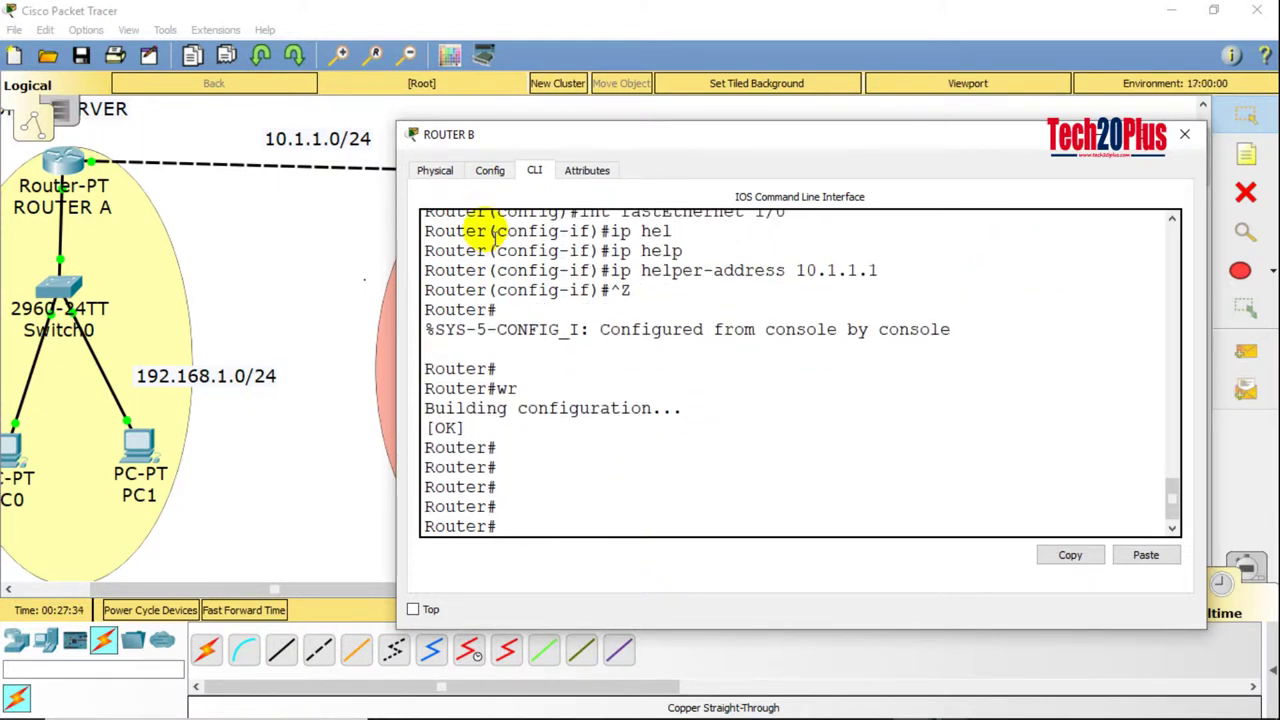
# Step: Install a PT-ROUTER-NM-1CGE module in Router B's empty slot beside the installed modules while it is powered off, and power it back on
pyautogui.click(432, 172)
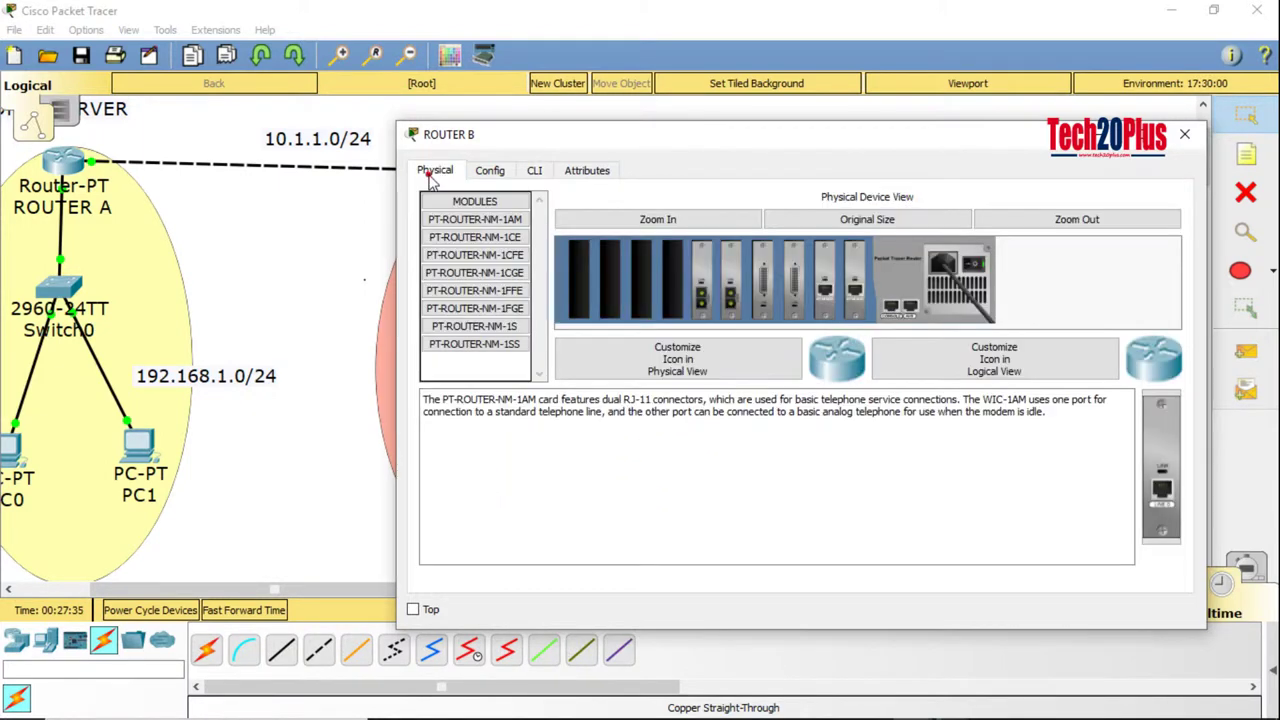
pyautogui.click(518, 222)
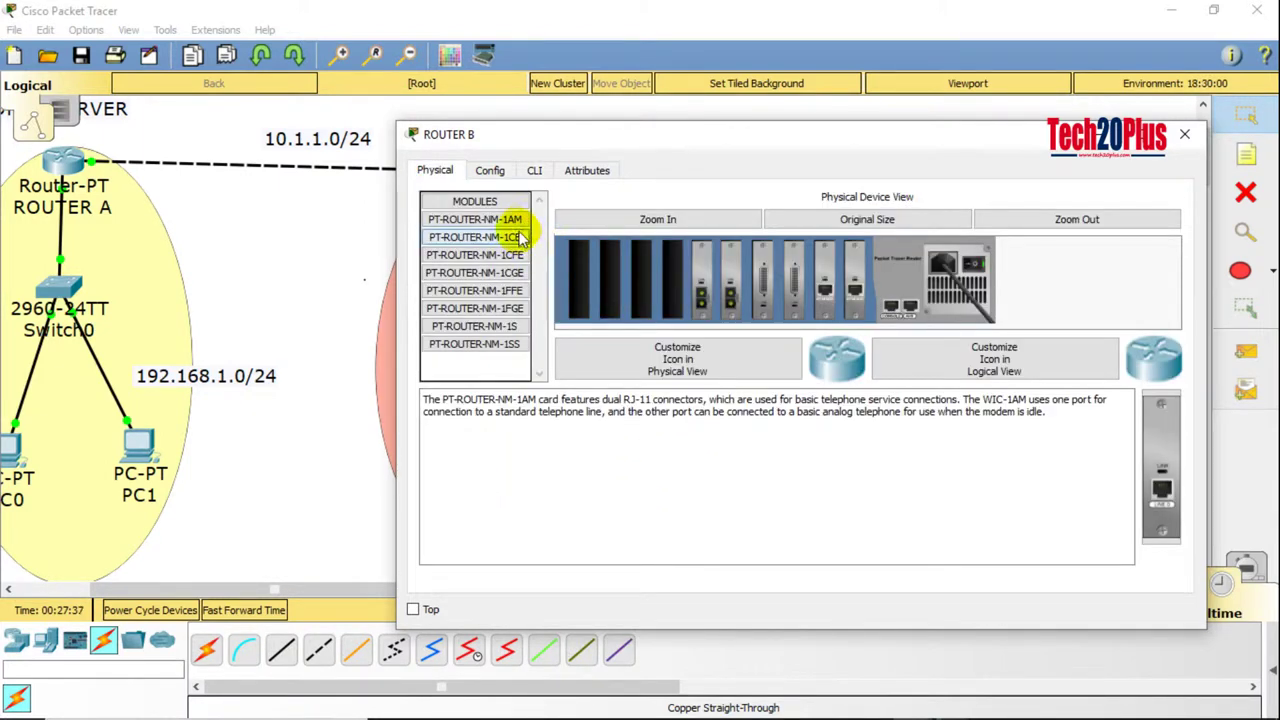
pyautogui.click(478, 274)
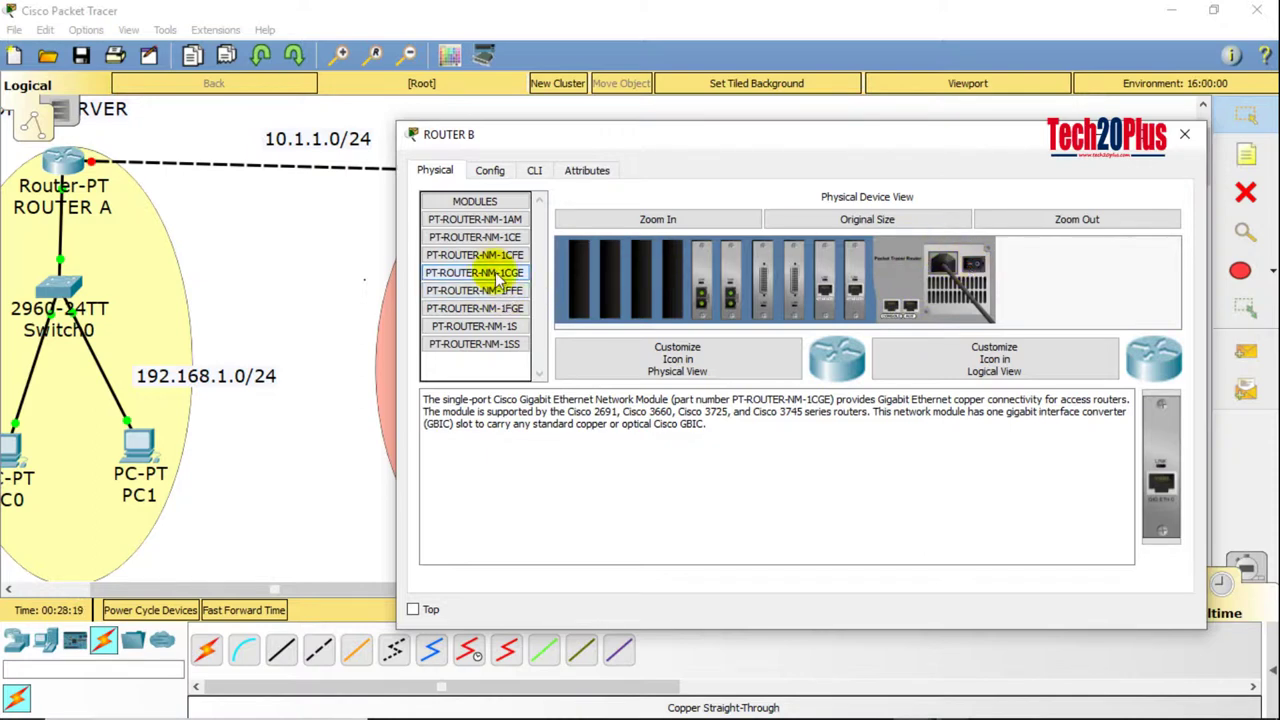
pyautogui.moveTo(490, 272); pyautogui.dragTo(672, 280)
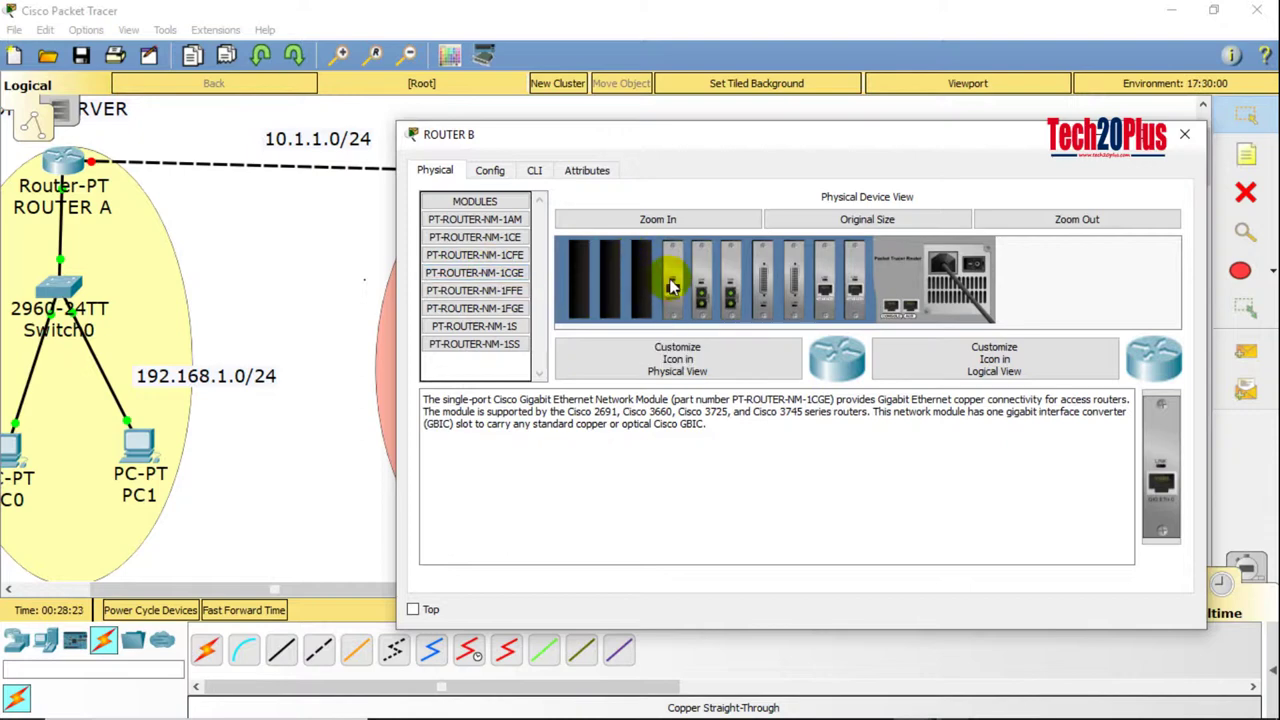
pyautogui.click(978, 265)
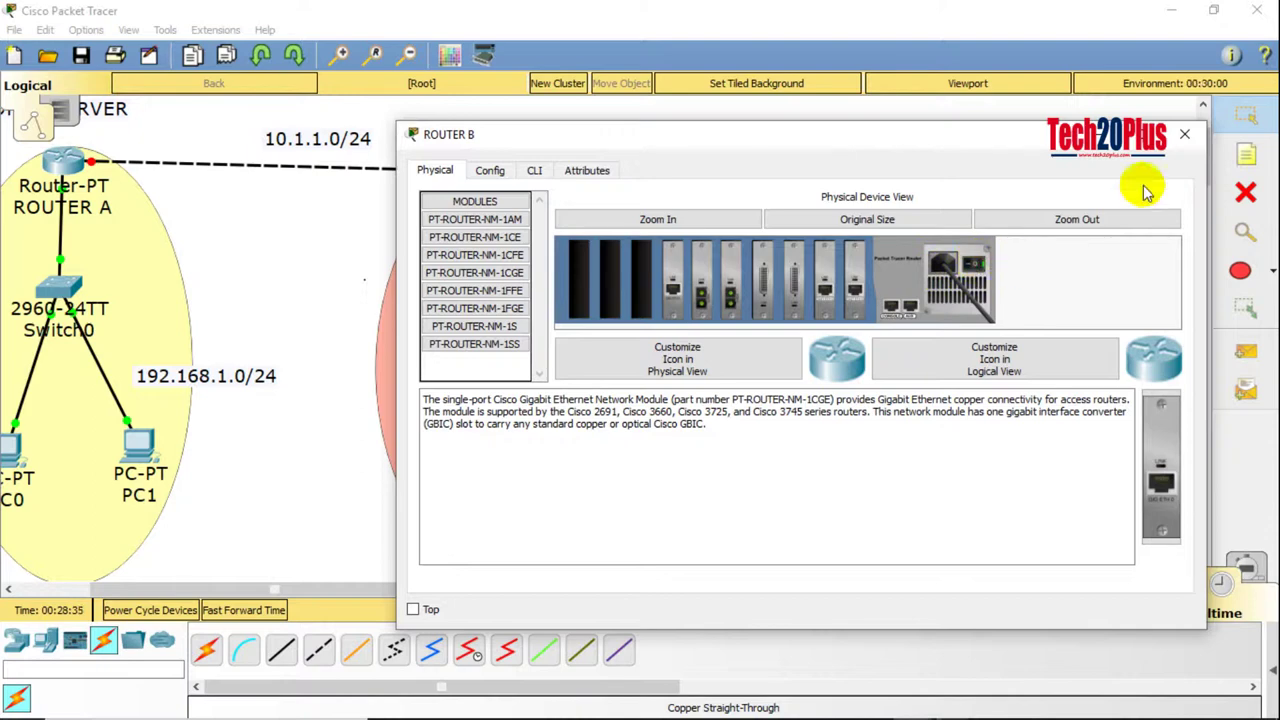
pyautogui.click(1184, 140)
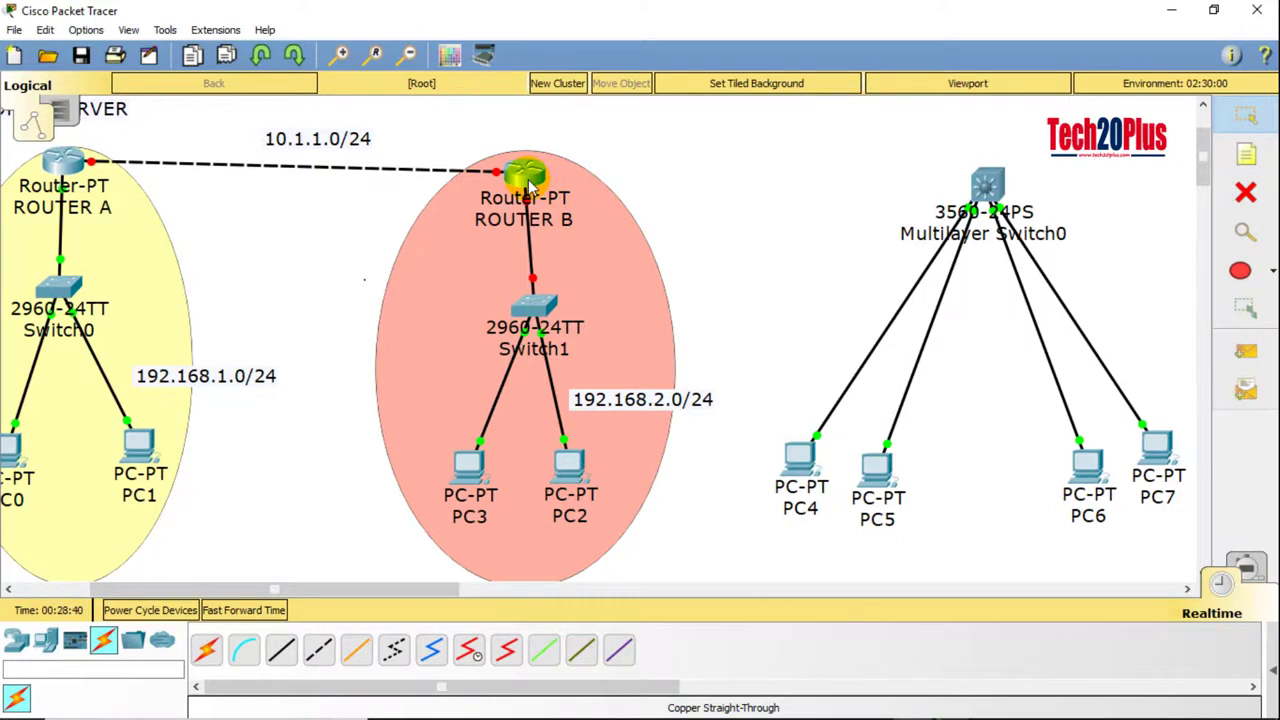
# Step: Connect Router B's GigabitEthernet6/0 to the multilayer switch's GigabitEthernet0/1 with a copper straight-through cable
pyautogui.moveTo(531, 188)
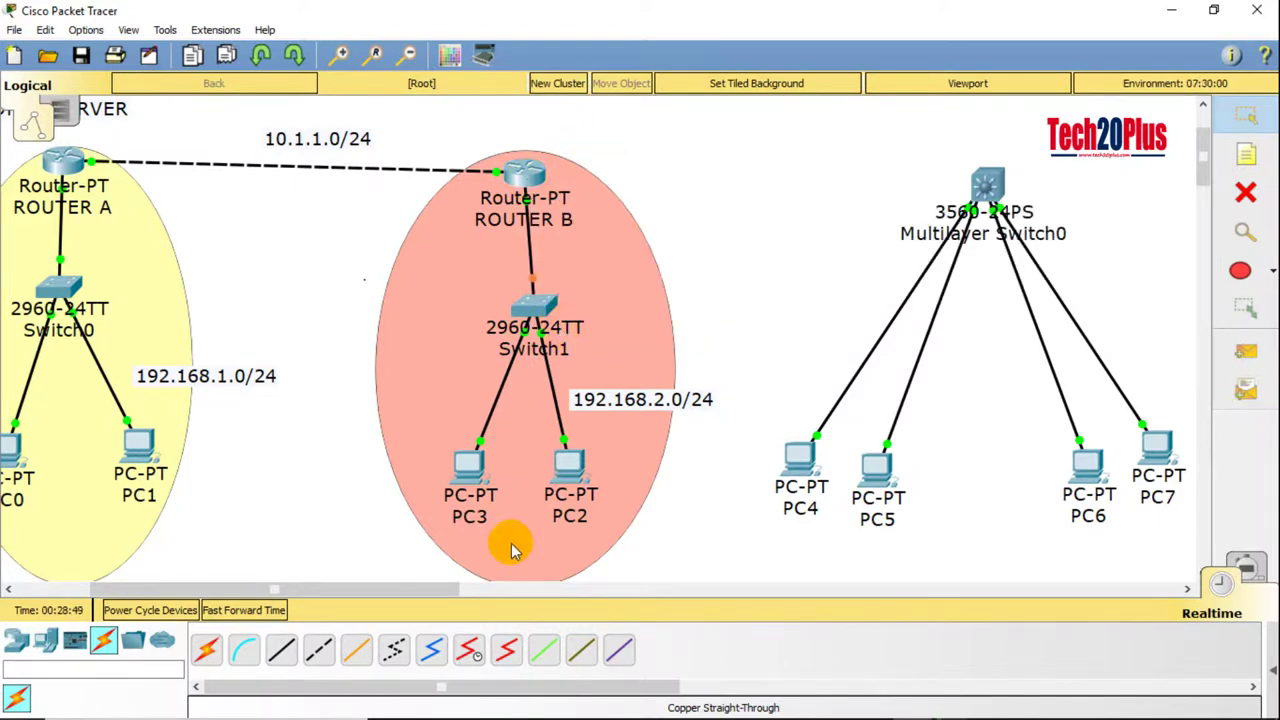
pyautogui.click(285, 648)
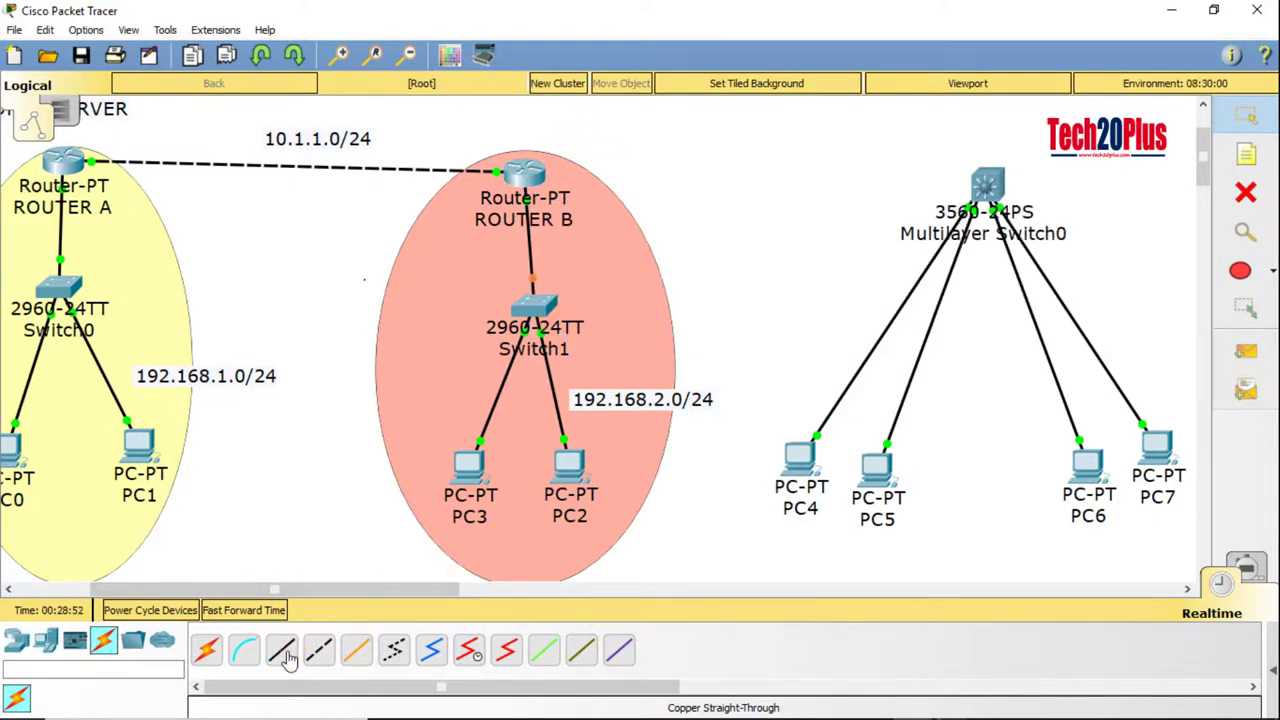
pyautogui.click(536, 178)
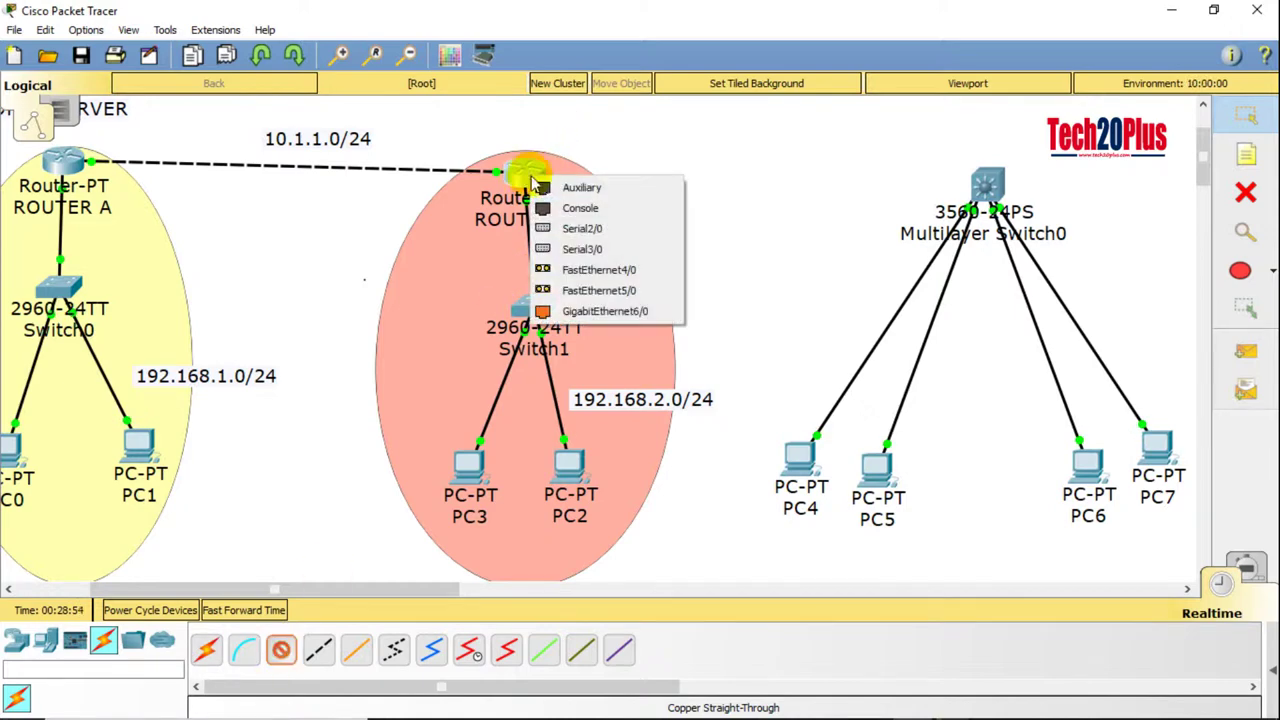
pyautogui.click(641, 318)
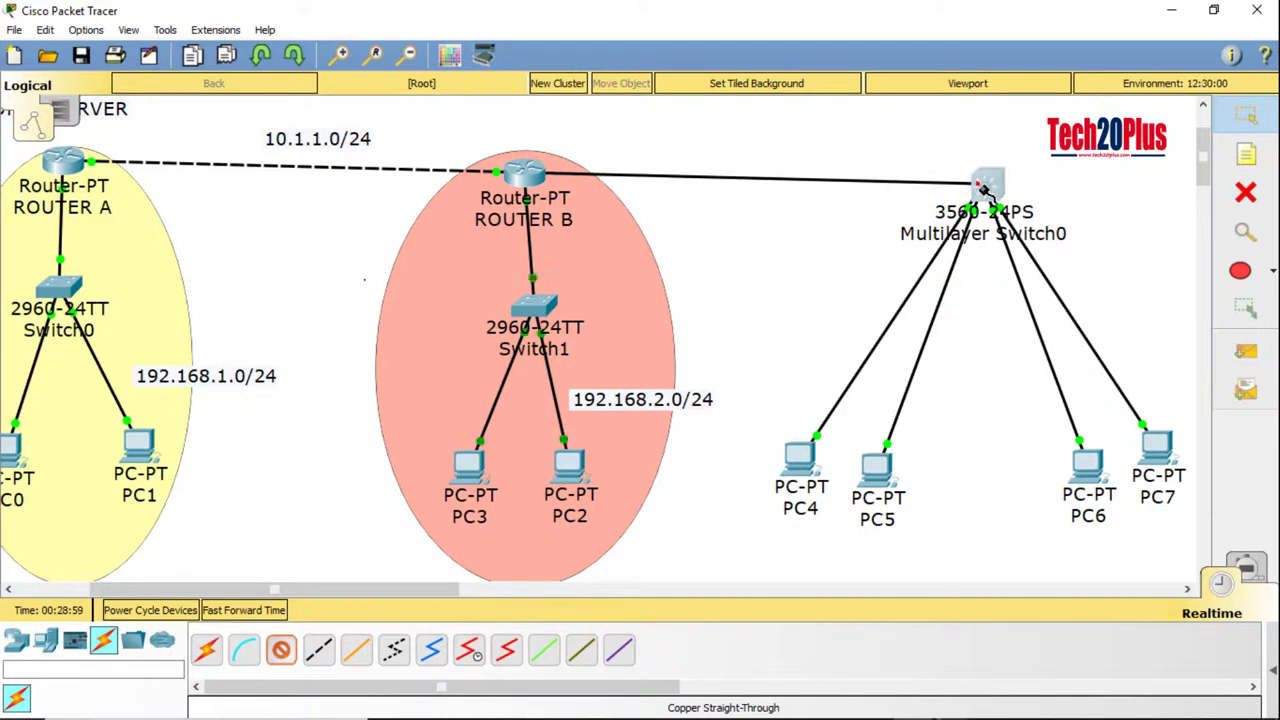
pyautogui.click(972, 182)
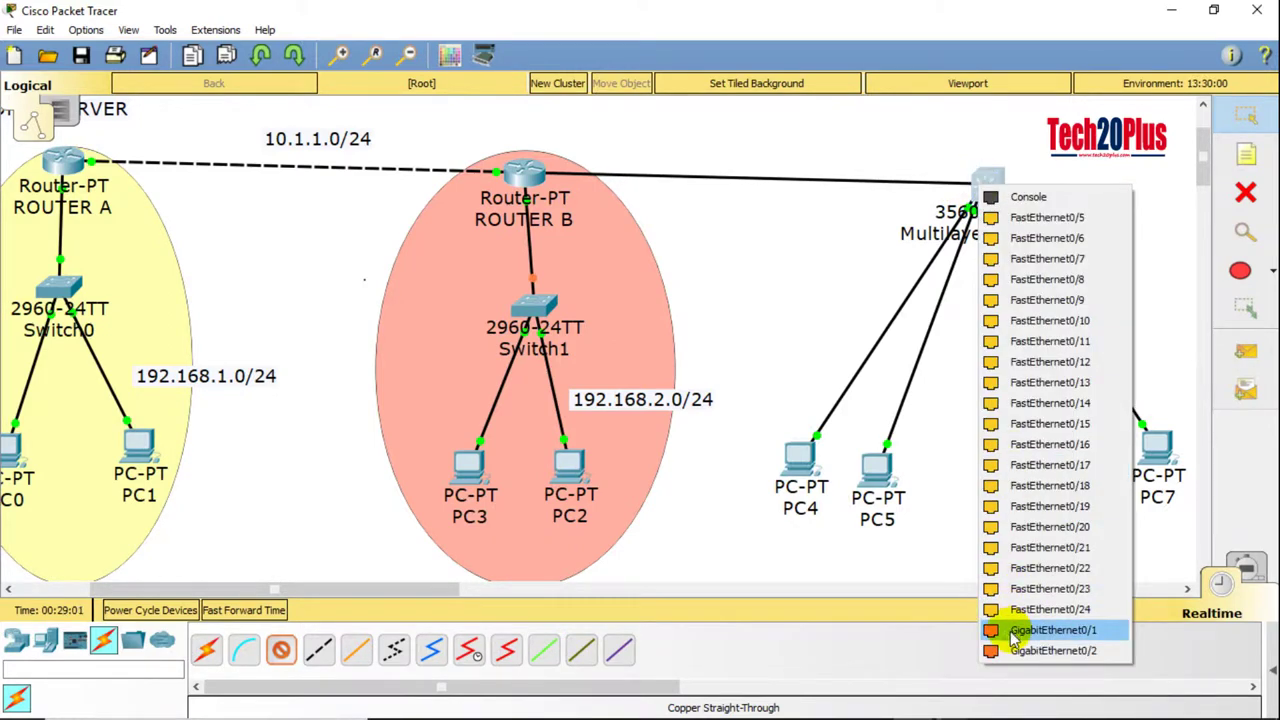
pyautogui.click(1050, 630)
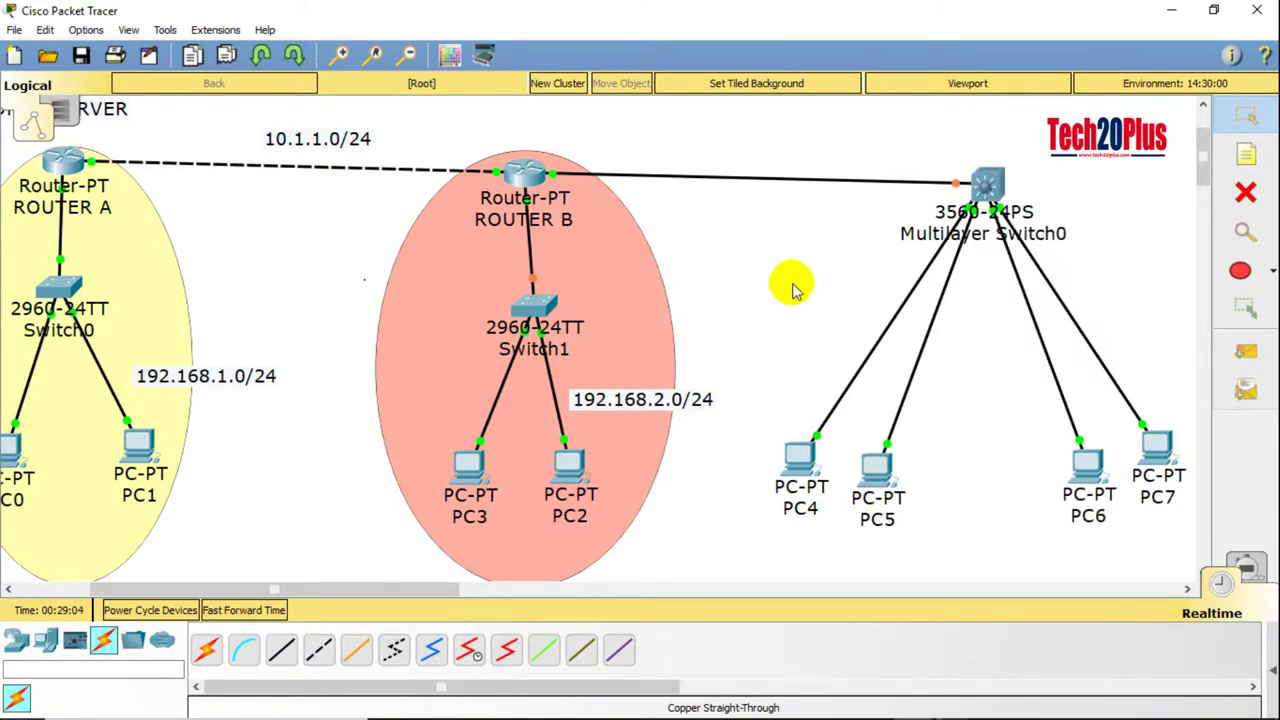
pyautogui.click(789, 147)
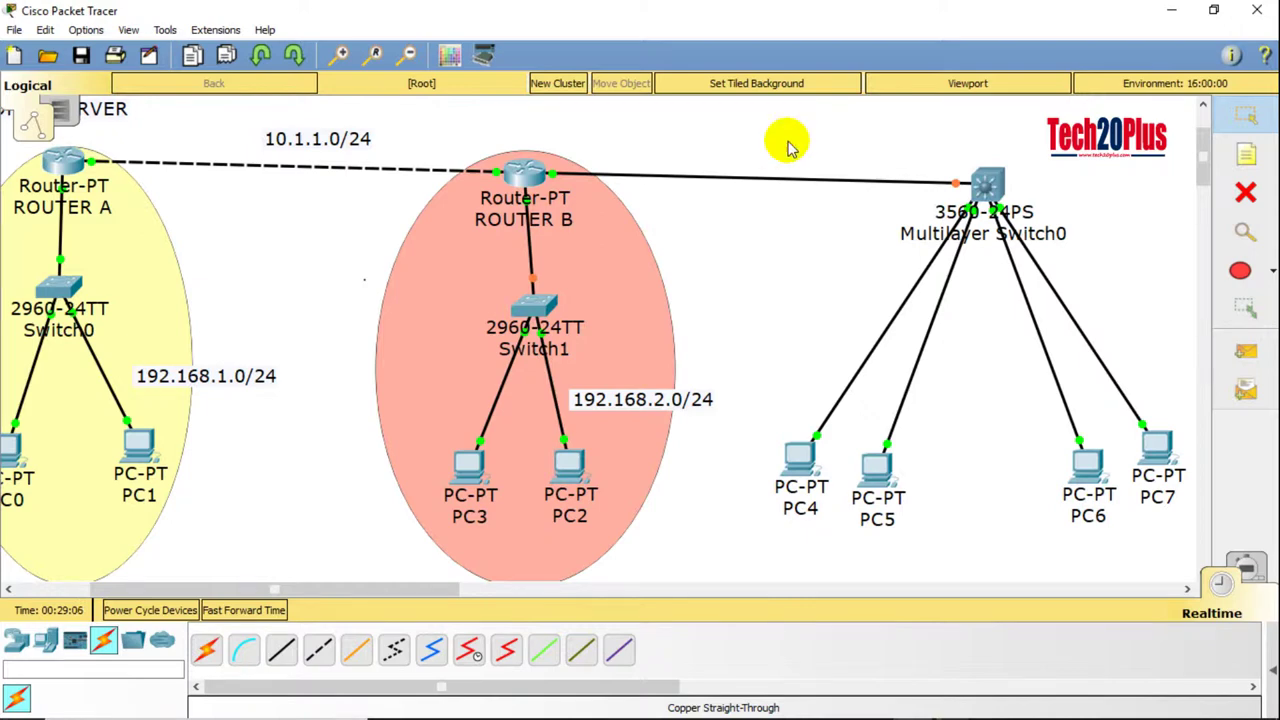
# Step: Draw a freehand polygon with a bright green fill, shaped to enclose the PC4 and PC5 branch
pyautogui.click(1270, 275)
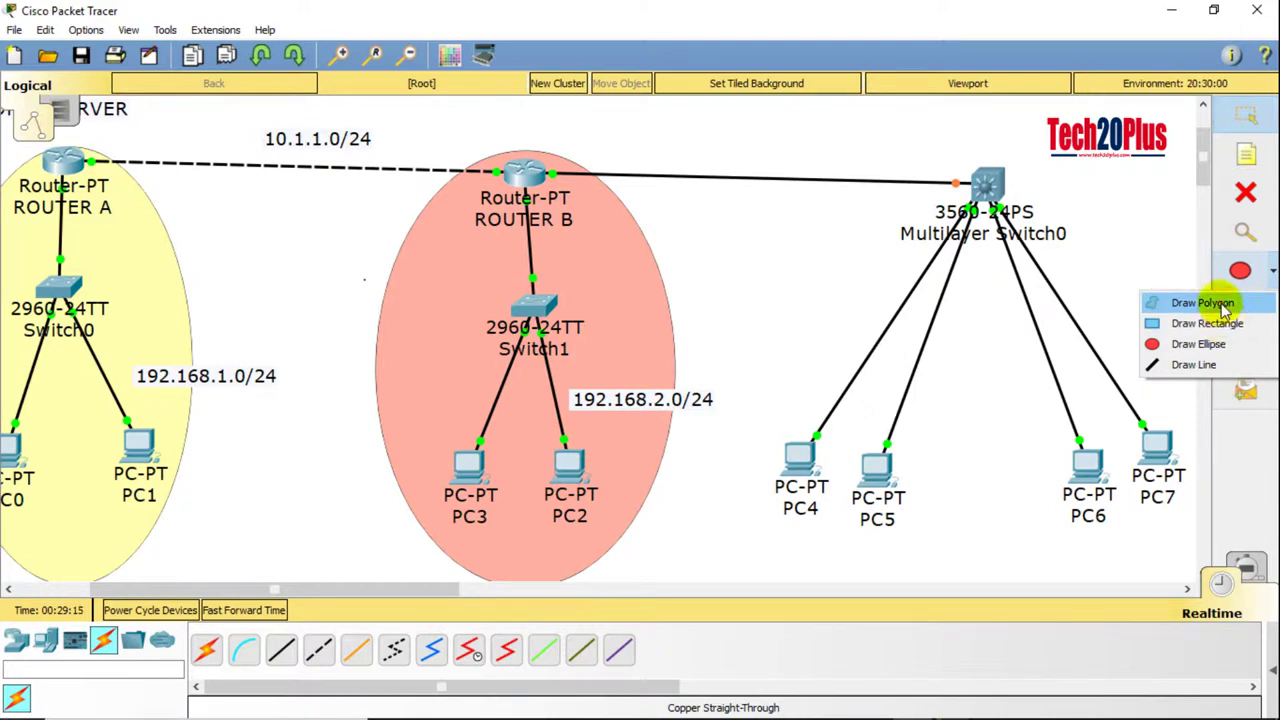
pyautogui.click(1200, 302)
pyautogui.click(716, 149)
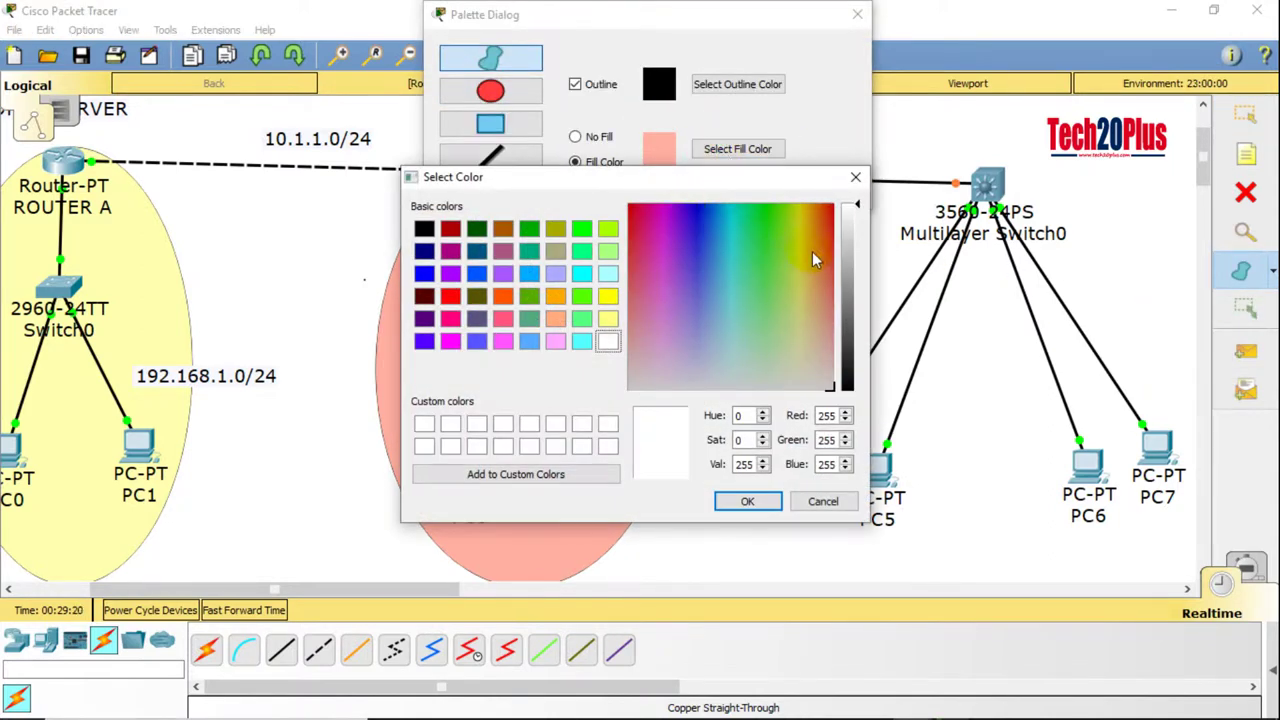
pyautogui.click(766, 241)
pyautogui.click(747, 501)
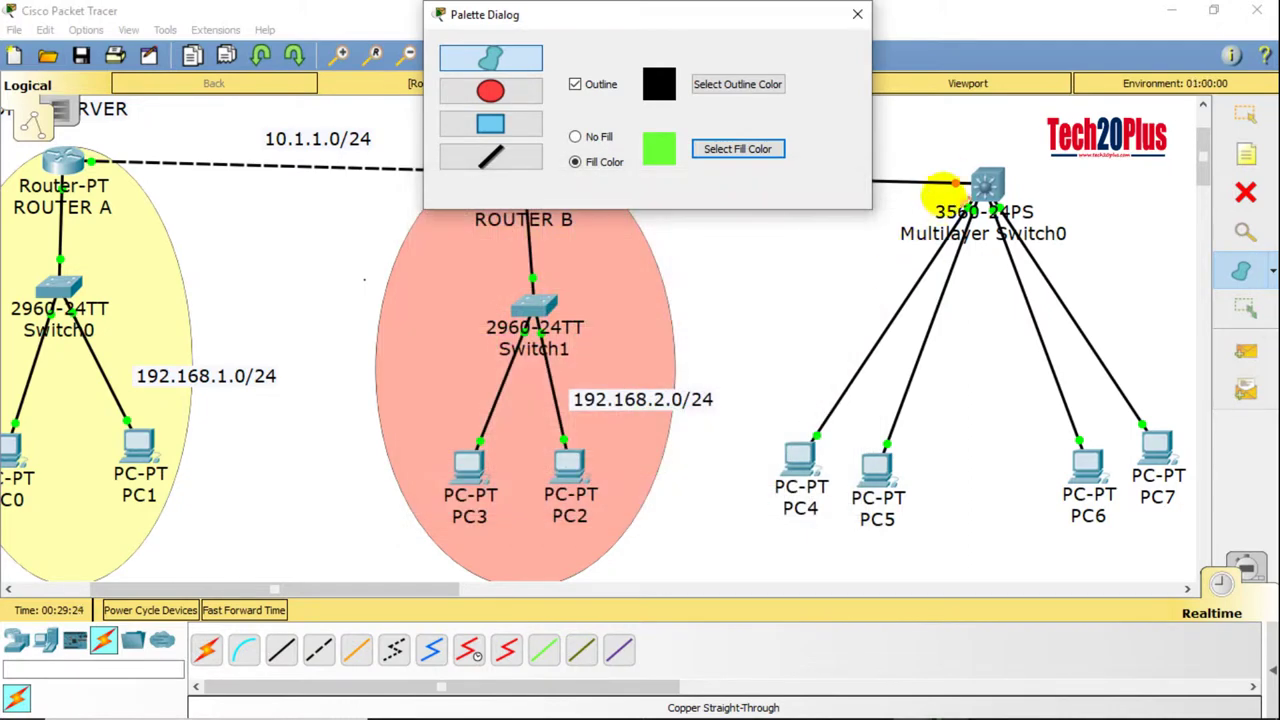
pyautogui.moveTo(980, 246)
pyautogui.mouseDown()
pyautogui.moveTo(922, 466)
pyautogui.moveTo(812, 551)
pyautogui.moveTo(760, 437)
pyautogui.mouseUp()
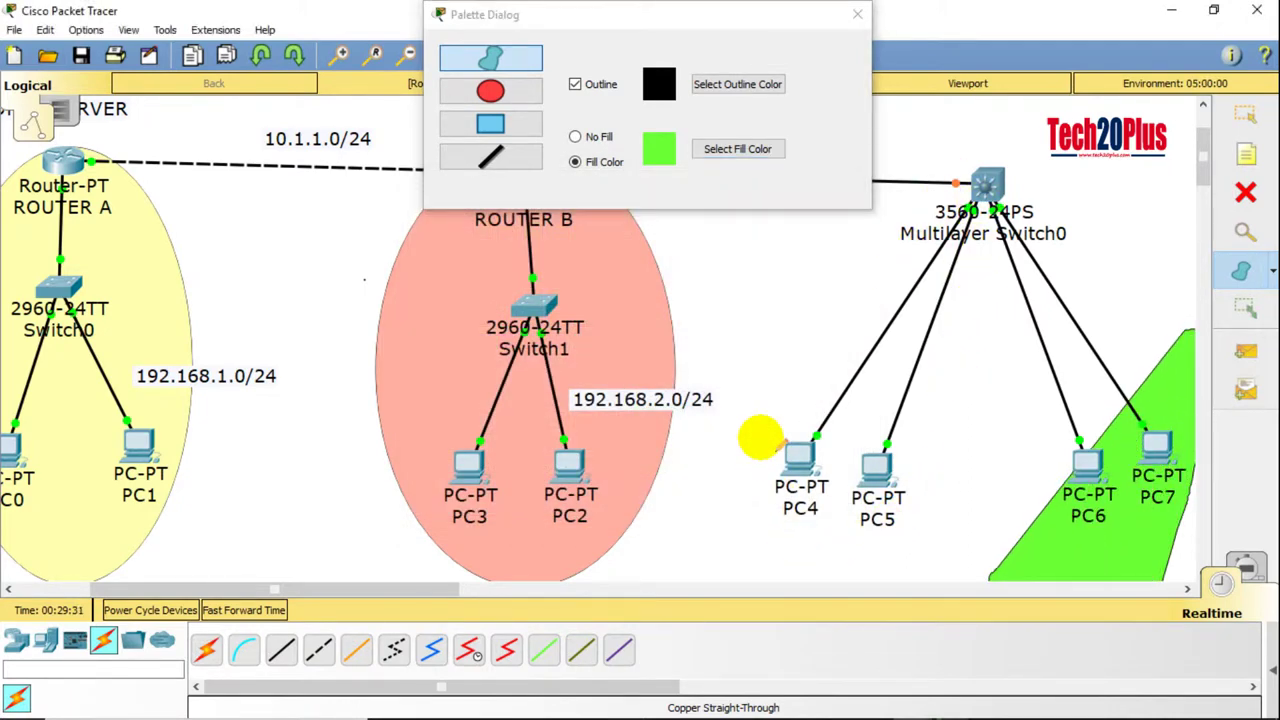
# Step: Close the drawing palette and place the green polygon behind PC4 and PC5, just below the multilayer switch
pyautogui.click(857, 14)
pyautogui.press('Escape')
pyautogui.click(1165, 416)
pyautogui.press('Delete')
pyautogui.moveTo(975, 205)
pyautogui.mouseDown()
pyautogui.moveTo(974, 323)
pyautogui.moveTo(930, 275)
pyautogui.mouseUp()
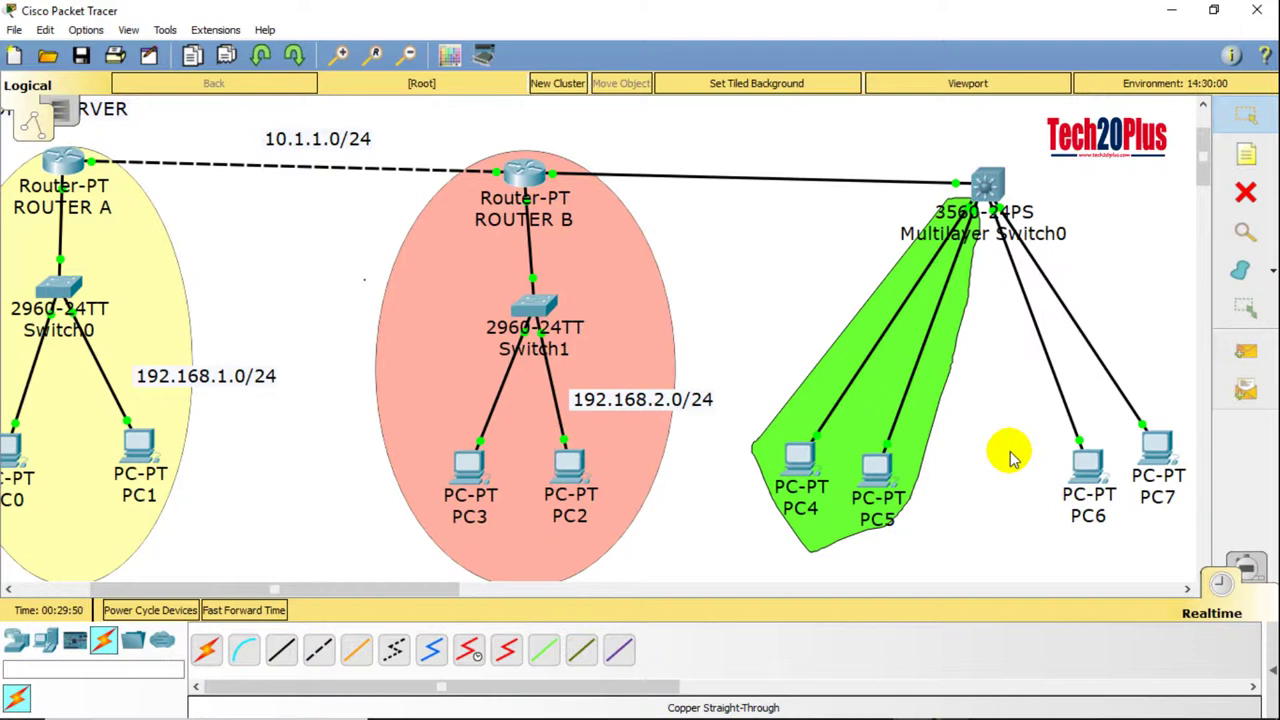
# Step: Draw a second freehand polygon for the PC6 and PC7 branch with a pink fill of RGB 255, 93, 144
pyautogui.click(1240, 270)
pyautogui.click(712, 160)
pyautogui.click(645, 270)
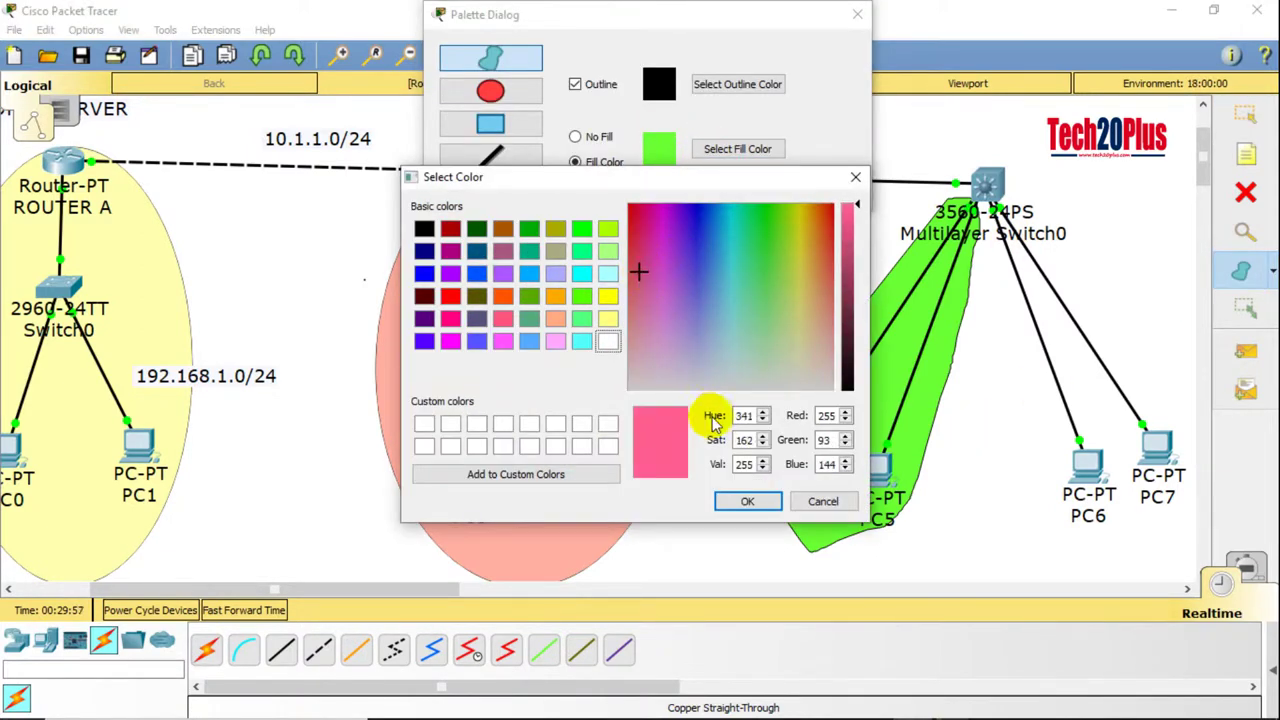
pyautogui.click(748, 500)
pyautogui.click(1005, 205)
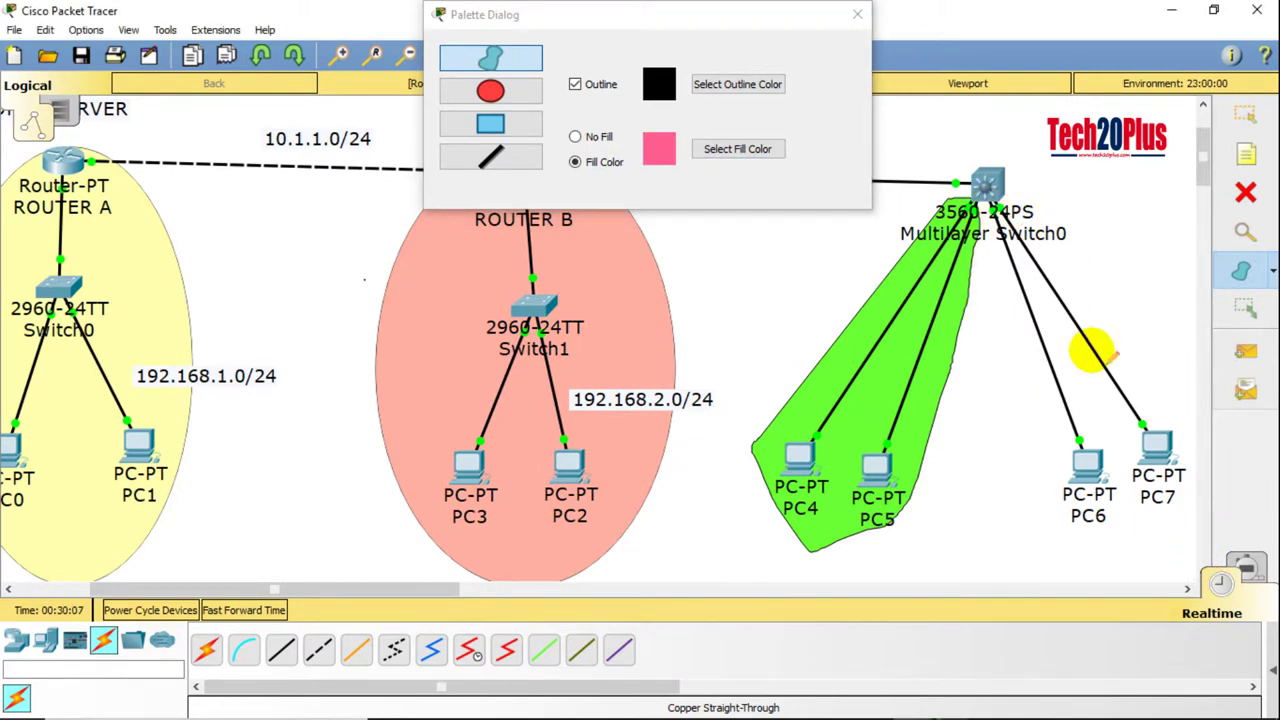
# Step: Close the drawing palette and move the pink polygon behind PC6 and PC7, just below the multilayer switch
pyautogui.moveTo(435, 589); pyautogui.dragTo(647, 582)
pyautogui.click(857, 14)
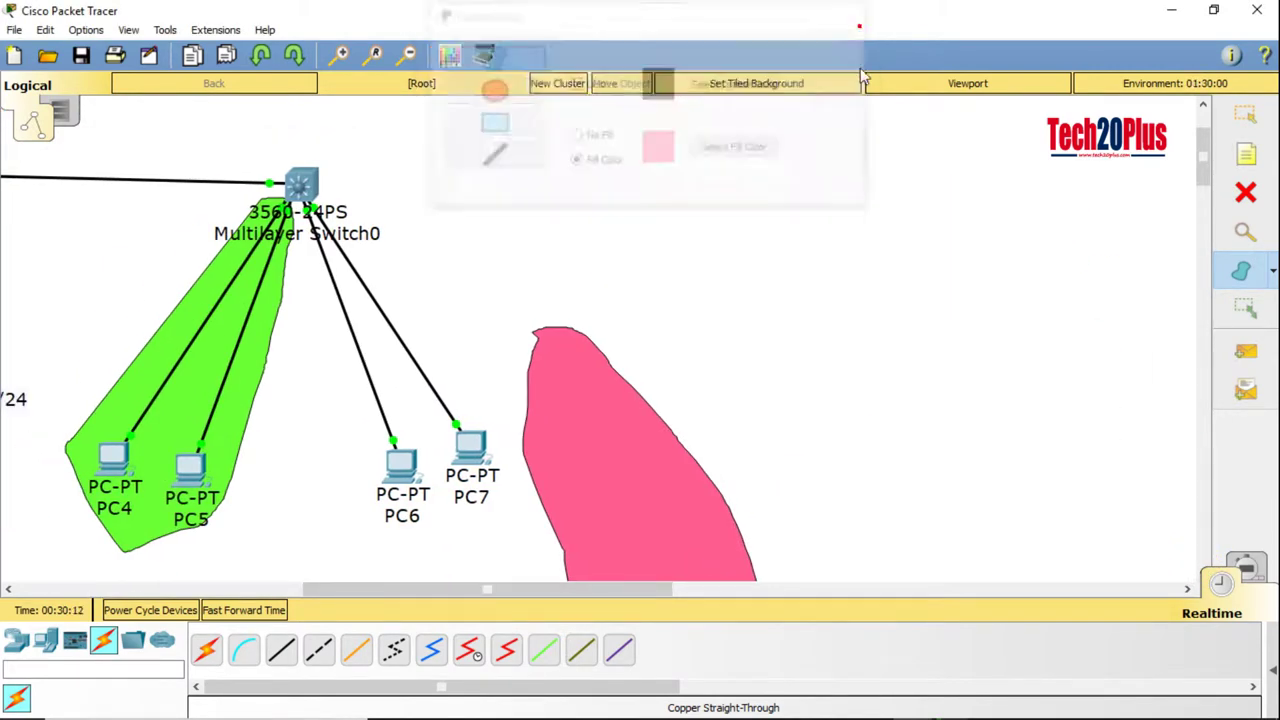
pyautogui.click(600, 455)
pyautogui.moveTo(600, 455); pyautogui.dragTo(389, 329)
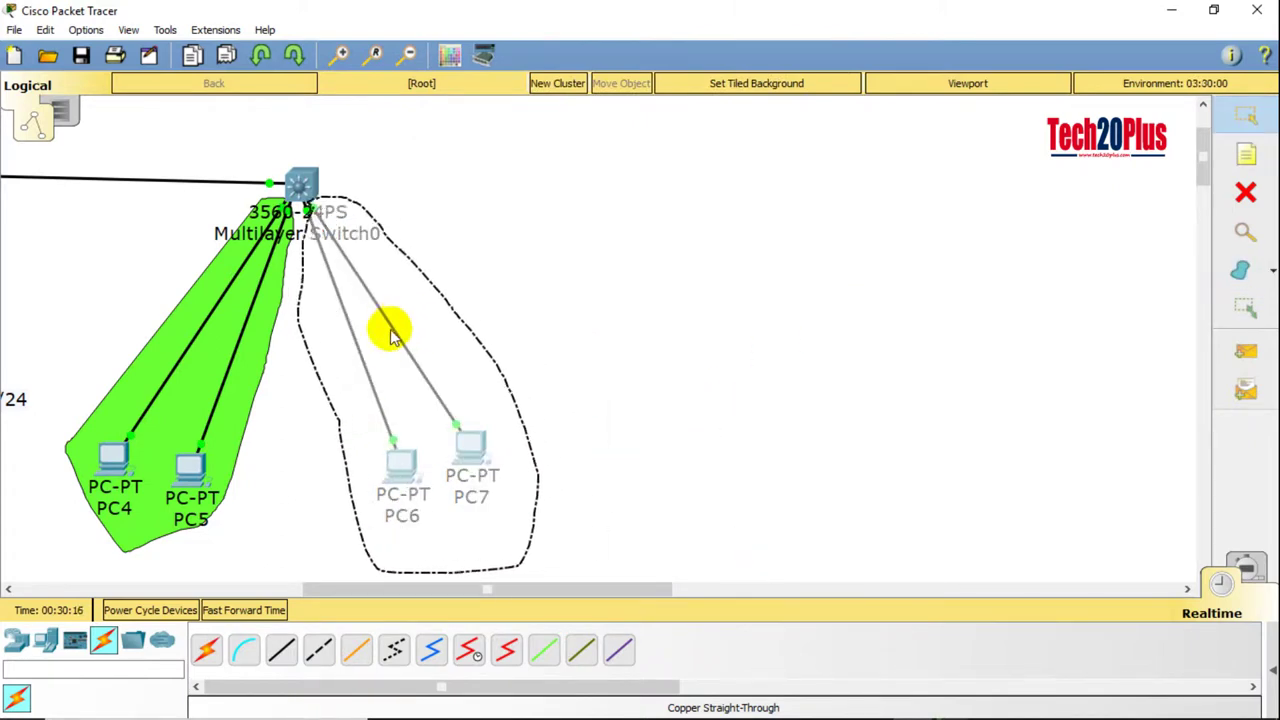
pyautogui.click(640, 329)
# Step: Add the note 192.168.3.0/24 on the green area and the note 192.168.4.0/24 on the pink area
pyautogui.moveTo(605, 590); pyautogui.dragTo(434, 605)
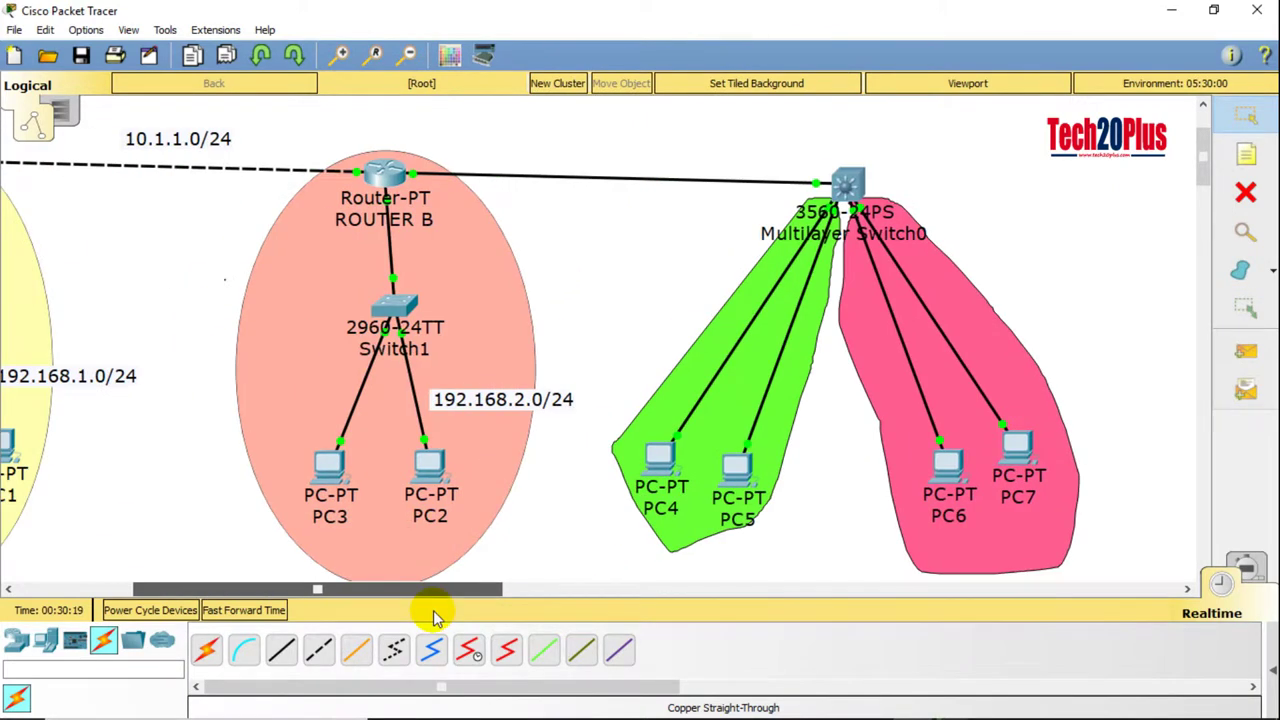
pyautogui.click(1247, 155)
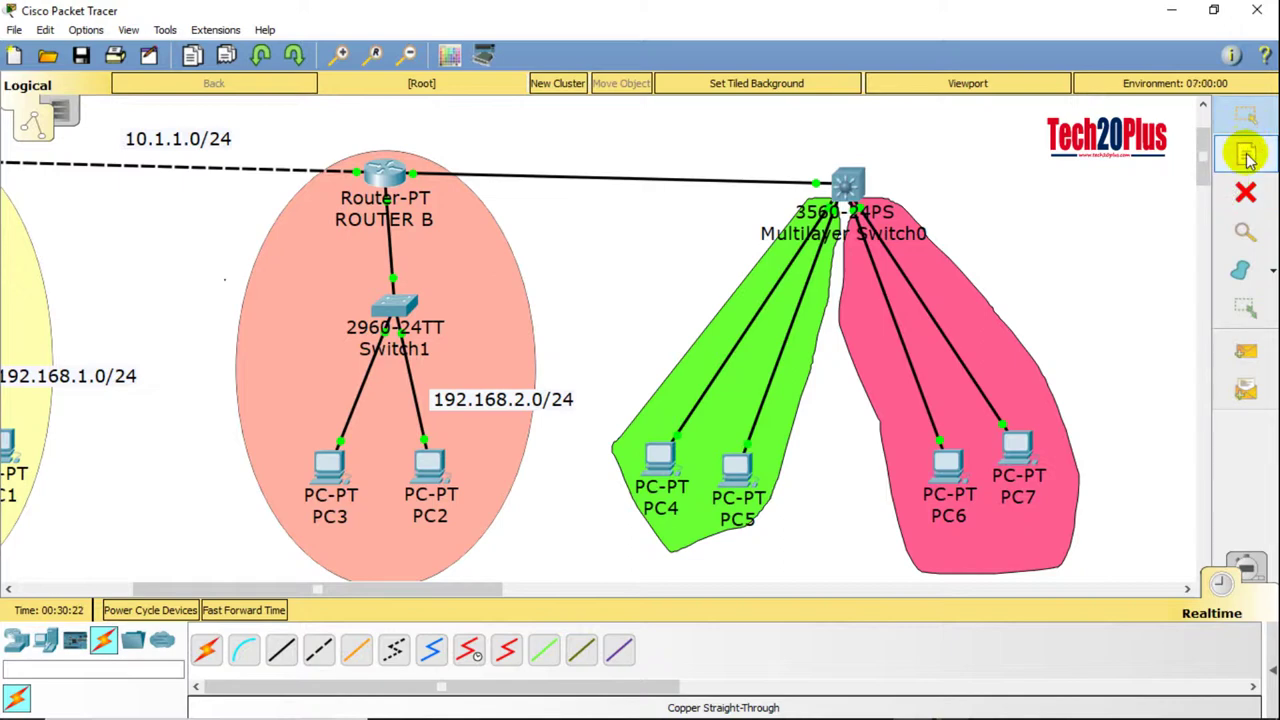
pyautogui.click(645, 345)
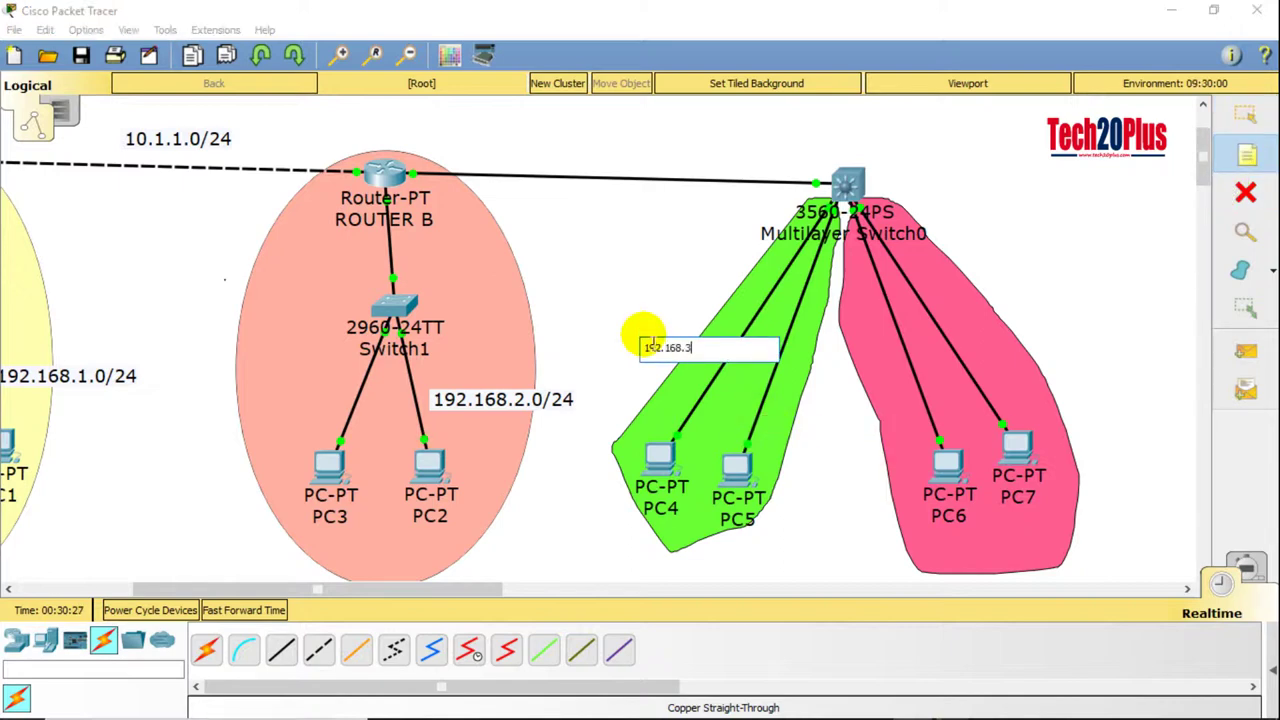
pyautogui.write('192.168.3.0/24')
pyautogui.click(988, 336)
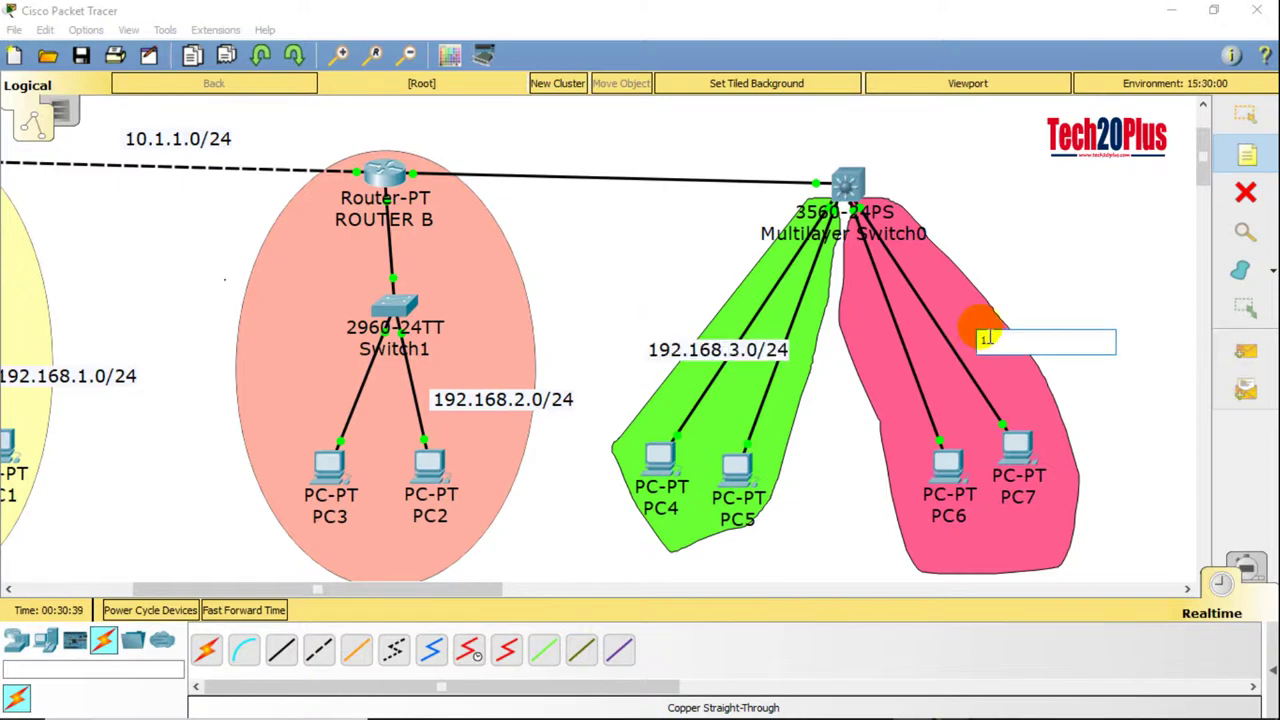
pyautogui.write('192.168.4.0/24')
pyautogui.click(1050, 267)
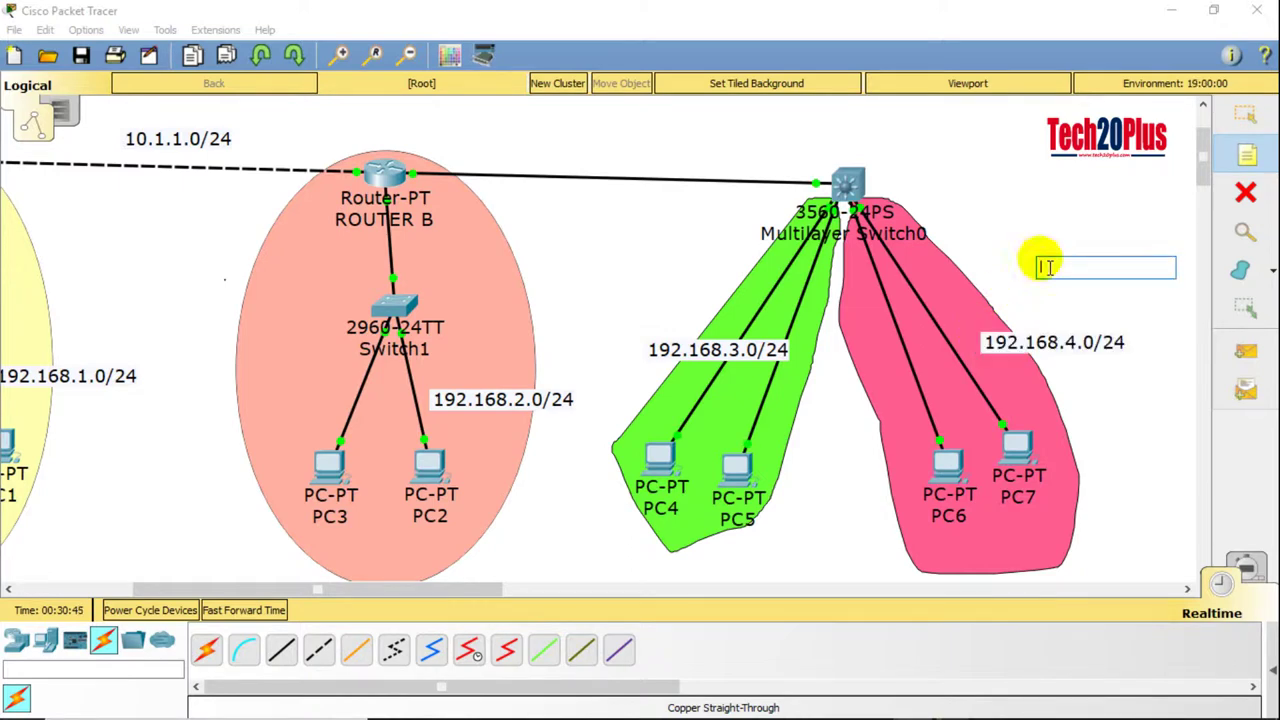
pyautogui.press('Escape')
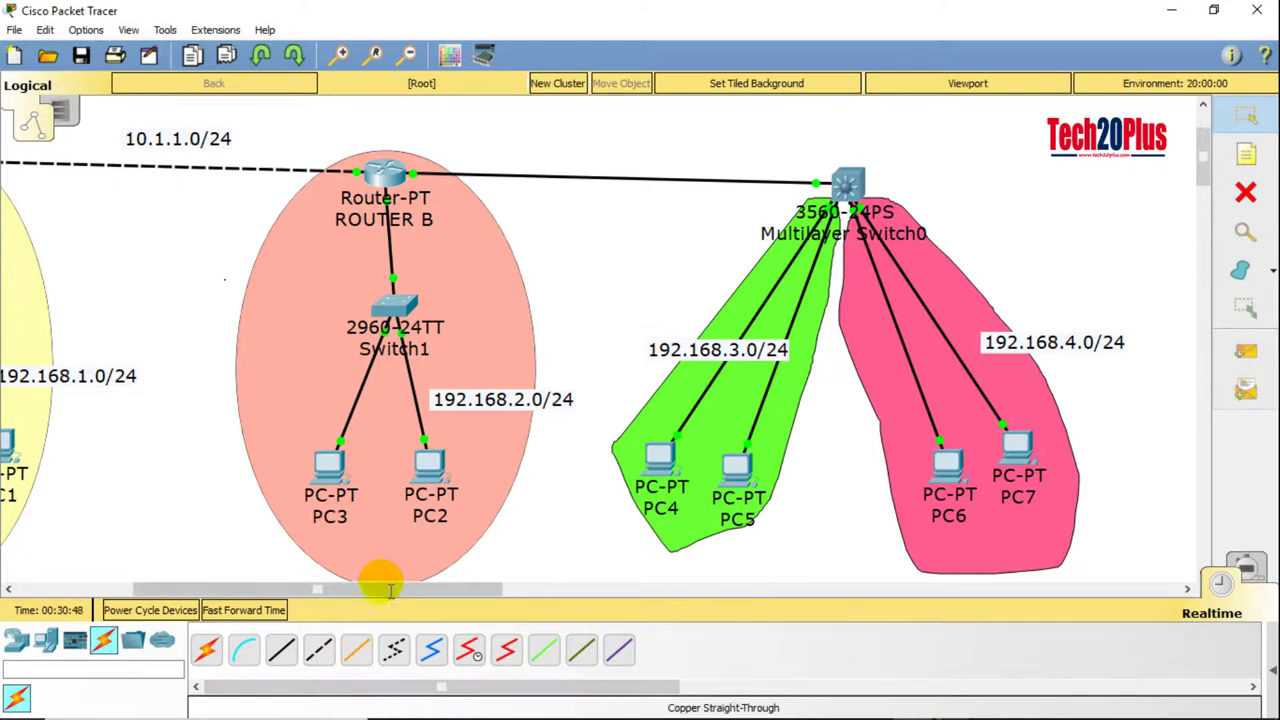
# Step: Move Router A slightly down within the yellow area
pyautogui.moveTo(371, 589); pyautogui.dragTo(258, 590)
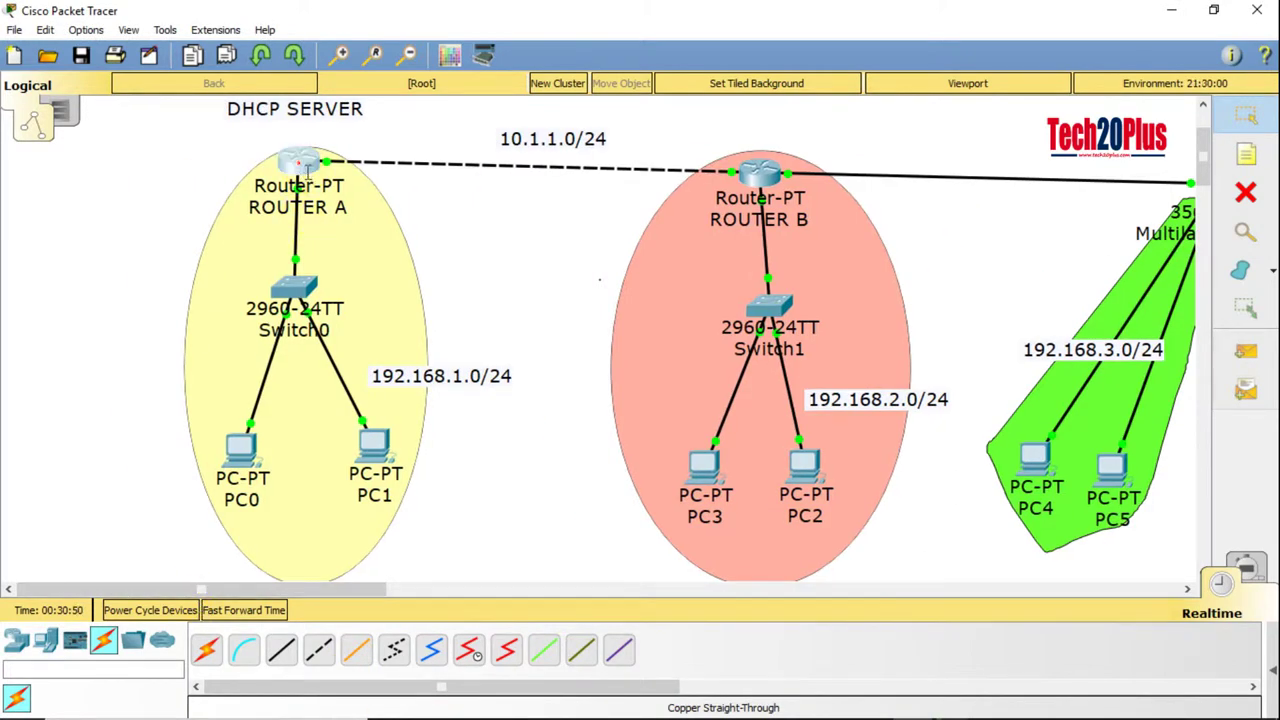
pyautogui.moveTo(300, 163); pyautogui.dragTo(302, 174)
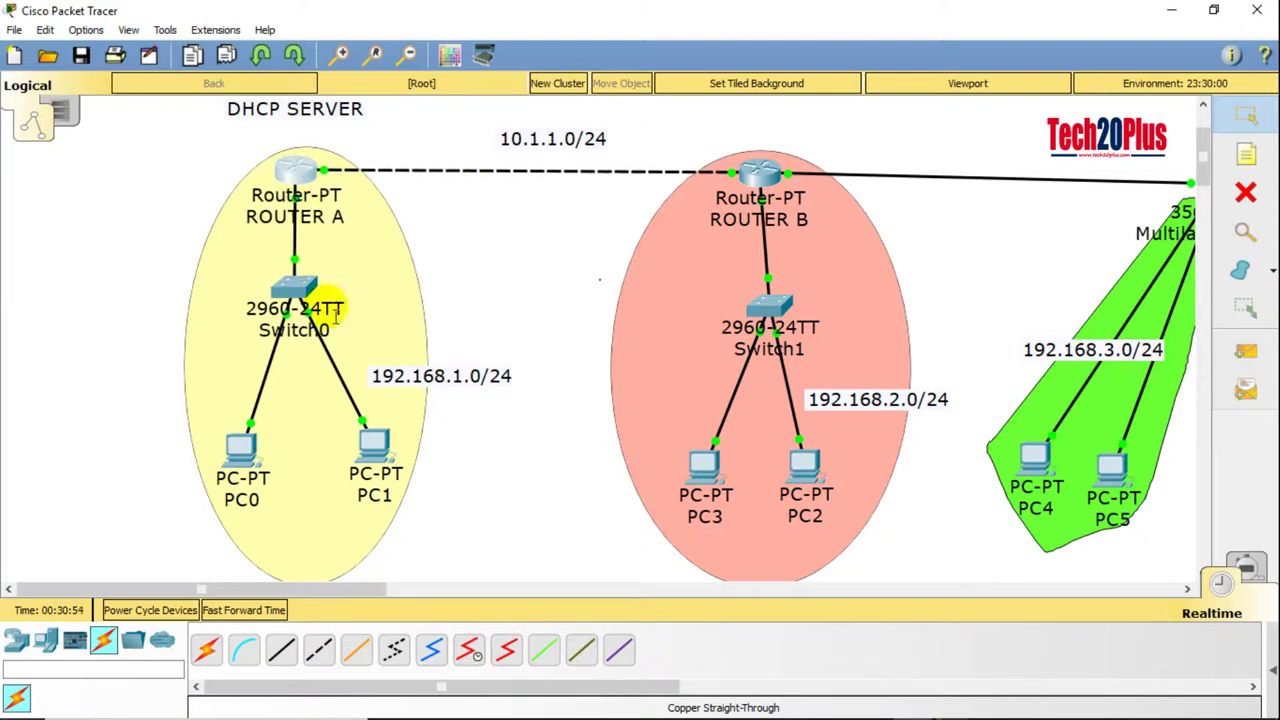
pyautogui.moveTo(265, 590); pyautogui.dragTo(518, 578)
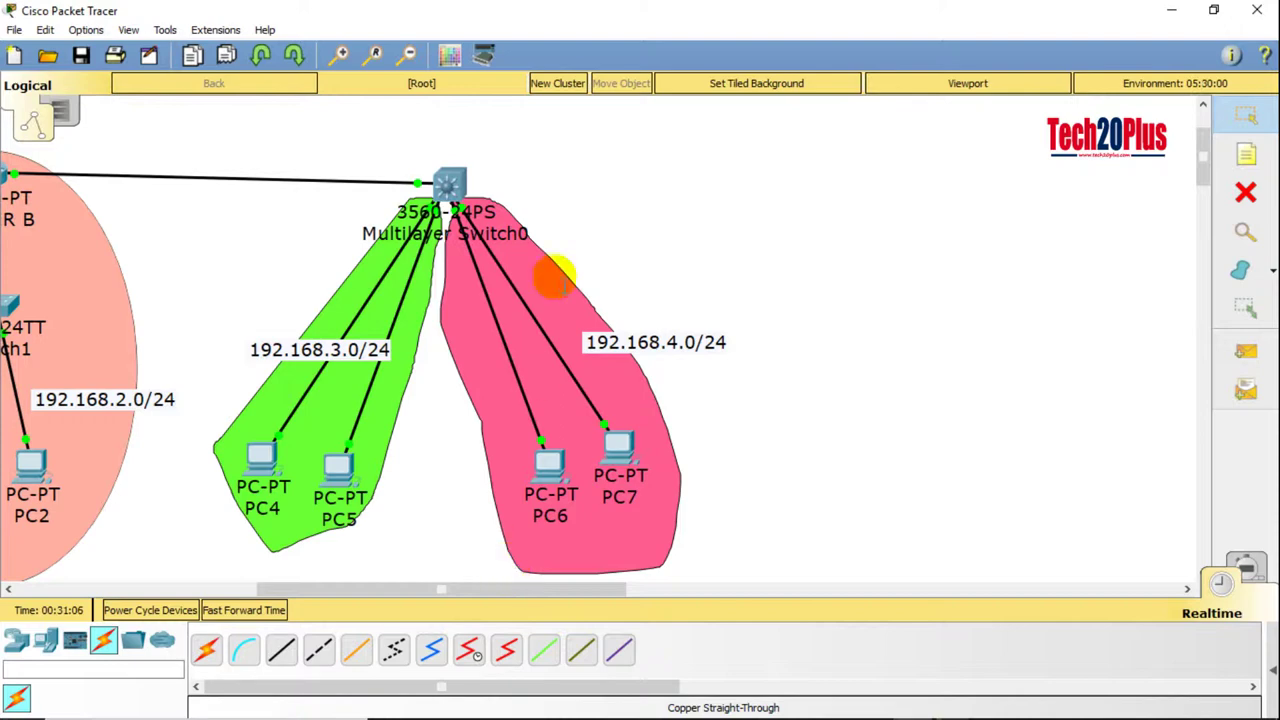
# Step: Move the multilayer switch slightly to the left above the green and pink areas
pyautogui.moveTo(480, 177)
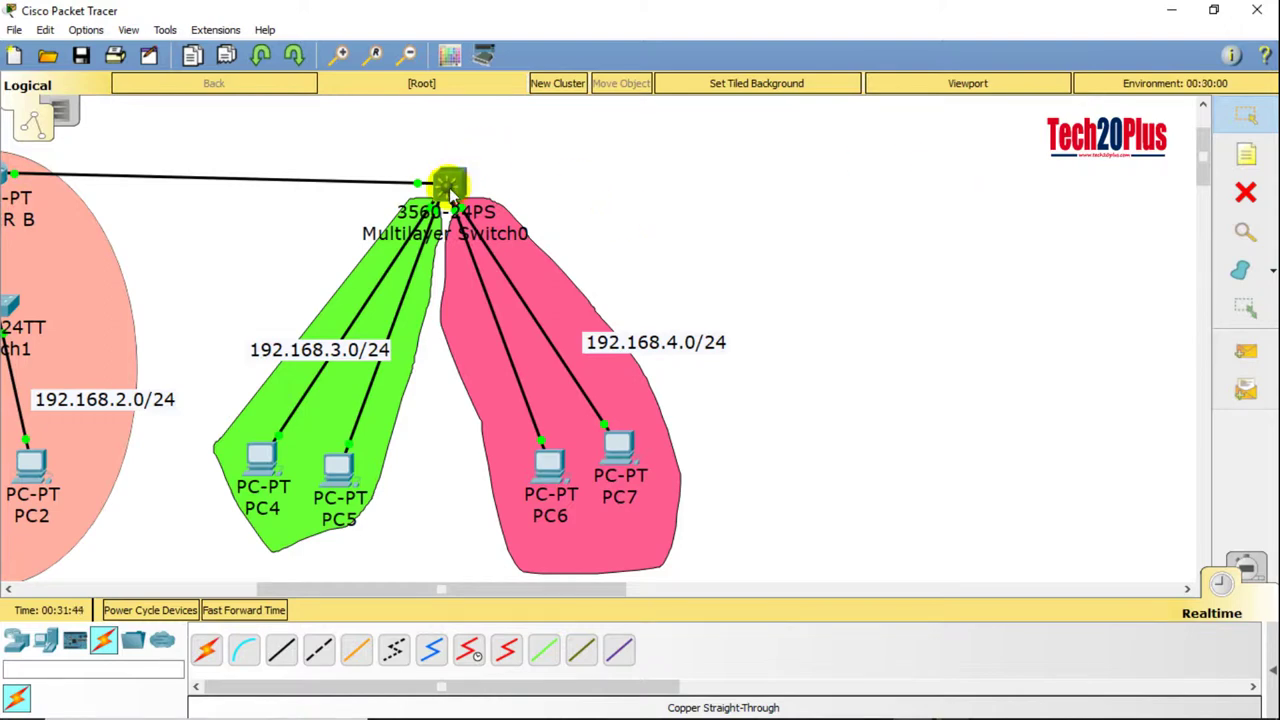
pyautogui.moveTo(433, 213)
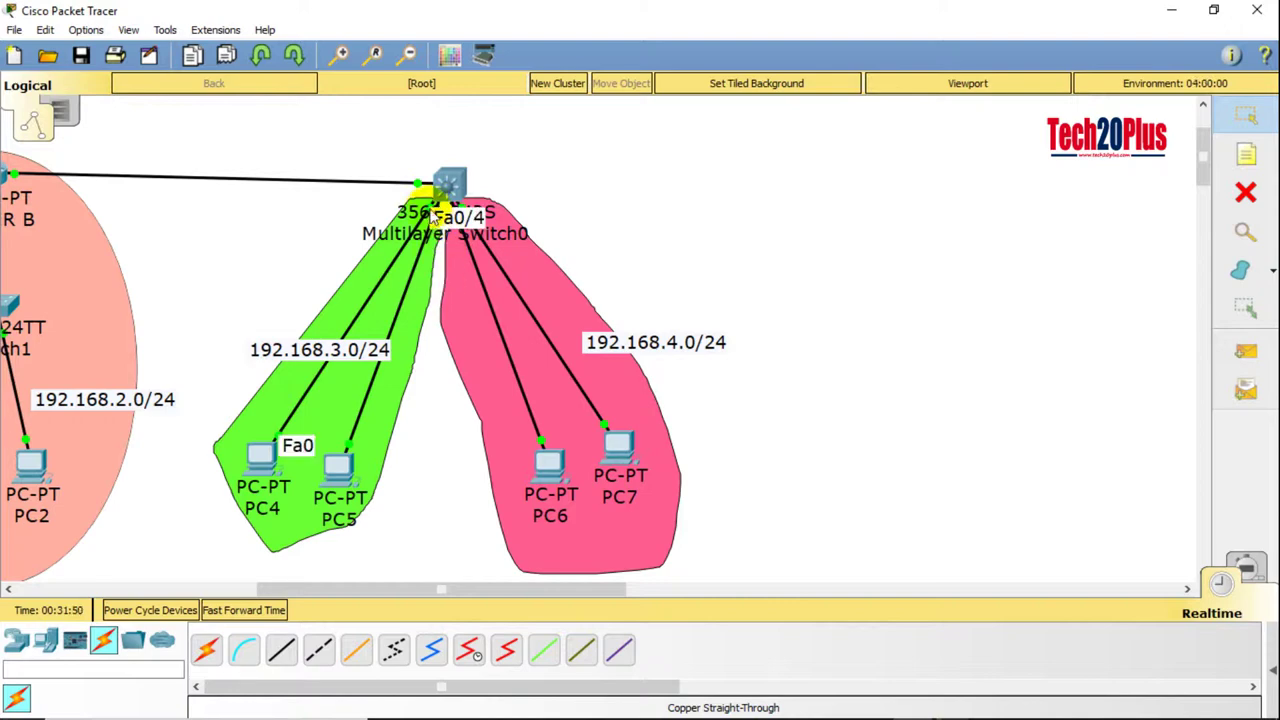
pyautogui.click(451, 220)
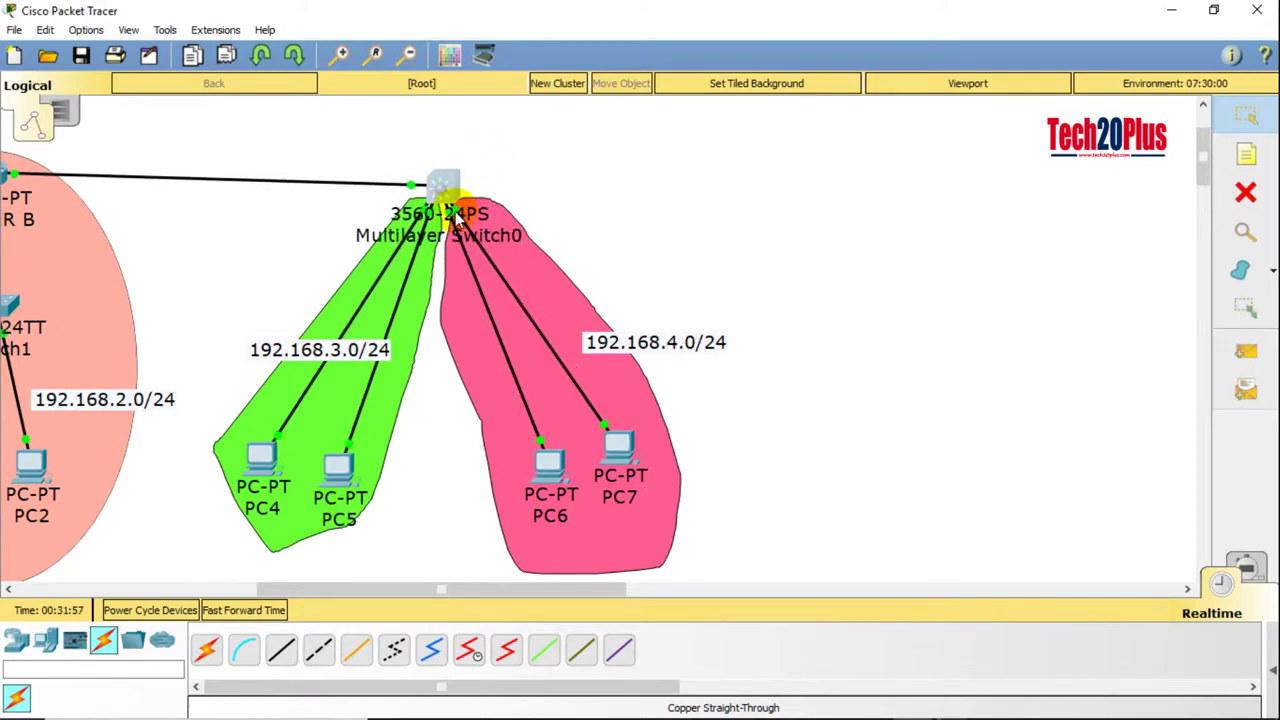
pyautogui.moveTo(448, 214)
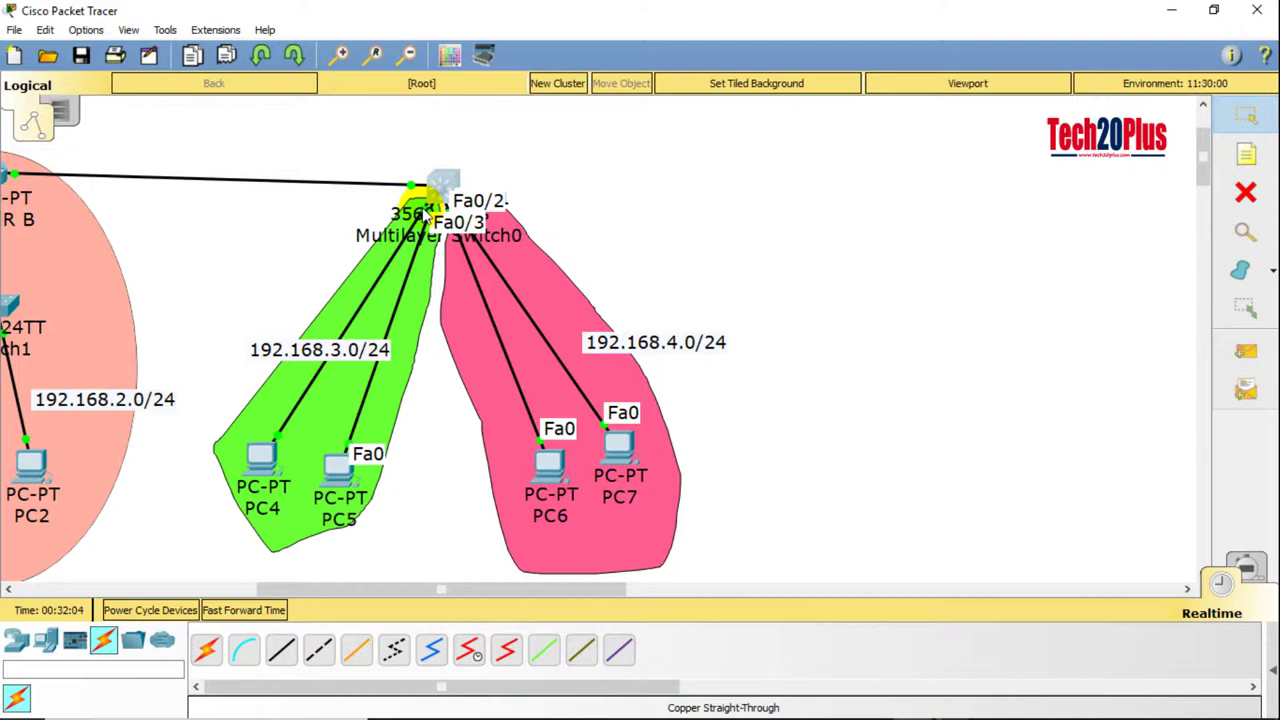
# Step: Place a note beside the pink area listing the ports fa0/1 , fa0/2
pyautogui.click(1245, 156)
pyautogui.click(606, 258)
pyautogui.write('fa')
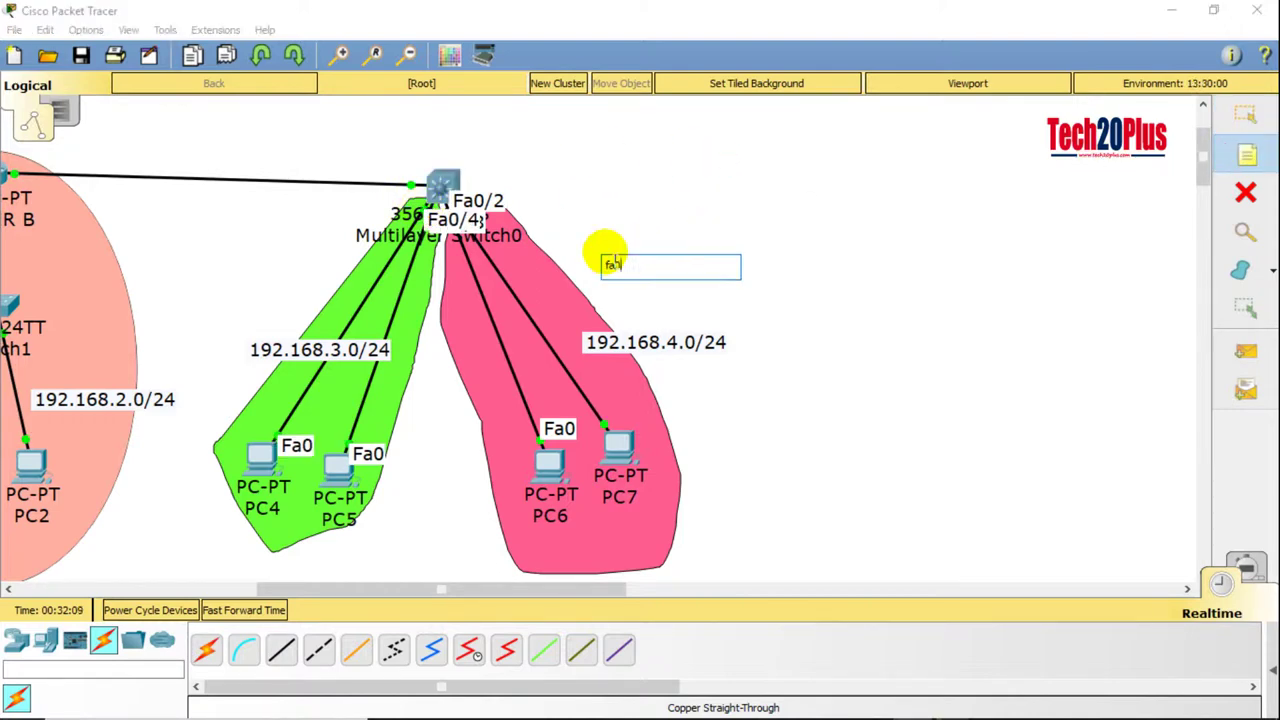
pyautogui.write('0/1 ,')
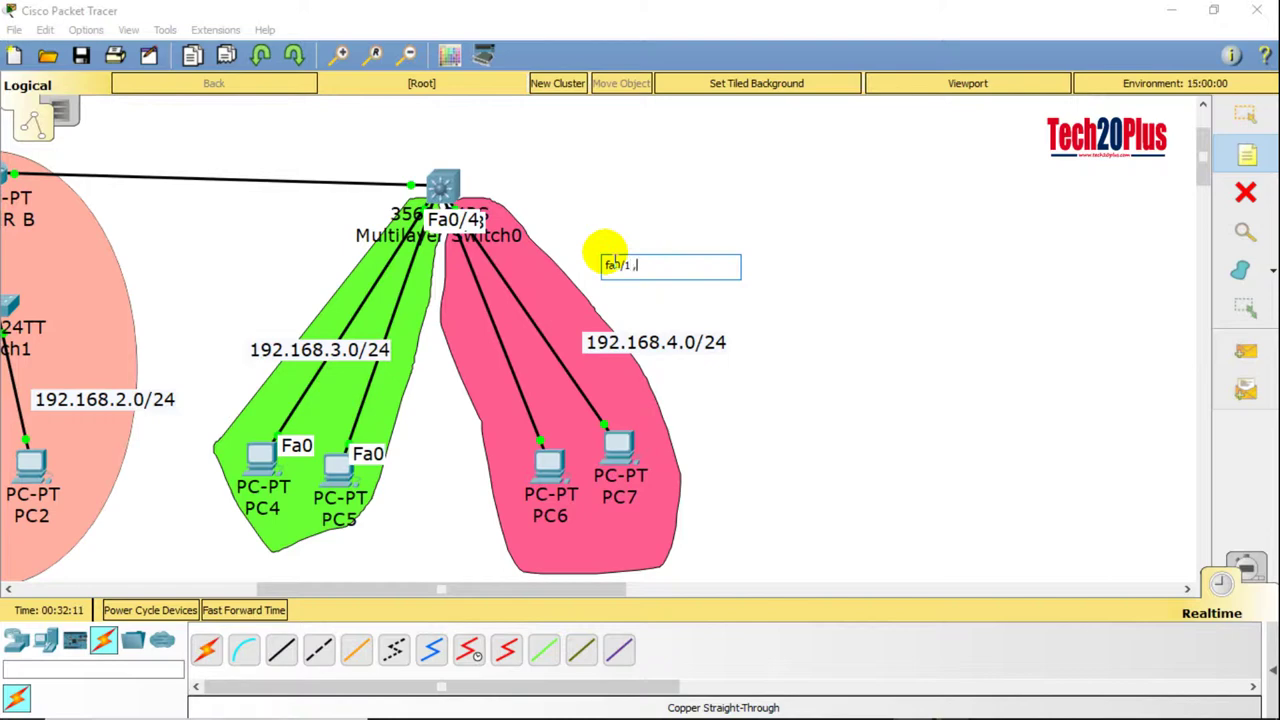
pyautogui.write(' fa0')
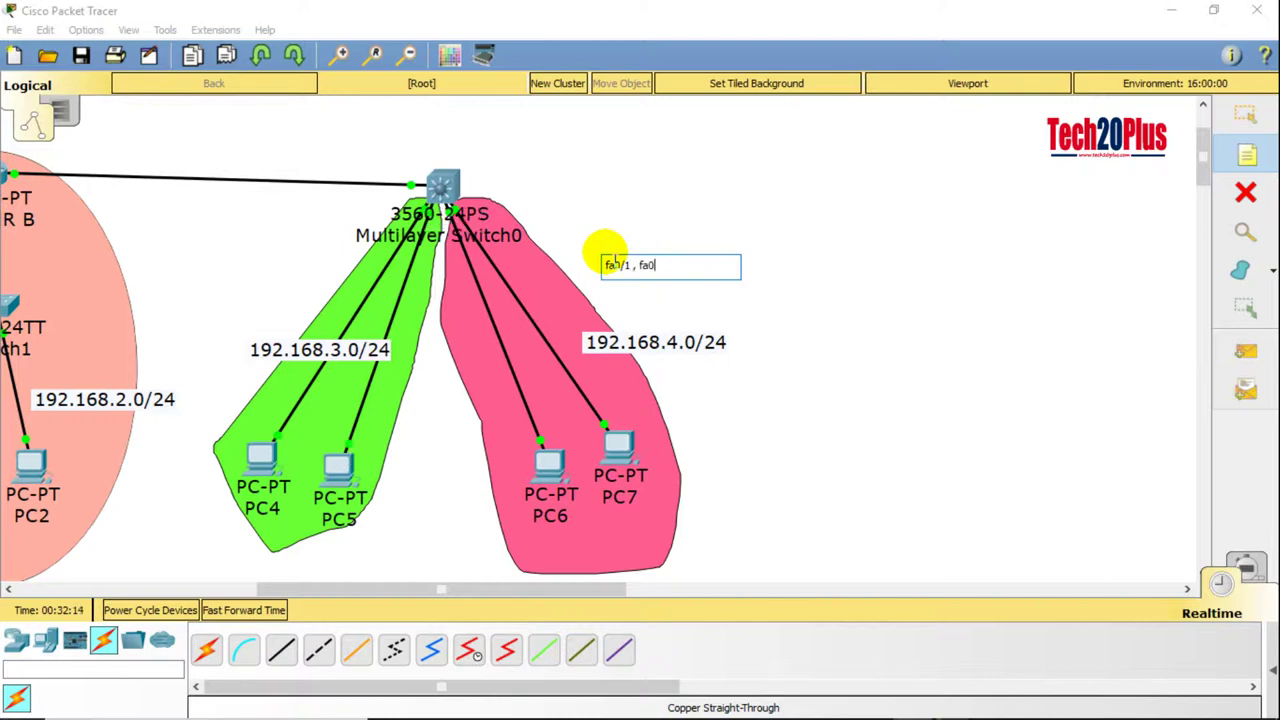
pyautogui.write('/2')
pyautogui.press('Return')
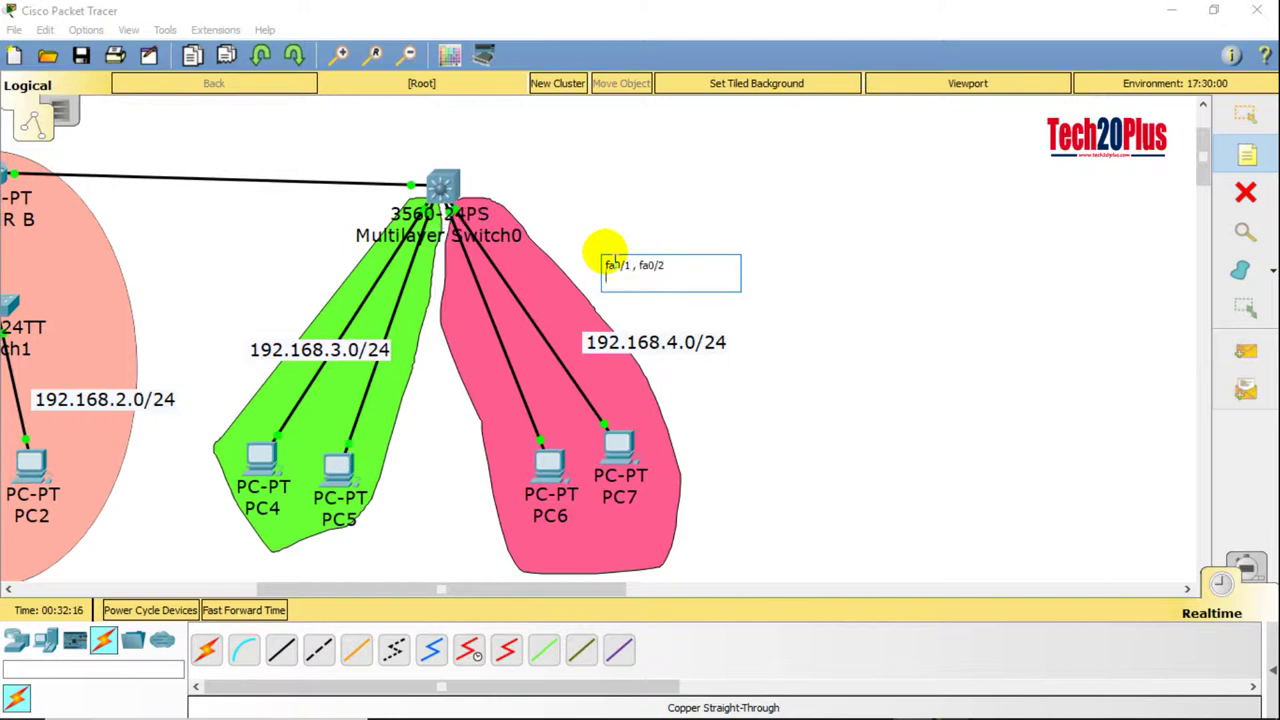
# Step: Add the heading line "Valn 10 : Network 3" above the ports in the note beside the pink area
pyautogui.press('Up')
pyautogui.press('Return')
pyautogui.press('Up')
pyautogui.write('vl')
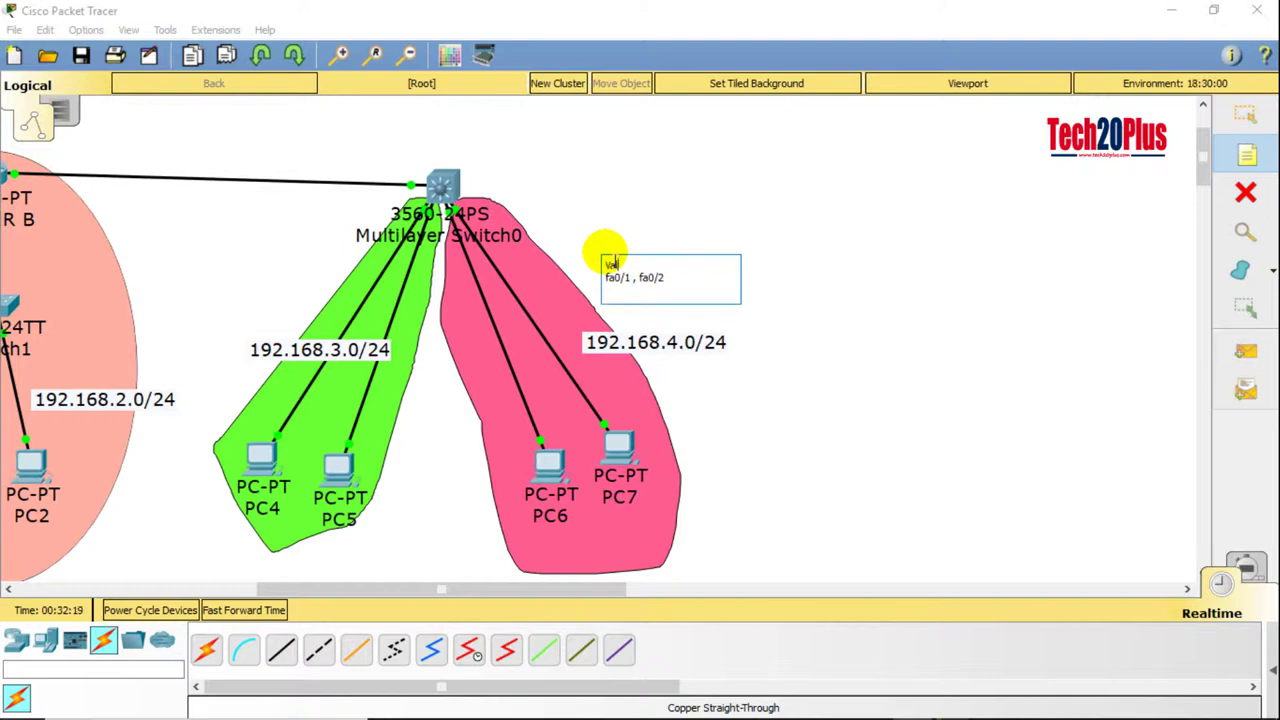
pyautogui.write('an 10 : Network 3')
pyautogui.press('Return')
pyautogui.press('BackSpace')
pyautogui.hotkey('ctrl', 'Right')
pyautogui.hotkey('ctrl', 'Right')
pyautogui.hotkey('ctrl', 'Right')
pyautogui.click(943, 247)
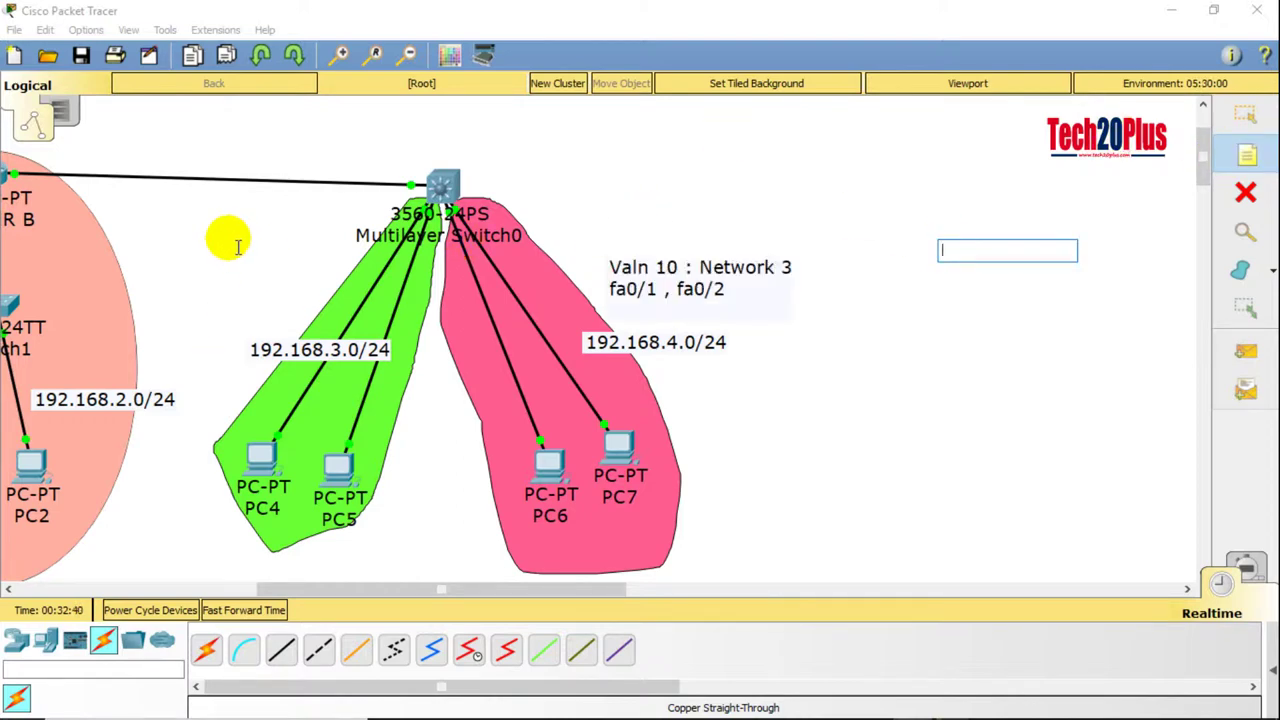
# Step: Add a note beside the green area reading "Valn 20: Network 4" and "fa0/3, fa0/4", and shift it slightly left
pyautogui.click(236, 246)
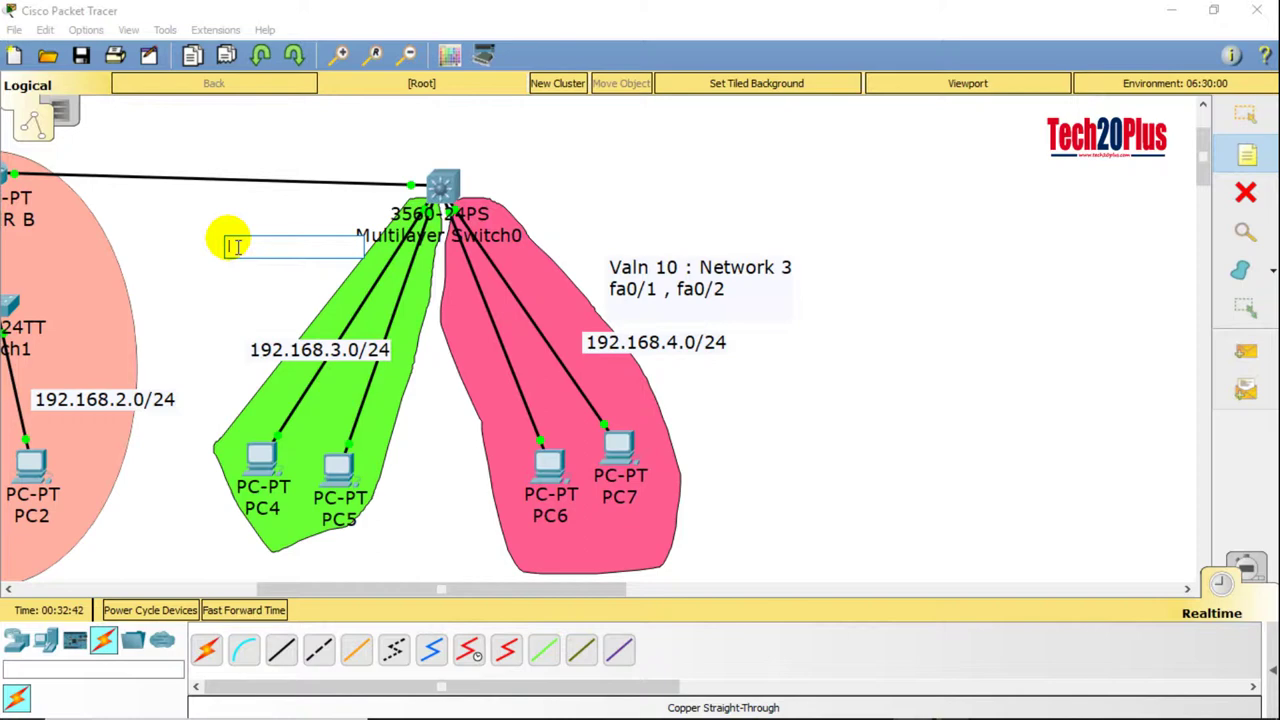
pyautogui.write('B')
pyautogui.write('a')
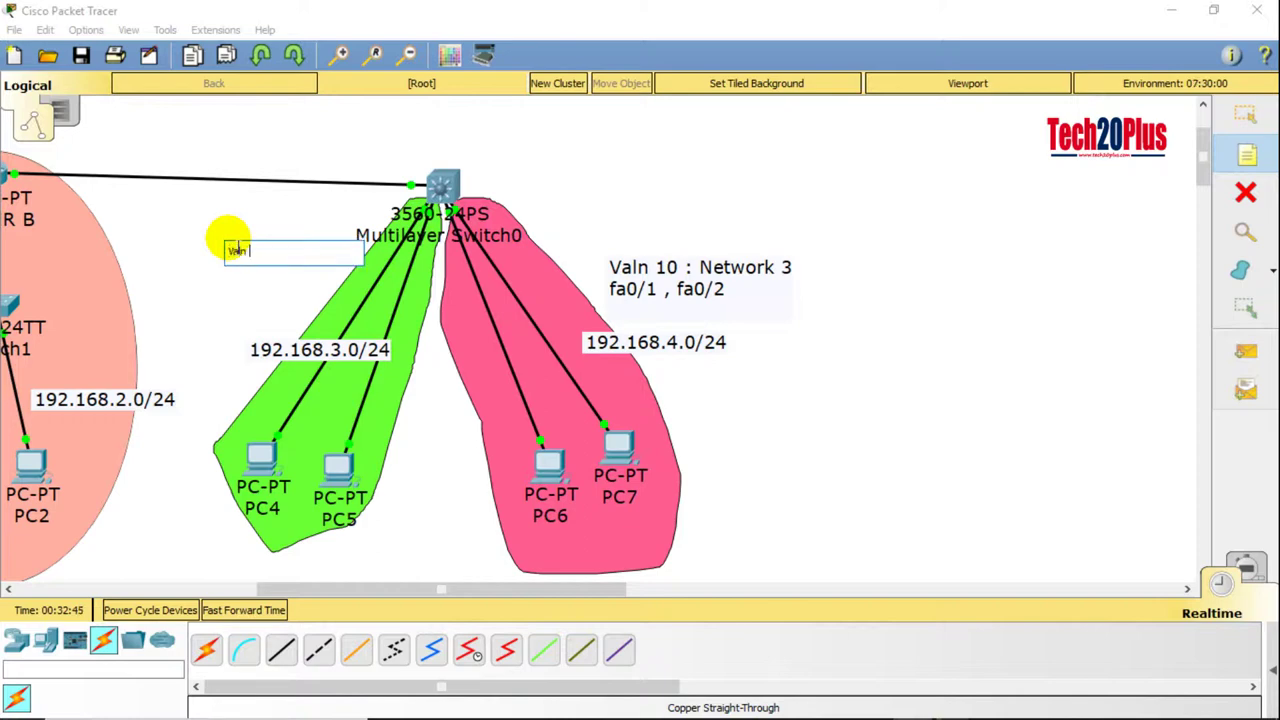
pyautogui.write('ln 20: Network 4')
pyautogui.press('Return')
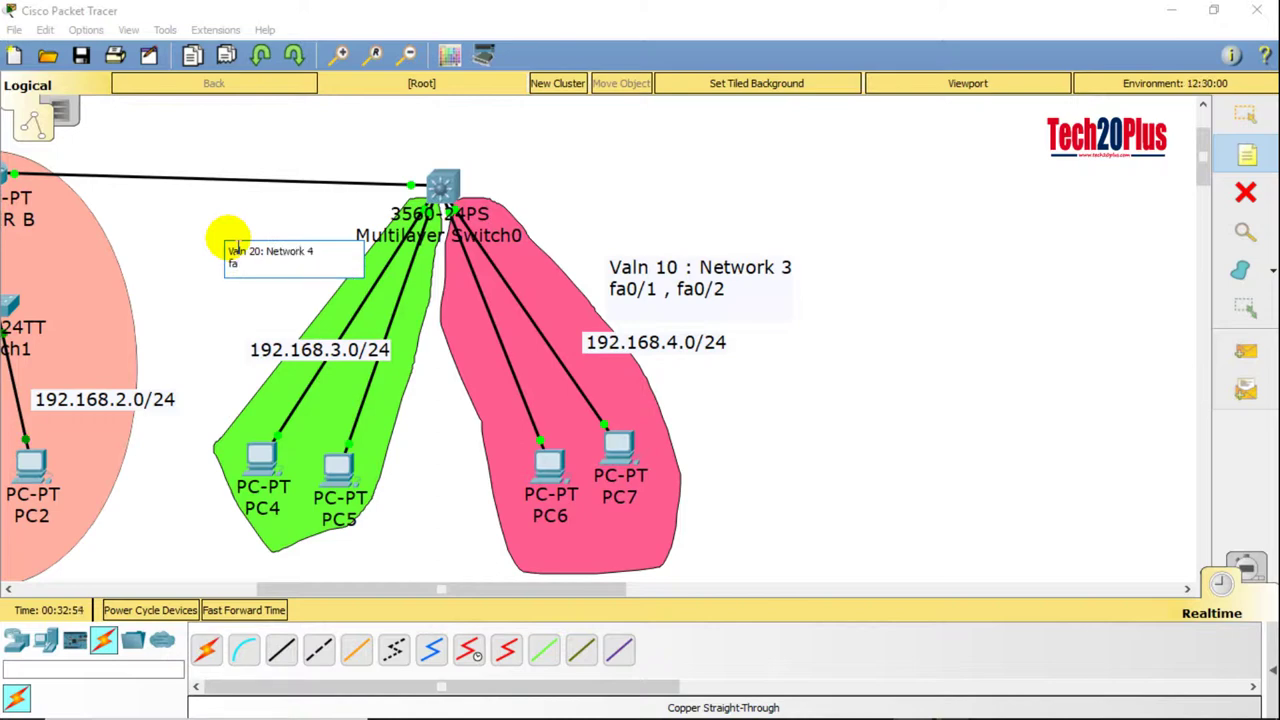
pyautogui.write('fa0/3, fa0/4')
pyautogui.click(674, 160)
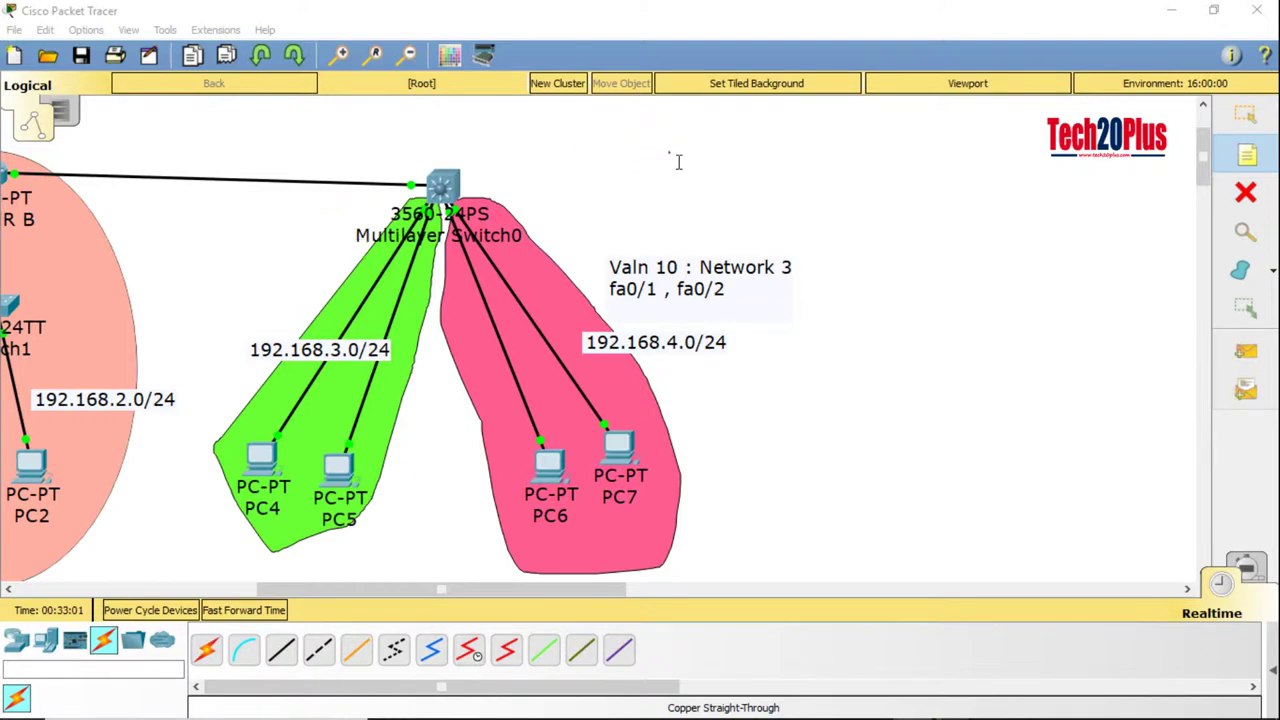
pyautogui.click(371, 168)
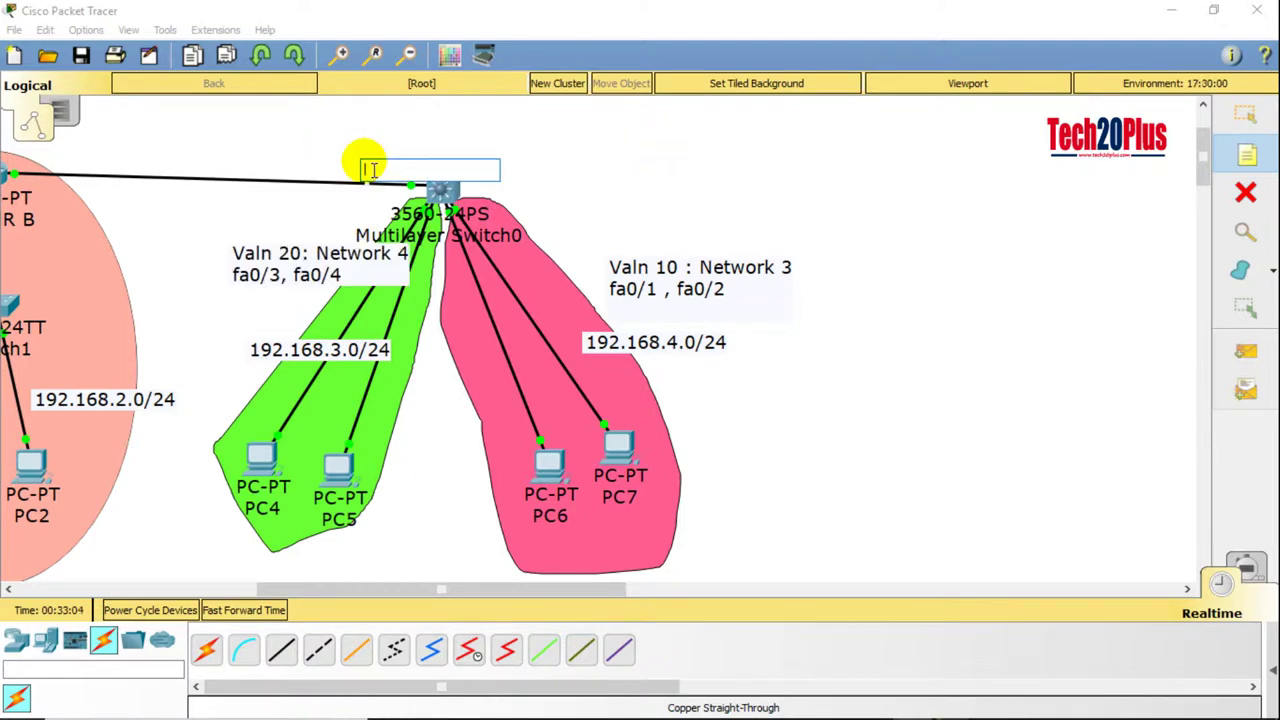
pyautogui.press('Escape')
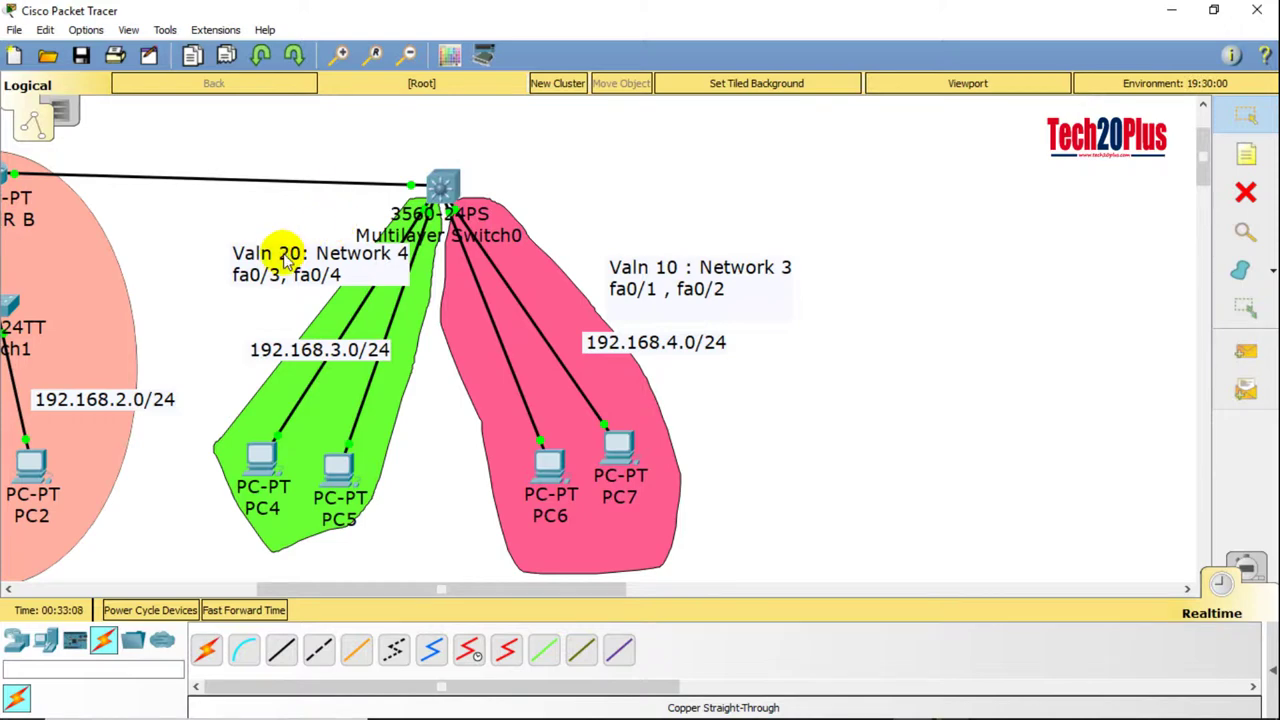
pyautogui.moveTo(286, 251); pyautogui.dragTo(236, 258)
pyautogui.click(661, 193)
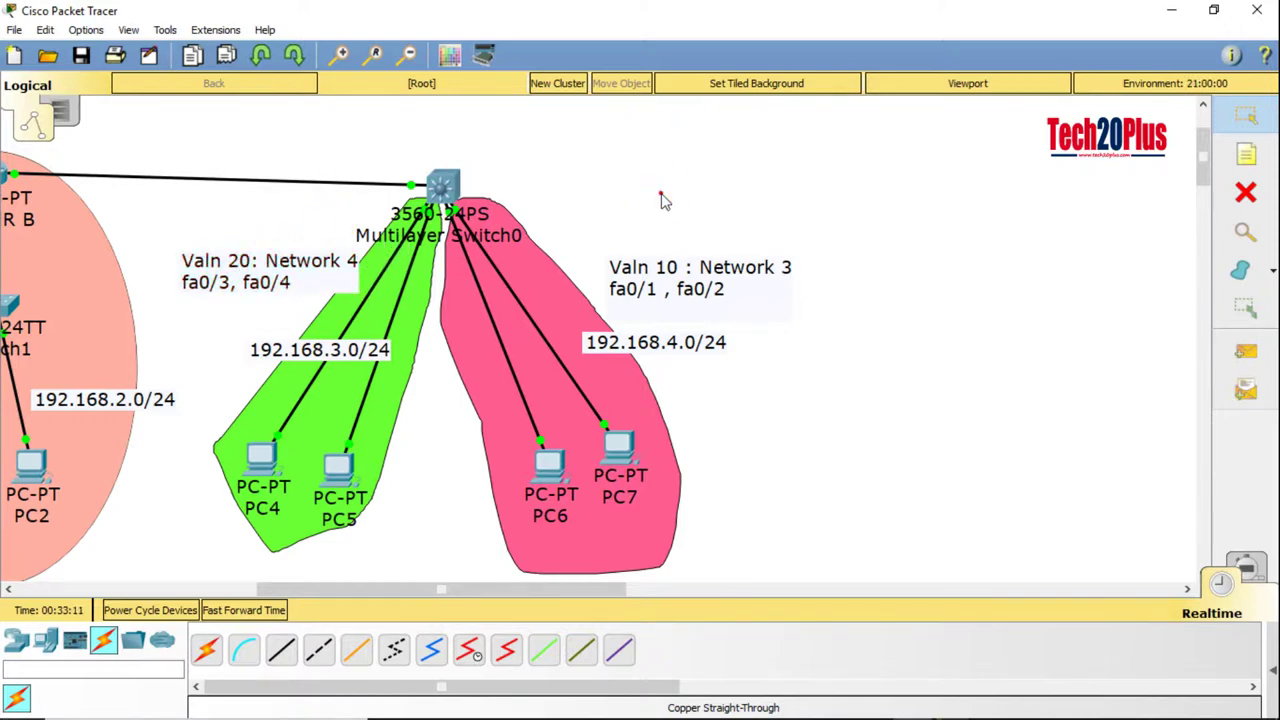
# Step: Open the multilayer switch's command line in a widened window that leaves the switch and the green area visible
pyautogui.click(447, 183)
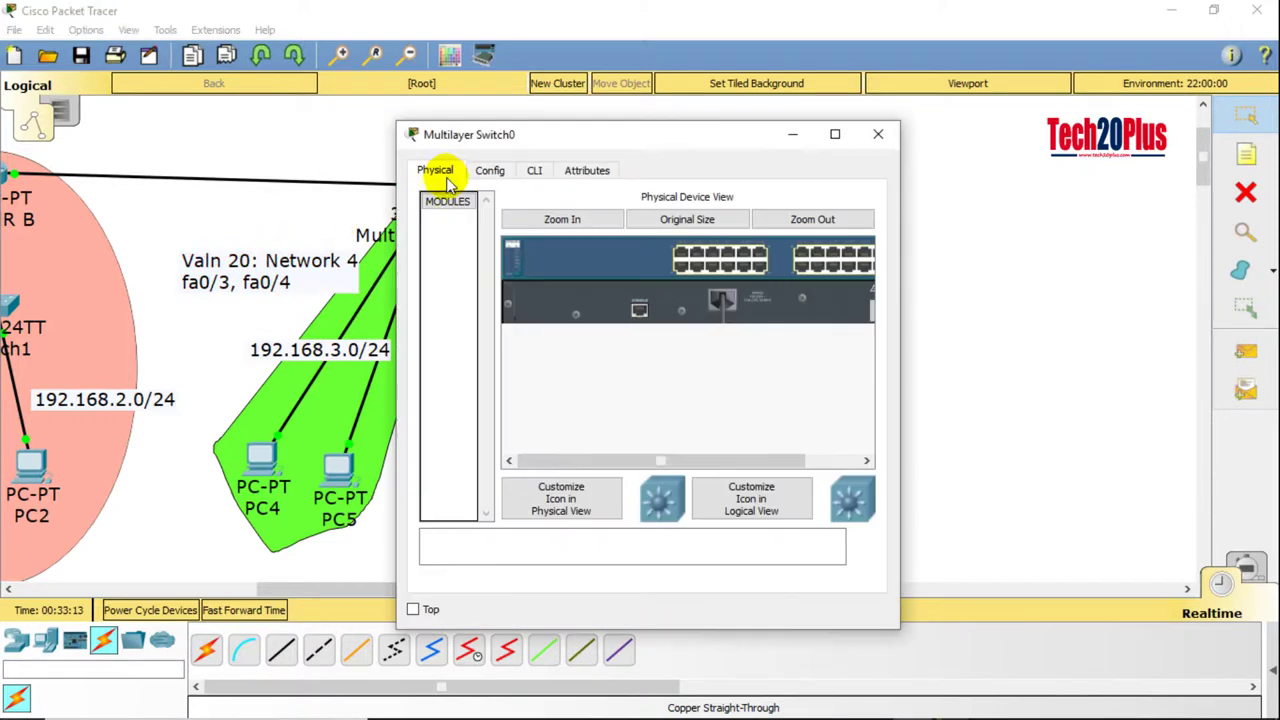
pyautogui.moveTo(541, 140); pyautogui.dragTo(730, 95)
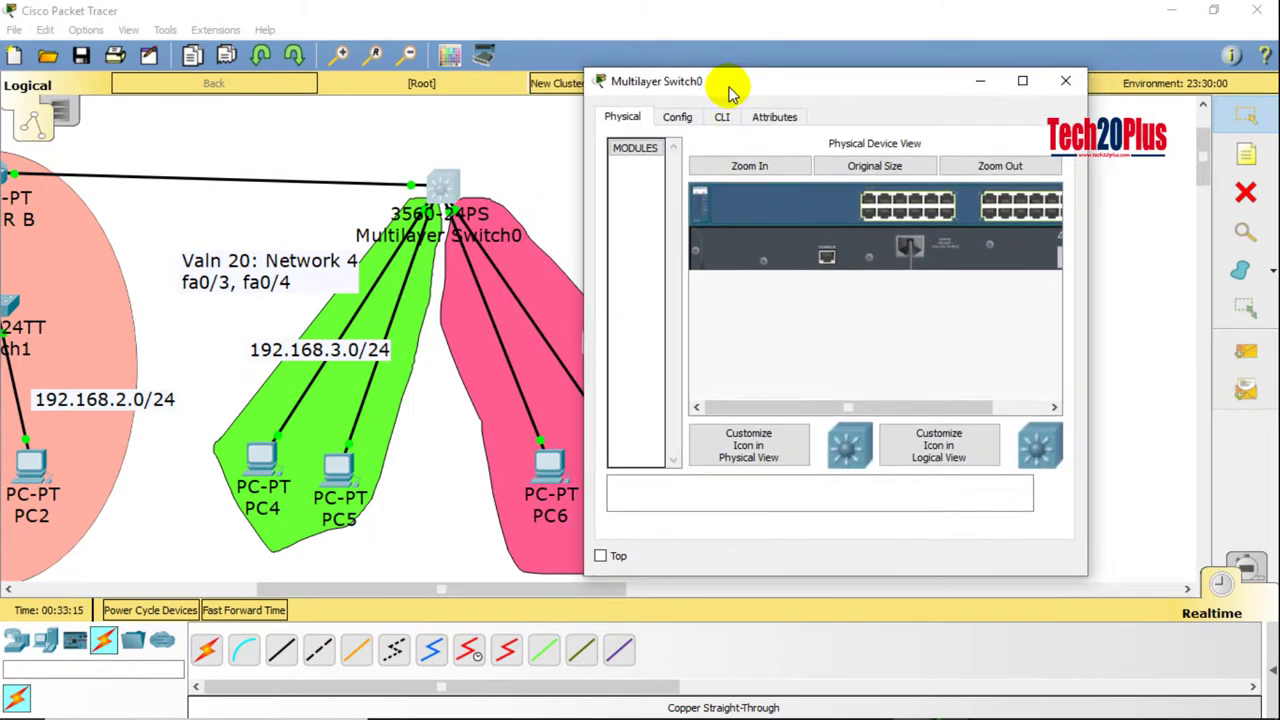
pyautogui.moveTo(1090, 245); pyautogui.dragTo(1213, 235)
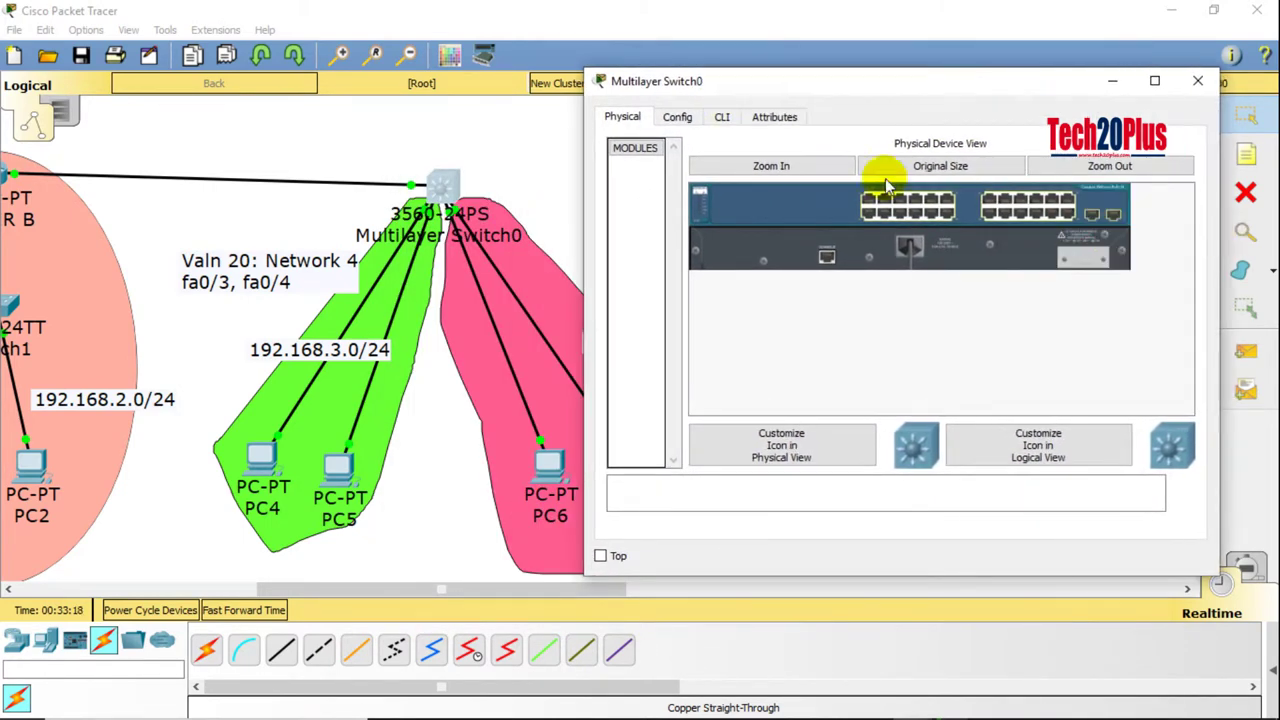
pyautogui.click(722, 117)
pyautogui.press('Return')
pyautogui.press('Return')
pyautogui.press('Return')
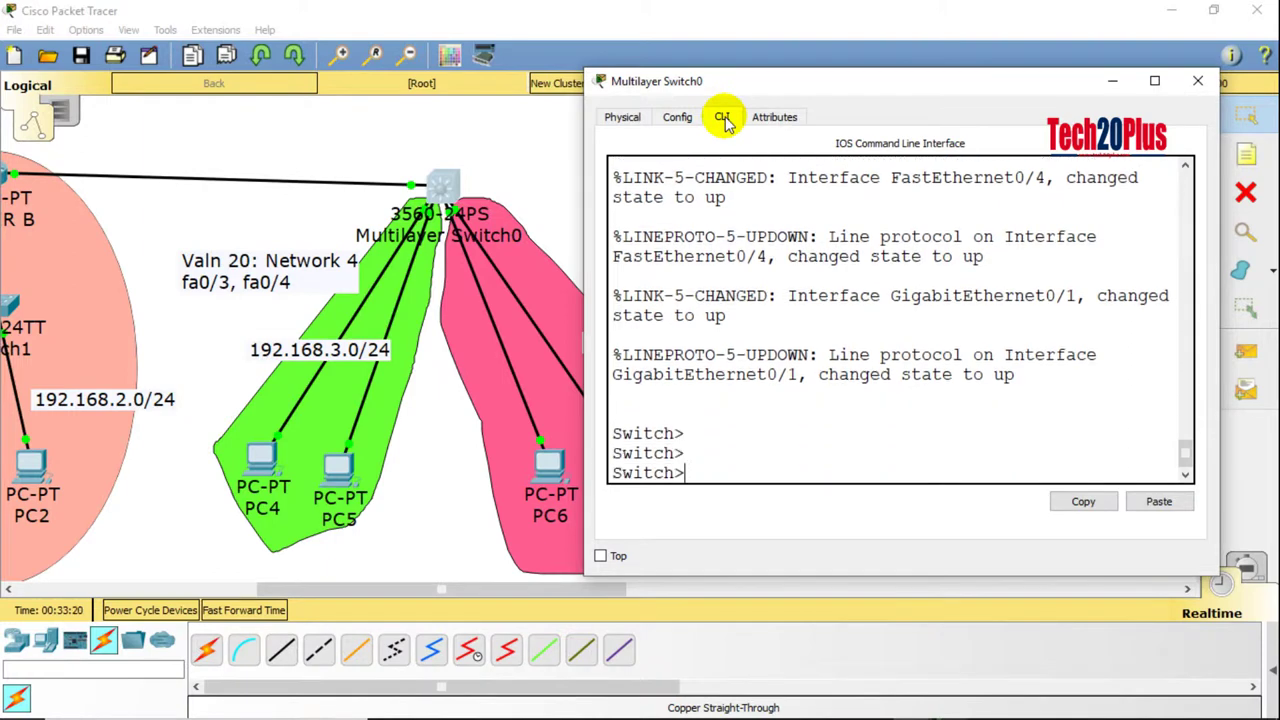
# Step: Enter privileged mode and global configuration mode on the multilayer switch
pyautogui.write('ena')
pyautogui.press('Return')
pyautogui.write('conf t')
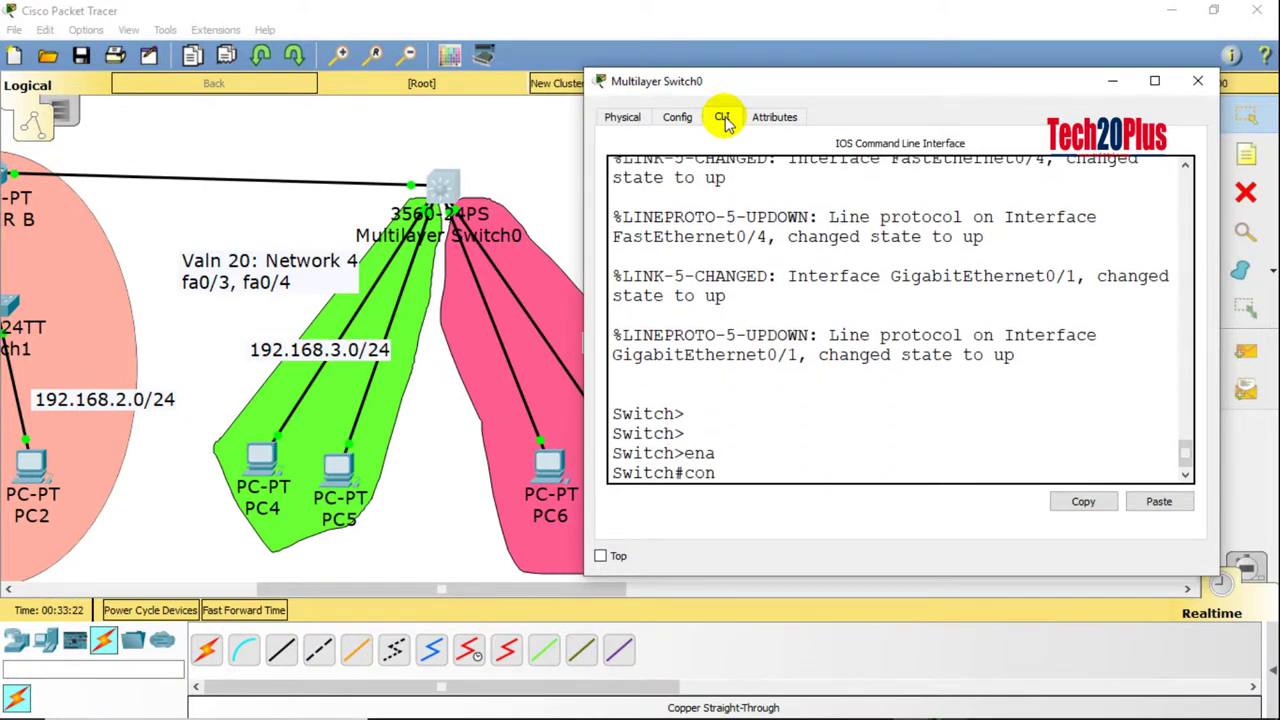
pyautogui.press('Return')
pyautogui.write('hos')
pyautogui.press('Tab')
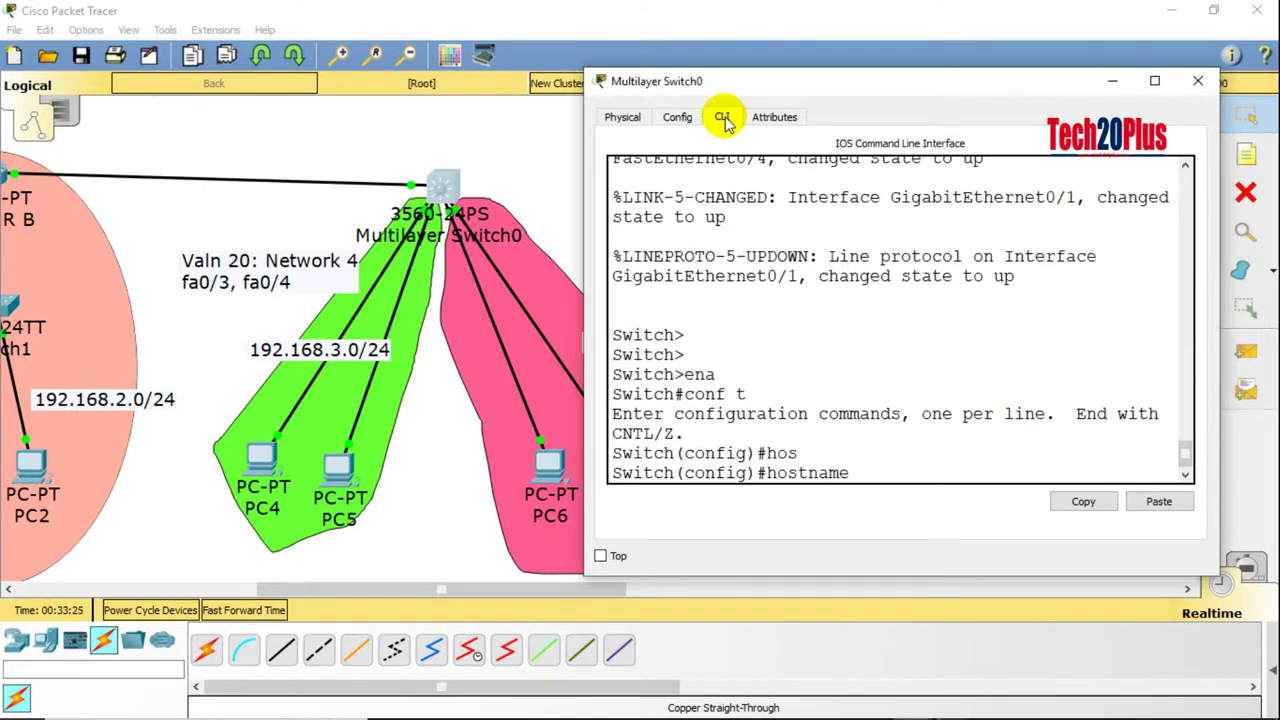
pyautogui.write('ML')
pyautogui.write('S')
pyautogui.press('BackSpace')
pyautogui.press('BackSpace')
pyautogui.press('BackSpace')
pyautogui.press('BackSpace')
pyautogui.press('BackSpace')
pyautogui.press('BackSpace')
pyautogui.press('BackSpace')
pyautogui.press('BackSpace')
pyautogui.press('BackSpace')
pyautogui.press('BackSpace')
pyautogui.press('BackSpace')
pyautogui.press('BackSpace')
pyautogui.press('Return')
pyautogui.press('Return')
pyautogui.press('Return')
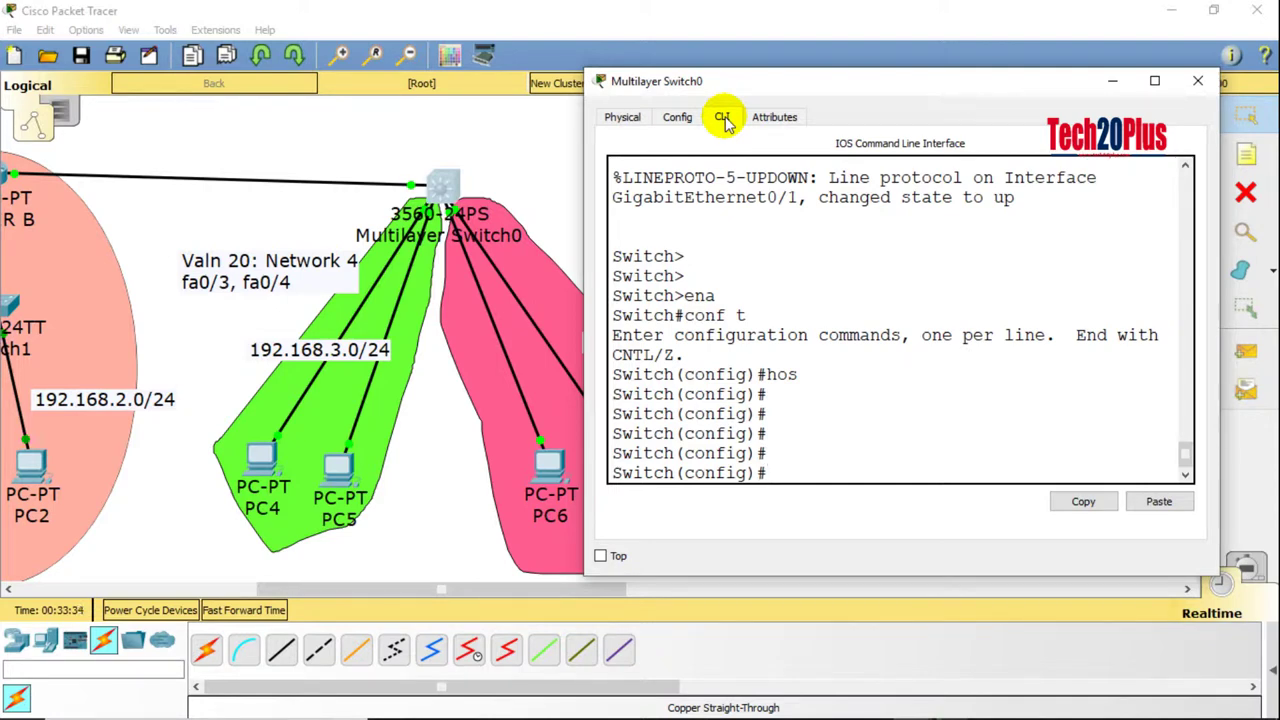
# Step: Create VLAN 10 on the multilayer switch, name it Network3, and return to global configuration mode
pyautogui.write('vla')
pyautogui.press('Tab')
pyautogui.write('10')
pyautogui.press('Return')
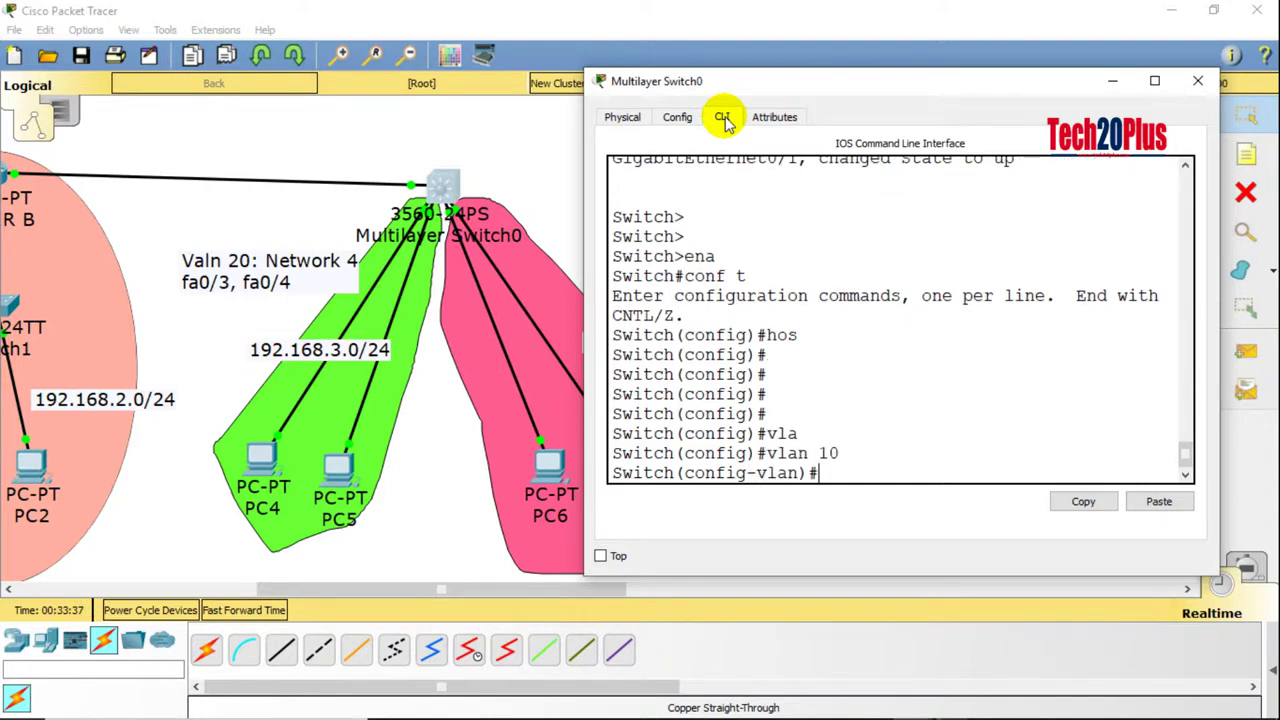
pyautogui.write('nam')
pyautogui.press('Tab')
pyautogui.write('N')
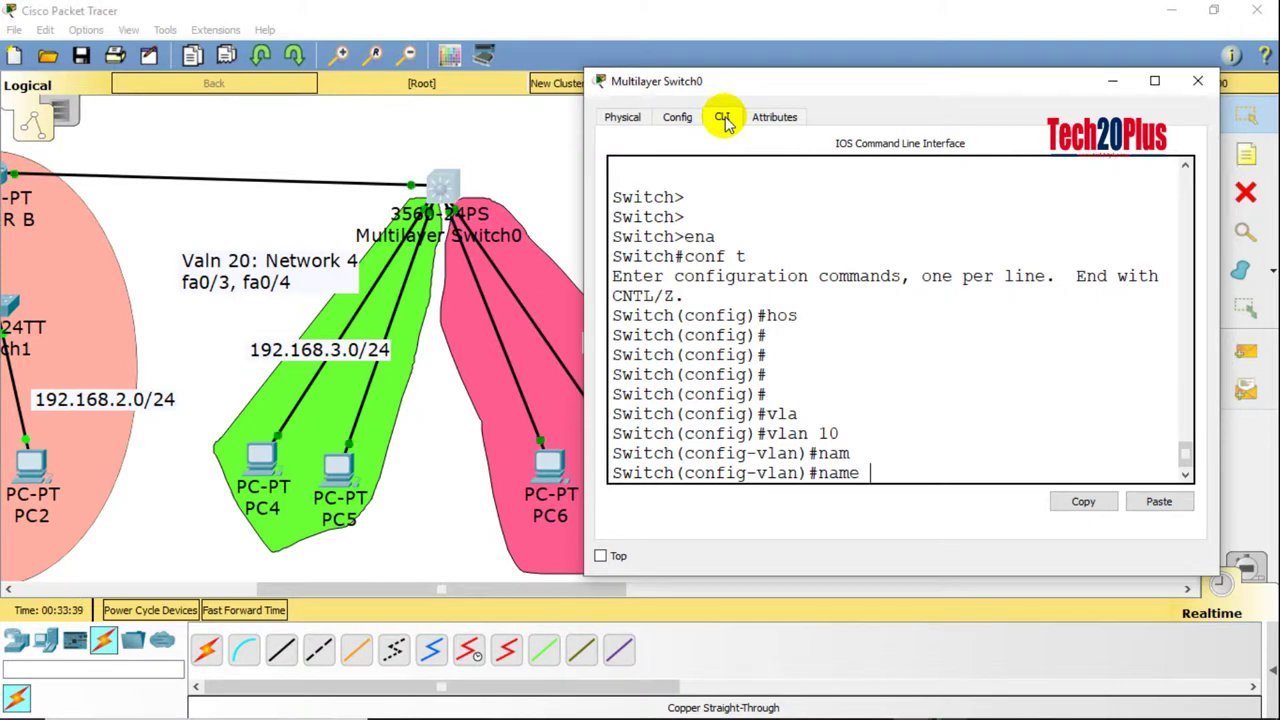
pyautogui.write('etwork')
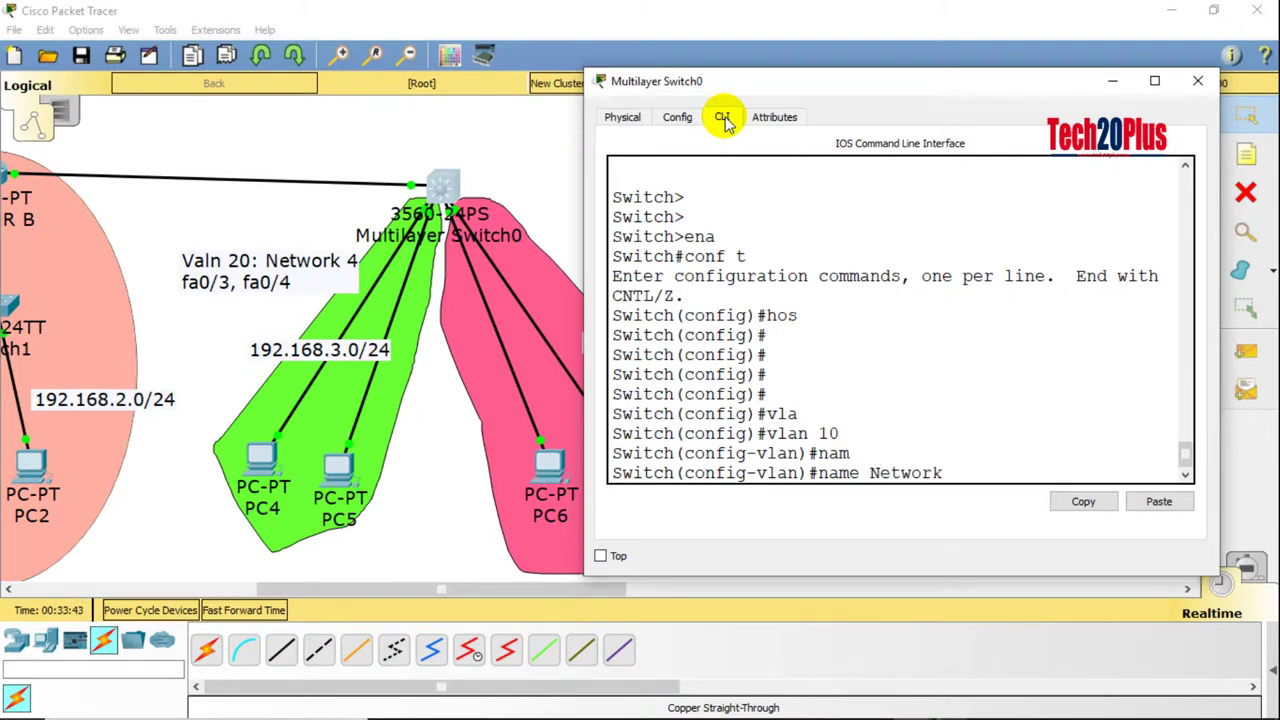
pyautogui.write('3')
pyautogui.press('Return')
pyautogui.write('exit')
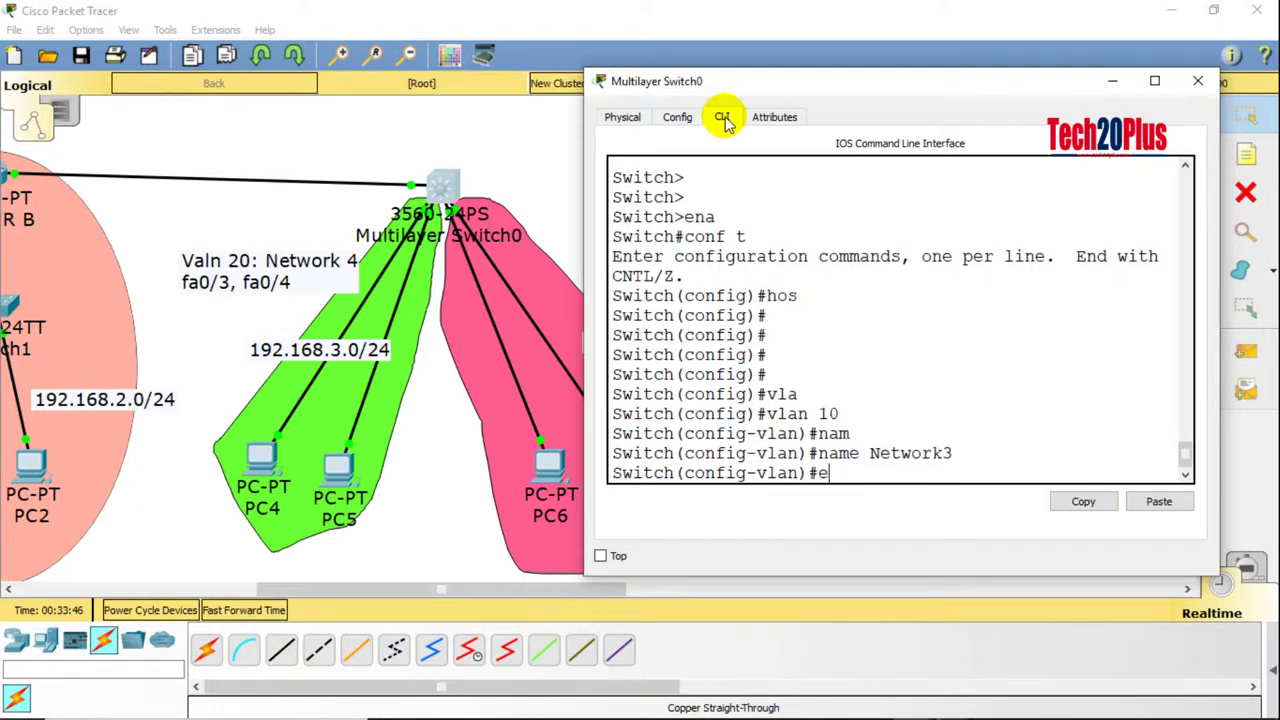
pyautogui.press('Return')
# Step: Create VLAN 20 on the multilayer switch, name it Network4, and return to global configuration mode
pyautogui.write('vla')
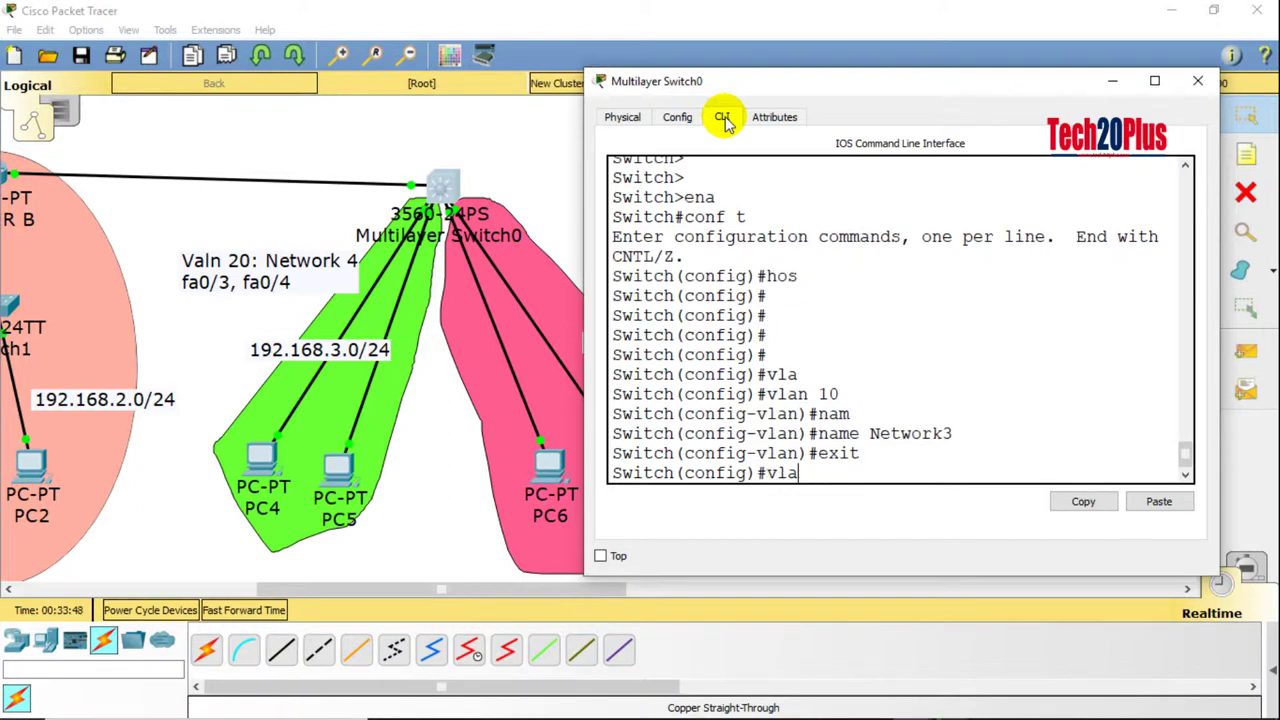
pyautogui.press('Tab')
pyautogui.write('20')
pyautogui.press('Return')
pyautogui.write('nam')
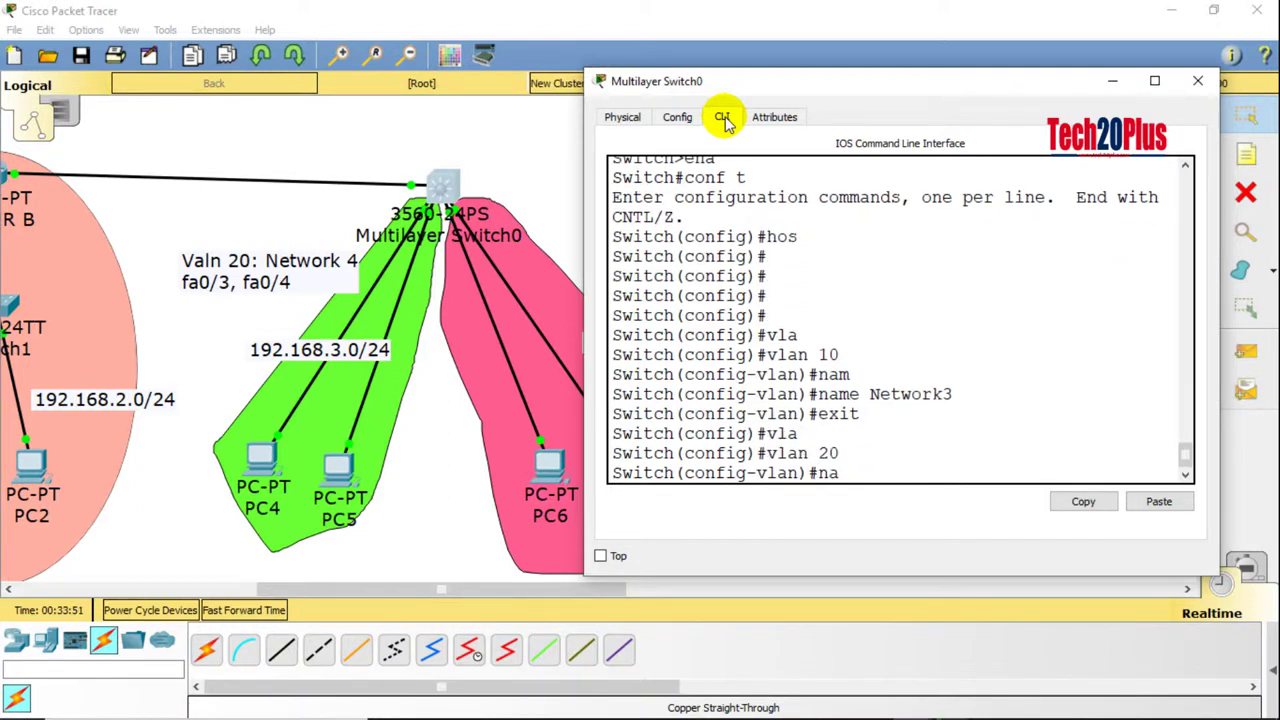
pyautogui.press('Tab')
pyautogui.write('Ne')
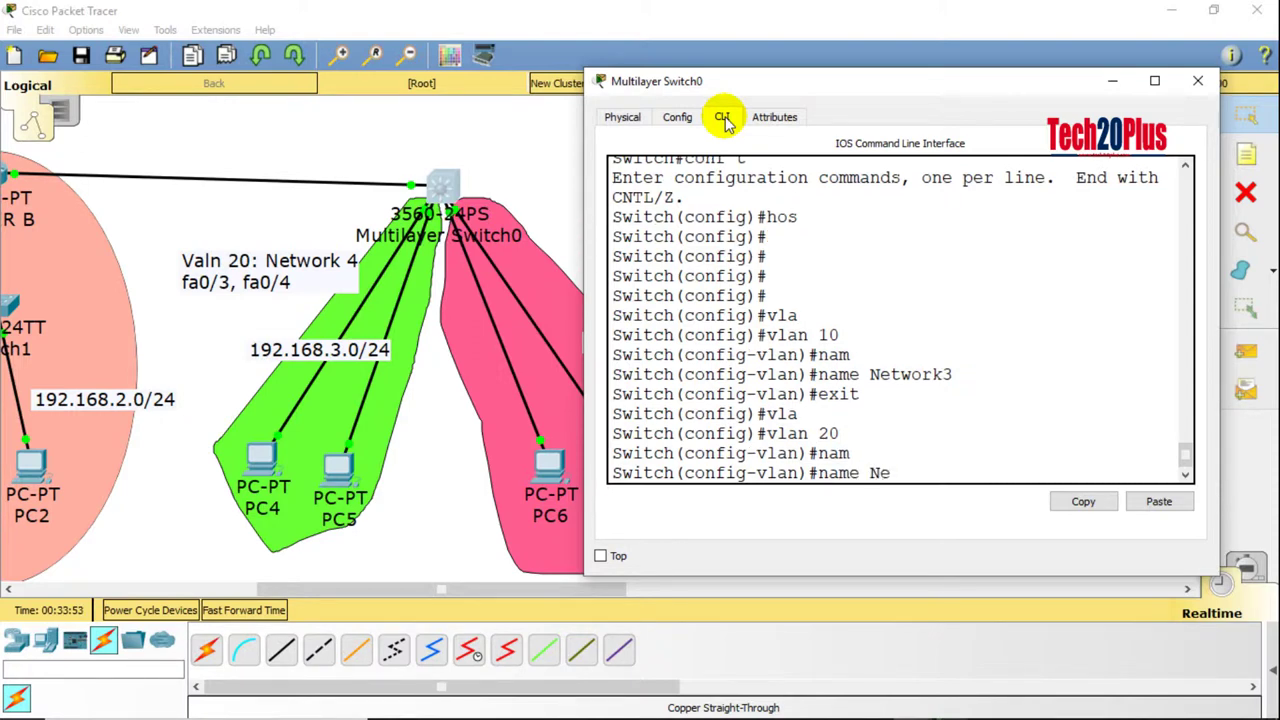
pyautogui.write('twork4')
pyautogui.press('Return')
pyautogui.write('\\')
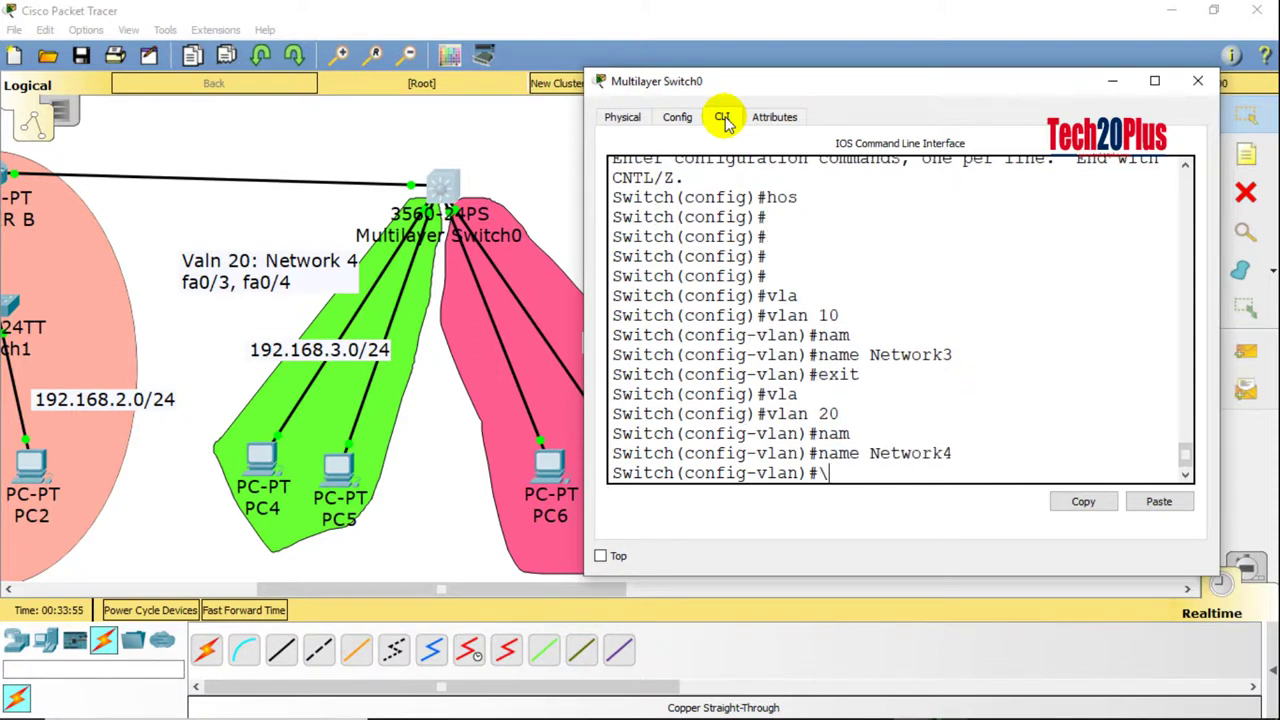
pyautogui.write('exit')
pyautogui.press('Return')
pyautogui.press('Return')
pyautogui.press('Return')
pyautogui.press('Return')
pyautogui.press('Return')
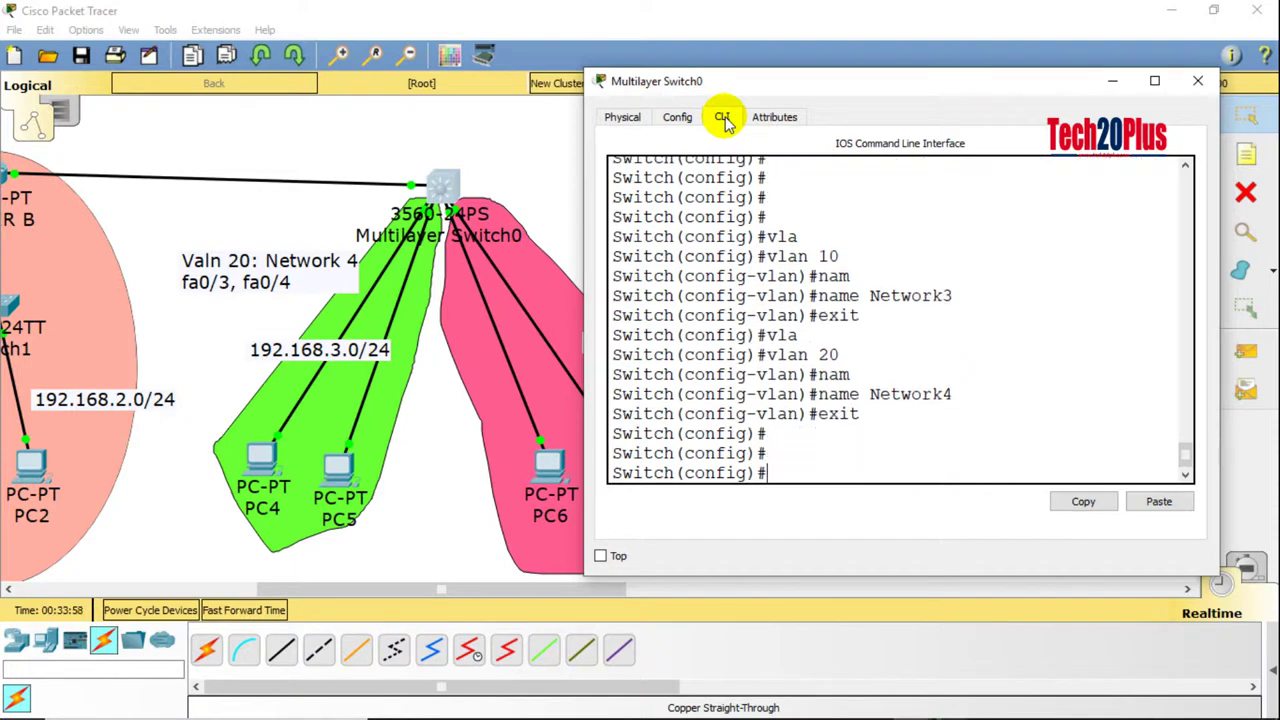
# Step: Enter interface range configuration for fastEthernet 0/1-2 on the multilayer switch
pyautogui.write('int')
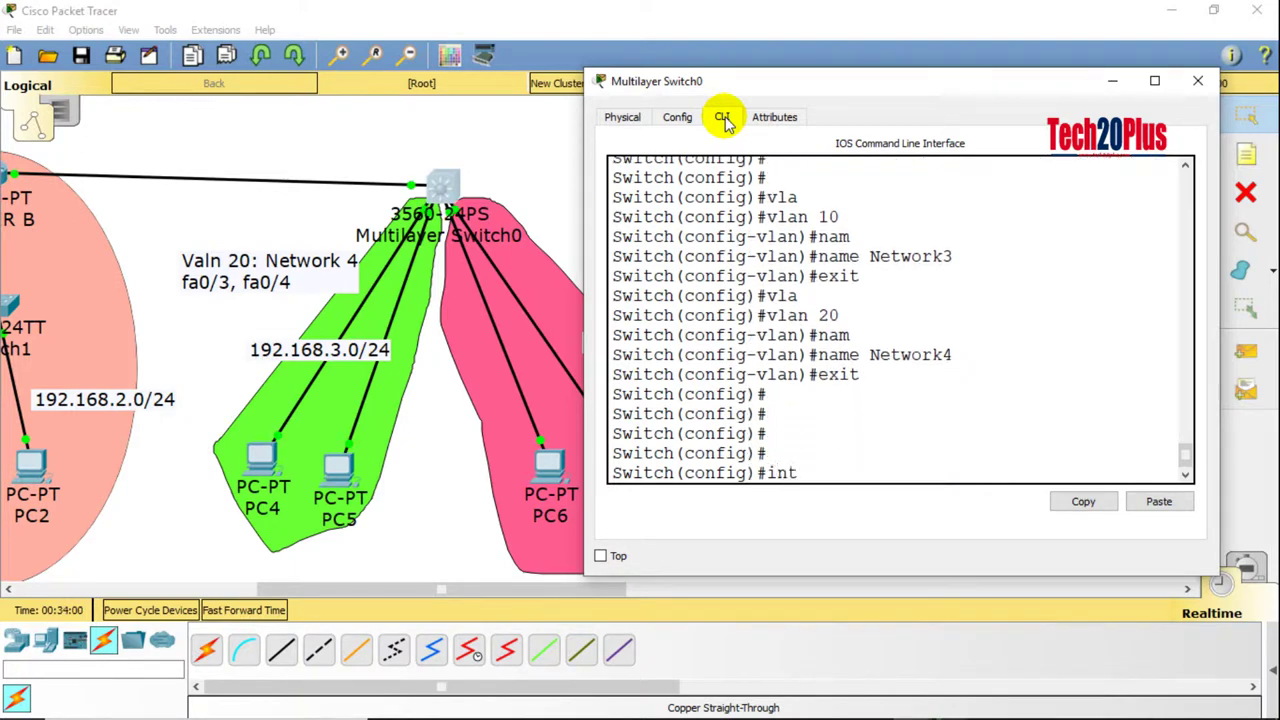
pyautogui.press('Tab')
pyautogui.write('fa')
pyautogui.press('Tab')
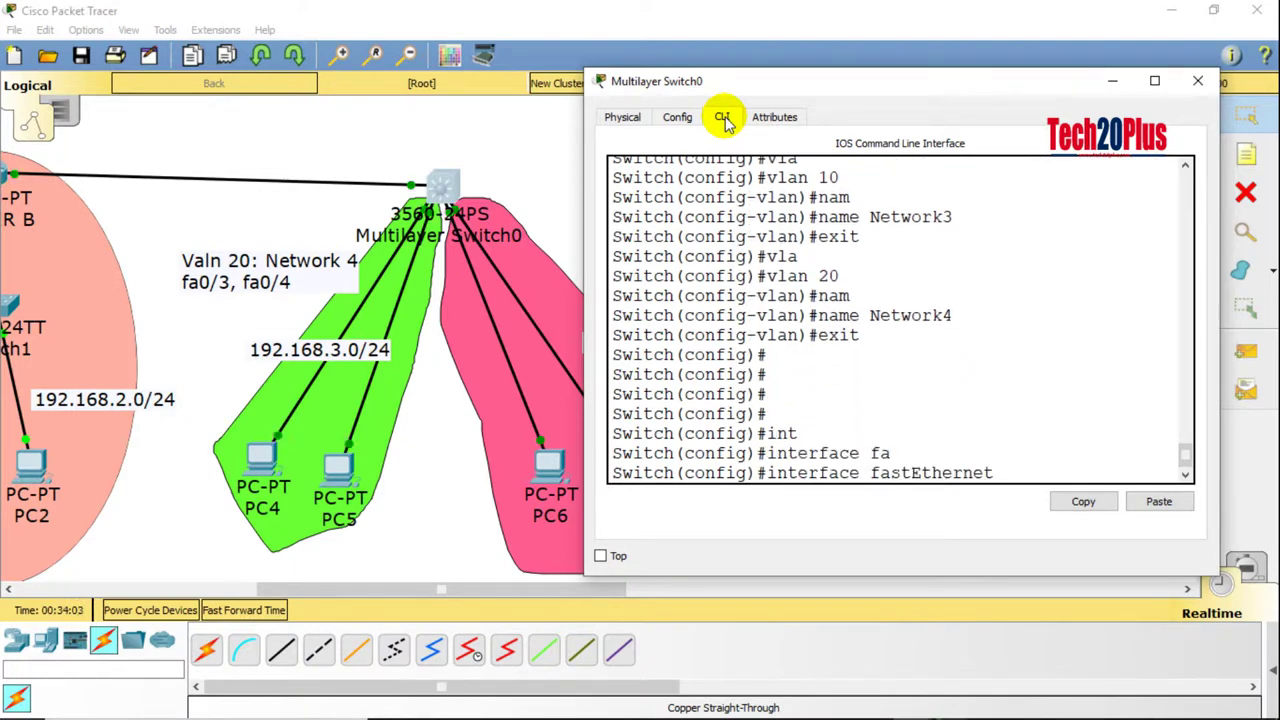
pyautogui.press('BackSpace')
pyautogui.press('BackSpace')
pyautogui.press('BackSpace')
pyautogui.press('BackSpace')
pyautogui.press('BackSpace')
pyautogui.press('BackSpace')
pyautogui.press('BackSpace')
pyautogui.press('BackSpace')
pyautogui.press('BackSpace')
pyautogui.press('BackSpace')
pyautogui.press('BackSpace')
pyautogui.press('BackSpace')
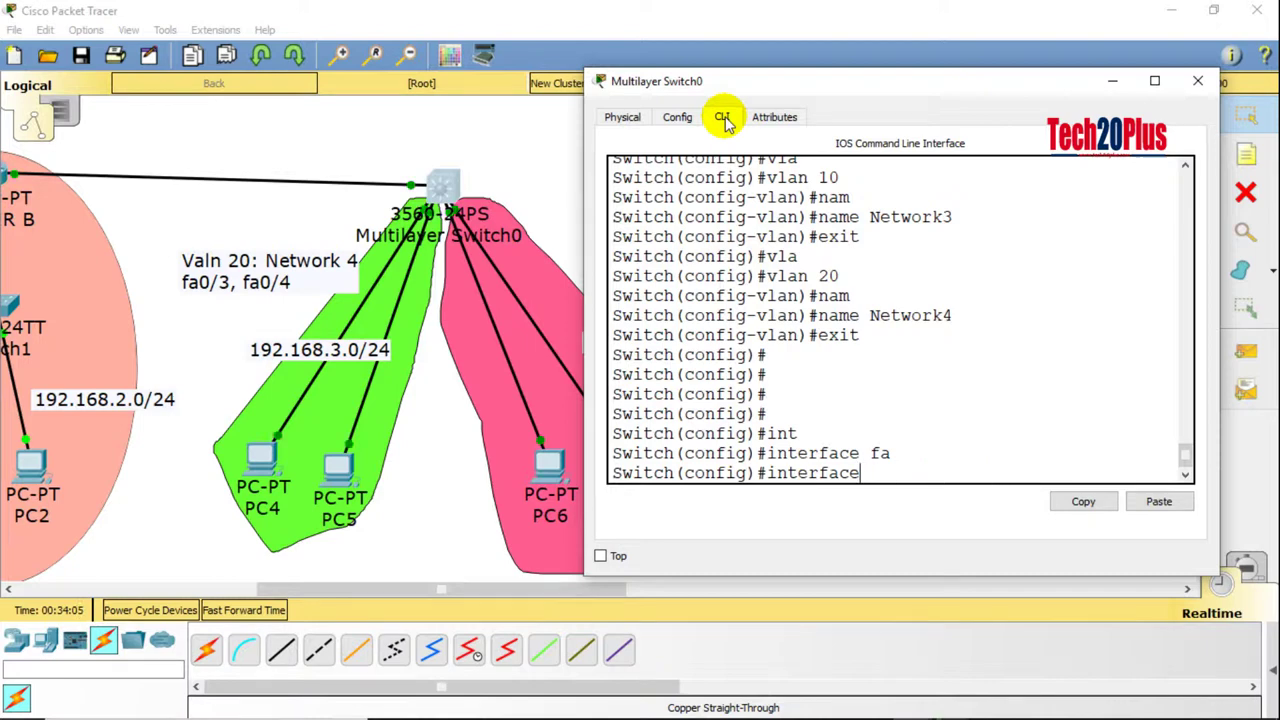
pyautogui.write('ra')
pyautogui.press('Tab')
pyautogui.write('fa')
pyautogui.press('Tab')
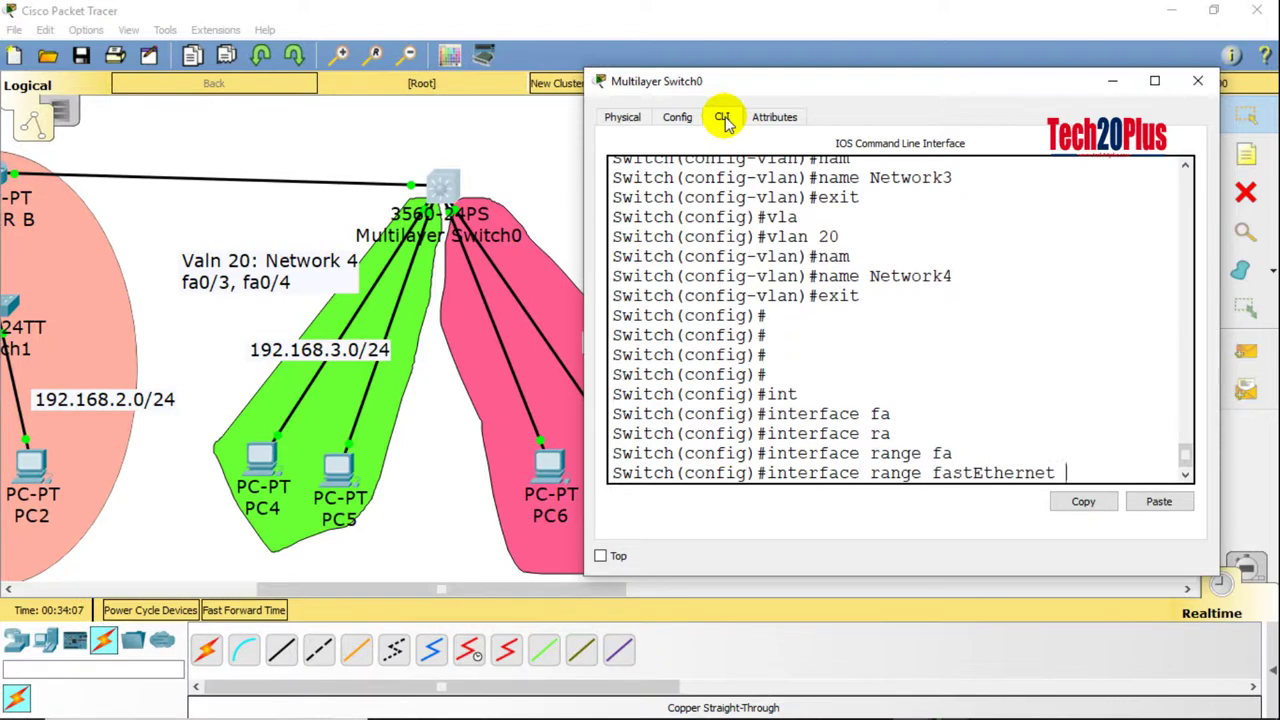
pyautogui.write('0/1-2')
pyautogui.press('Return')
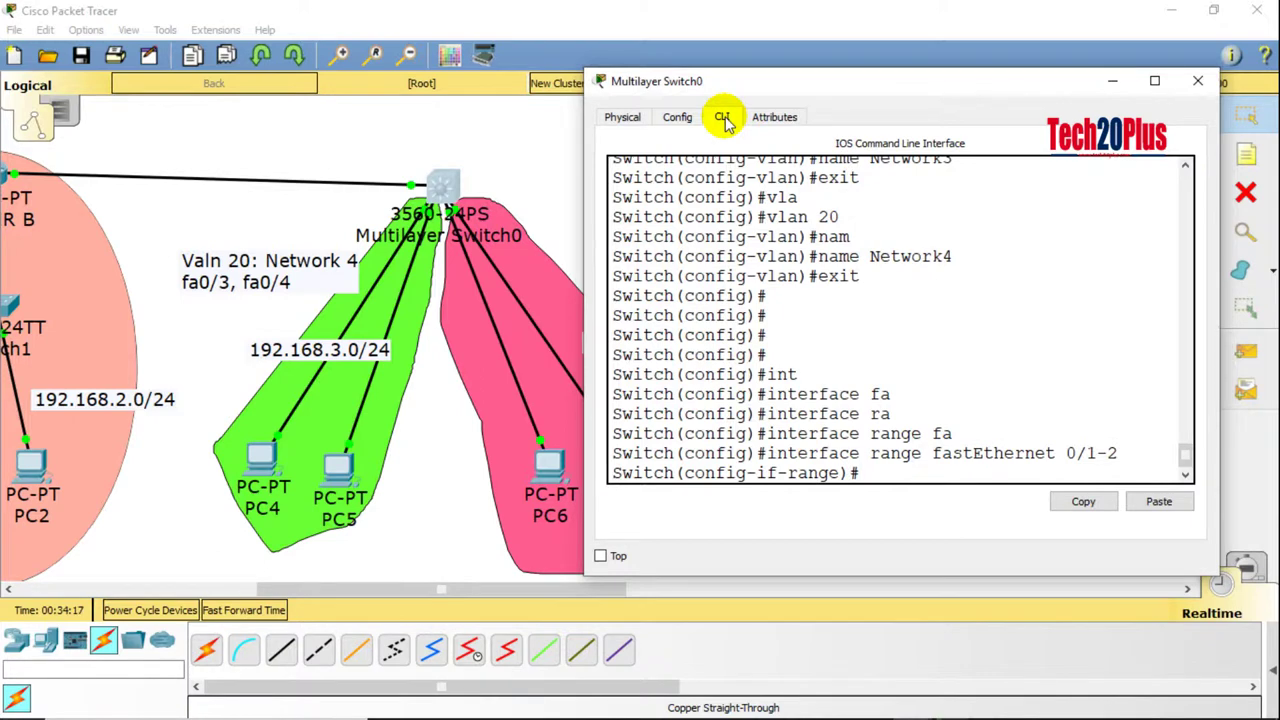
# Step: Set the switchport mode of fastEthernet 0/1-2 to access
pyautogui.write('swi')
pyautogui.press('Tab')
pyautogui.write('mo')
pyautogui.press('Tab')
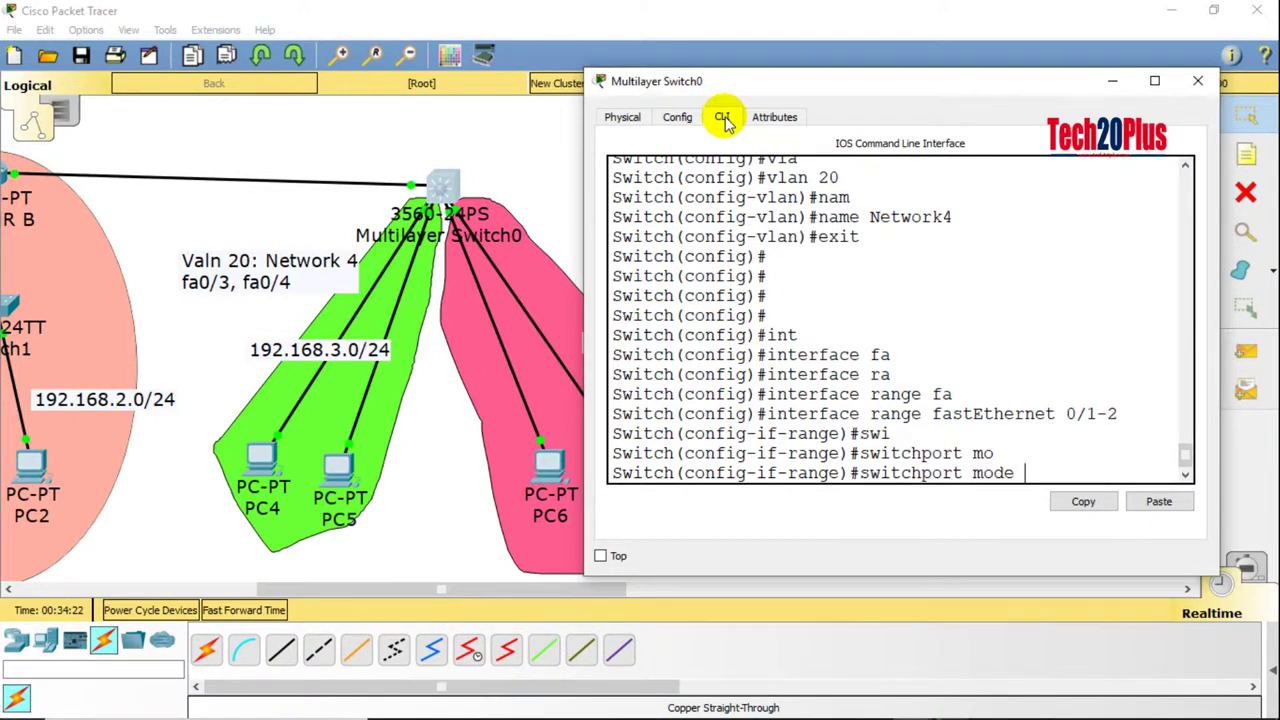
pyautogui.write('acc')
pyautogui.press('Tab')
pyautogui.press('Return')
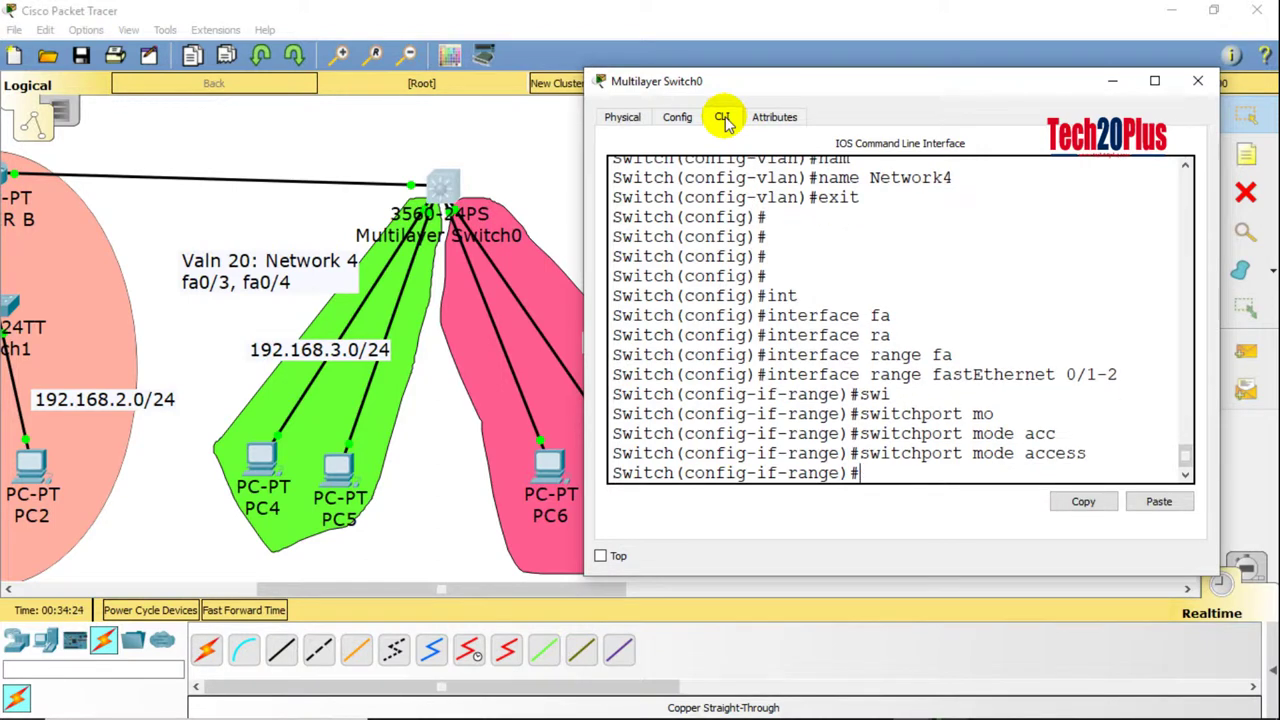
# Step: Assign fastEthernet 0/1-2 to access VLAN 10 and return to global configuration mode
pyautogui.write('swi')
pyautogui.press('Tab')
pyautogui.write('acc')
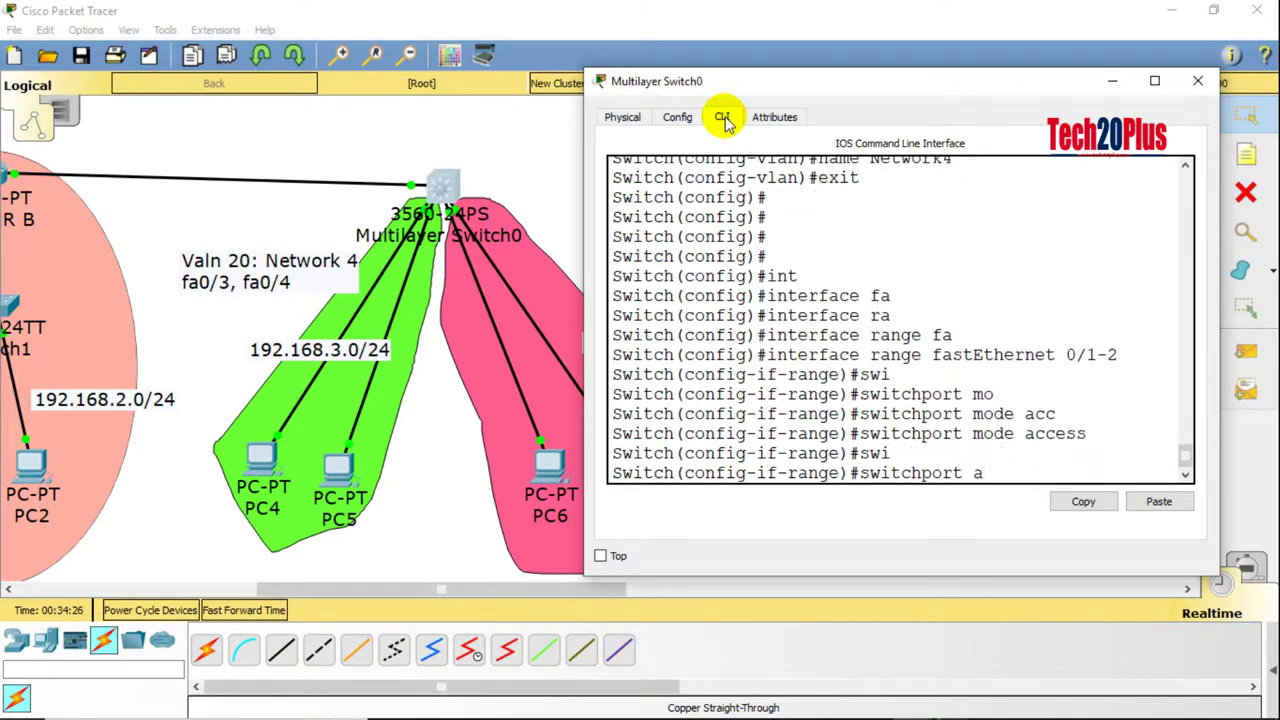
pyautogui.press('Tab')
pyautogui.write('vla')
pyautogui.press('Tab')
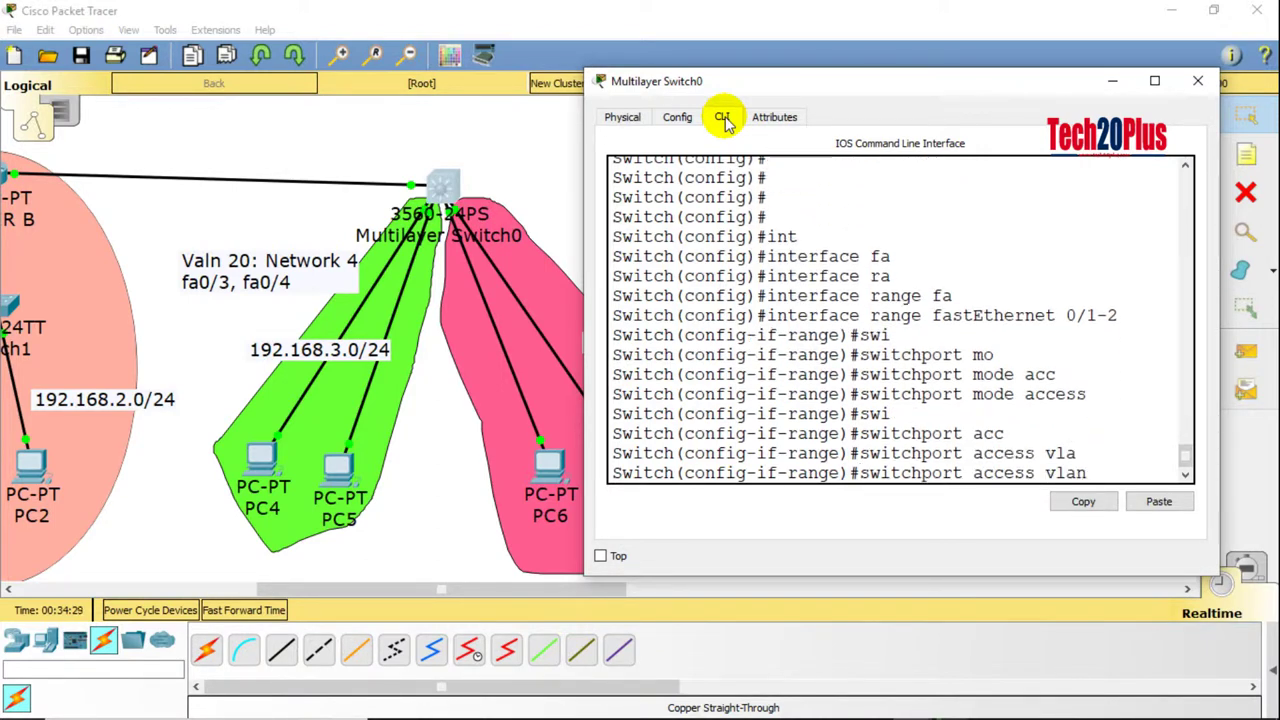
pyautogui.moveTo(927, 91); pyautogui.dragTo(953, 57)
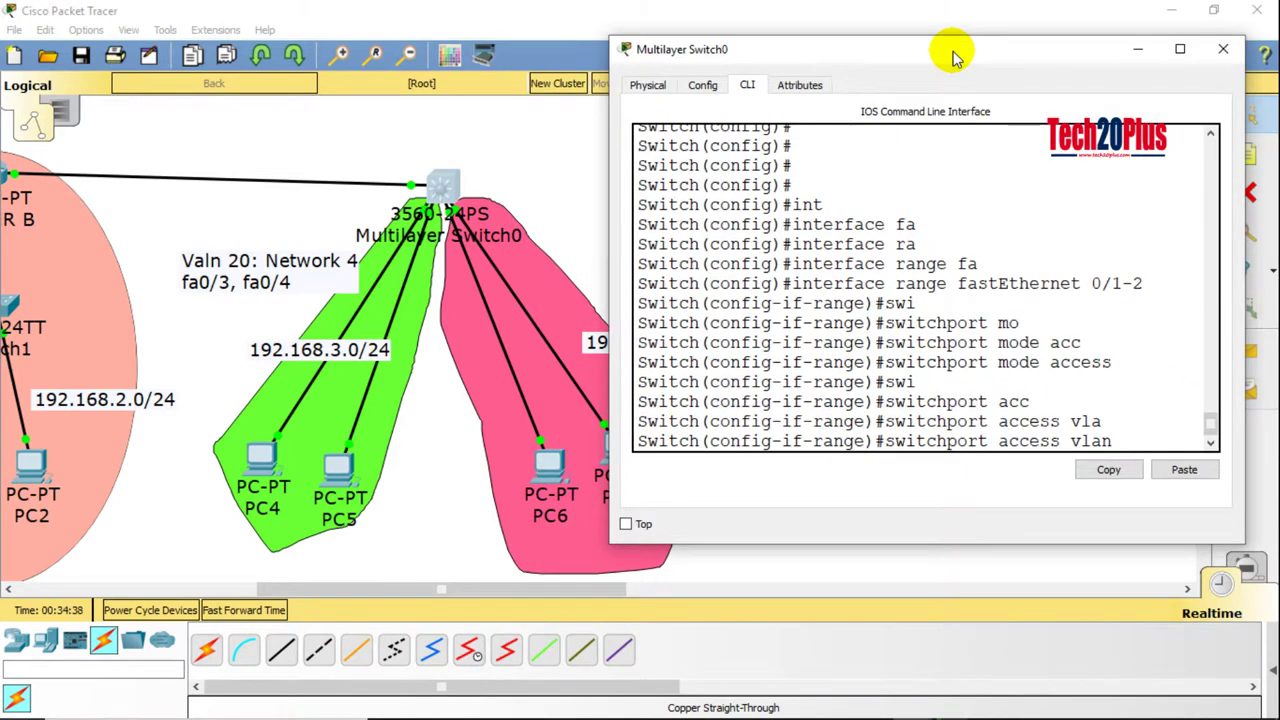
pyautogui.write('10')
pyautogui.press('Return')
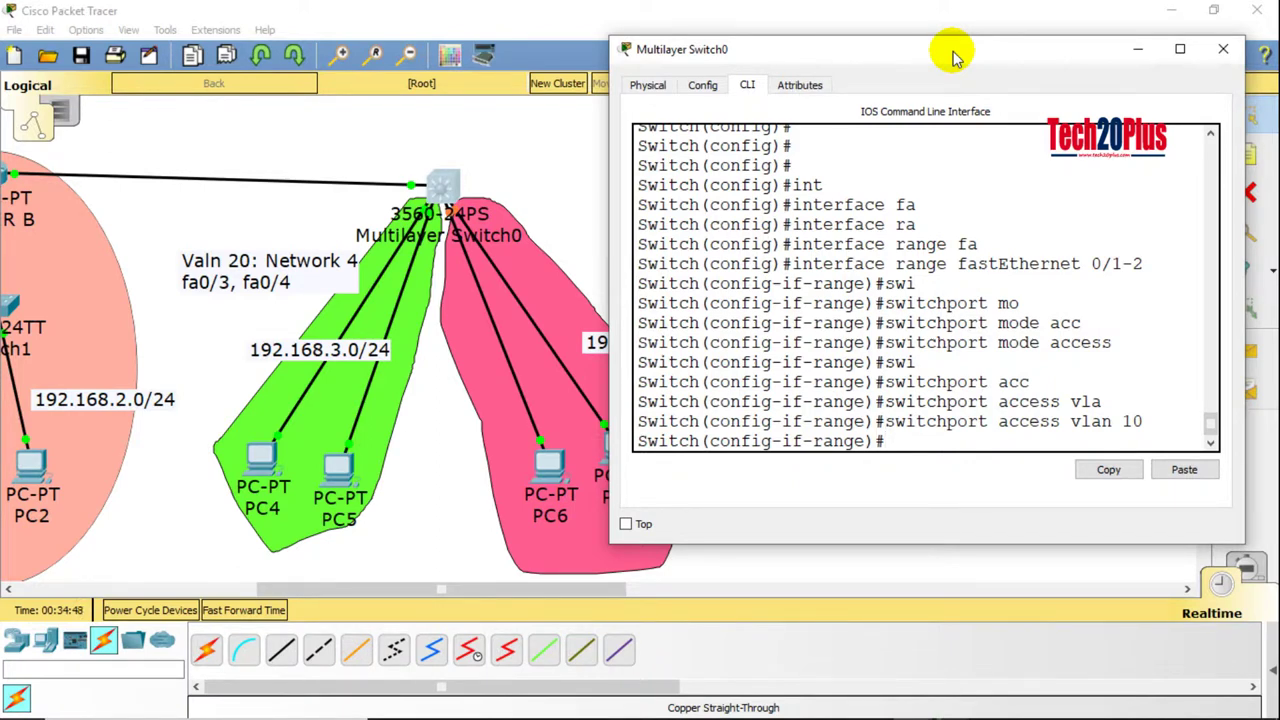
pyautogui.write('exit')
pyautogui.press('Return')
# Step: Enter interface range configuration for fastEthernet 0/3-4 on the multilayer switch
pyautogui.write('itch(config)#i')
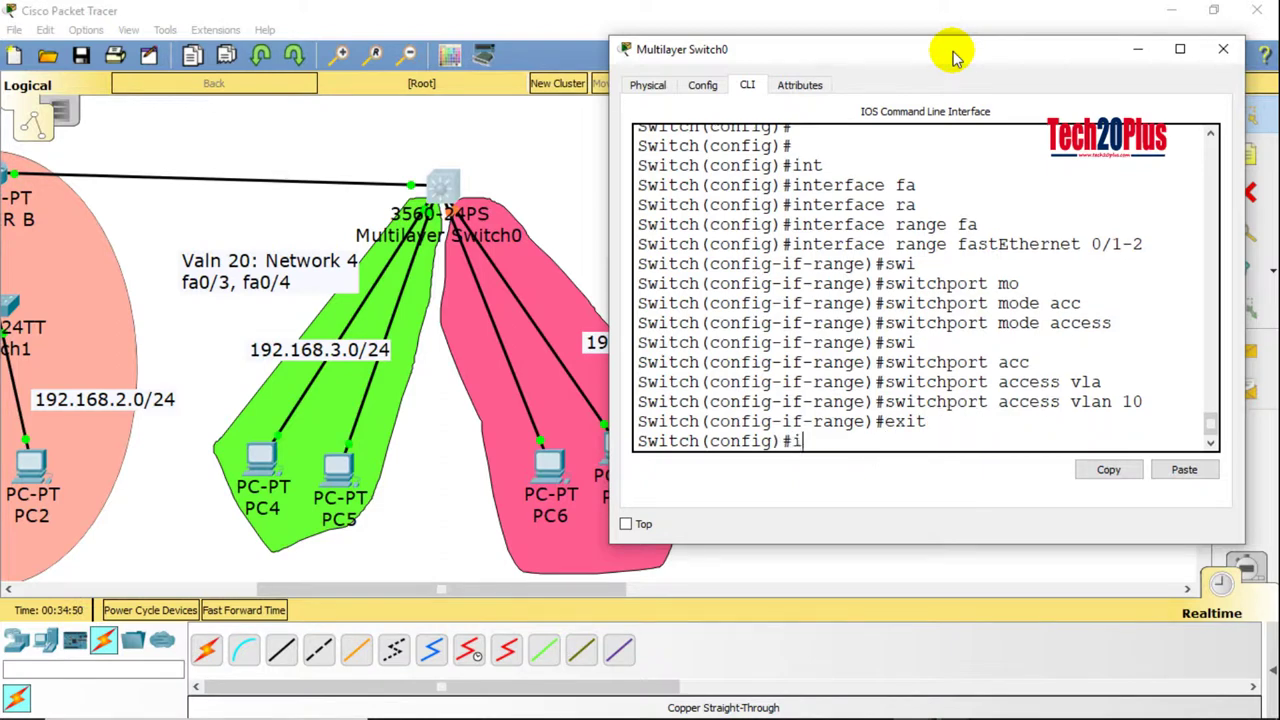
pyautogui.write('nt')
pyautogui.press('Tab')
pyautogui.write('ran')
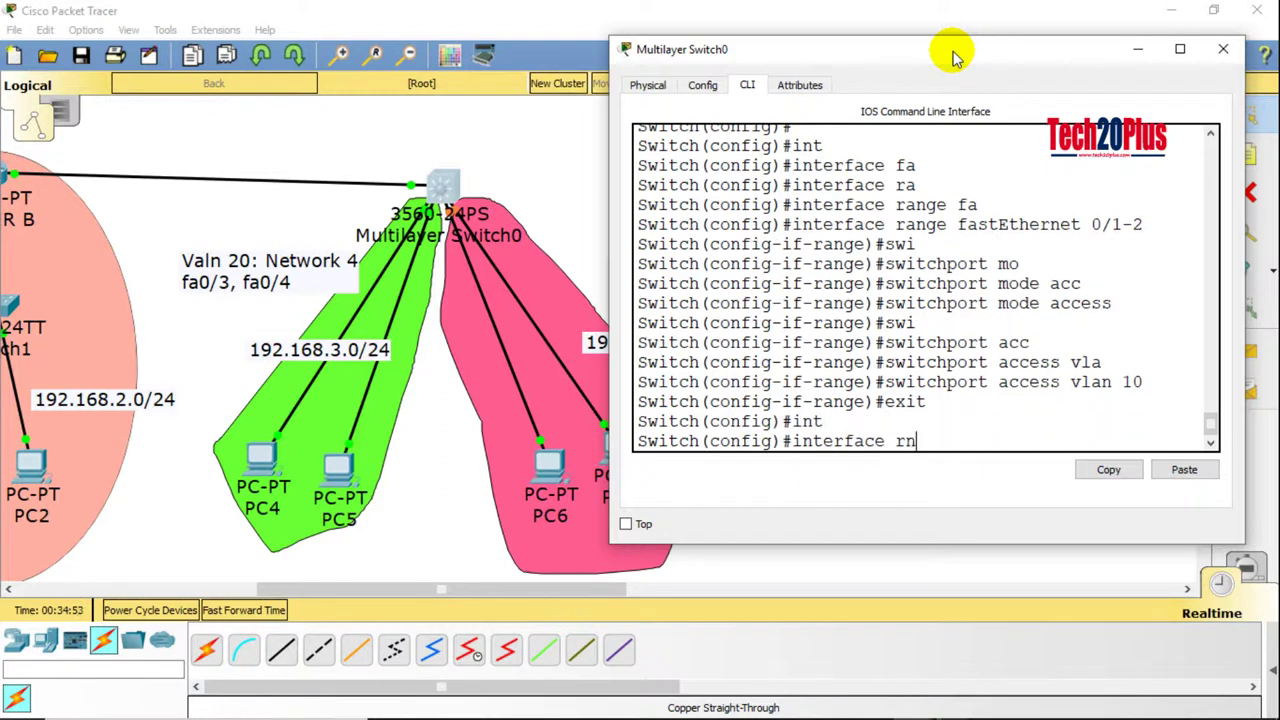
pyautogui.press('Tab')
pyautogui.write('fa')
pyautogui.press('Tab')
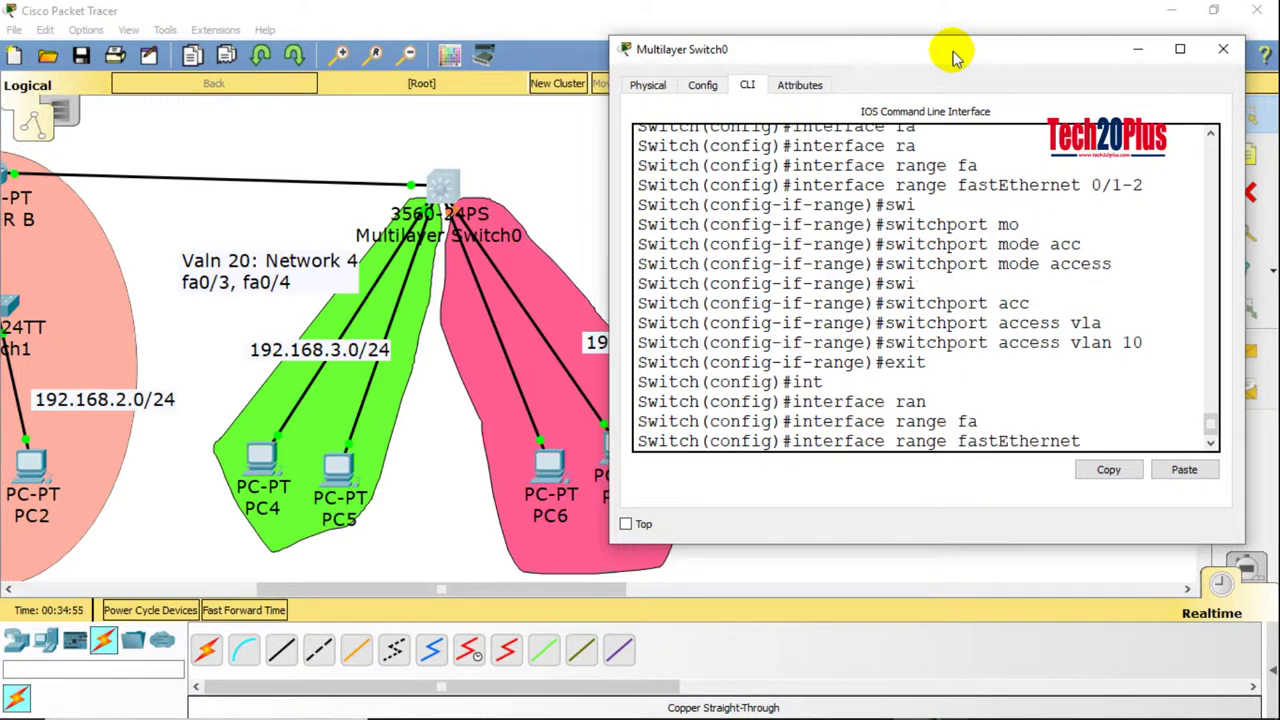
pyautogui.write('0/3-4')
pyautogui.press('Return')
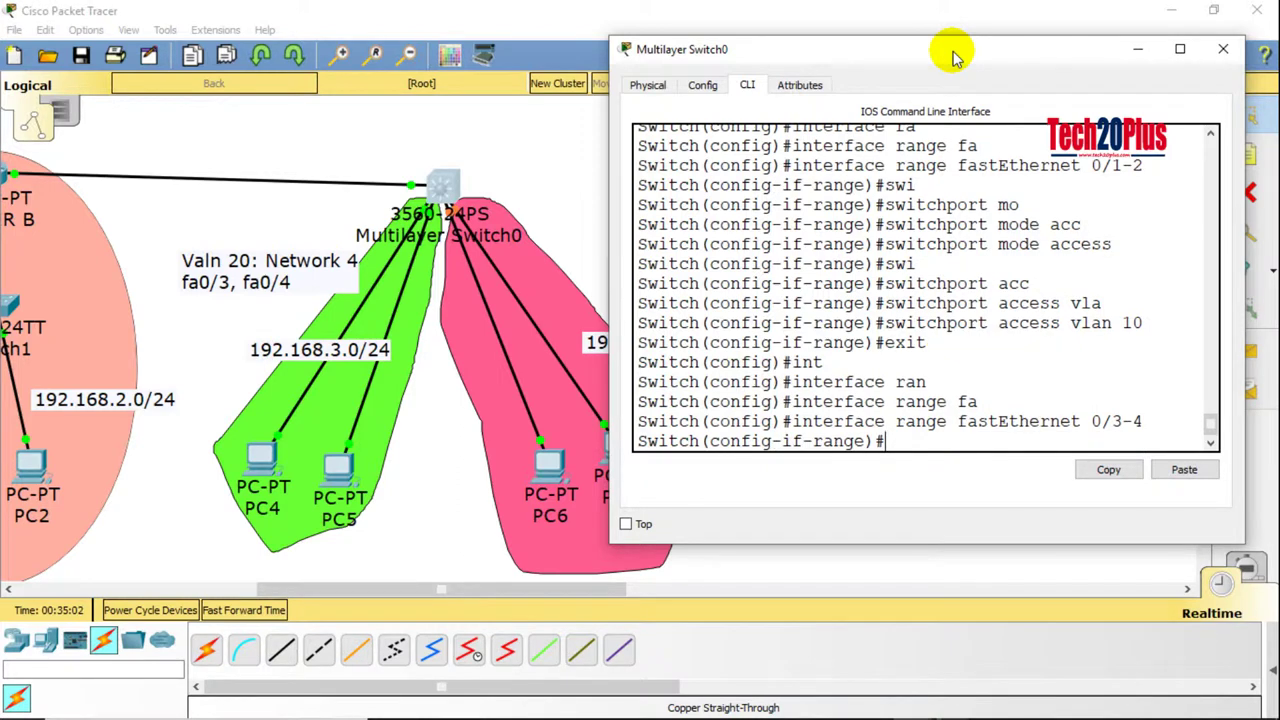
# Step: Set the switchport mode of fastEthernet 0/3-4 to access
pyautogui.write('swi')
pyautogui.press('Tab')
pyautogui.write('mode')
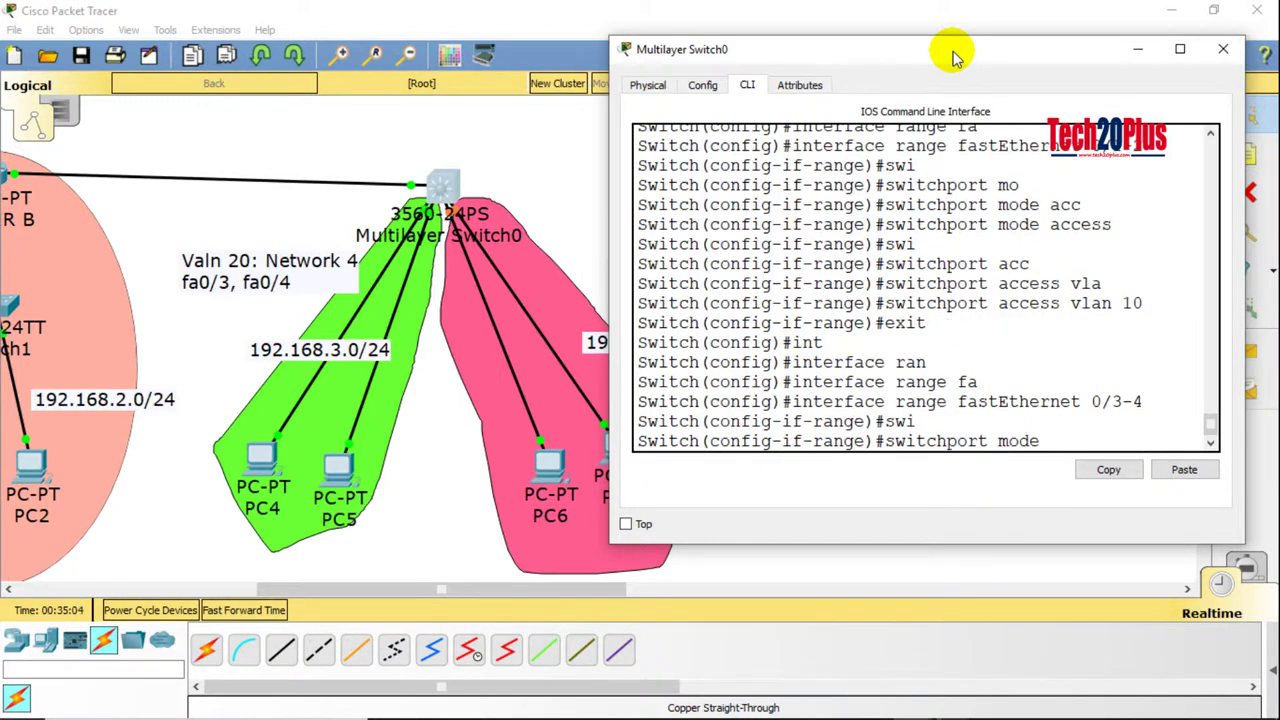
pyautogui.press('Tab')
pyautogui.write('a')
pyautogui.press('Tab')
pyautogui.press('Return')
# Step: Assign fastEthernet 0/3-4 to access VLAN 20 and leave configuration for privileged mode
pyautogui.write('s')
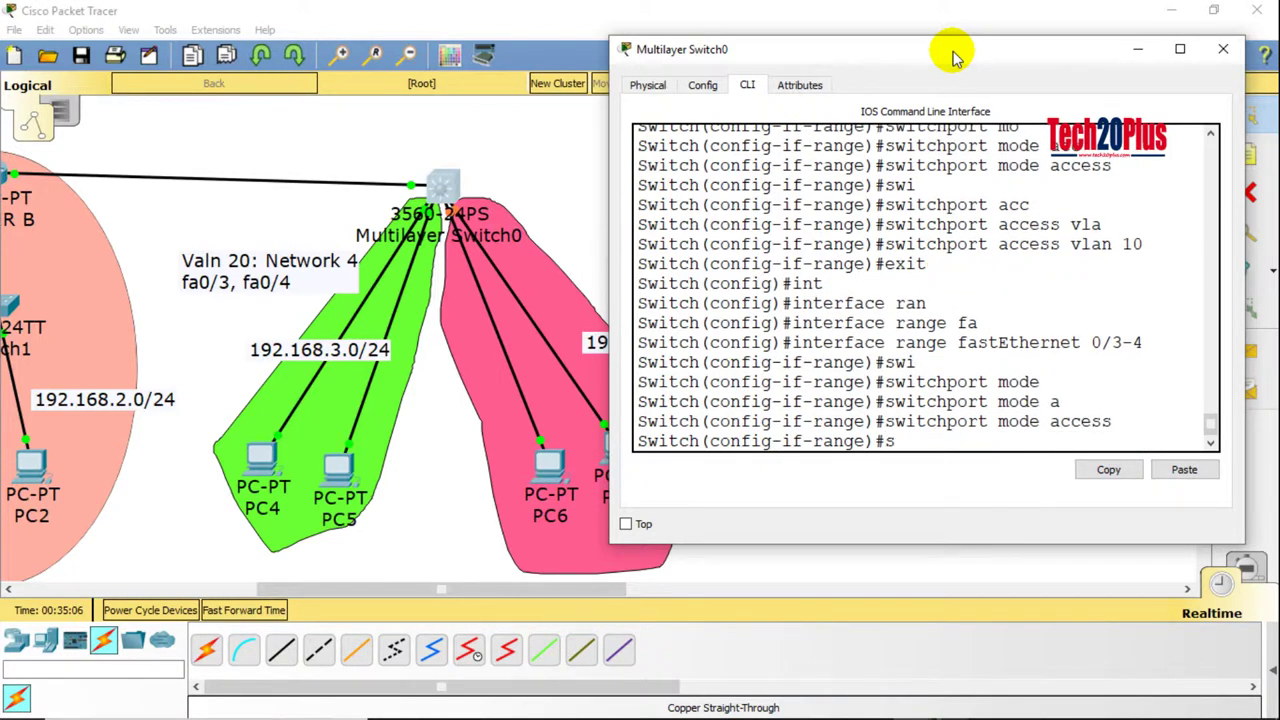
pyautogui.write('wi')
pyautogui.press('Tab')
pyautogui.write('acc')
pyautogui.press('Tab')
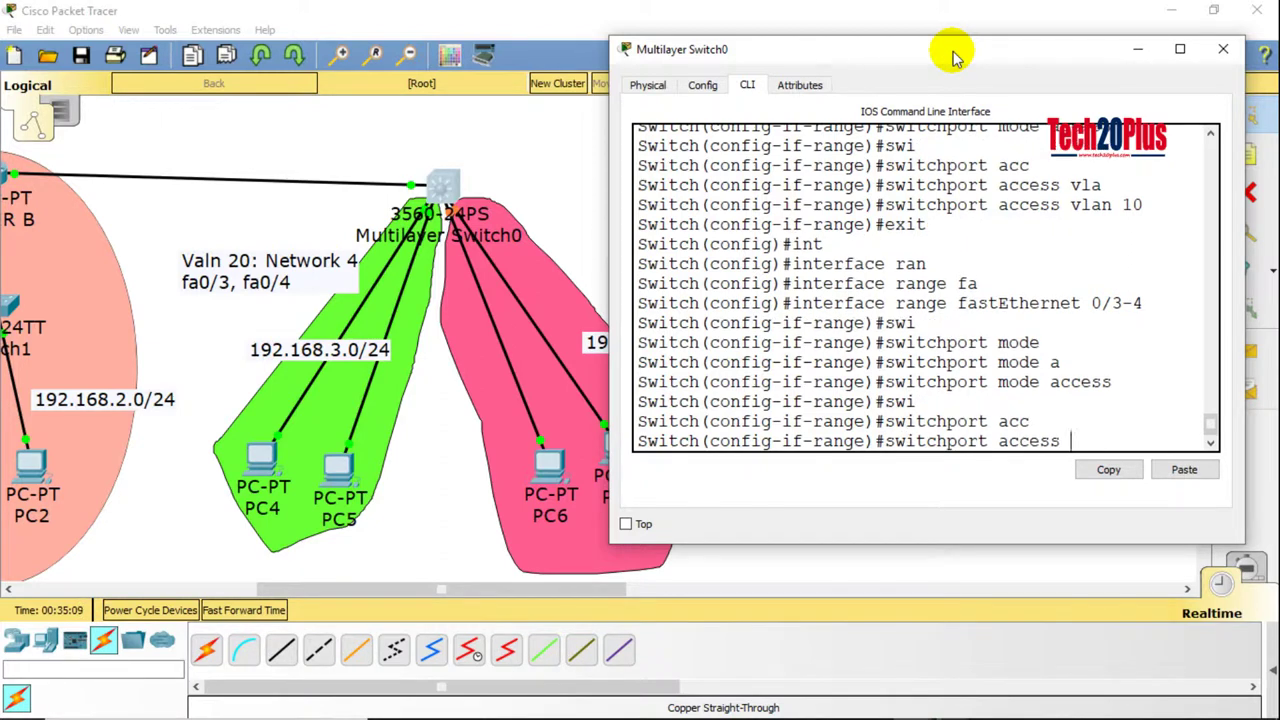
pyautogui.write('vl')
pyautogui.press('Tab')
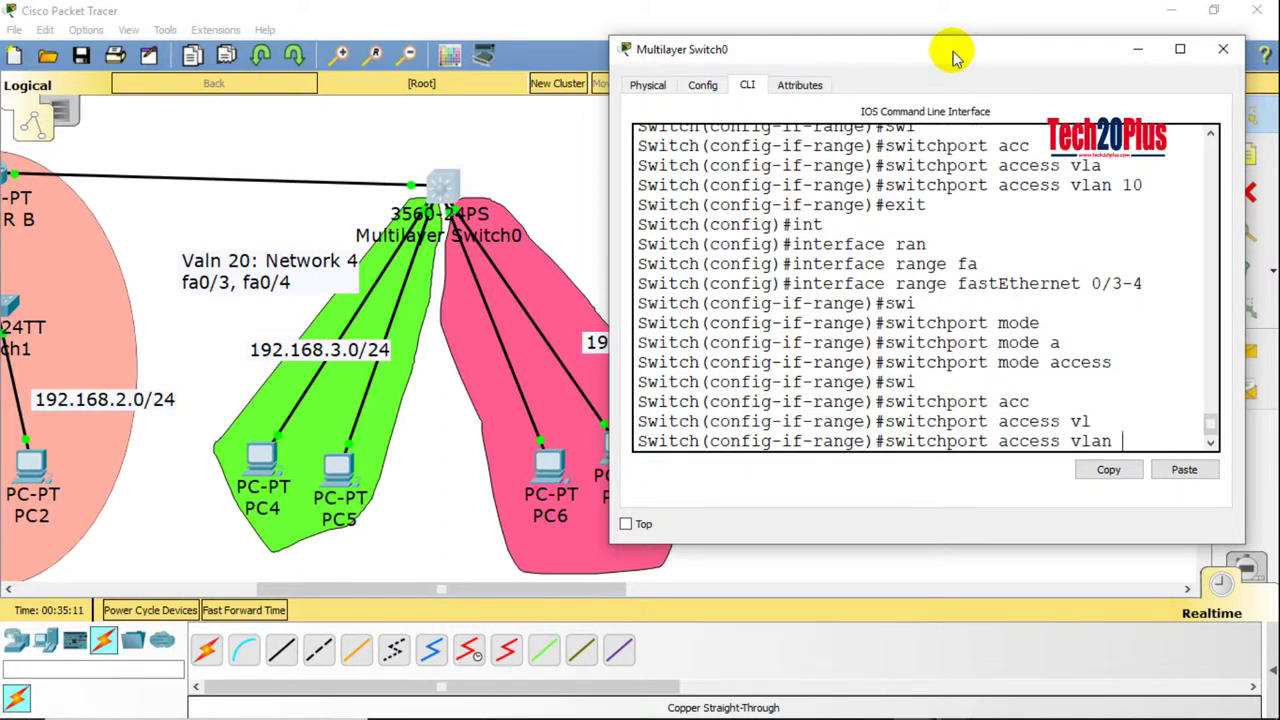
pyautogui.write('20')
pyautogui.press('Return')
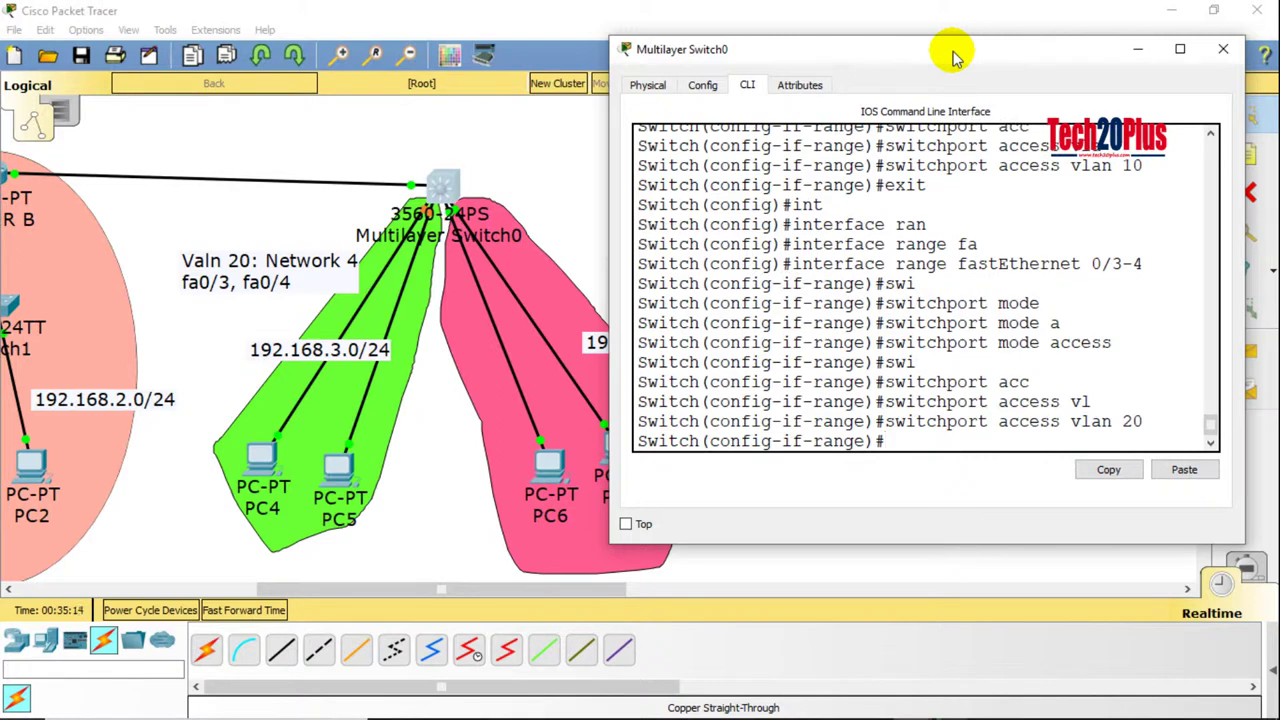
pyautogui.write('exit')
pyautogui.press('Return')
pyautogui.press('Return')
pyautogui.press('Return')
pyautogui.hotkey('ctrl', 'z')
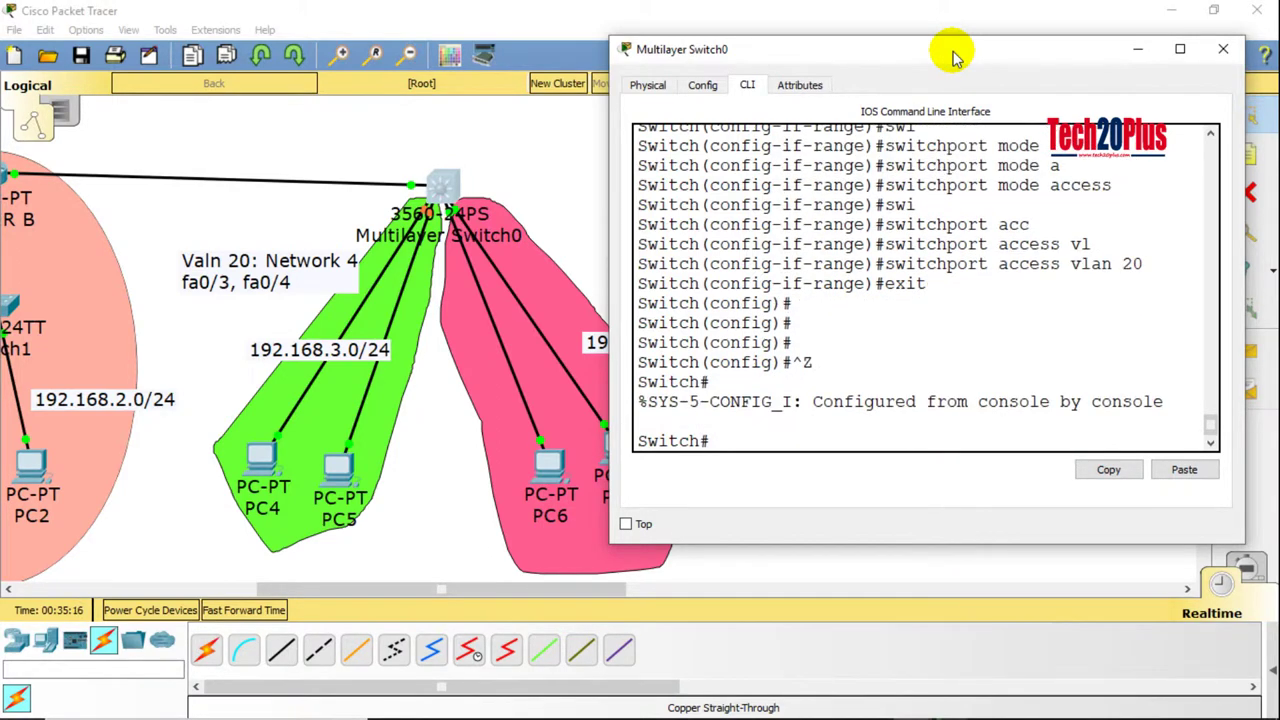
# Step: Display the switch's complete VLAN table with sh vlan in the maximized device window
pyautogui.press('Return')
pyautogui.press('Return')
pyautogui.press('Return')
pyautogui.write('sh v')
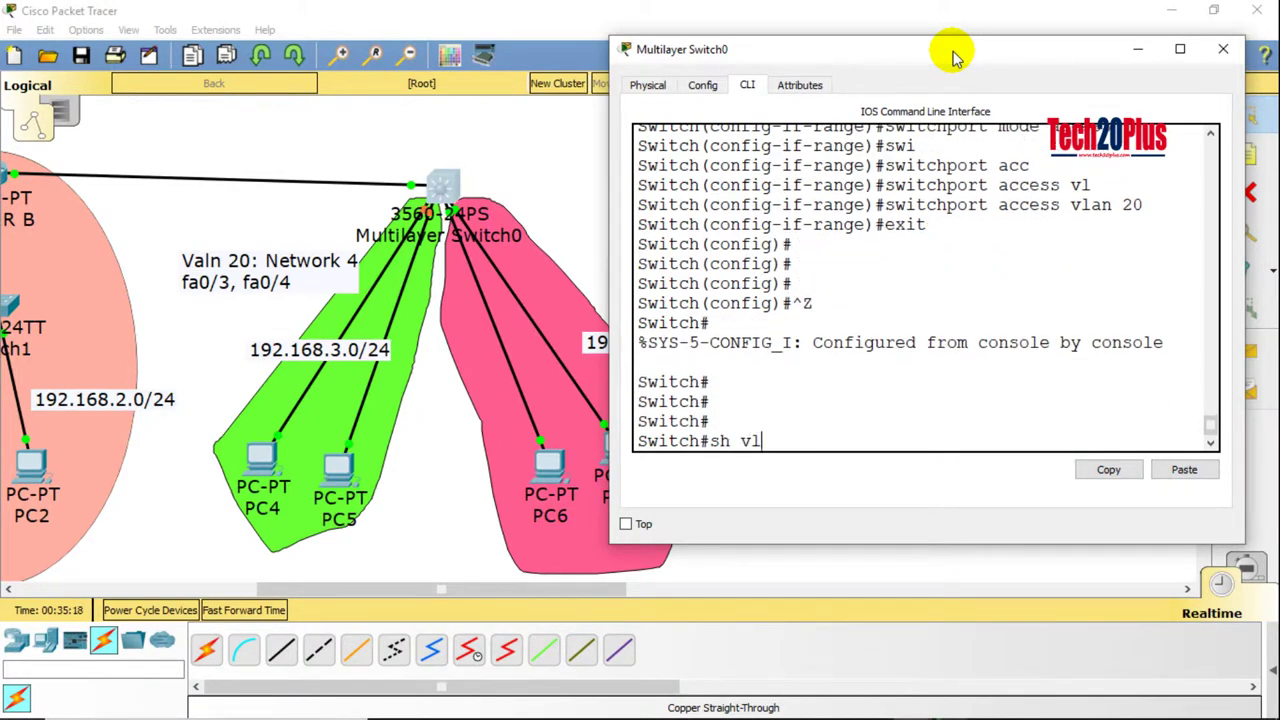
pyautogui.write('l')
pyautogui.press('Tab')
pyautogui.press('Tab')
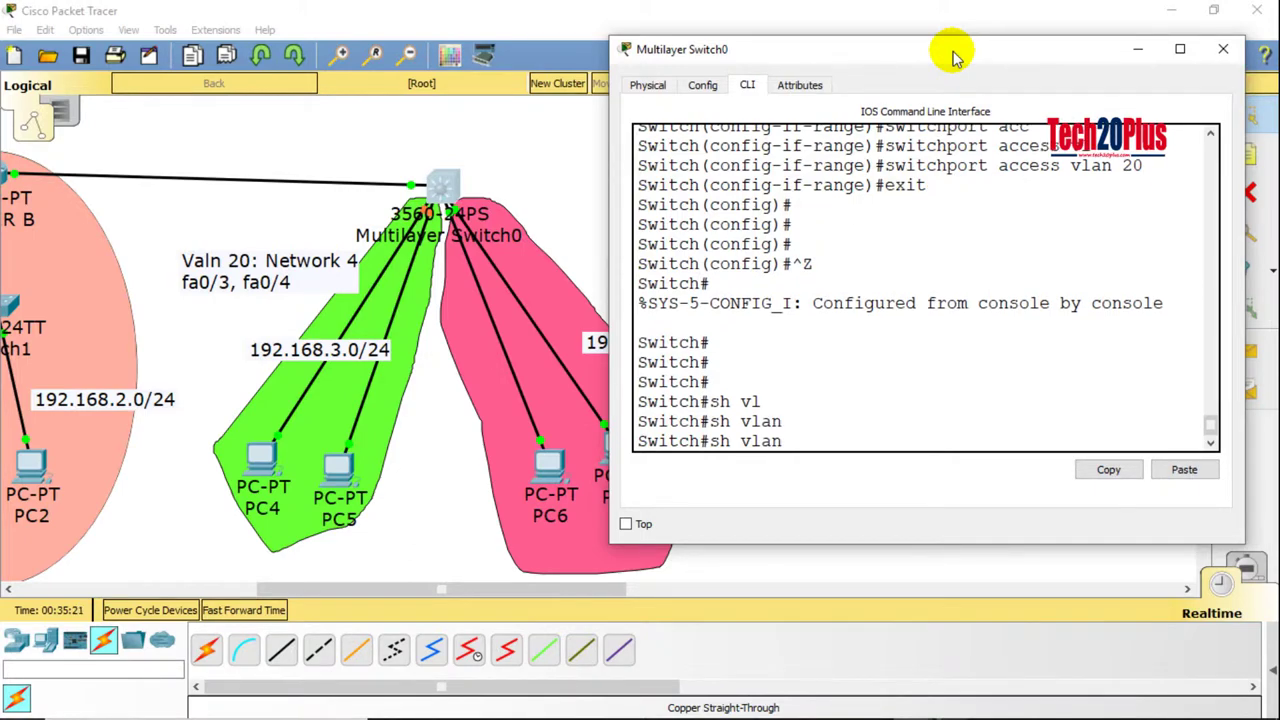
pyautogui.press('Return')
pyautogui.click(1180, 49)
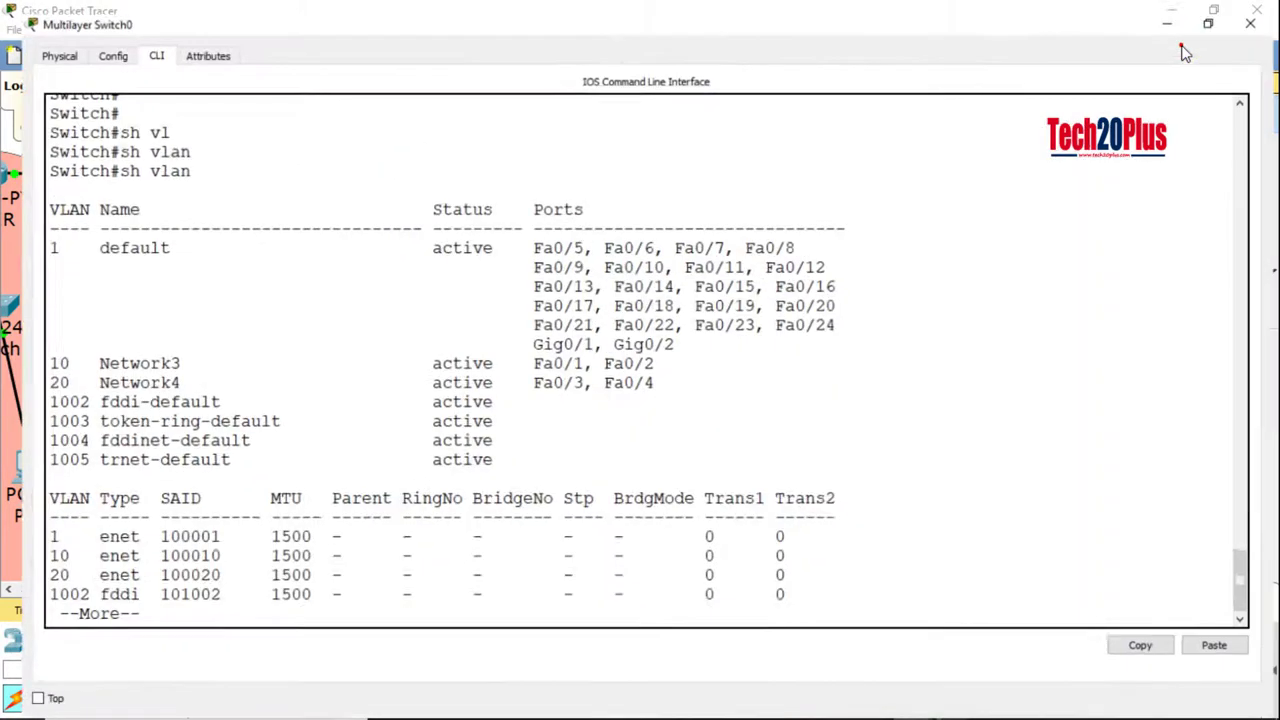
pyautogui.press('space')
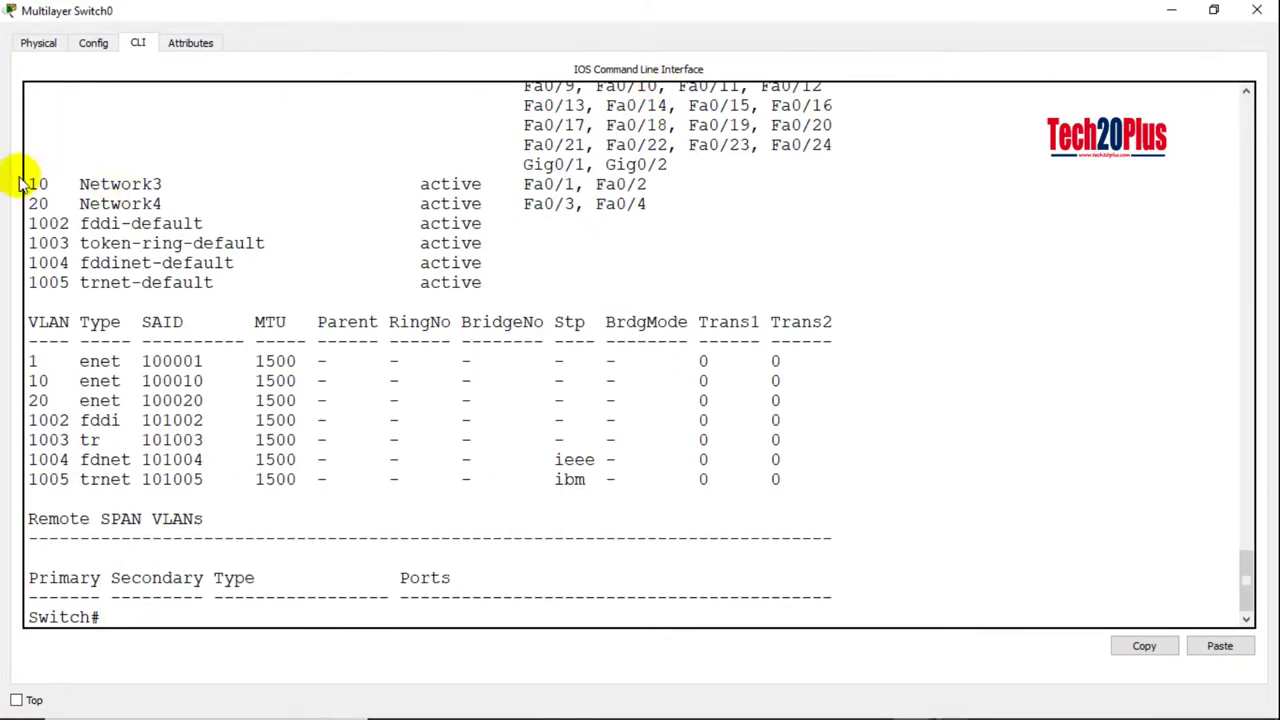
# Step: Check the port assignments in the VLAN 10 and VLAN 20 rows, and close the switch window
pyautogui.moveTo(28, 184); pyautogui.dragTo(697, 188)
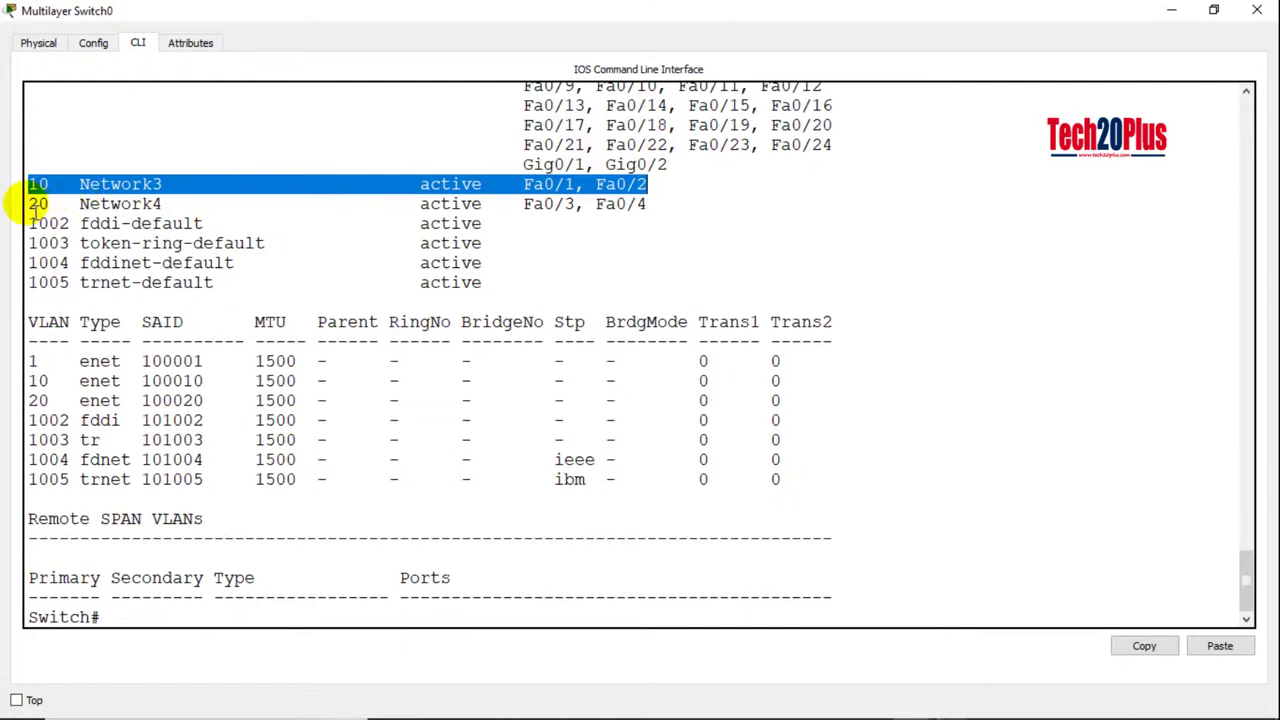
pyautogui.click(30, 205)
pyautogui.moveTo(30, 205); pyautogui.dragTo(663, 209)
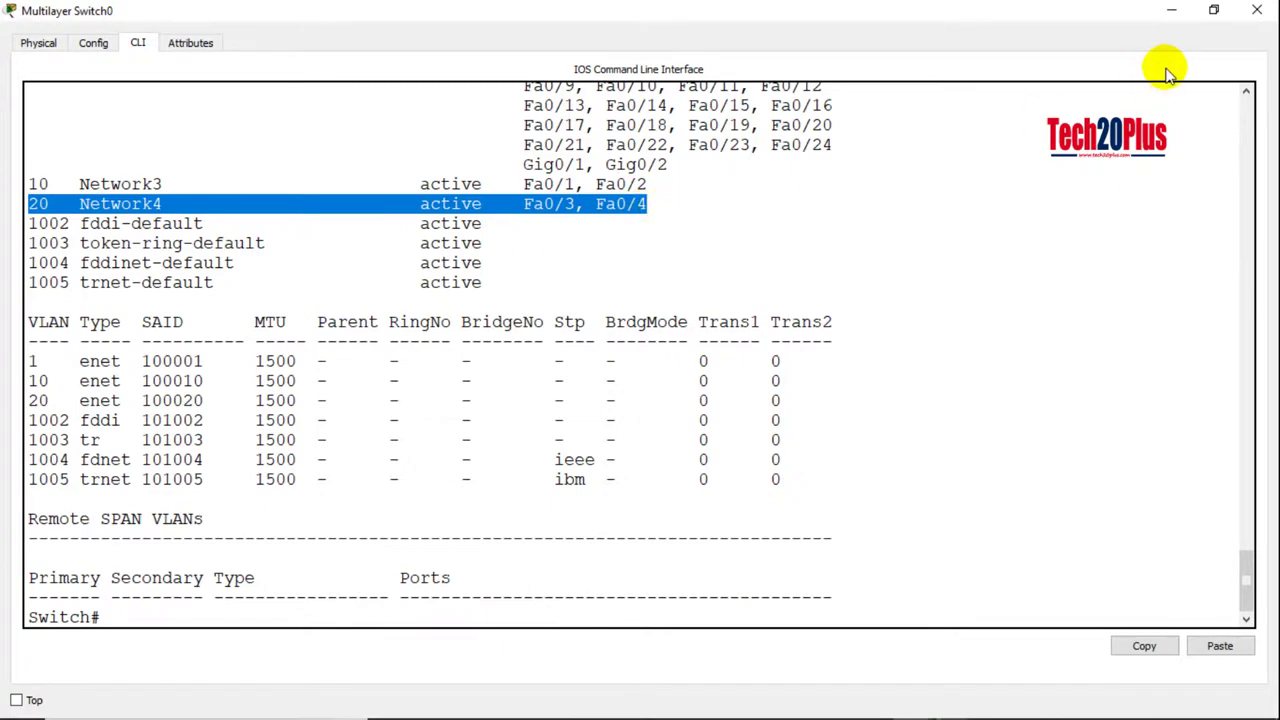
pyautogui.click(1266, 19)
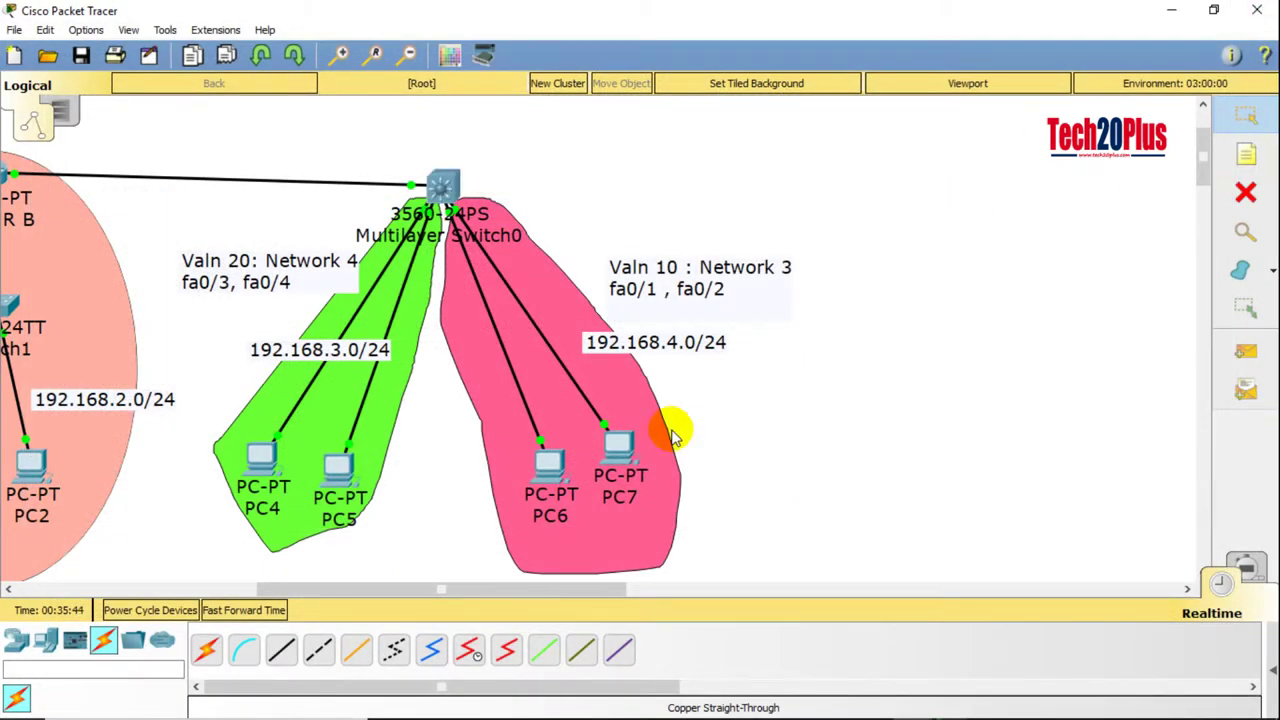
pyautogui.click(631, 443)
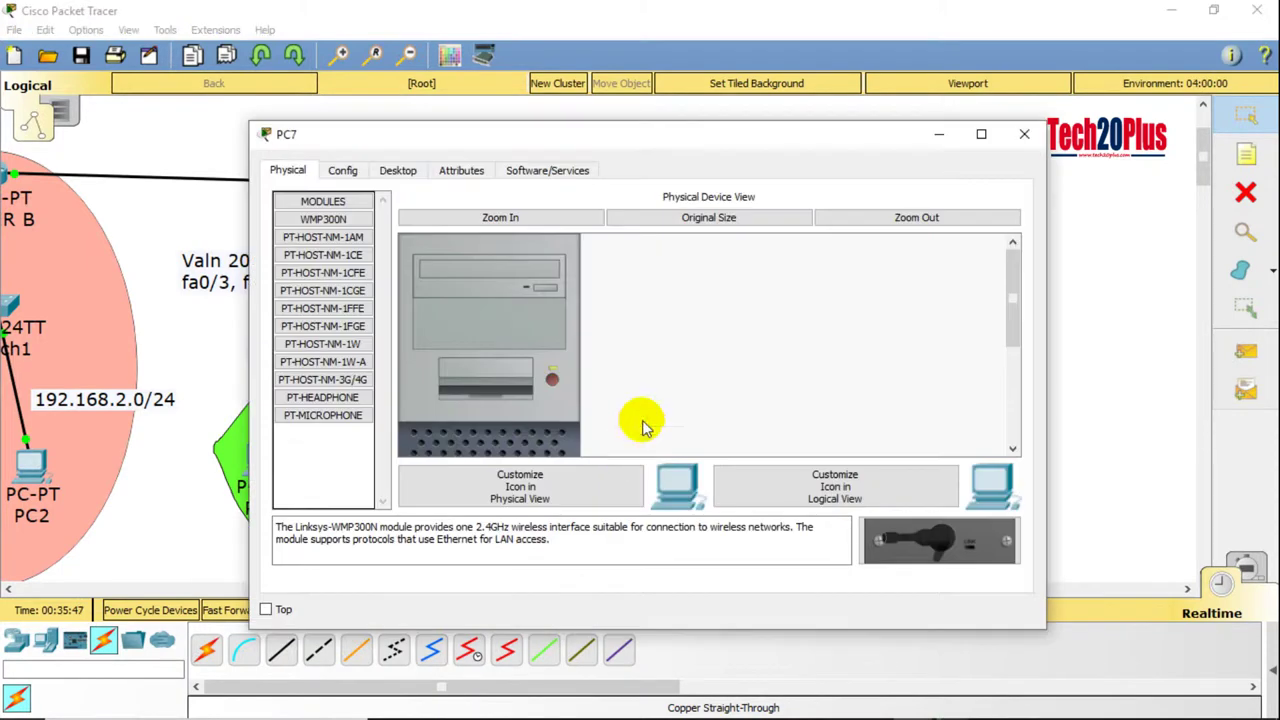
pyautogui.click(1030, 140)
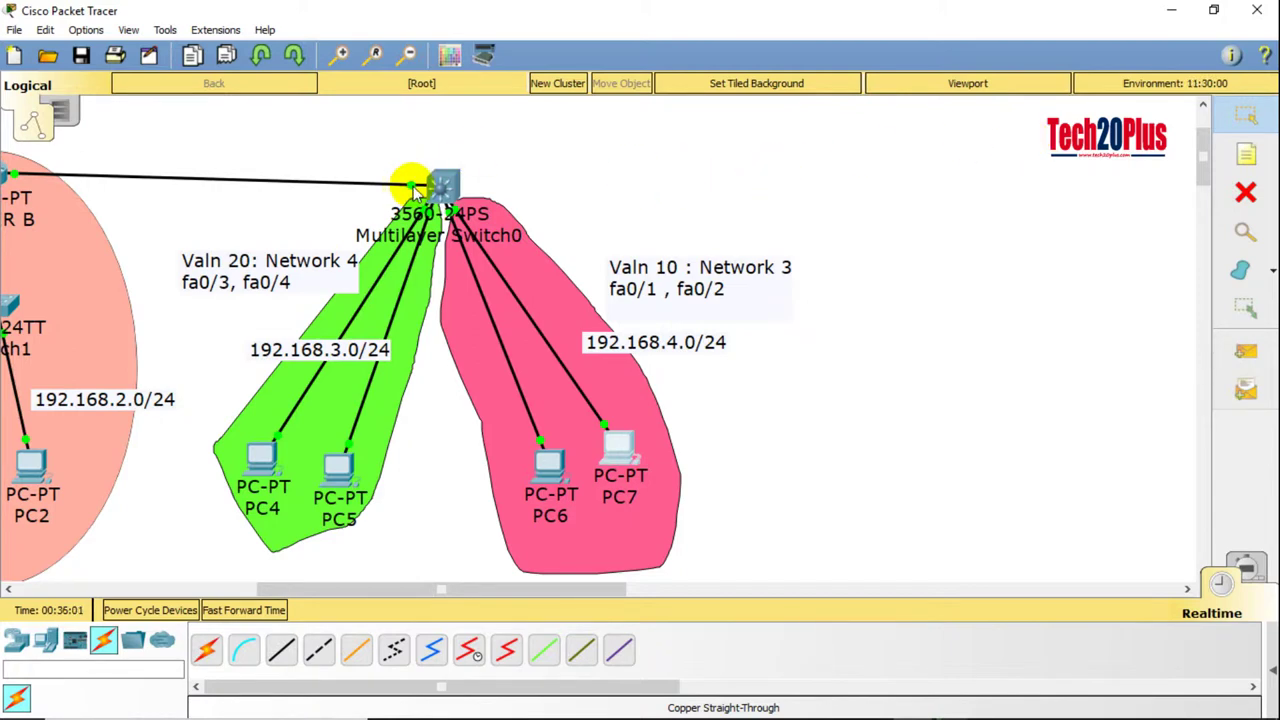
# Step: Reopen the multilayer switch's command line in a widened window and enter global configuration mode with conf t
pyautogui.moveTo(415, 190)
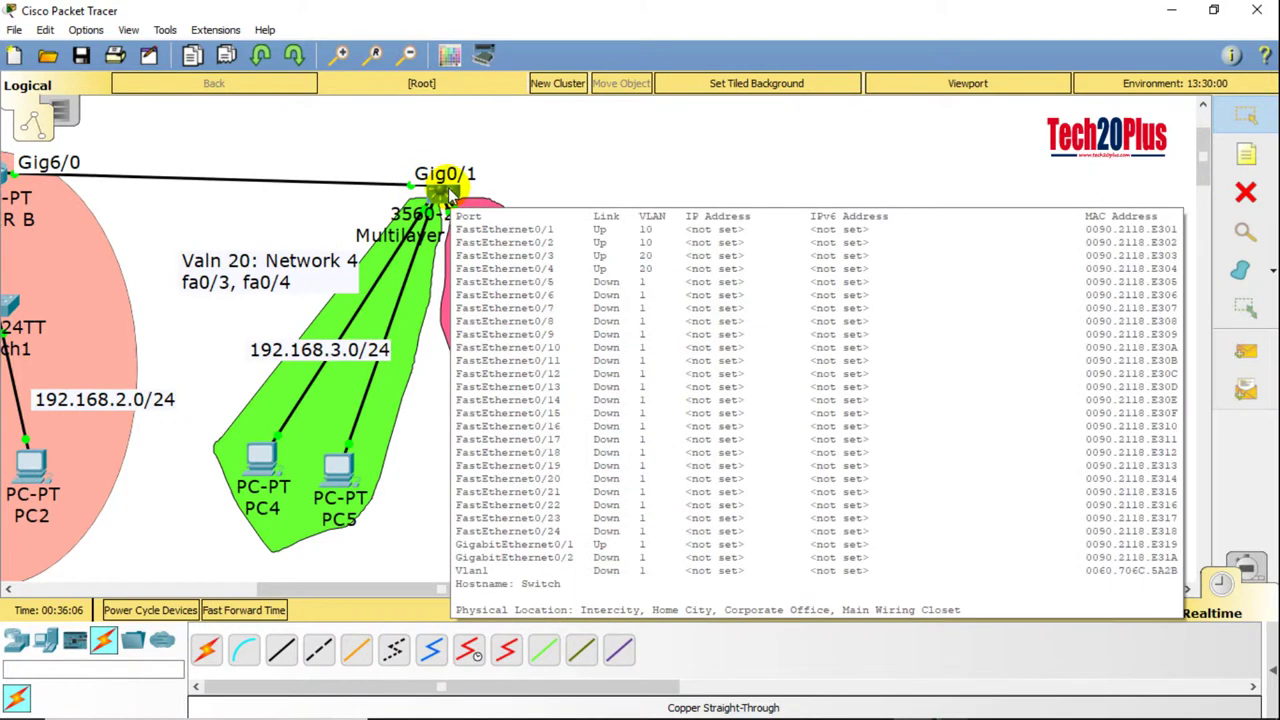
pyautogui.click(447, 192)
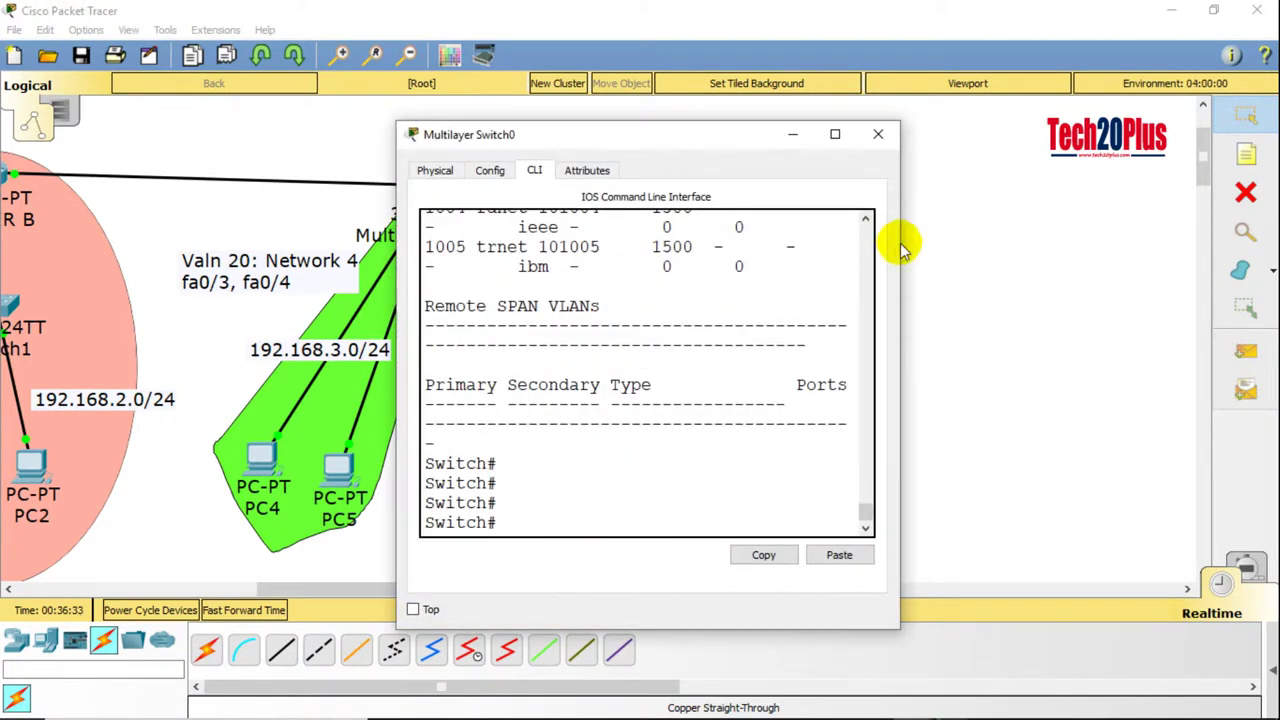
pyautogui.moveTo(903, 248); pyautogui.dragTo(1220, 190)
pyautogui.click(670, 480)
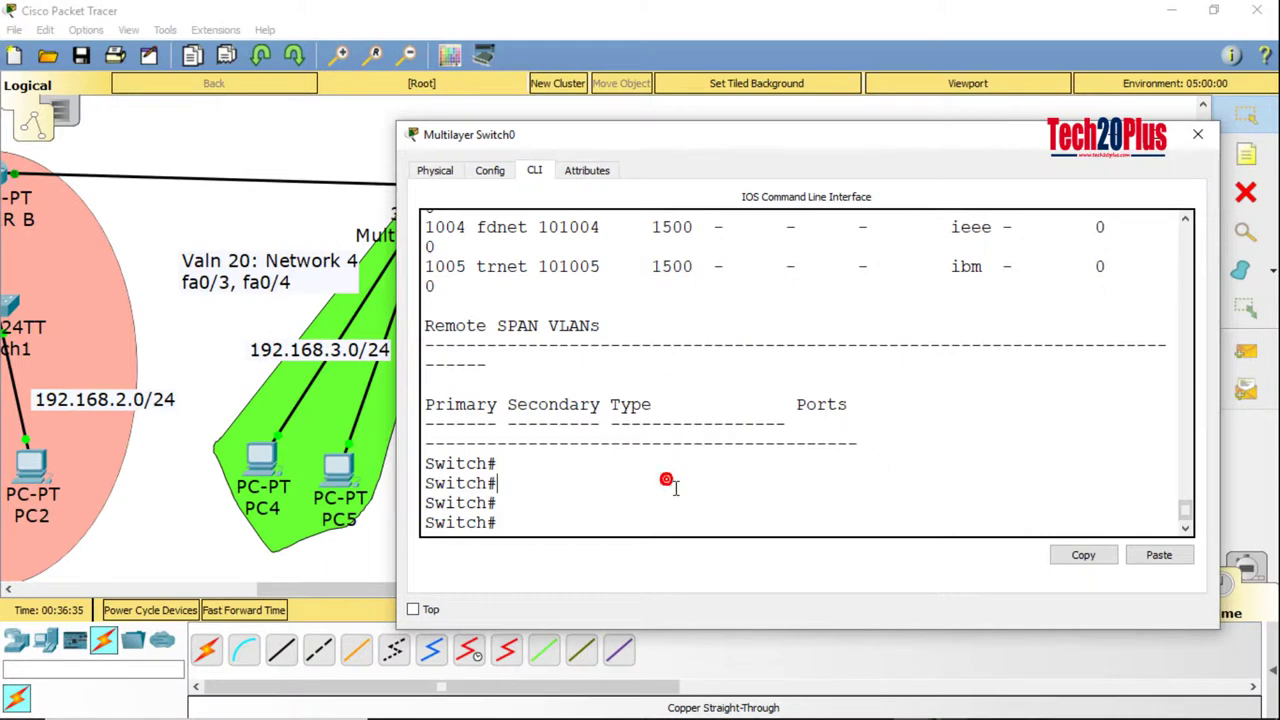
pyautogui.write('conf t')
pyautogui.press('Return')
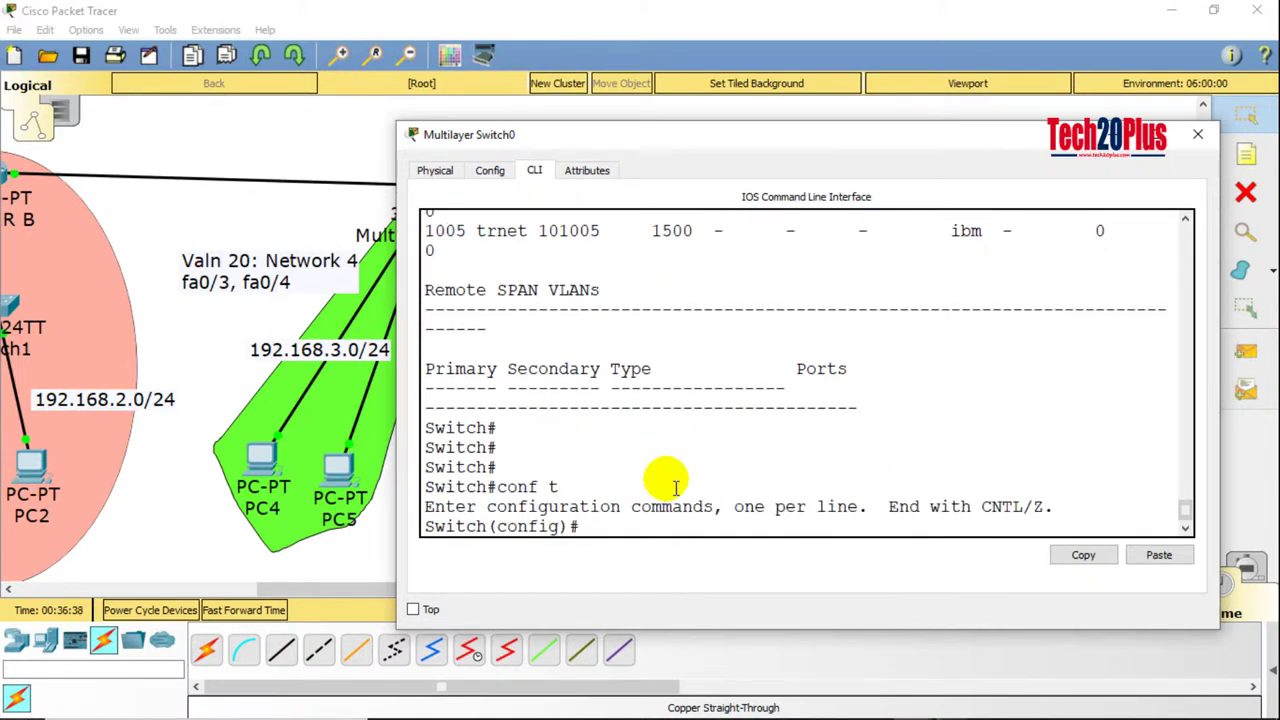
# Step: Enter the switch's interface configuration for vlan 1 and begin its ip address command without an address
pyautogui.write('vl')
pyautogui.press('Tab')
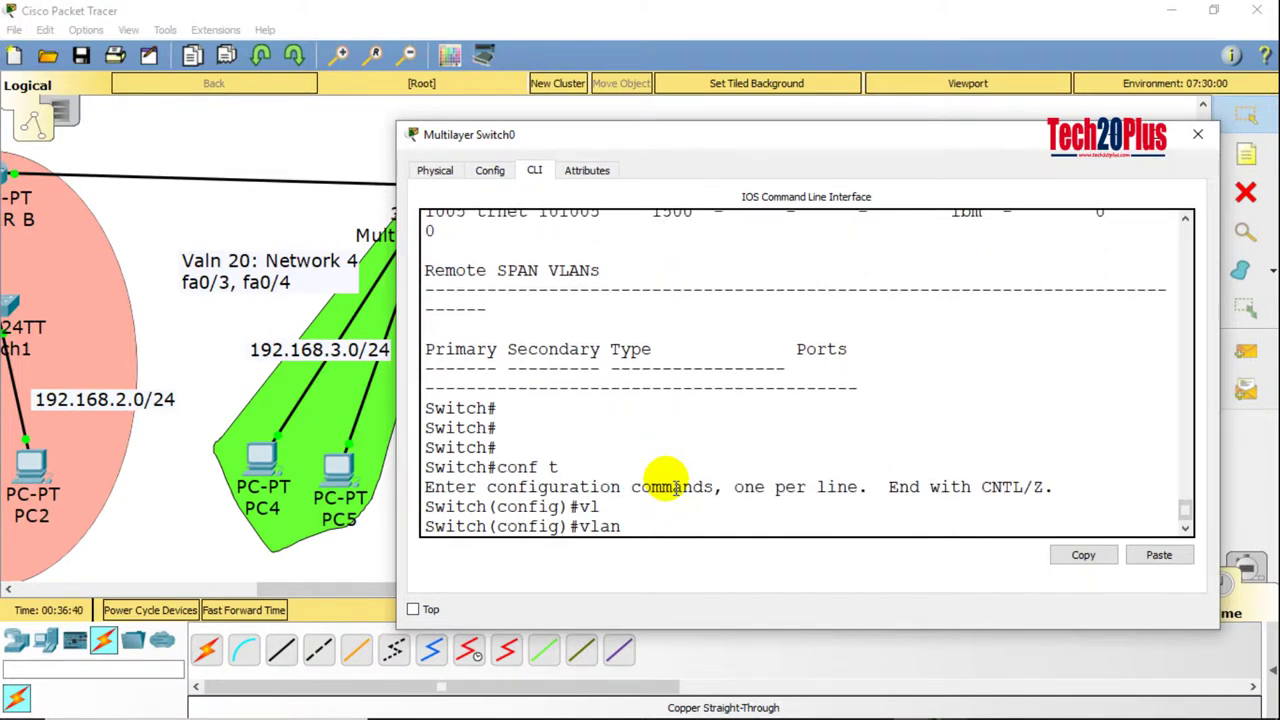
pyautogui.press('BackSpace')
pyautogui.press('BackSpace')
pyautogui.press('BackSpace')
pyautogui.press('BackSpace')
pyautogui.write('in')
pyautogui.press('Tab')
pyautogui.write('vl')
pyautogui.press('Tab')
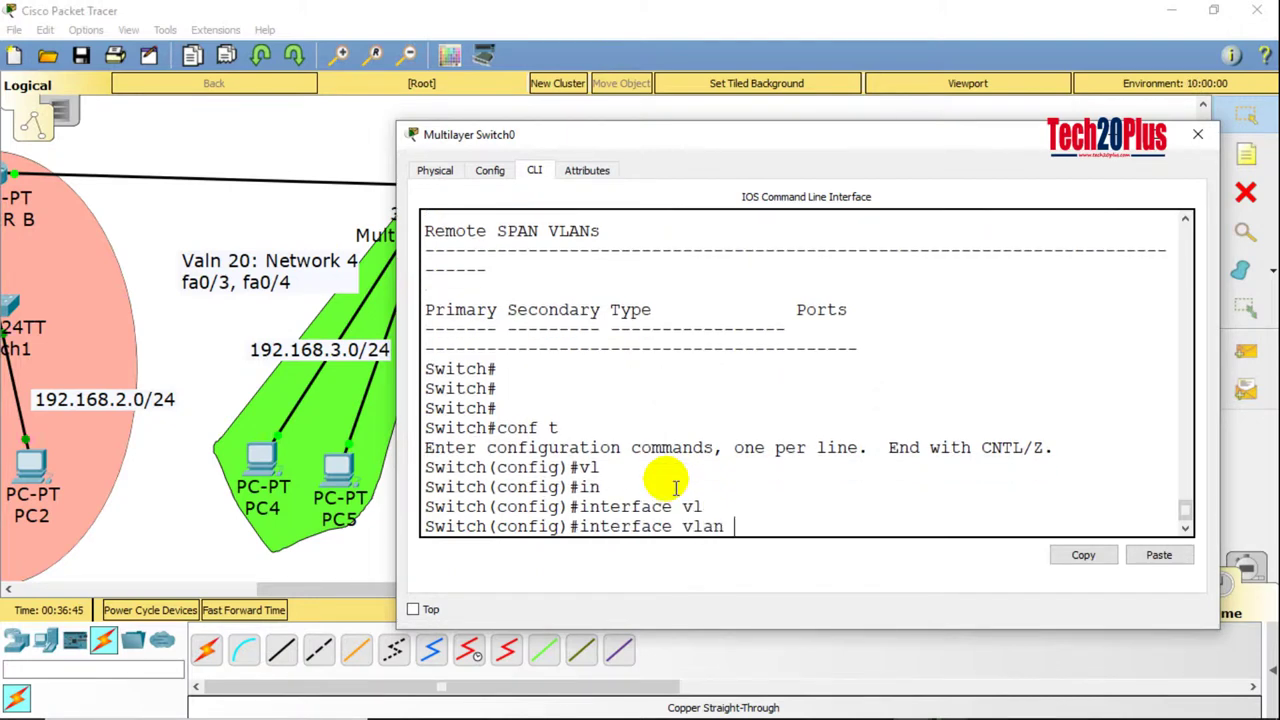
pyautogui.write('1')
pyautogui.press('Return')
pyautogui.write('ip add')
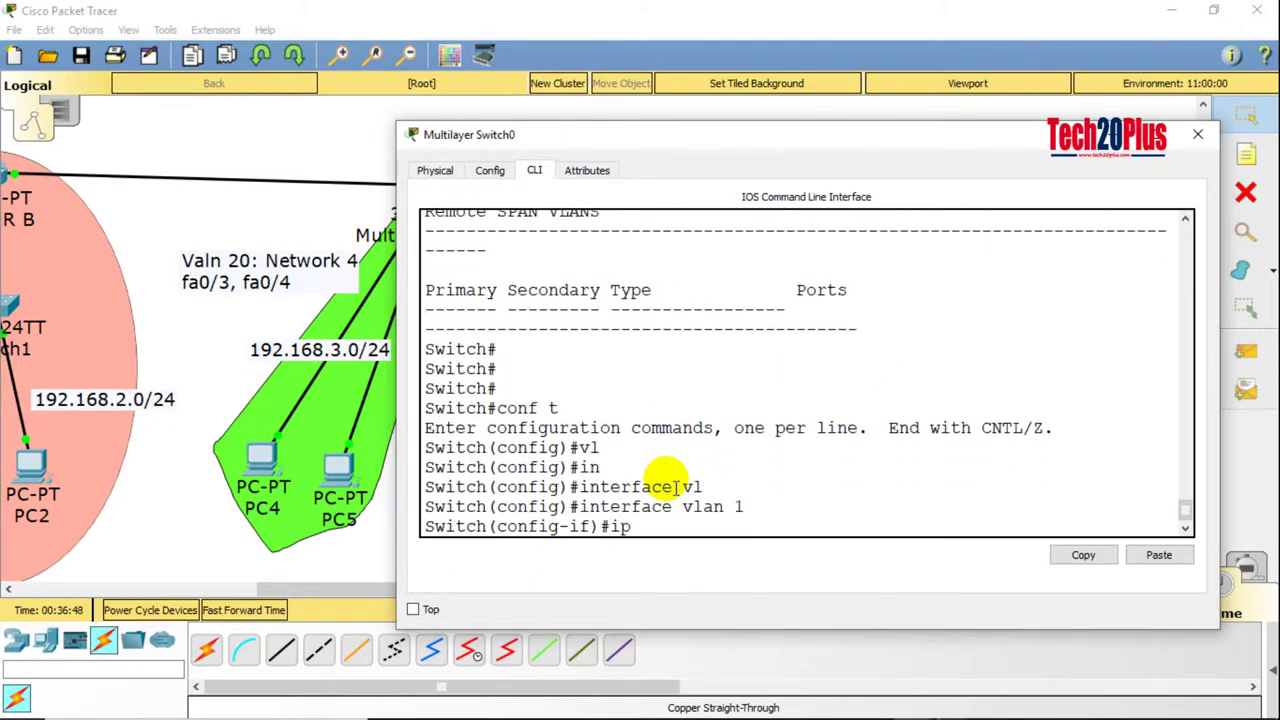
pyautogui.press('Tab')
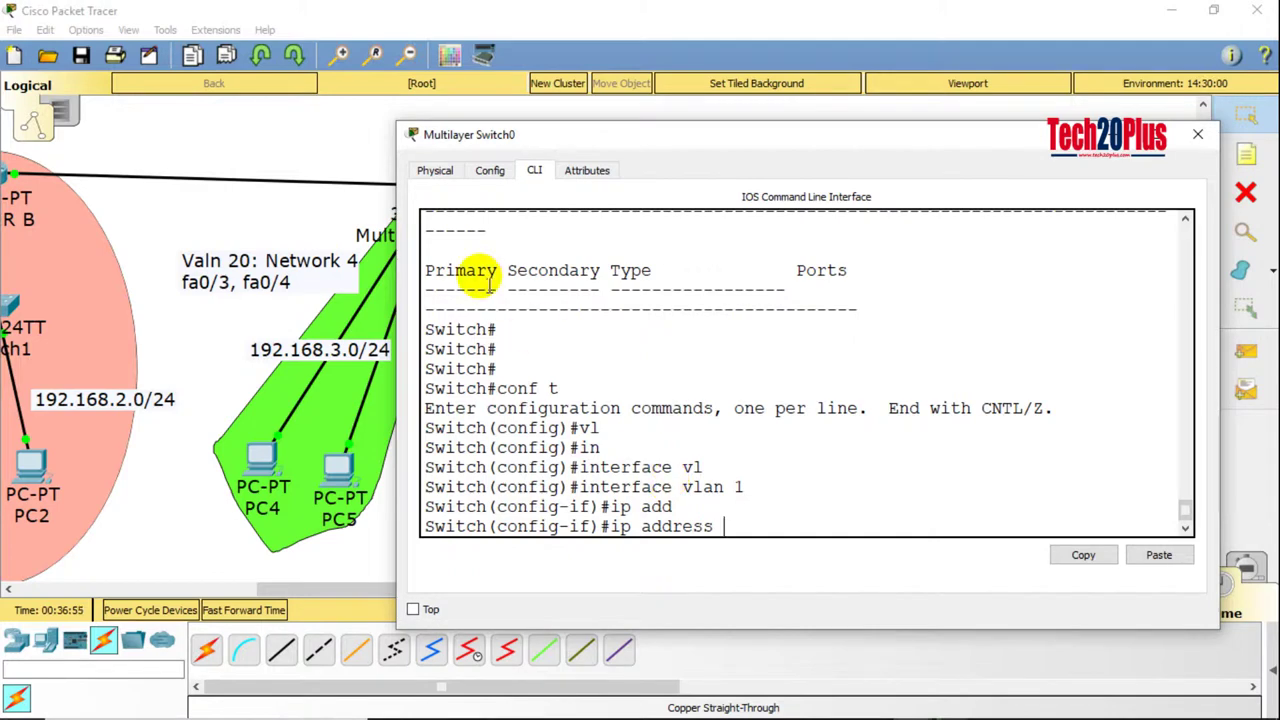
# Step: Add a 10.2.2.0/24 network label on the link between Router B and the multilayer switch
pyautogui.click(278, 145)
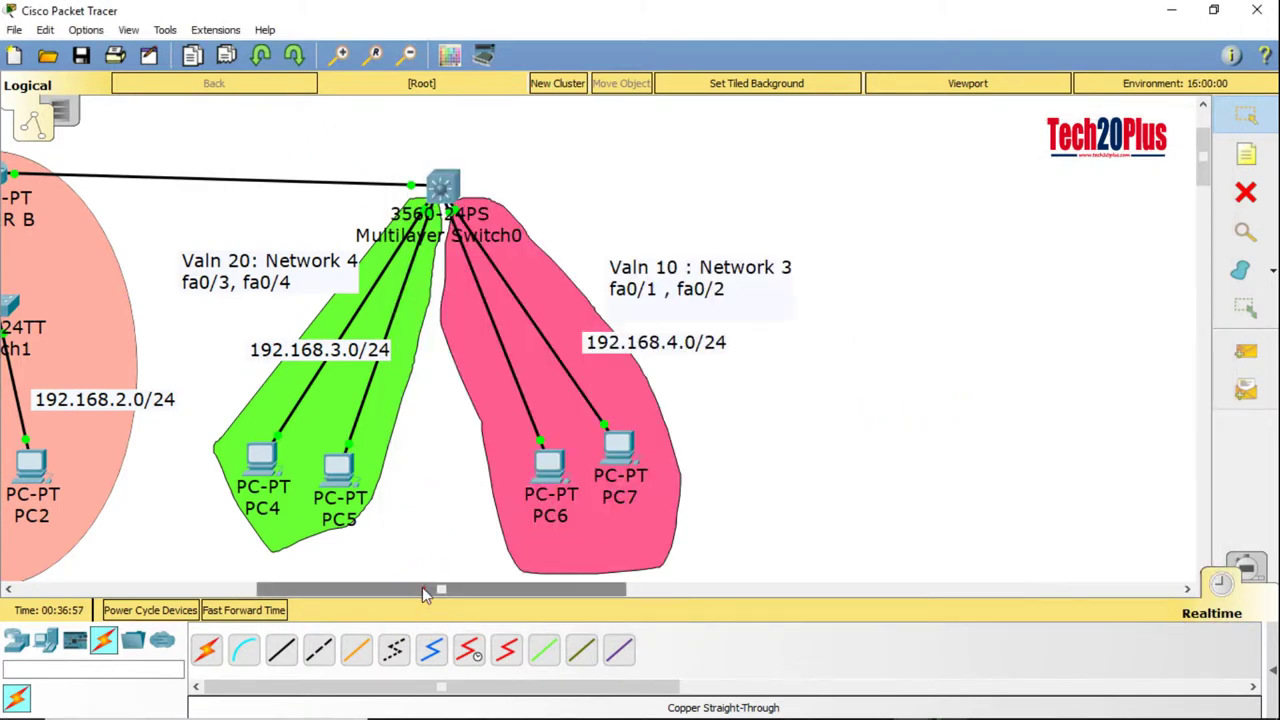
pyautogui.moveTo(423, 590); pyautogui.dragTo(348, 590)
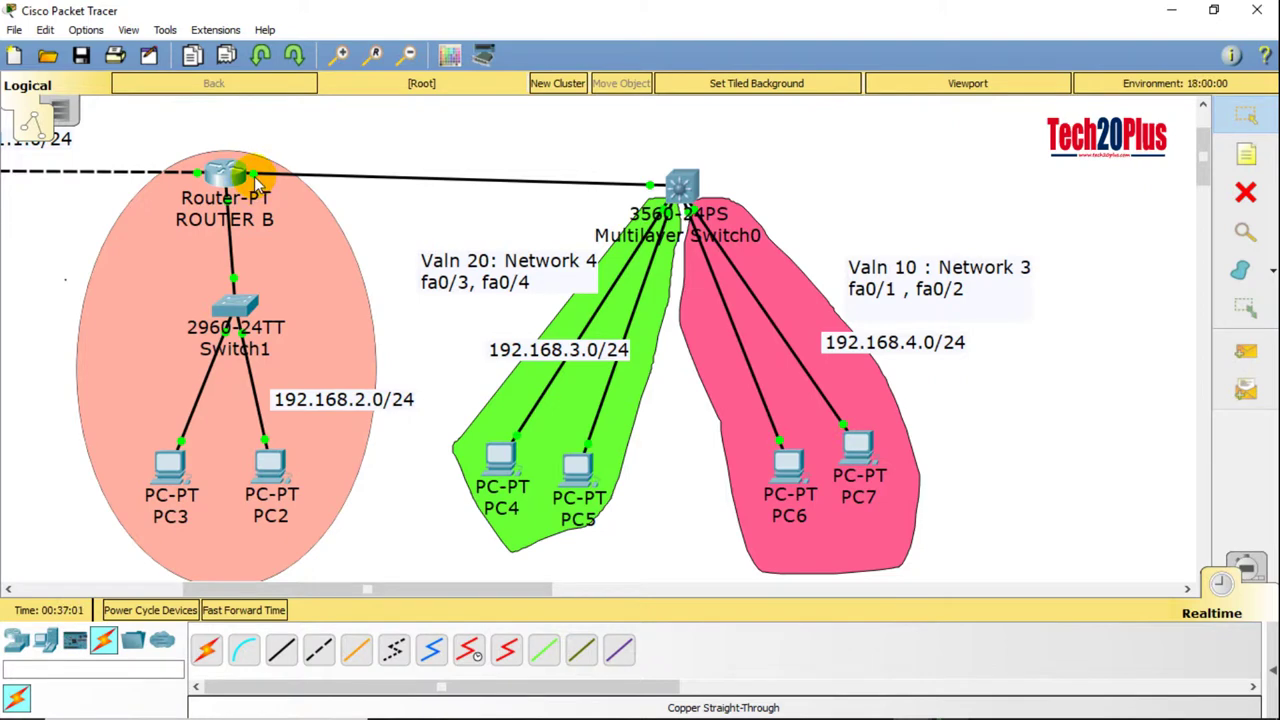
pyautogui.moveTo(257, 180)
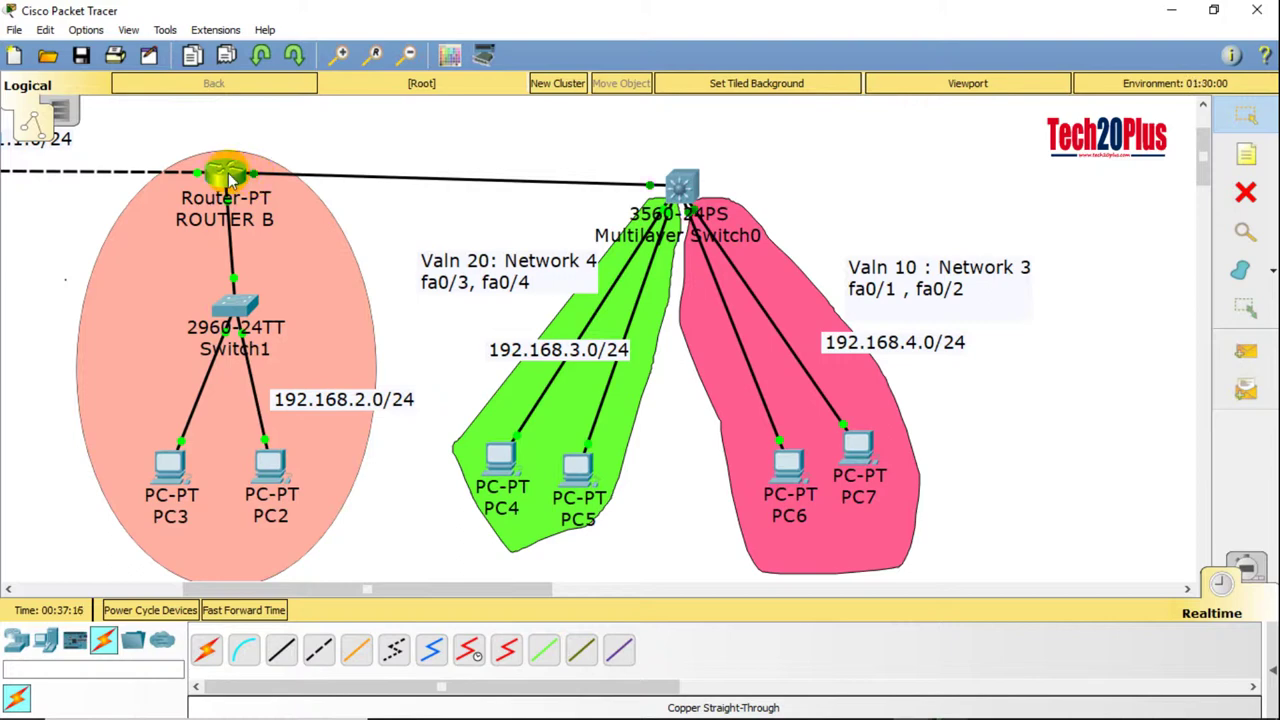
pyautogui.click(1246, 153)
pyautogui.click(390, 162)
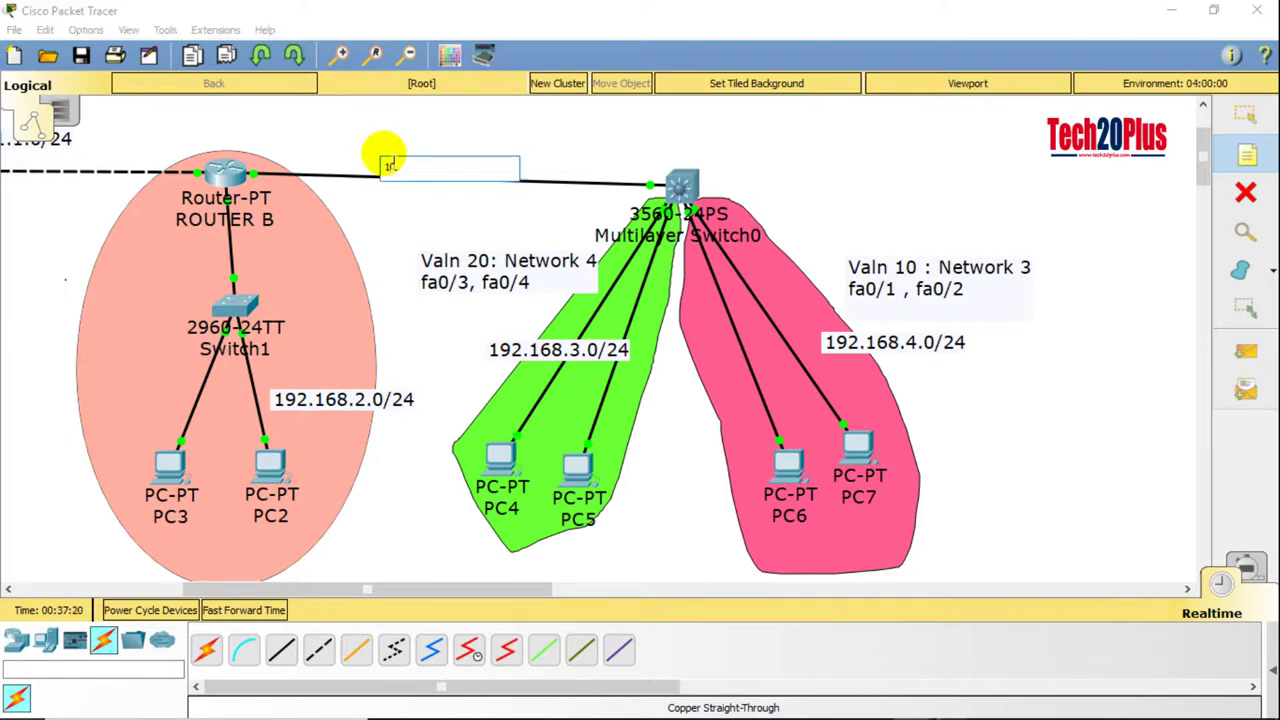
pyautogui.write('192.')
pyautogui.write('168.2.0/2')
pyautogui.write('4')
# Step: Label the link's Router B end .1 and its multilayer switch end .2
pyautogui.click(268, 160)
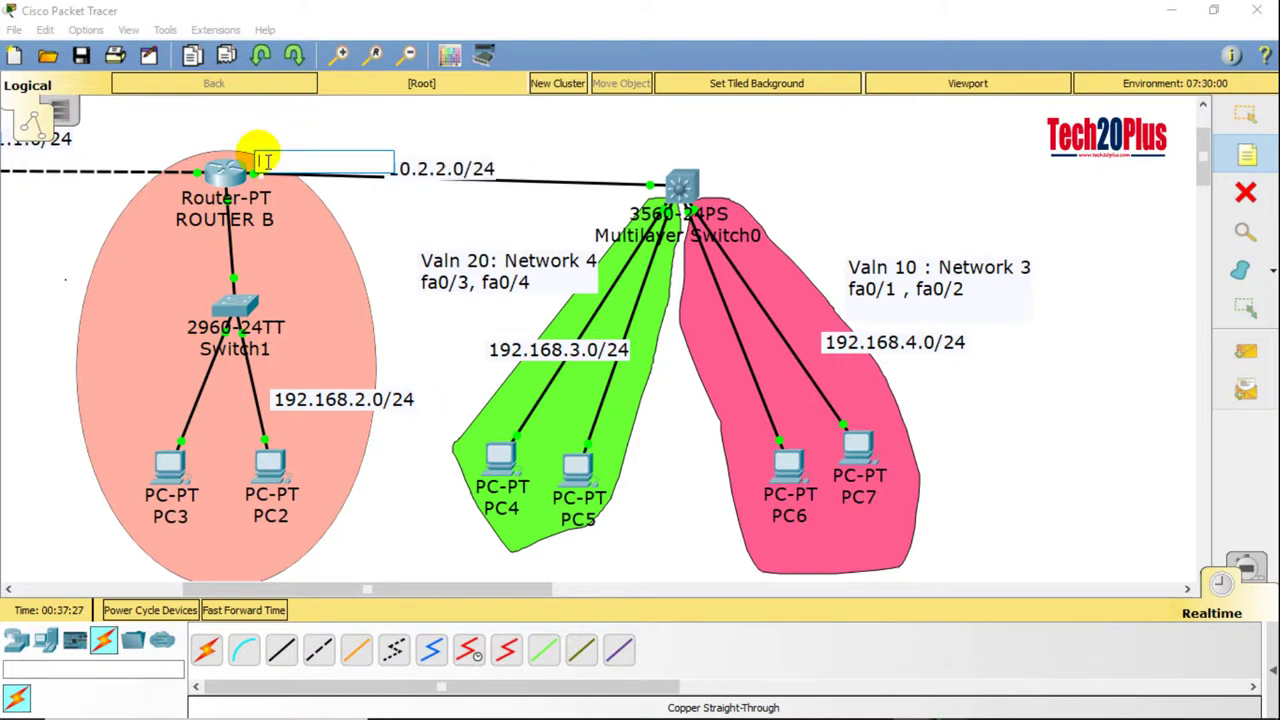
pyautogui.write('.1')
pyautogui.click(648, 172)
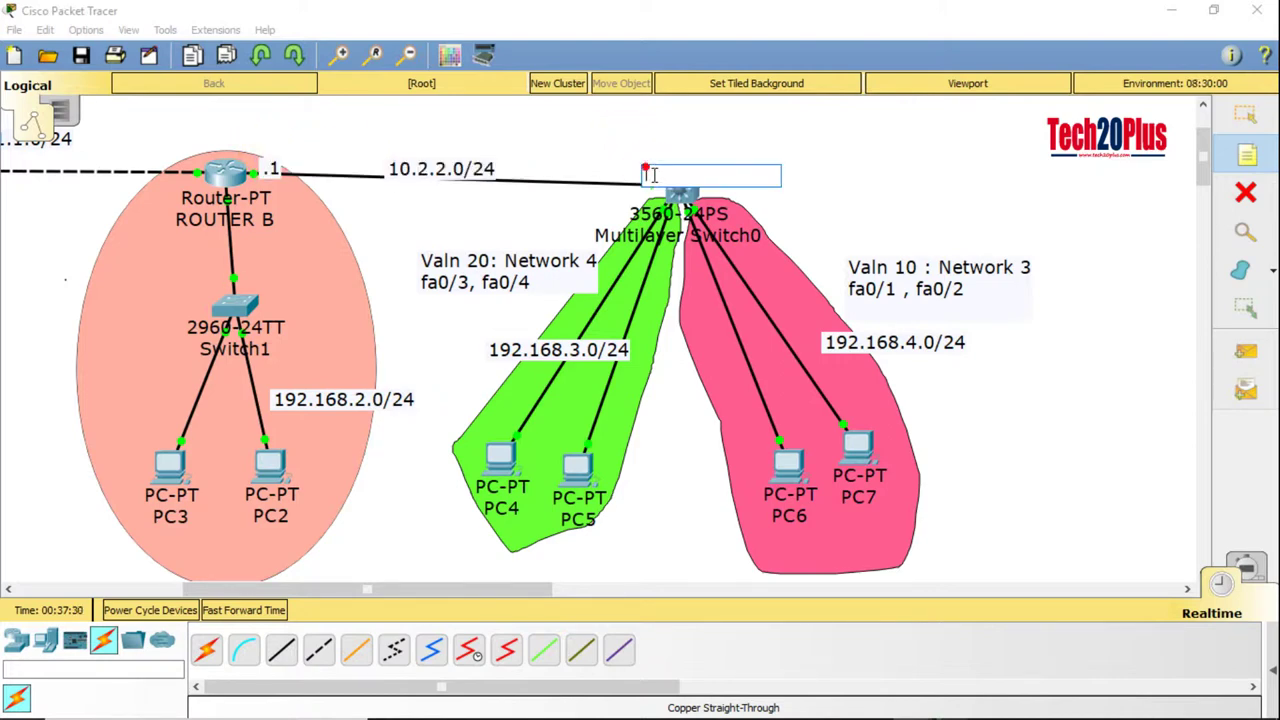
pyautogui.write('.2')
pyautogui.click(1075, 100)
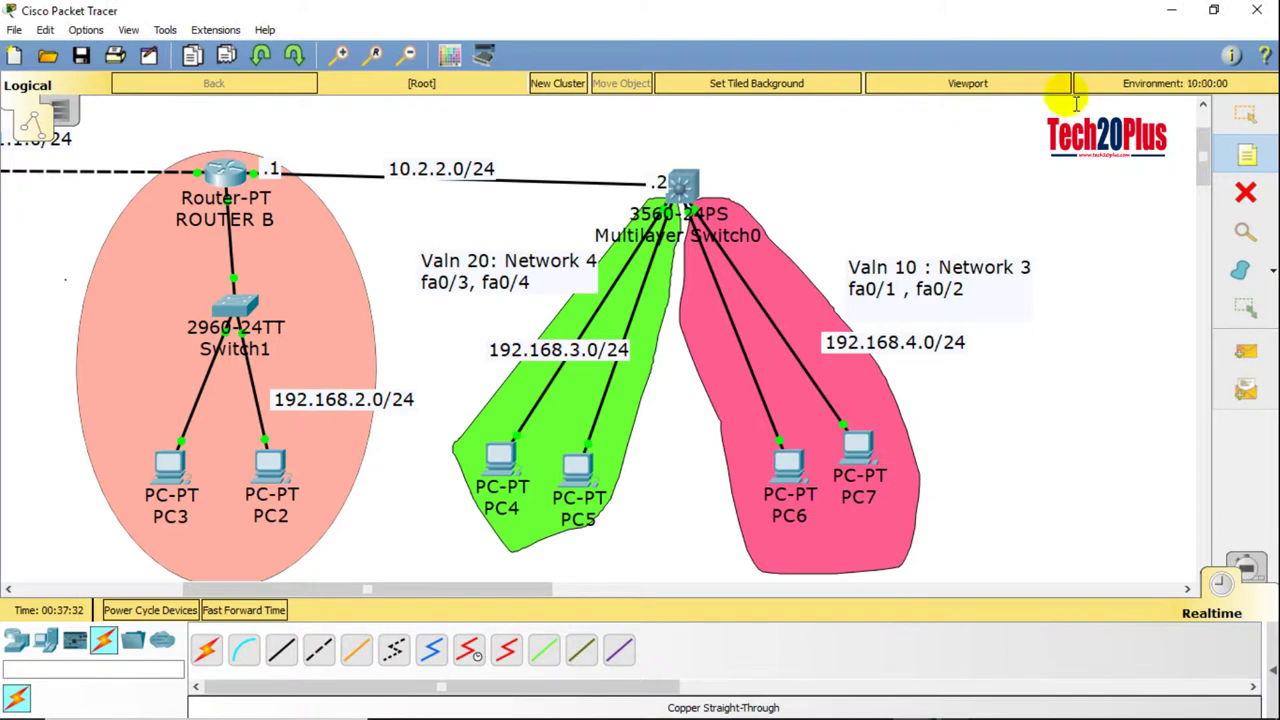
pyautogui.press('Escape')
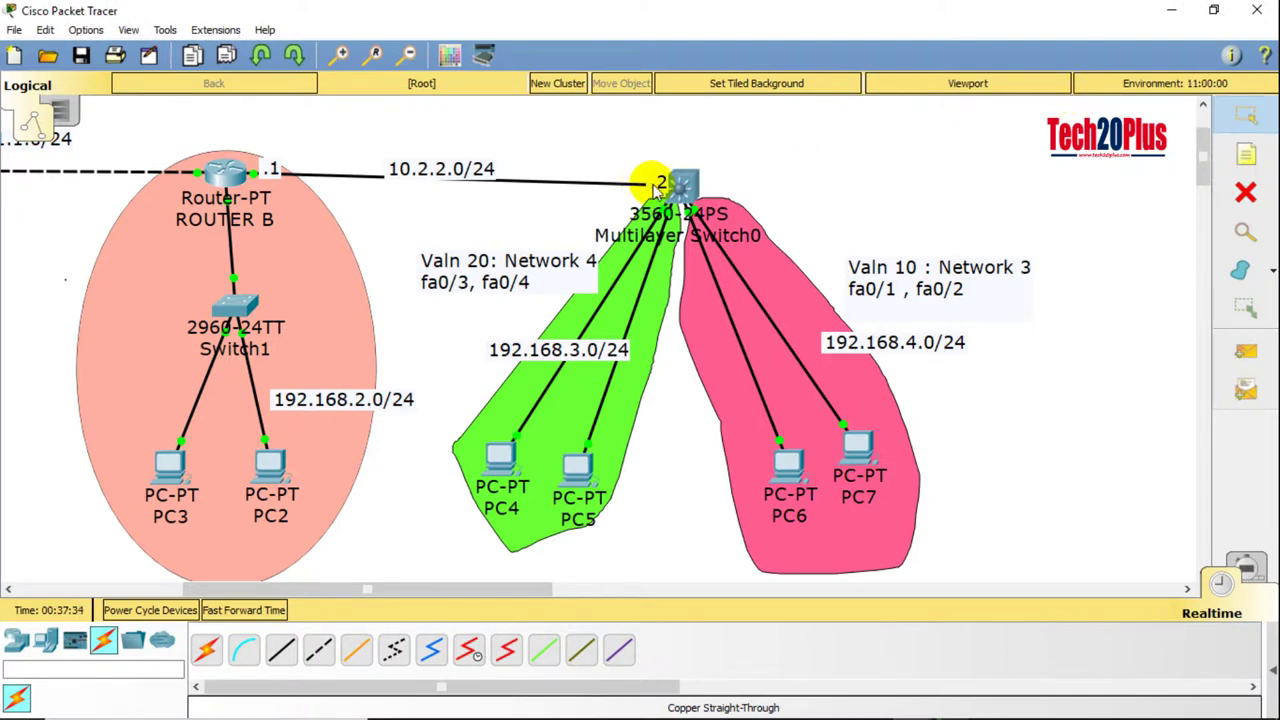
# Step: Move the .2 and .1 labels slightly above the link, clear of the cable ends
pyautogui.moveTo(654, 185); pyautogui.dragTo(648, 164)
pyautogui.click(272, 168)
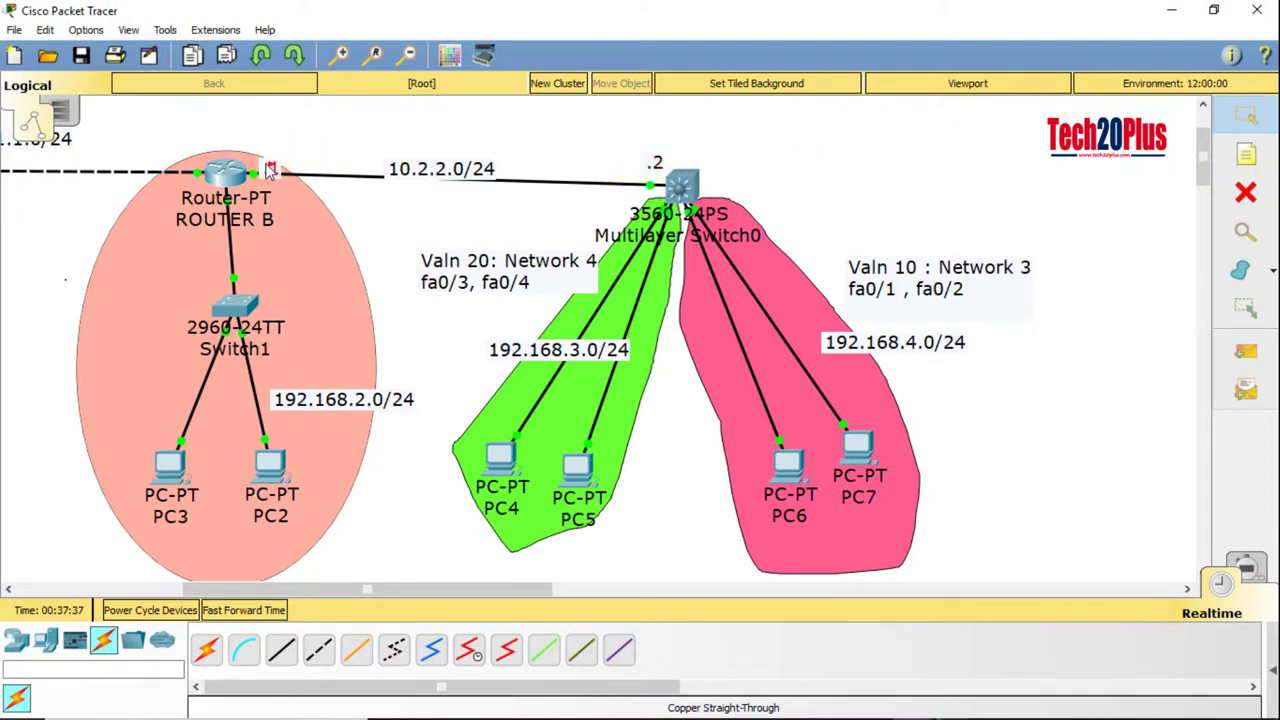
pyautogui.moveTo(270, 168); pyautogui.dragTo(258, 149)
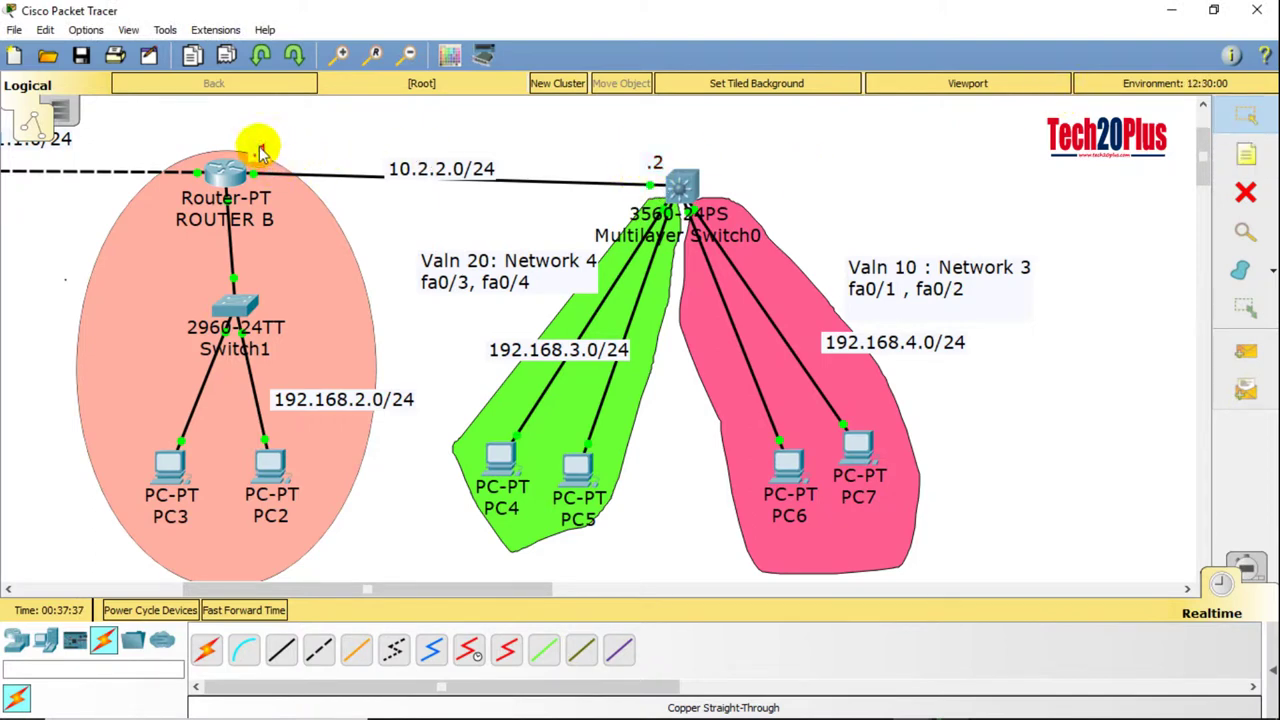
# Step: Reopen the multilayer switch's command line and assign VLAN 1 the address 10.2.2.2 with mask 255.255.255.0
pyautogui.click(683, 190)
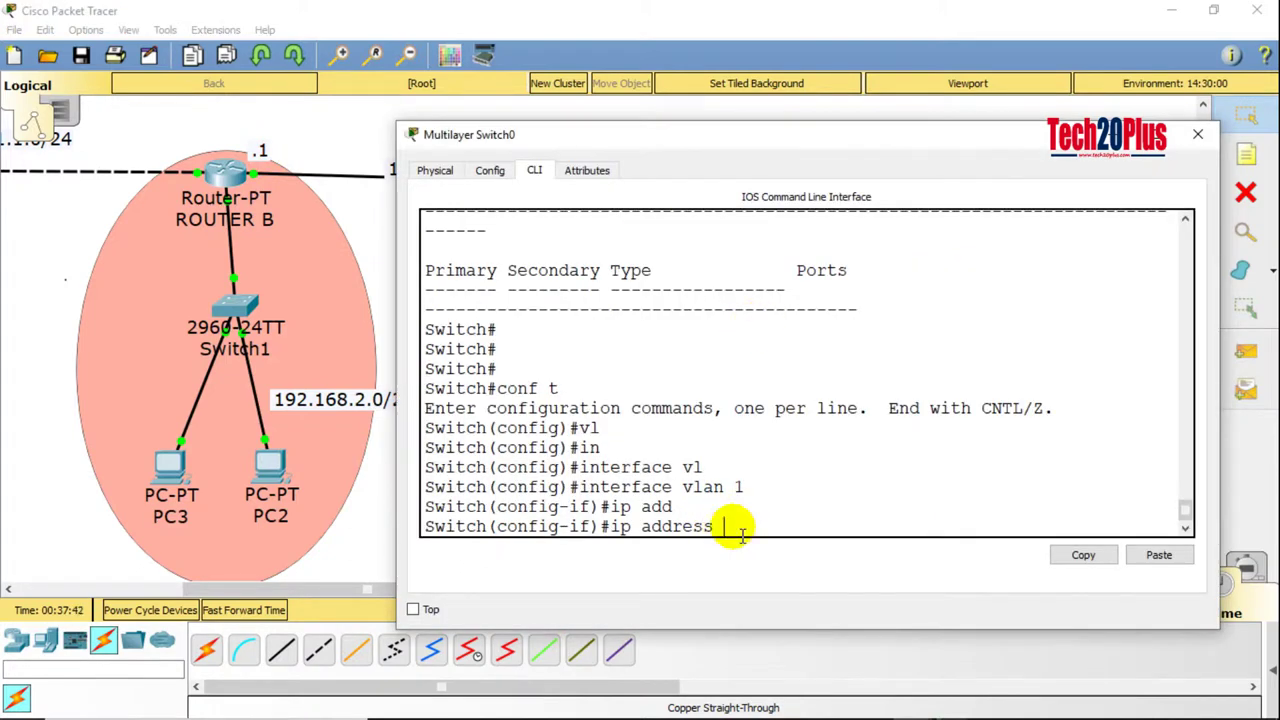
pyautogui.write('2.2 255.255.255.255.0')
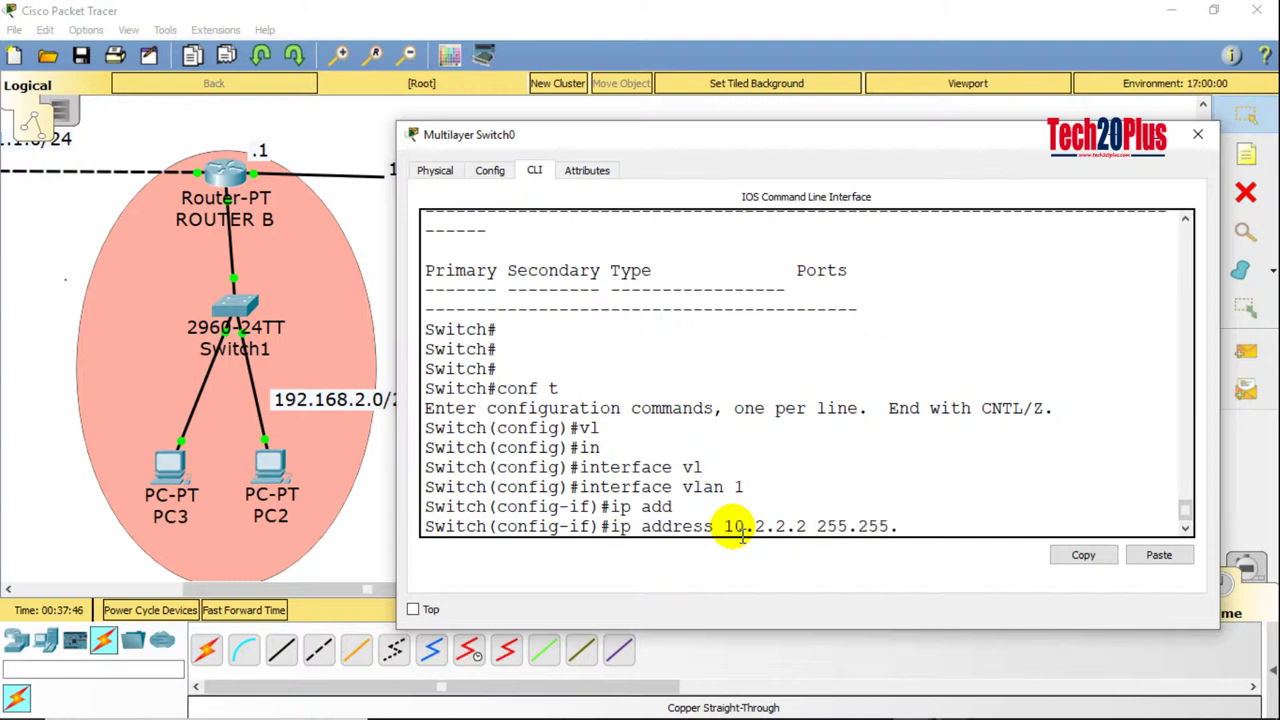
pyautogui.press('Return')
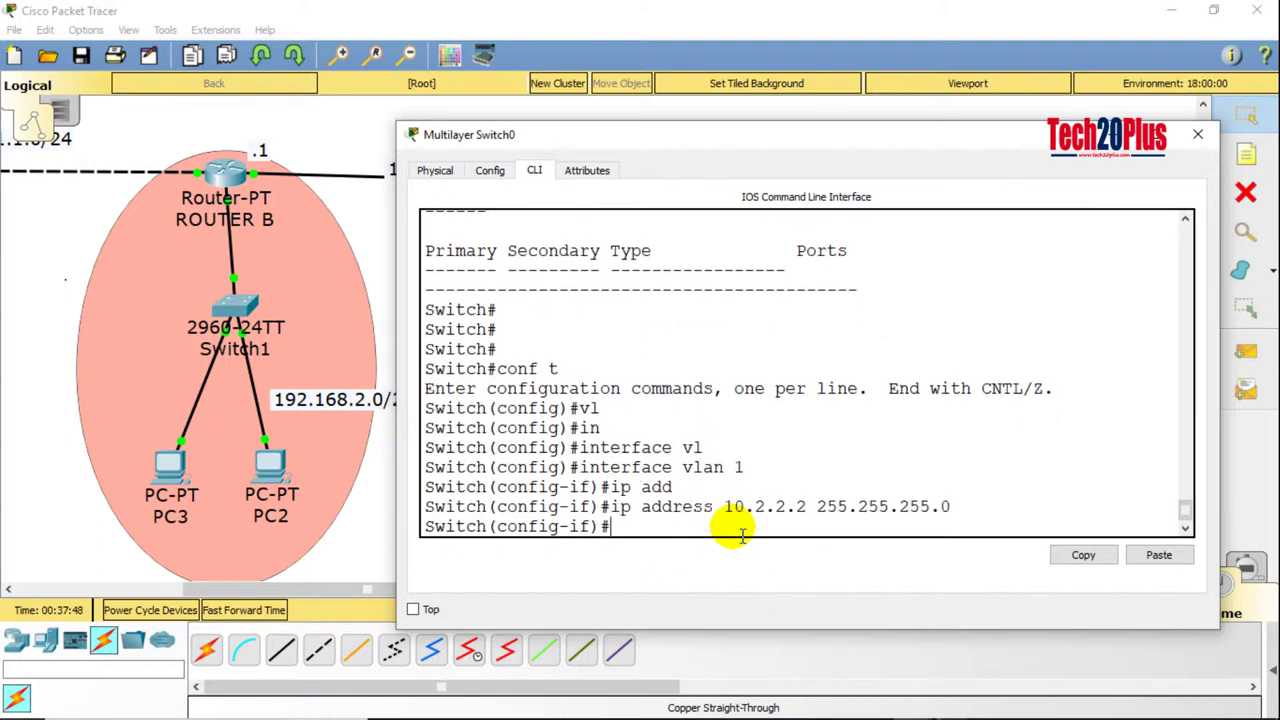
# Step: Enable the switch's VLAN 1 interface with no shut and exit to global configuration mode
pyautogui.write('no shut')
pyautogui.press('Return')
pyautogui.press('Return')
pyautogui.press('Return')
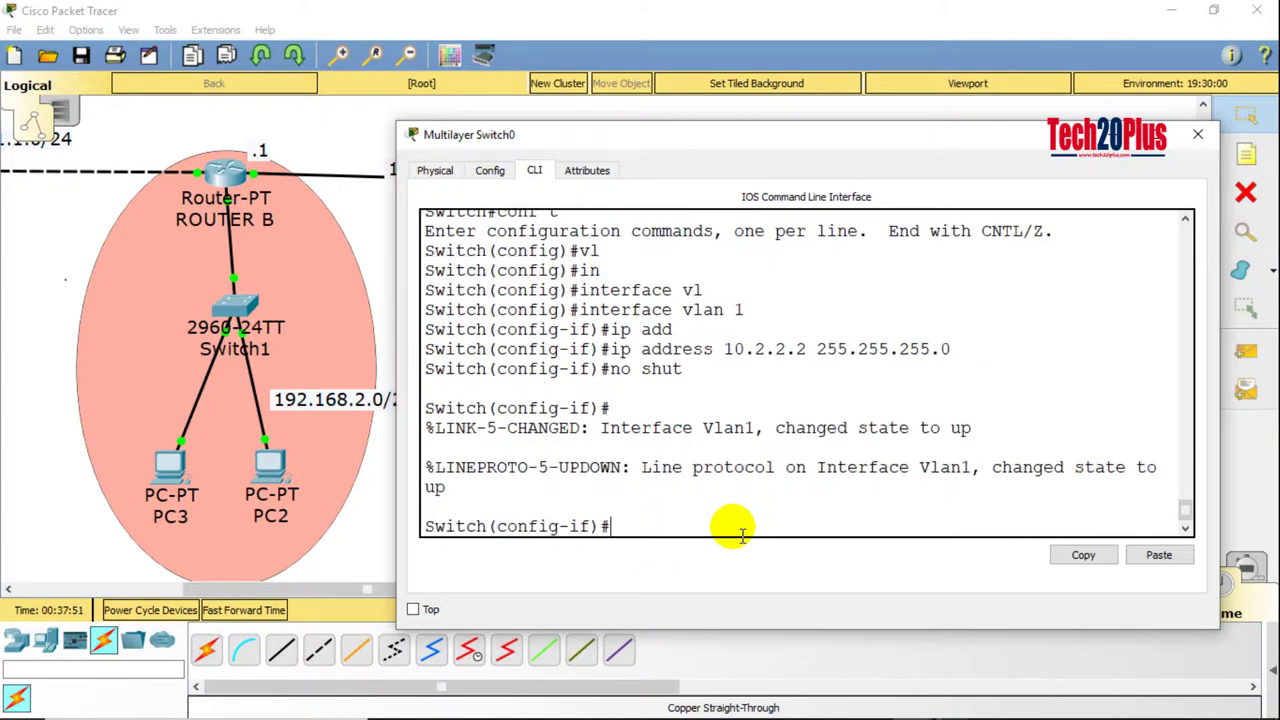
pyautogui.write('exit')
pyautogui.press('Return')
pyautogui.press('Return')
pyautogui.press('Return')
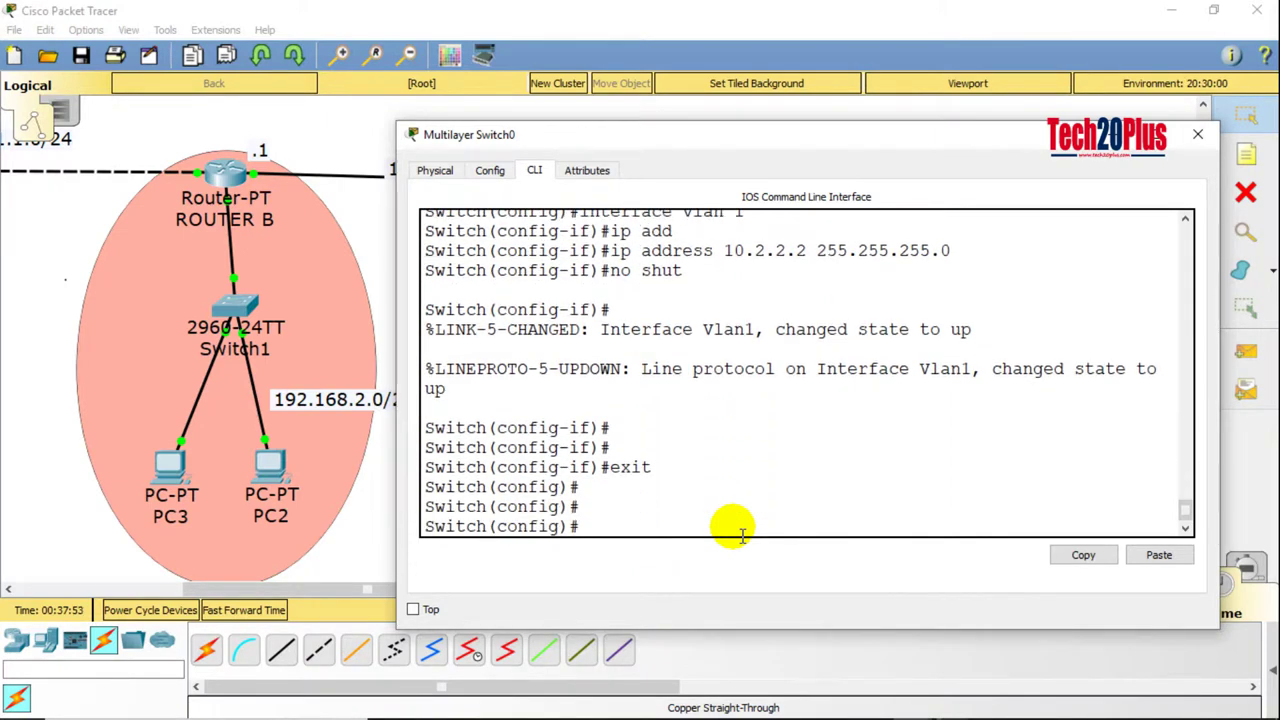
# Step: Close the switch window, open Router B's command line and enter privileged mode with ena
pyautogui.click(1197, 134)
pyautogui.click(224, 168)
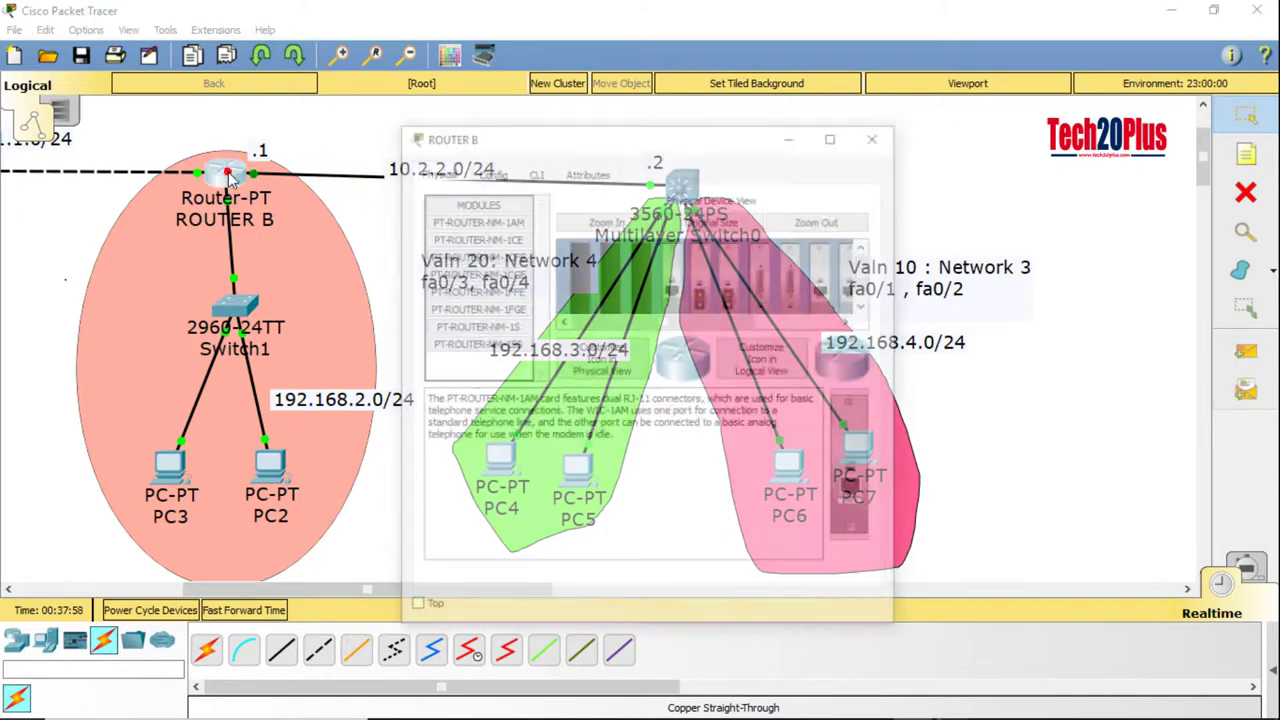
pyautogui.click(535, 172)
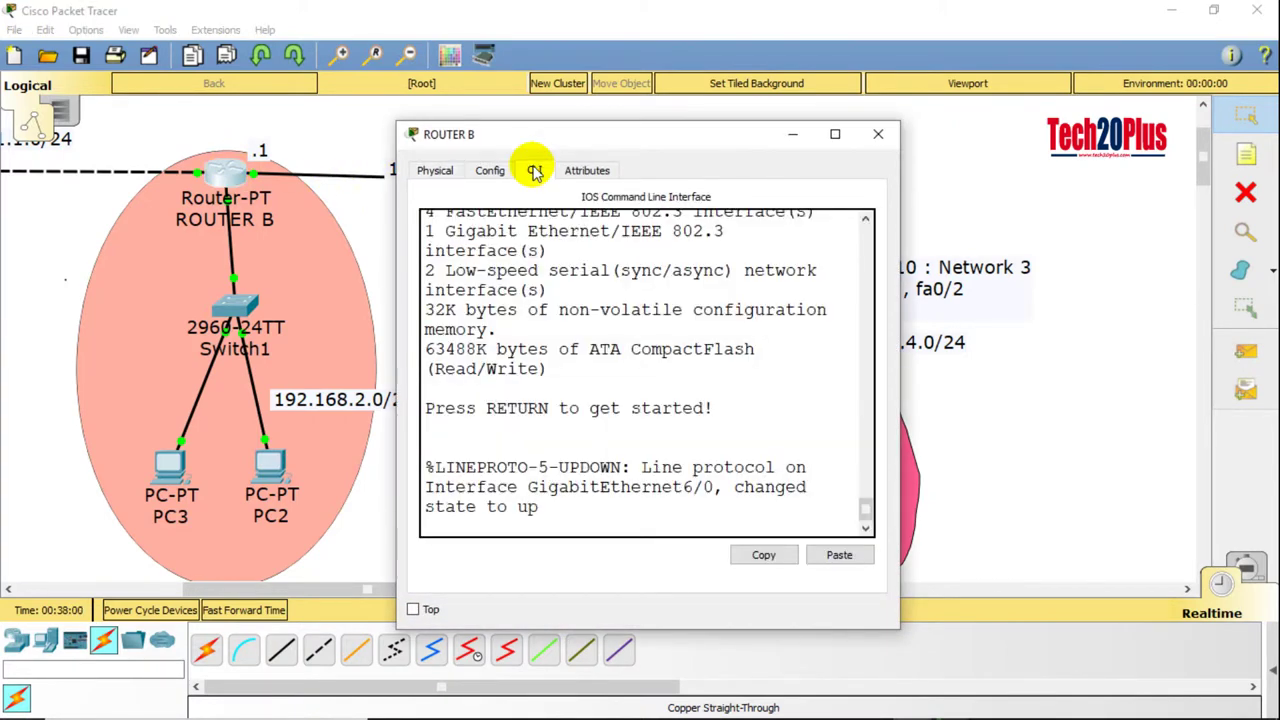
pyautogui.press('Return')
pyautogui.press('Return')
pyautogui.press('Return')
pyautogui.write('ena')
pyautogui.press('Return')
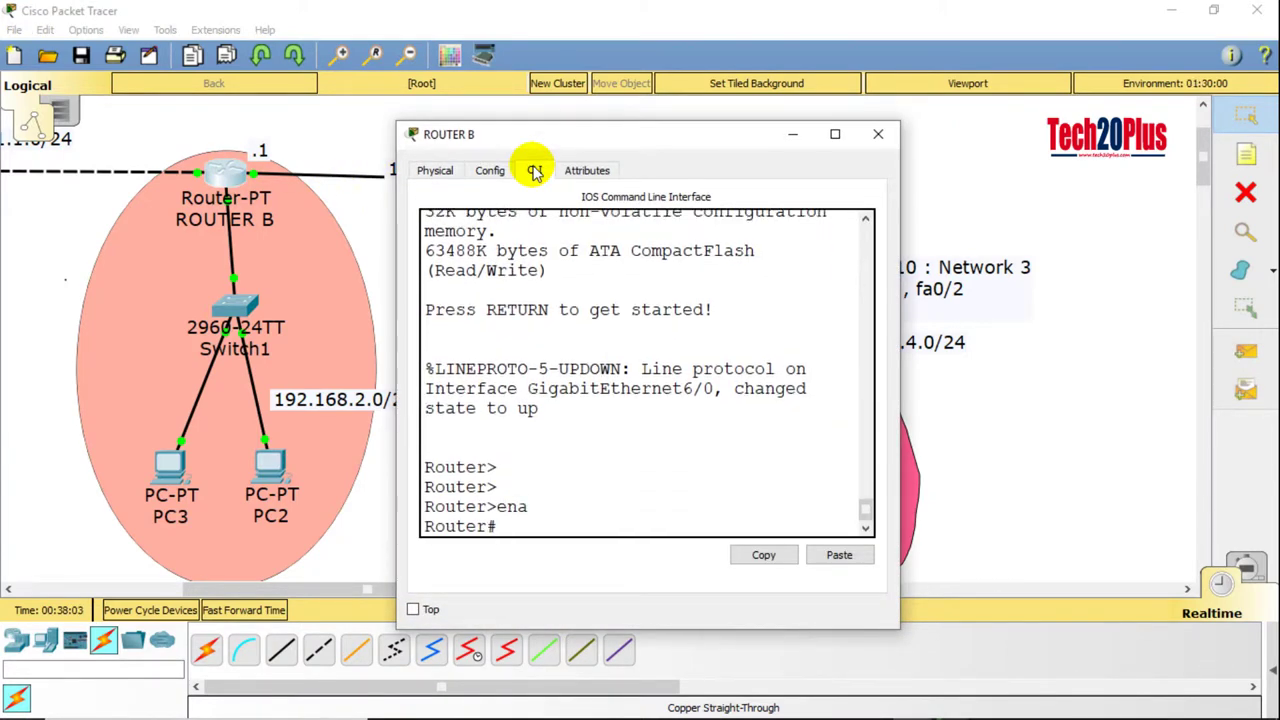
# Step: Display Router B's interface summary with sh ip interface bri
pyautogui.write('sh ip int')
pyautogui.press('Tab')
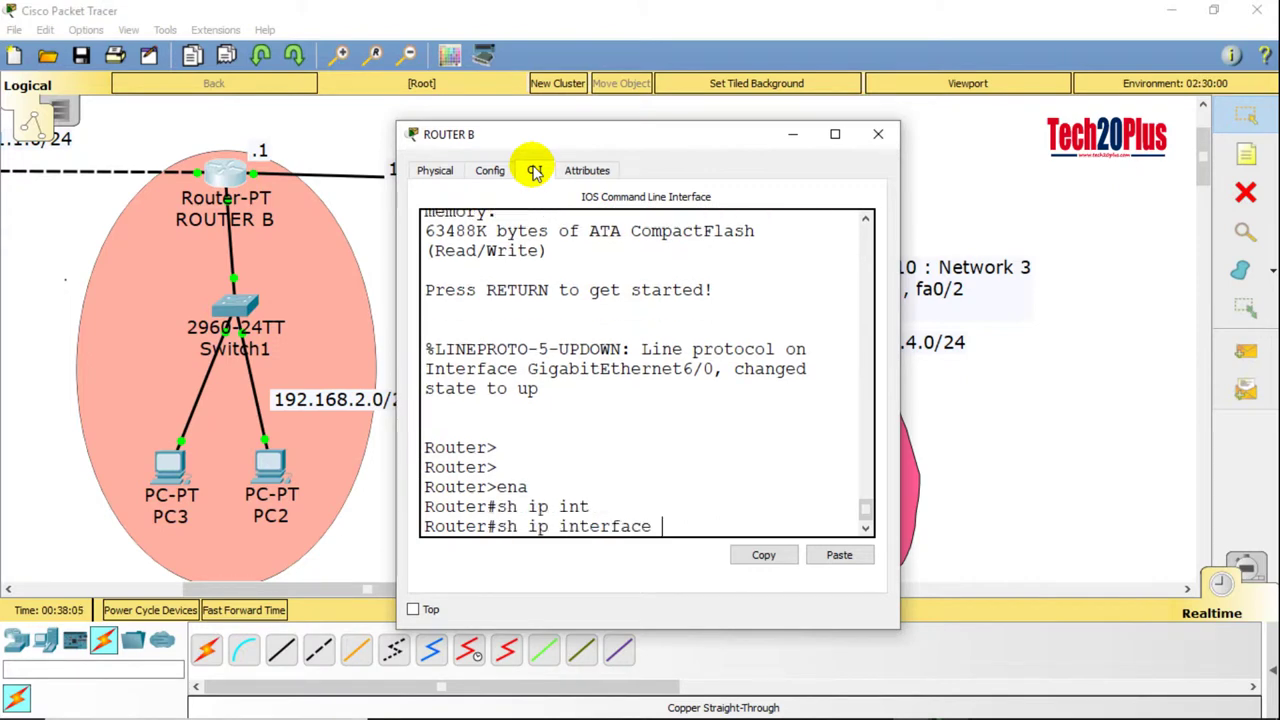
pyautogui.write('bri')
pyautogui.press('Return')
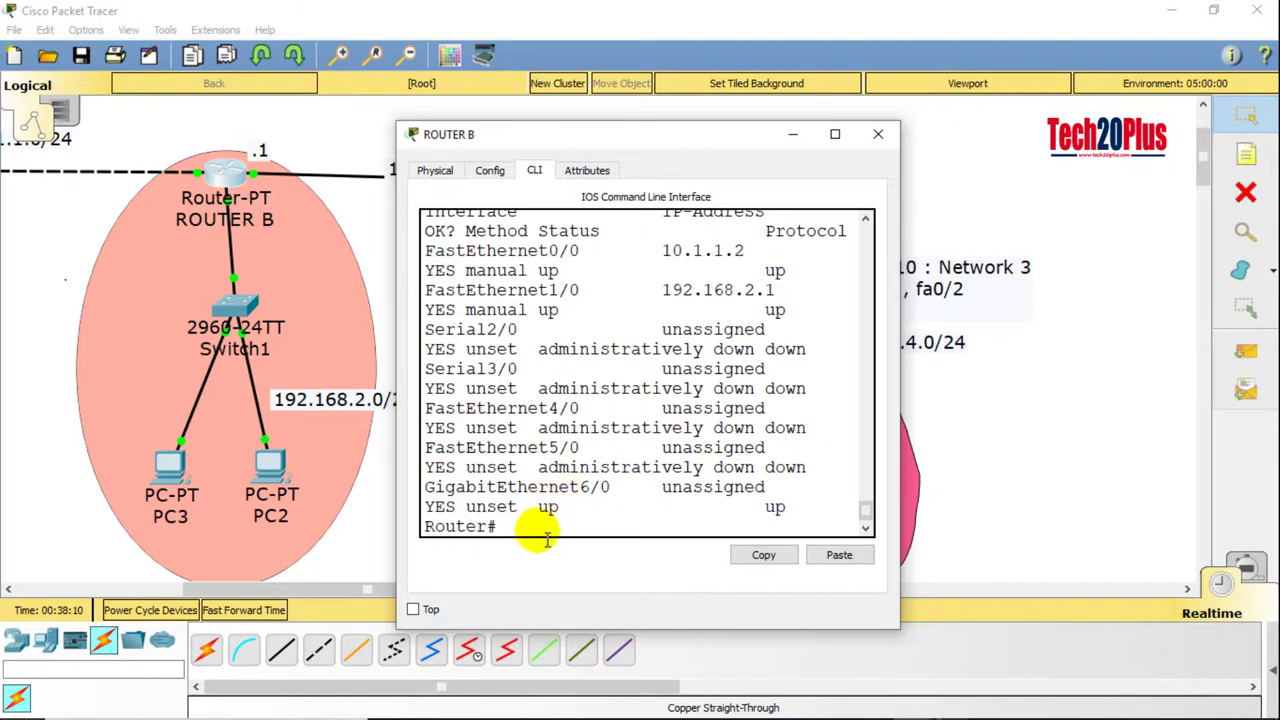
pyautogui.press('Return')
pyautogui.press('Return')
pyautogui.press('Return')
pyautogui.press('Return')
# Step: Enter global configuration mode on Router B with conf t
pyautogui.write('conf tr')
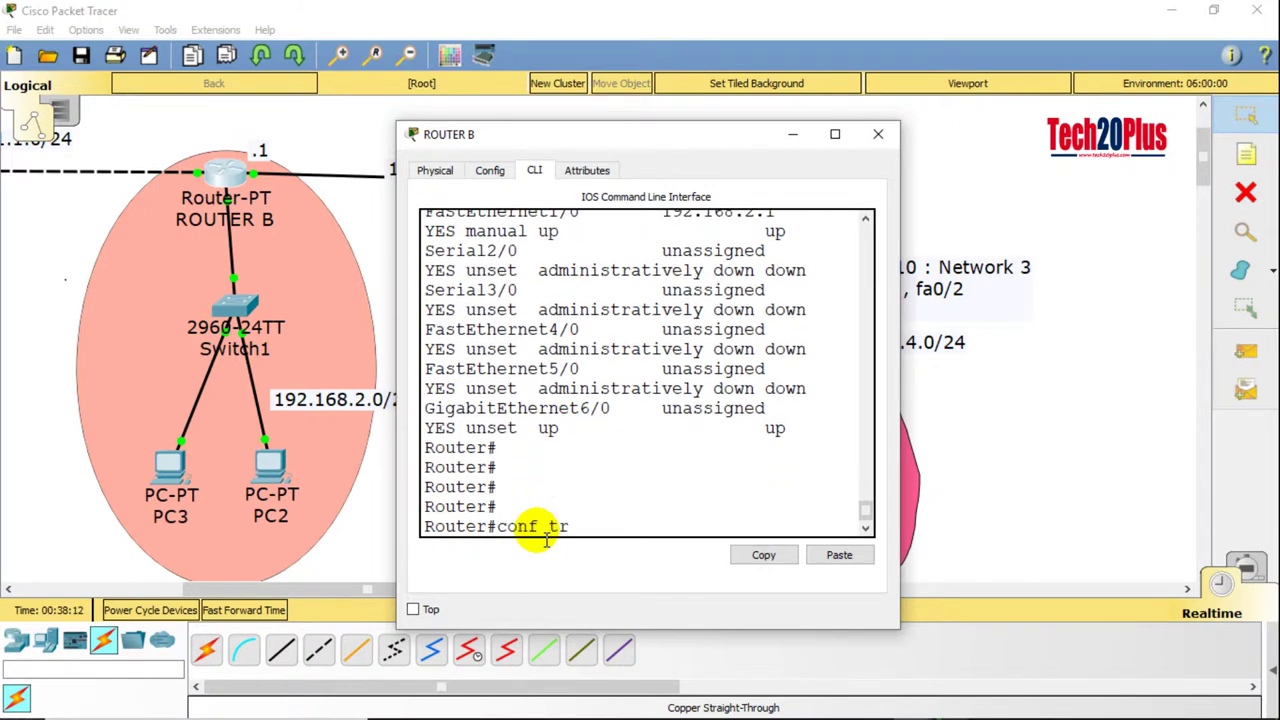
pyautogui.press('Return')
pyautogui.press('Up')
pyautogui.press('BackSpace')
pyautogui.press('Return')
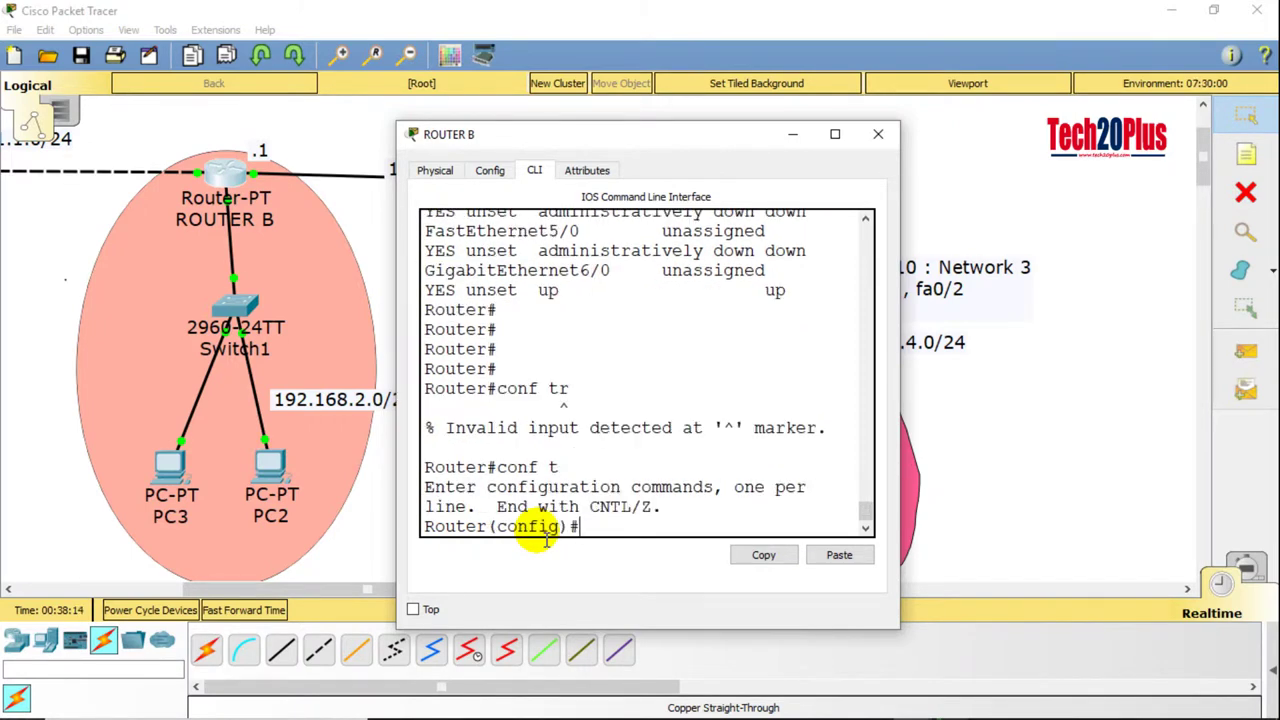
# Step: Enter interface configuration mode for Router B's gigabitEthernet 6/0
pyautogui.write('int')
pyautogui.press('Tab')
pyautogui.write('fa0')
pyautogui.press('BackSpace')
pyautogui.press('BackSpace')
pyautogui.press('BackSpace')
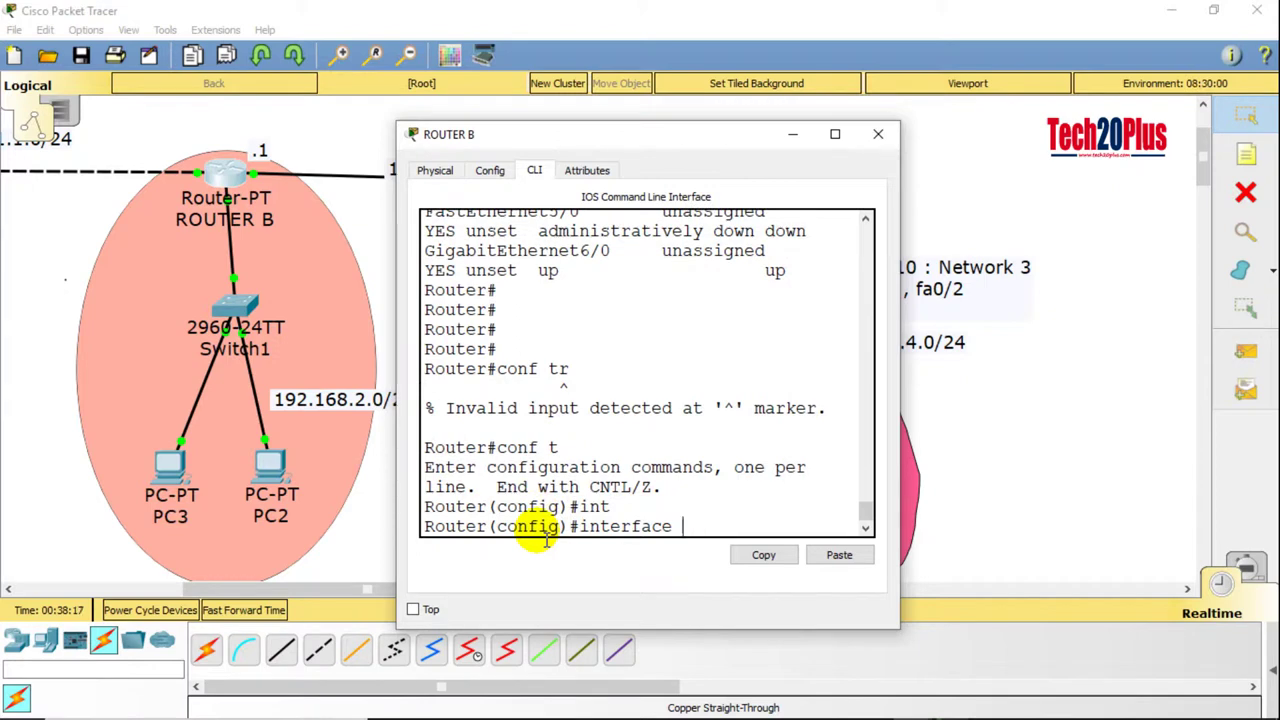
pyautogui.write('gi')
pyautogui.press('Tab')
pyautogui.write('6/0')
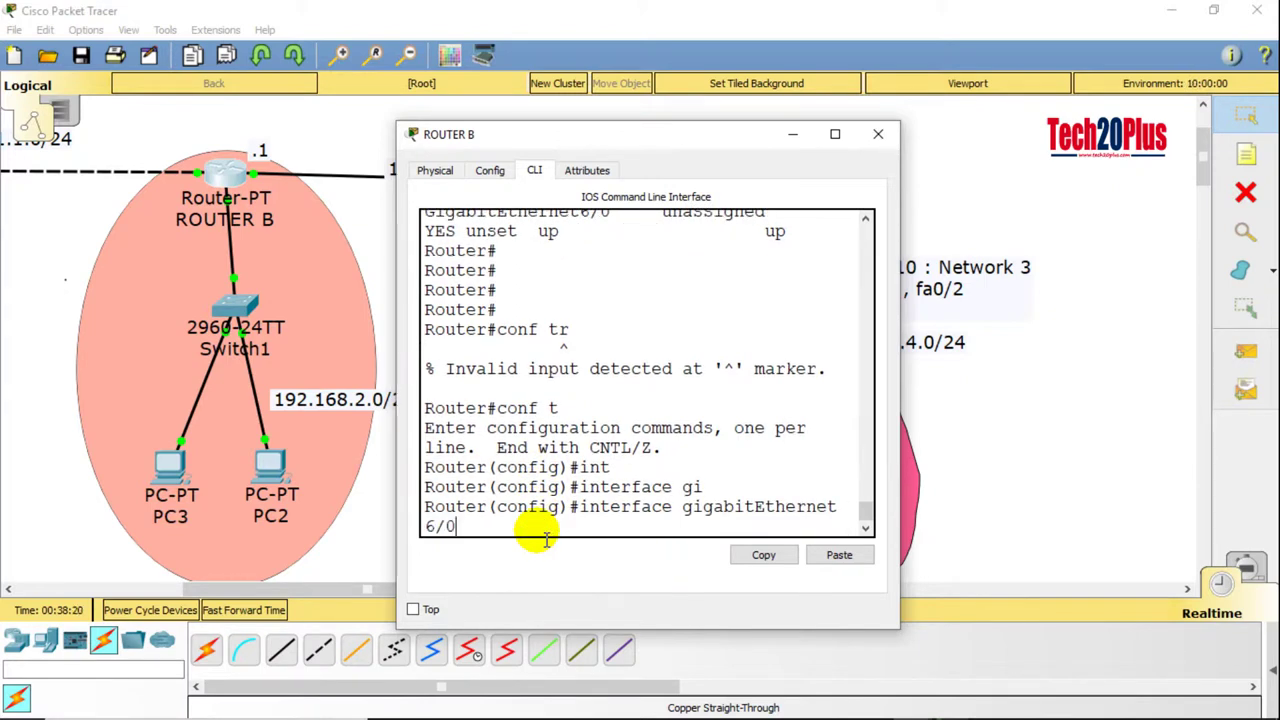
pyautogui.press('Return')
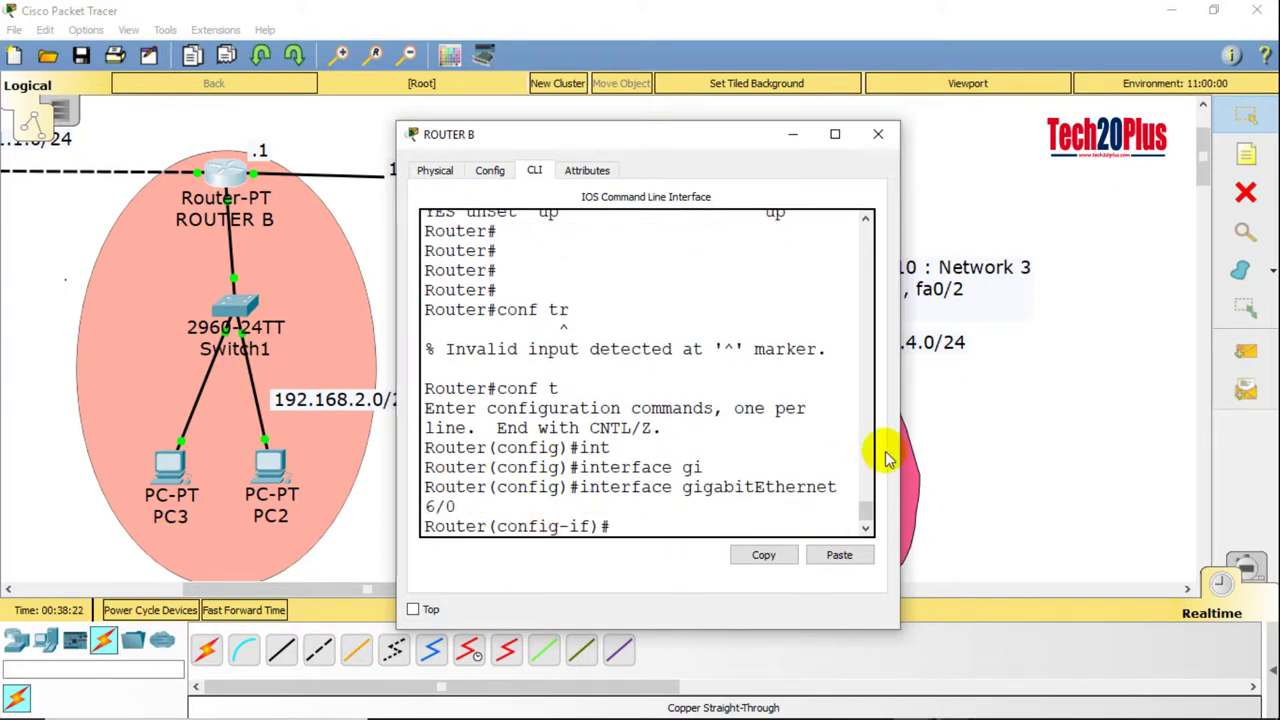
# Step: Widen the Router B window and assign gigabitEthernet 6/0 the address 10.2.2.1 with mask 255.255.255.0
pyautogui.moveTo(899, 415); pyautogui.dragTo(1228, 385)
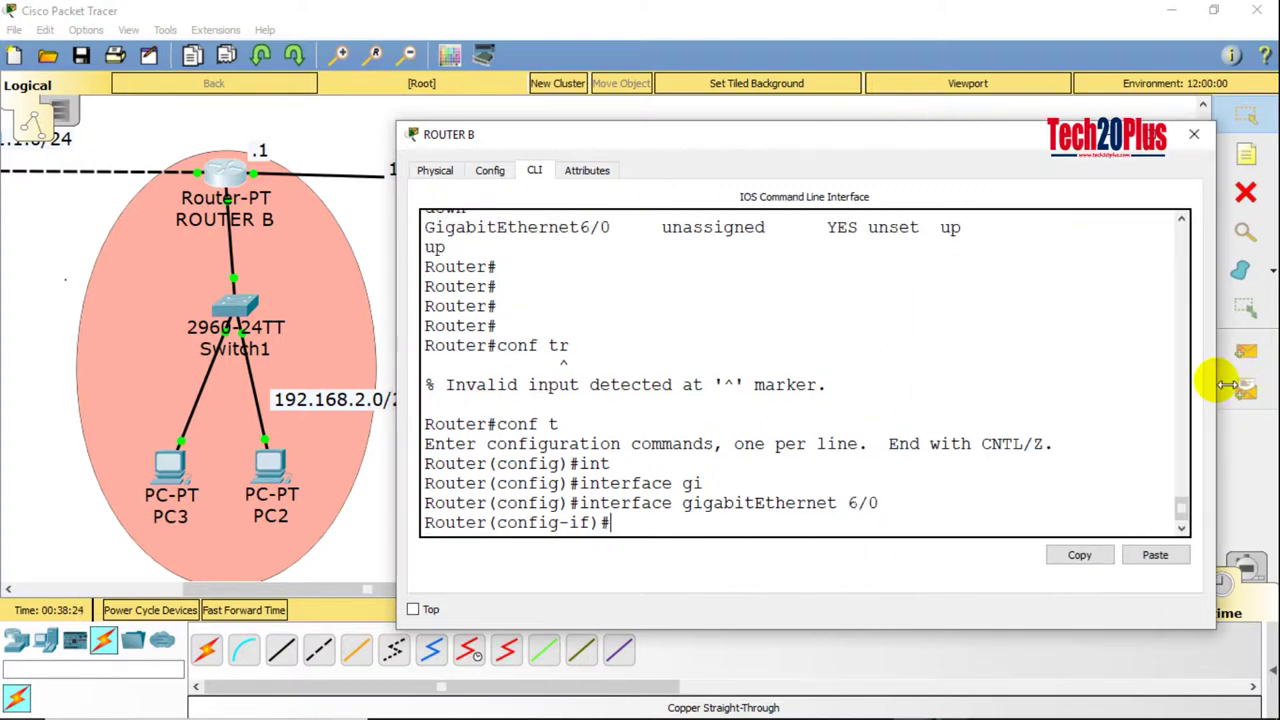
pyautogui.write('ip add 10.2.2.1 2')
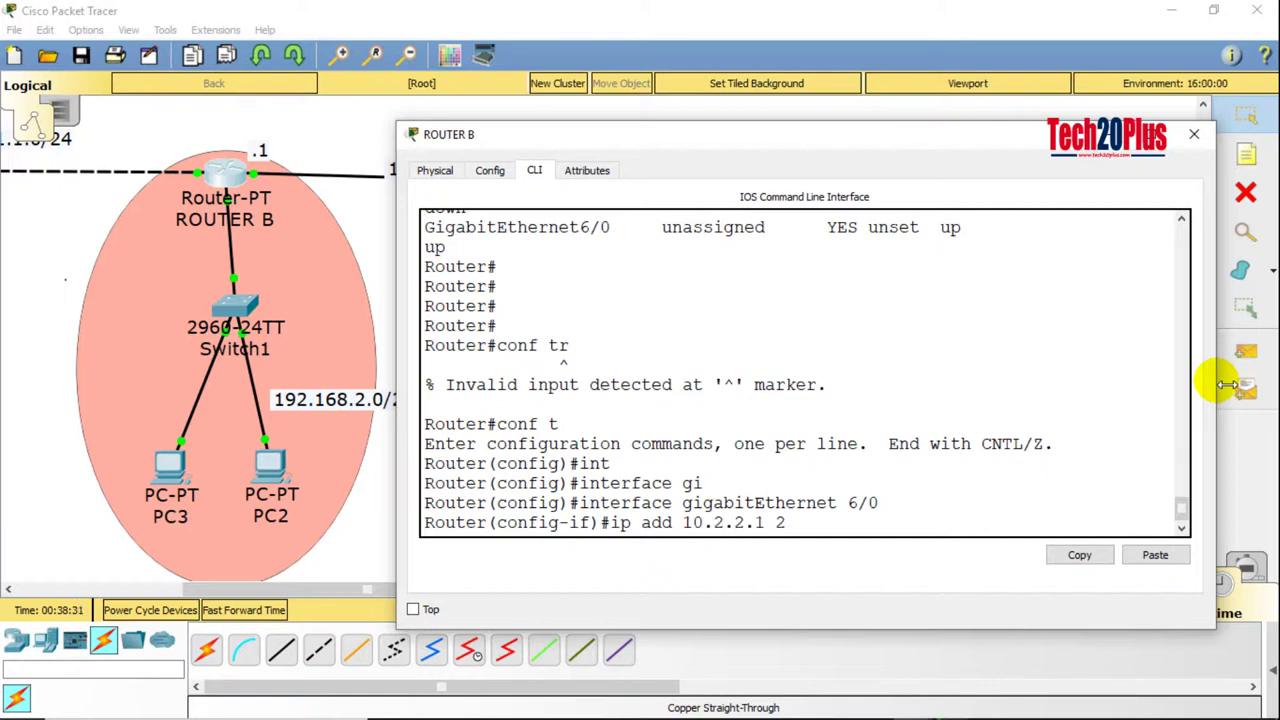
pyautogui.write('55.255.255.')
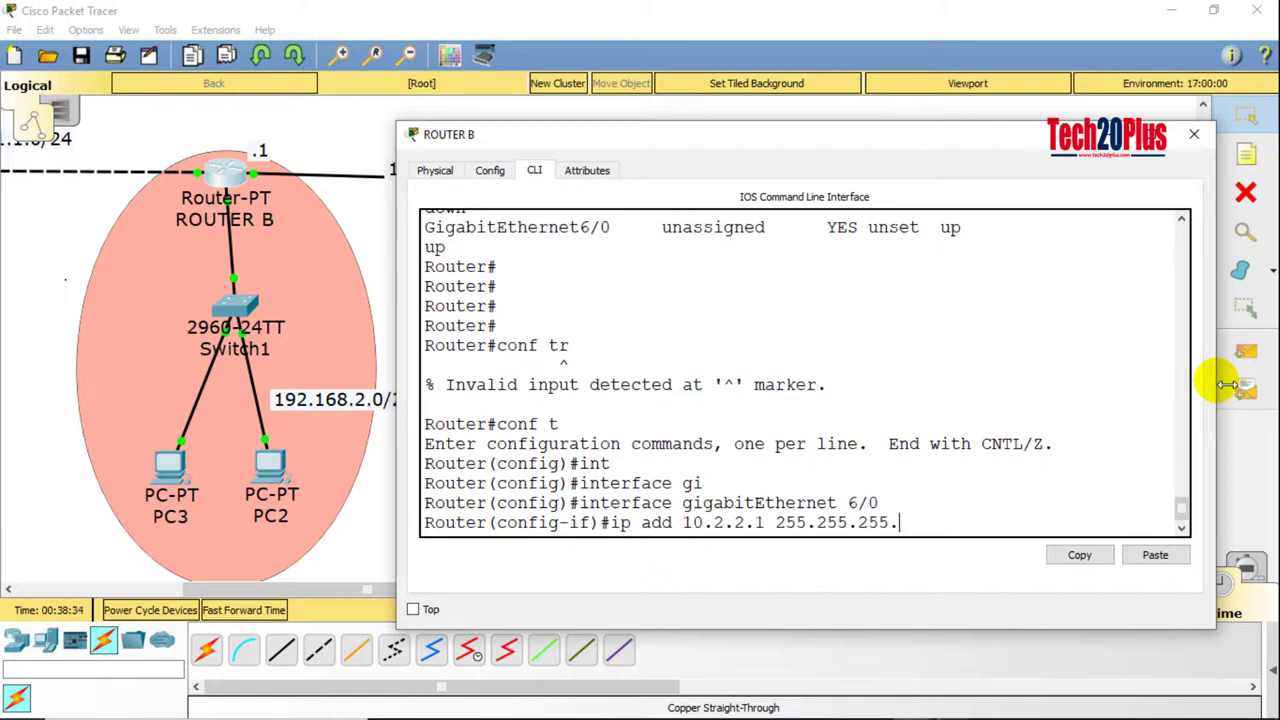
pyautogui.write('0')
pyautogui.press('Return')
# Step: Enable gigabitEthernet 6/0 with no shut and exit to Router B's global configuration mode
pyautogui.write('no shut')
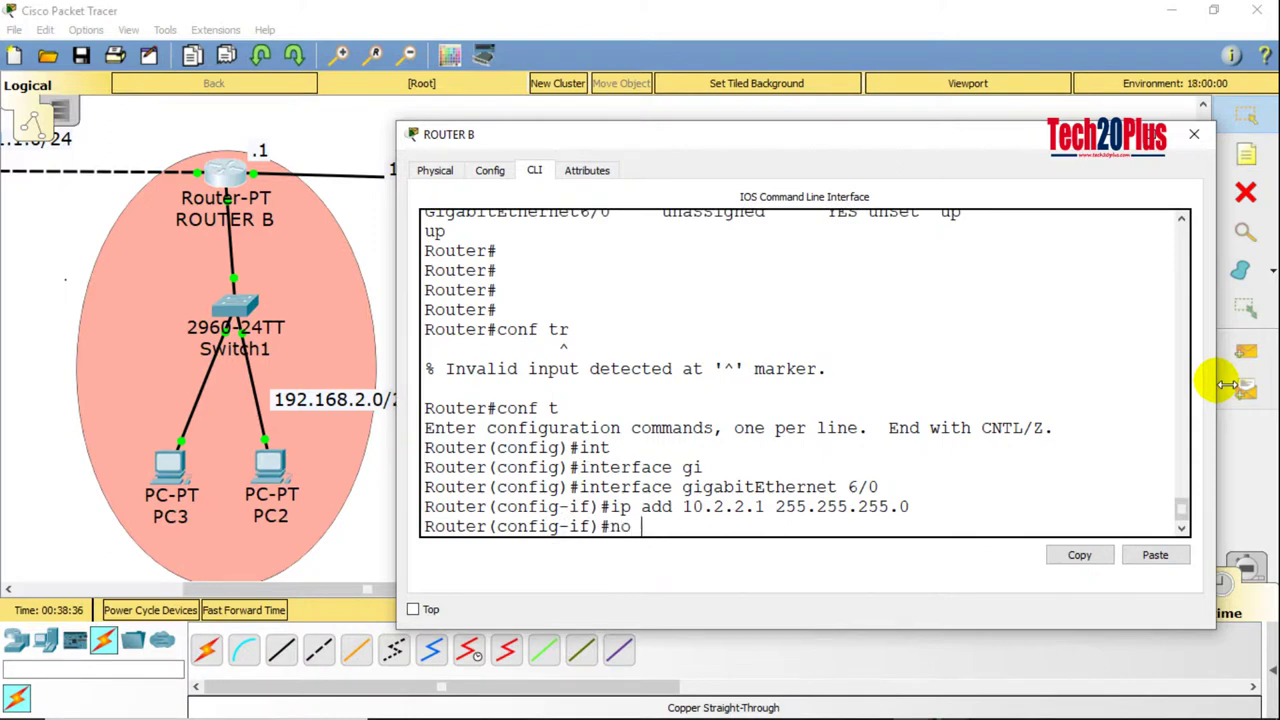
pyautogui.press('Return')
pyautogui.press('Return')
pyautogui.press('Return')
pyautogui.write('ex')
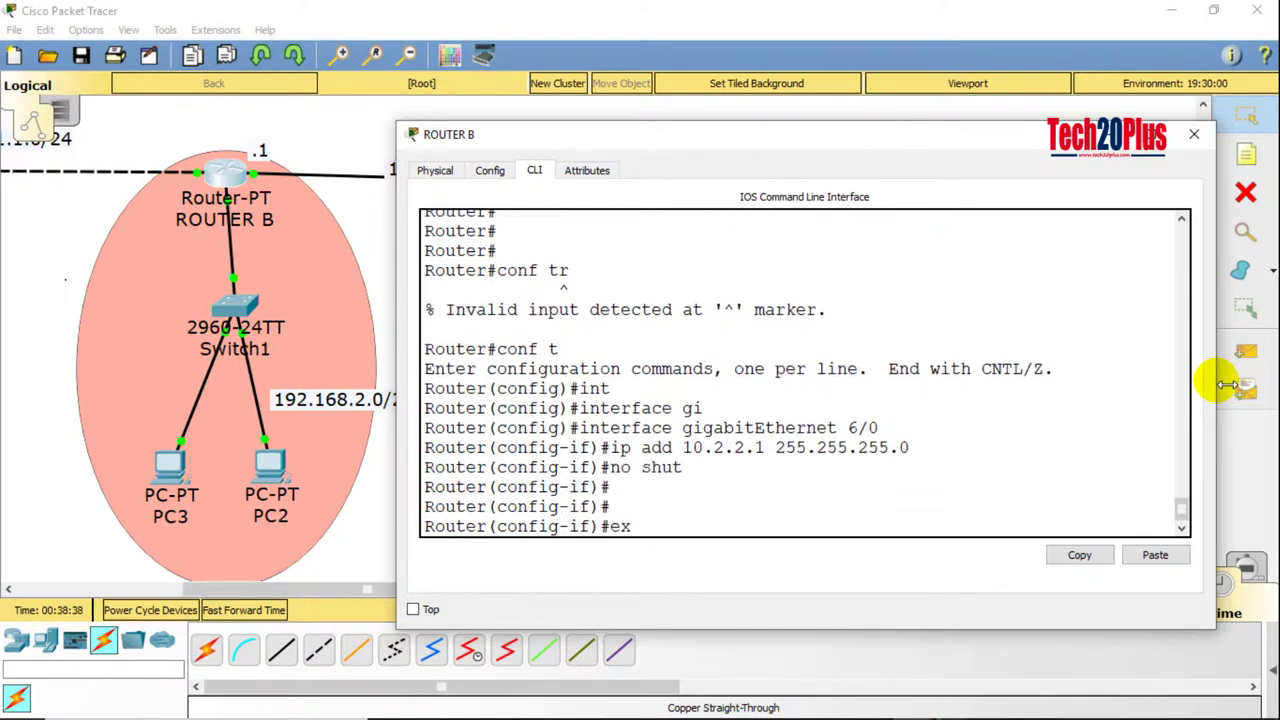
pyautogui.write('it')
pyautogui.press('Return')
pyautogui.press('Return')
pyautogui.press('Return')
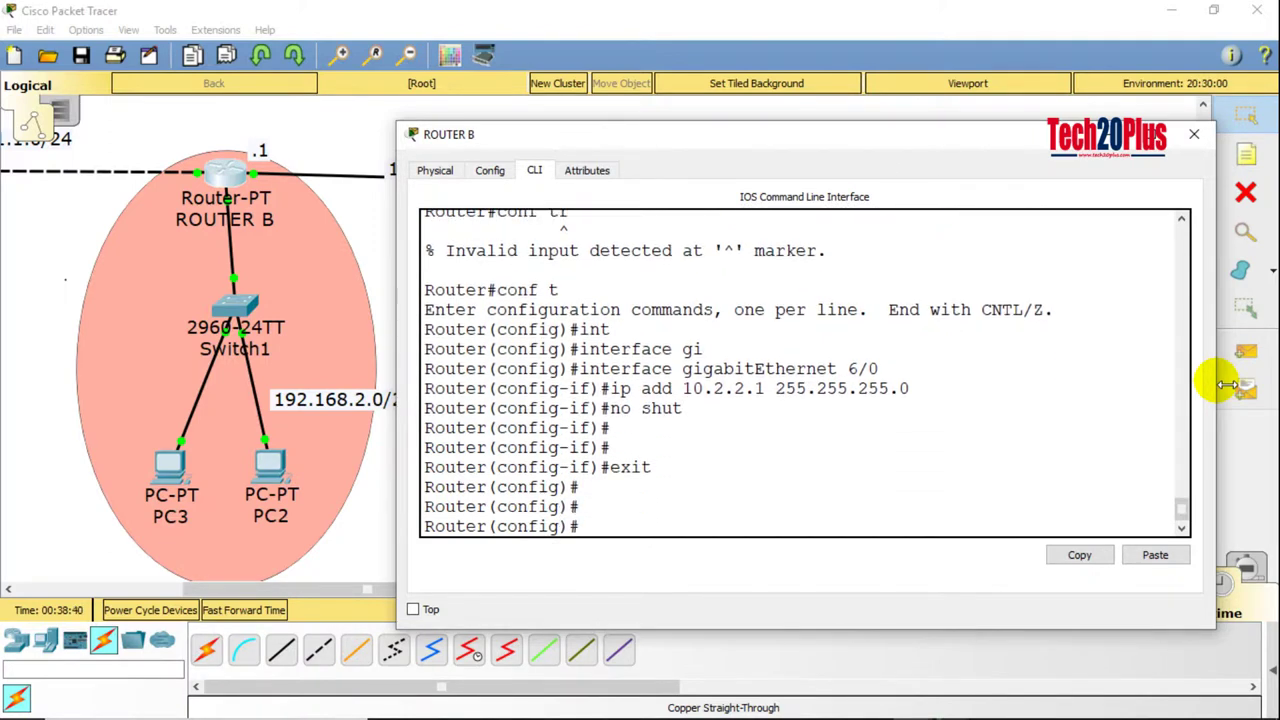
# Step: Return Router B to privileged mode, ping 10.2.2.2 to test the link to the multilayer switch, and close its window
pyautogui.hotkey('ctrl', 'z')
pyautogui.press('Return')
pyautogui.press('Return')
pyautogui.write('pi')
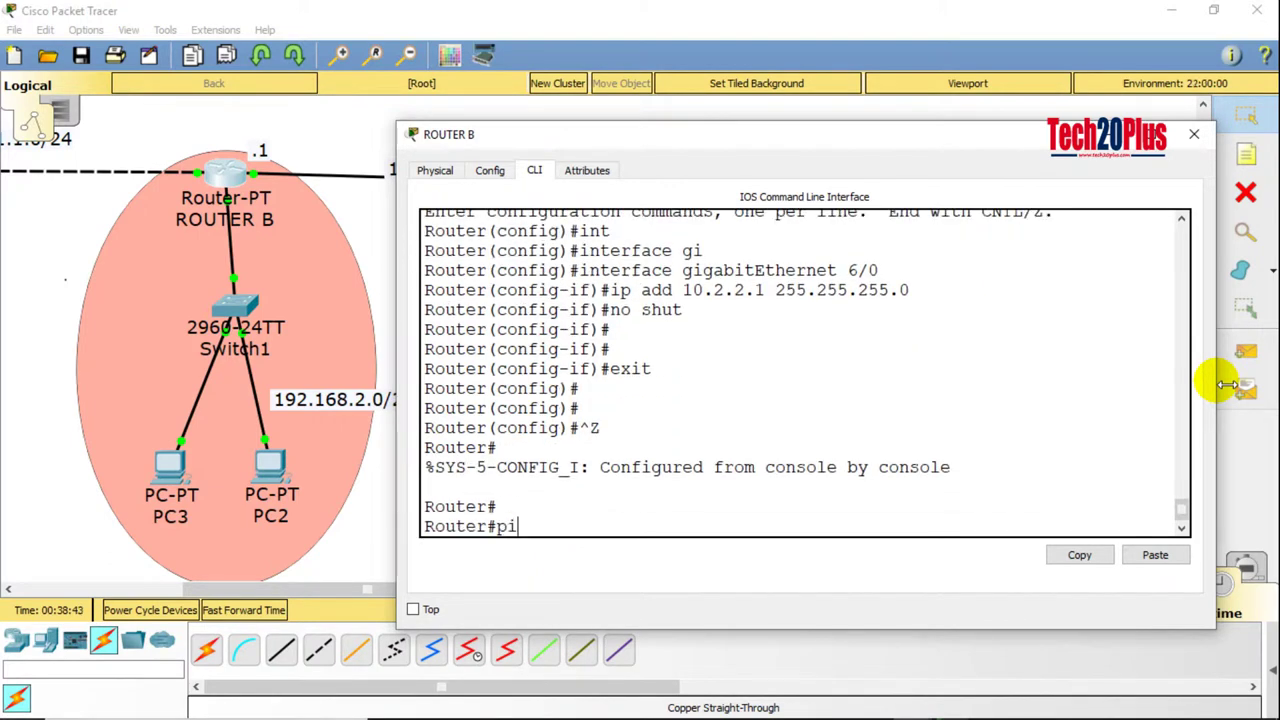
pyautogui.write('ng 10.2.2.2')
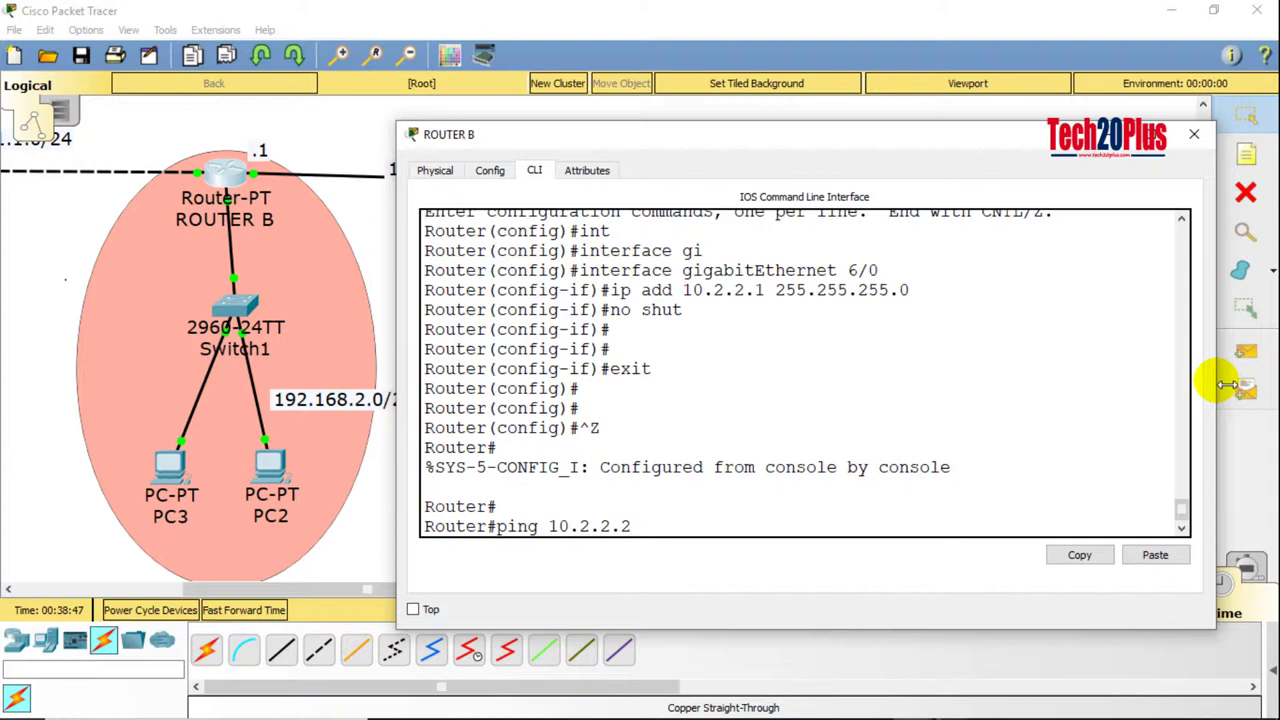
pyautogui.press('Return')
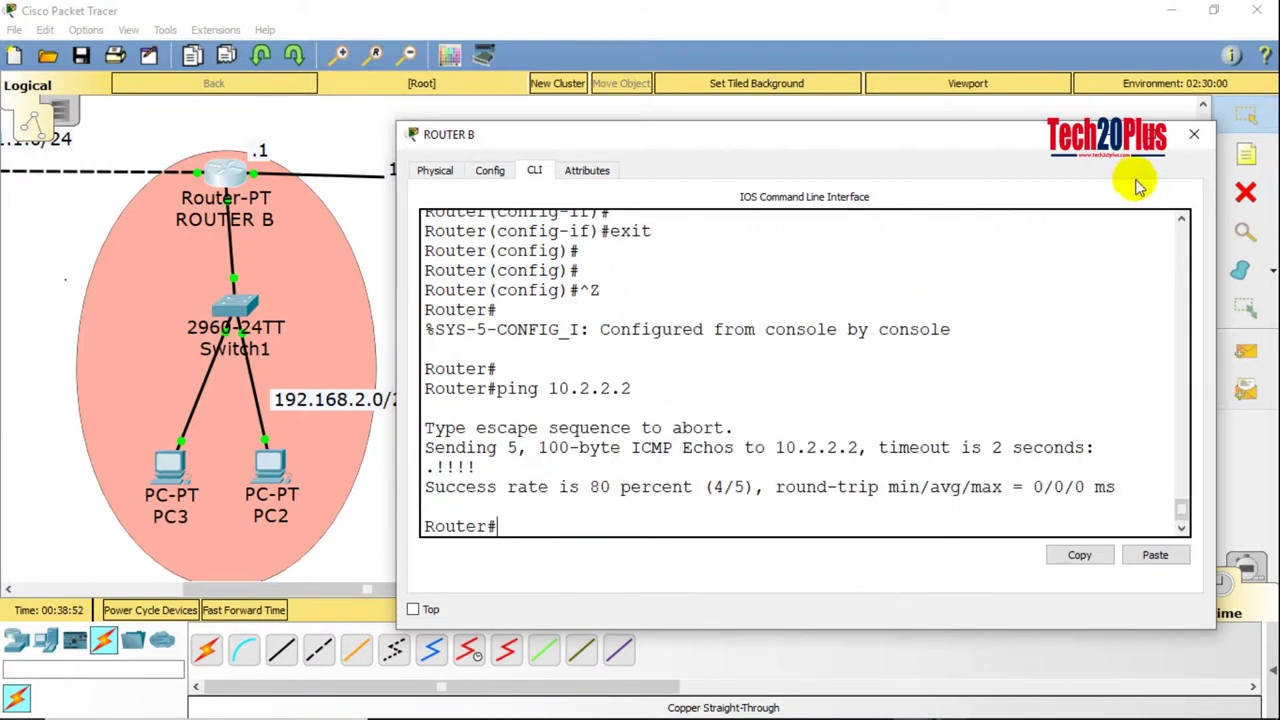
pyautogui.click(1193, 134)
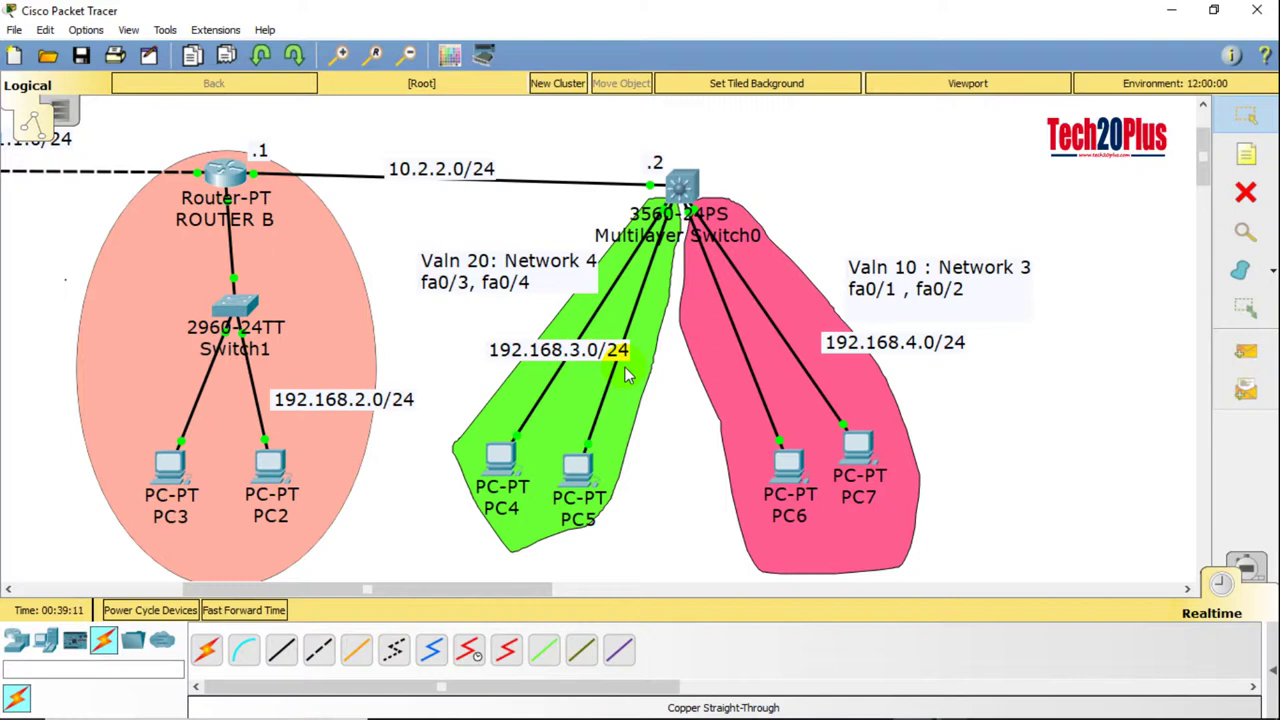
# Step: Open the multilayer switch's command line, widen its window, and enter interface configuration mode for VLAN 10
pyautogui.click(684, 187)
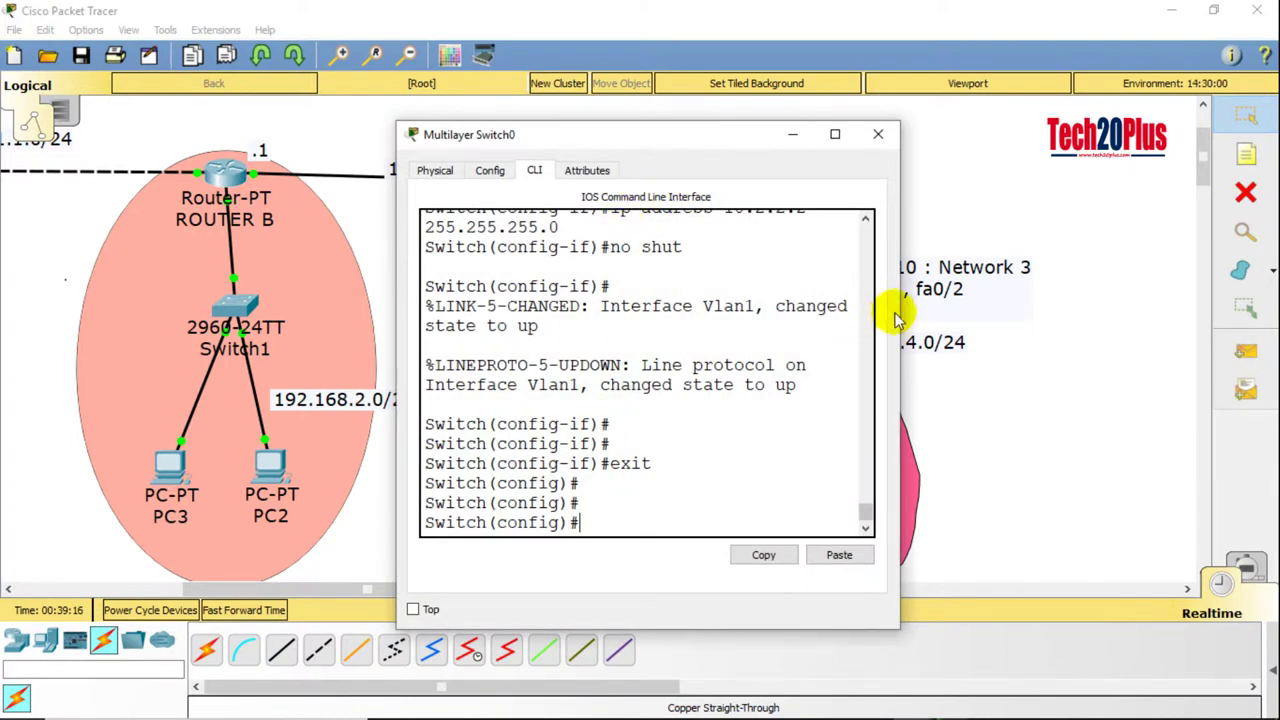
pyautogui.moveTo(910, 321); pyautogui.dragTo(1243, 251)
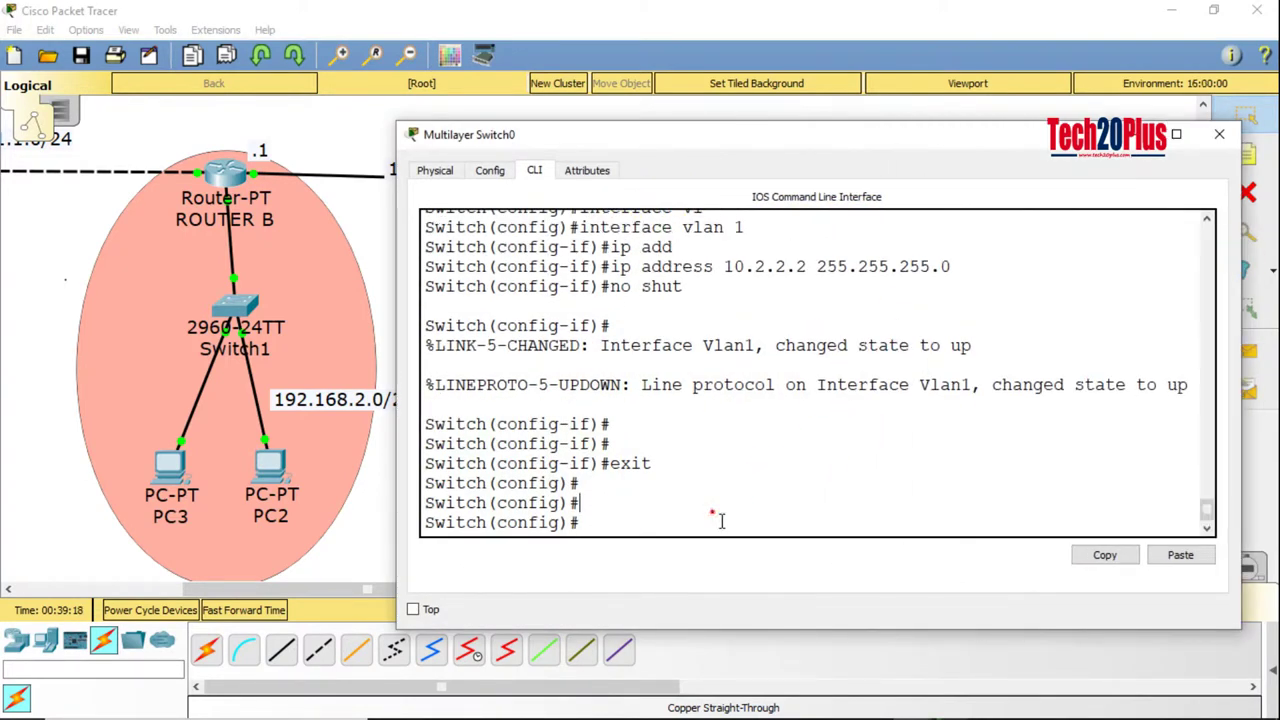
pyautogui.press('Return')
pyautogui.press('Return')
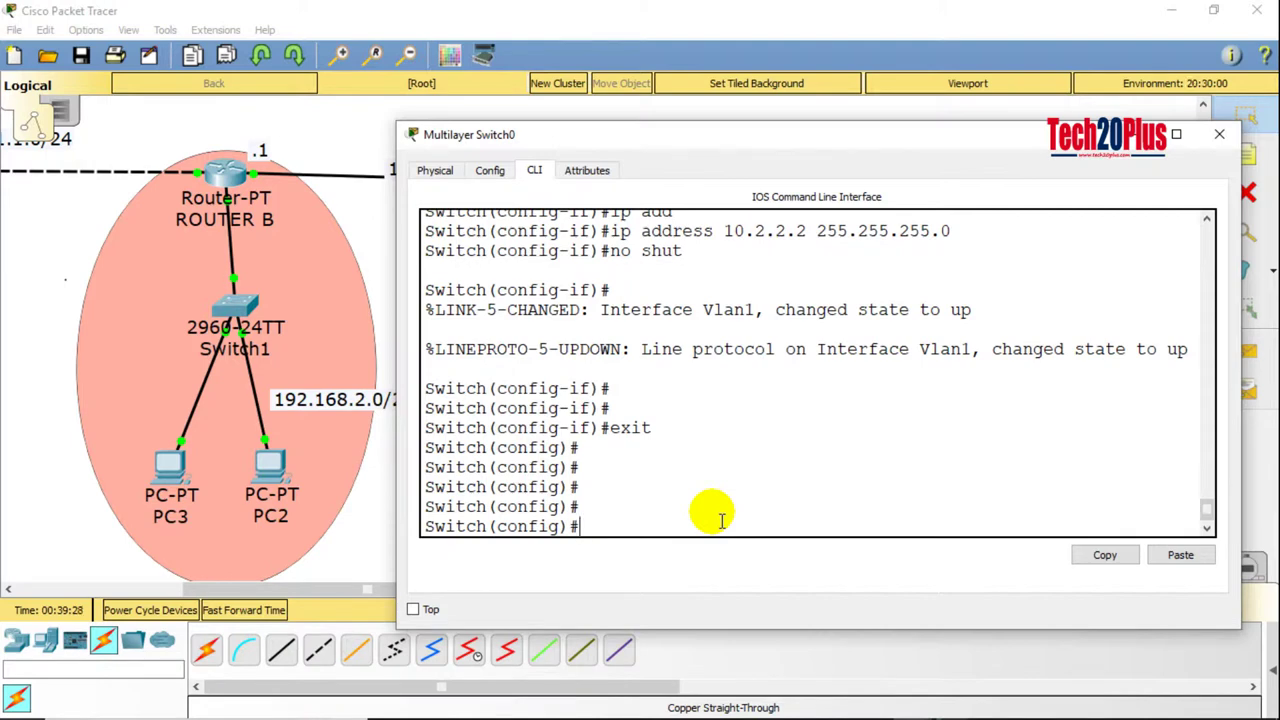
pyautogui.write('int vl')
pyautogui.press('BackSpace')
pyautogui.write('l')
pyautogui.press('Tab')
pyautogui.write('10')
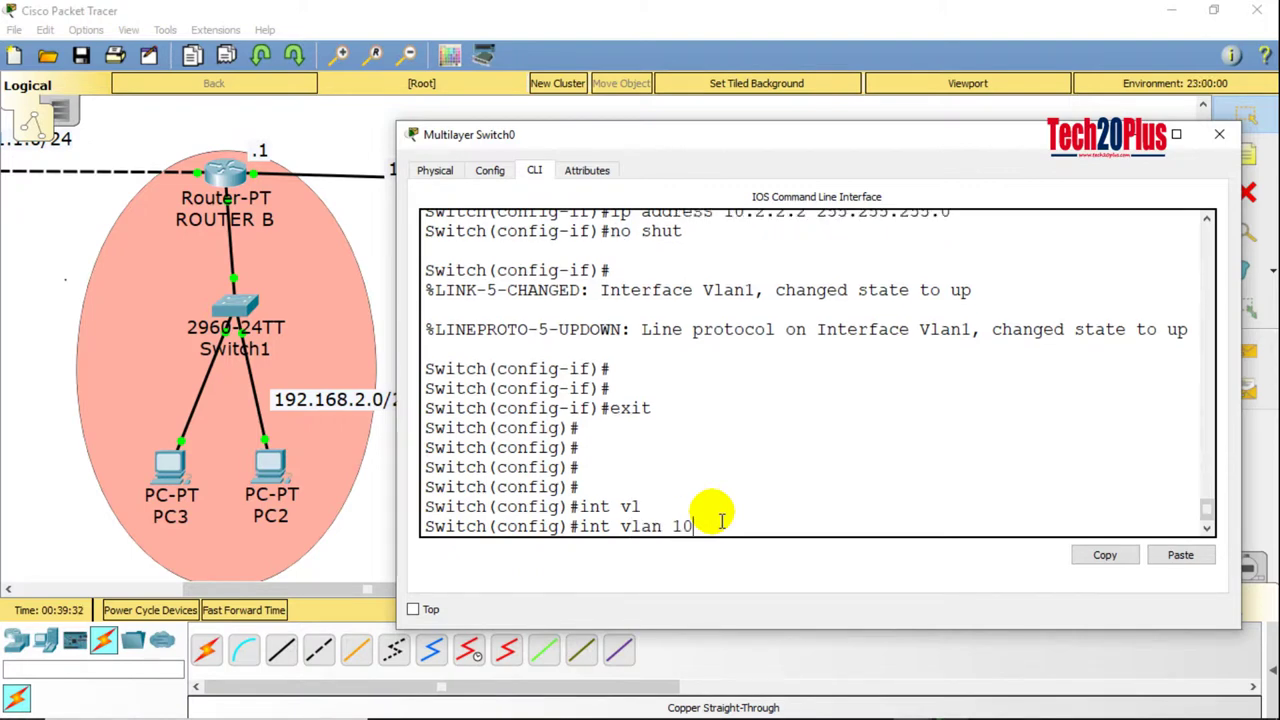
pyautogui.press('Return')
pyautogui.press('Return')
pyautogui.press('Return')
pyautogui.press('Return')
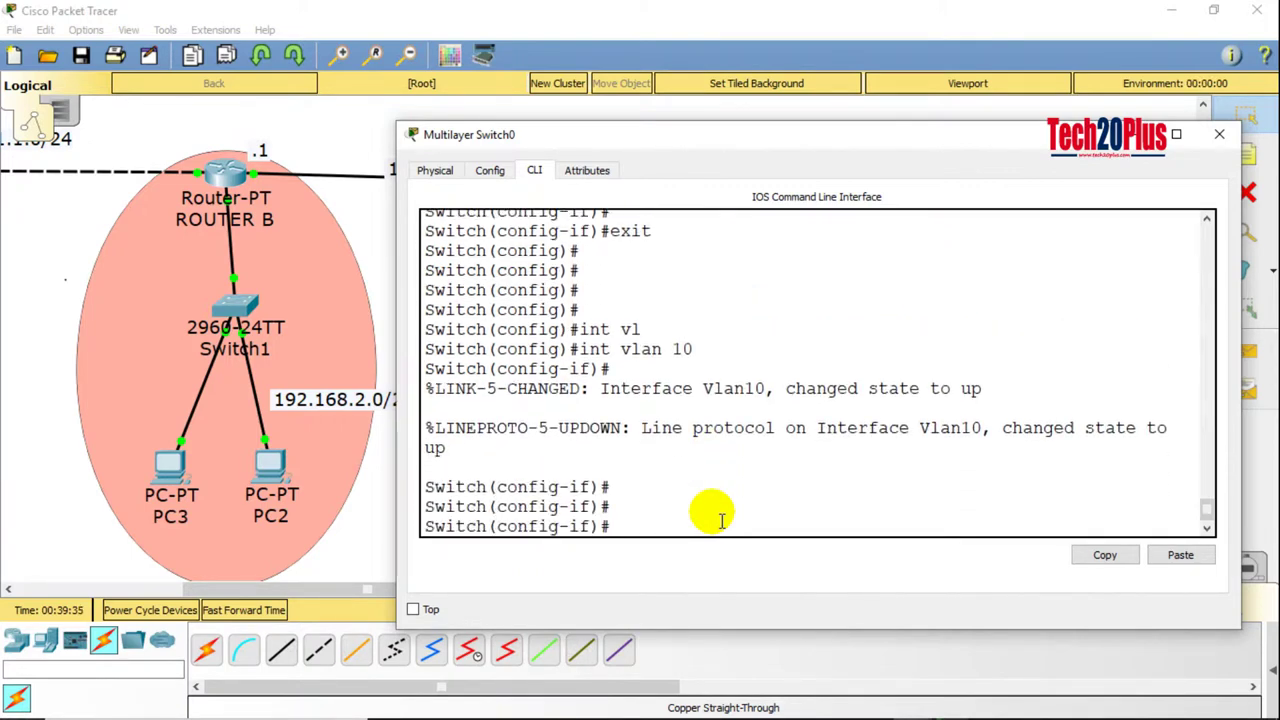
# Step: Assign the VLAN 10 interface the address 192.168.3.1 with mask 255.255.255.0
pyautogui.write('ip add 192.168.3.1')
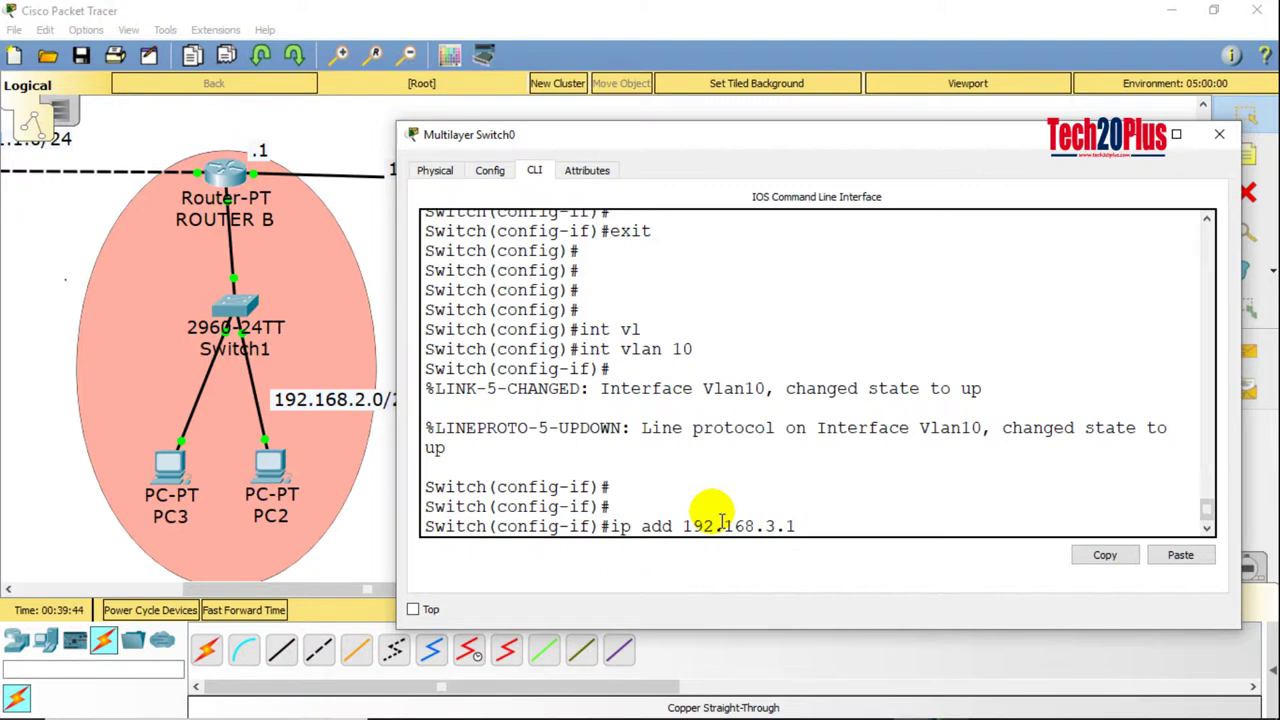
pyautogui.write('255.255.255.0')
pyautogui.press('Return')
# Step: Enable the VLAN 10 interface with no shut and exit to the switch's global configuration mode
pyautogui.write('no')
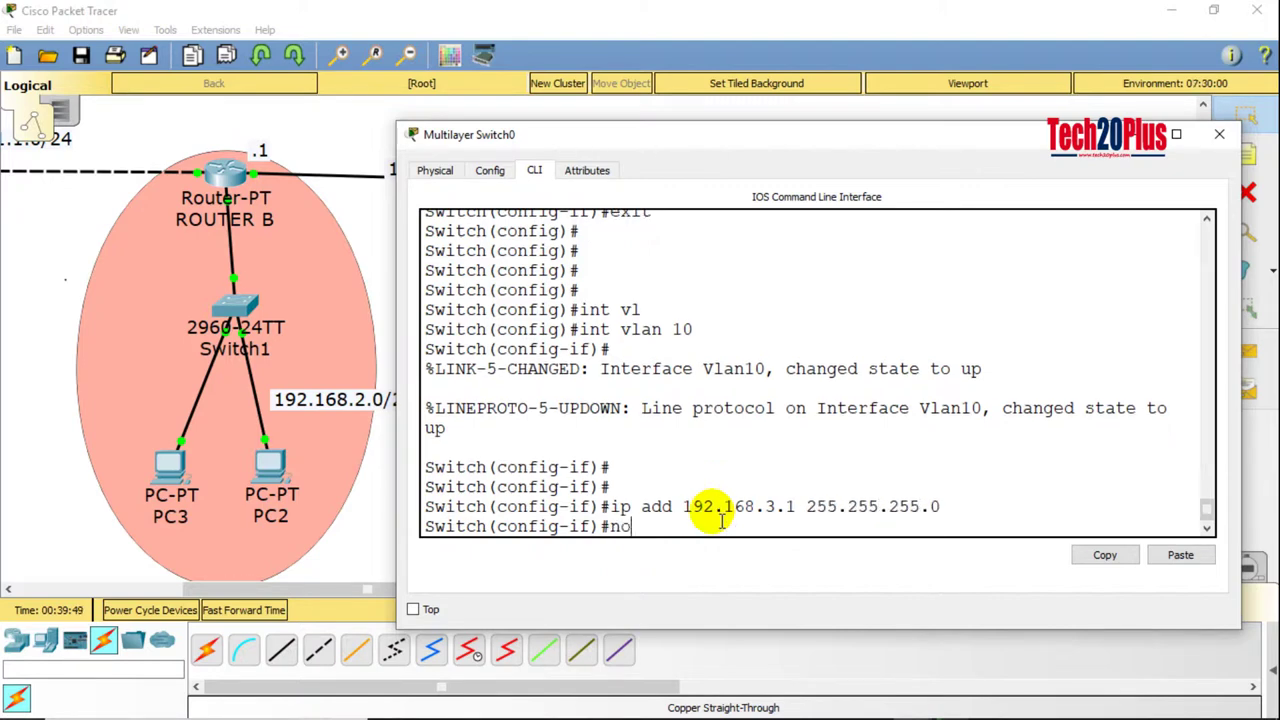
pyautogui.write(' shut')
pyautogui.press('Return')
pyautogui.press('Return')
pyautogui.press('Return')
pyautogui.write('exi')
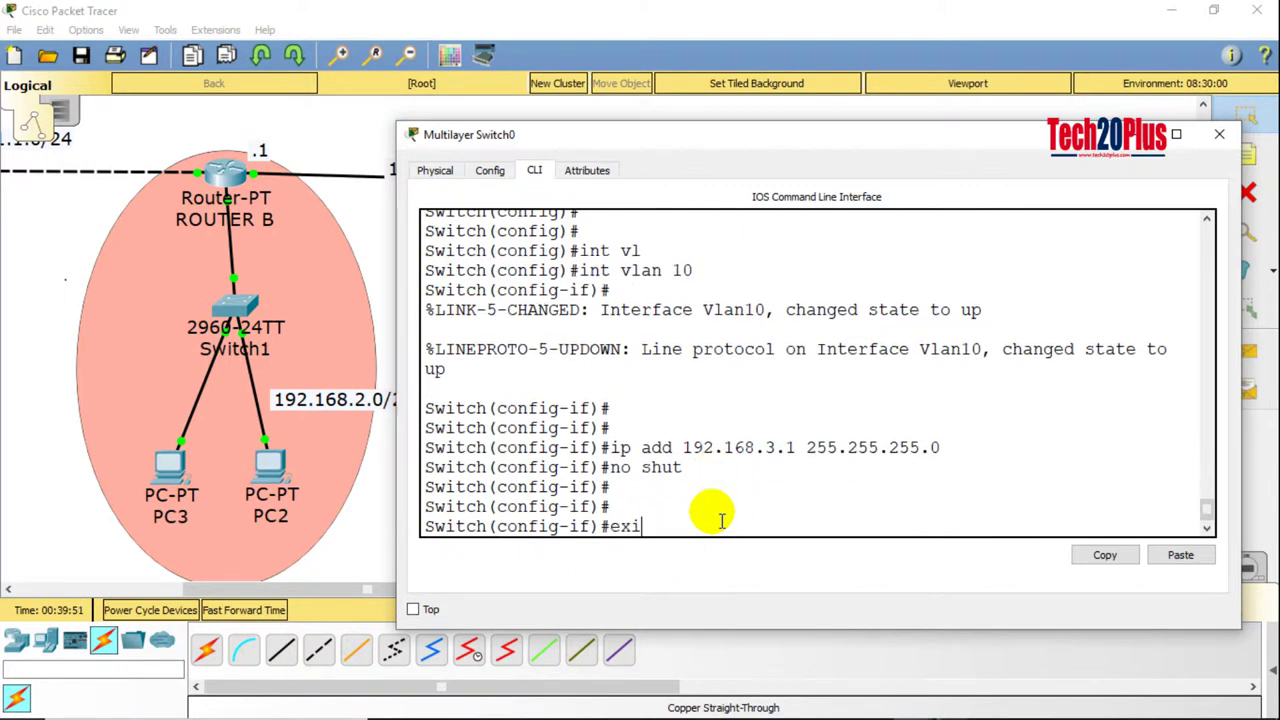
pyautogui.write('t')
pyautogui.press('Return')
pyautogui.press('Return')
pyautogui.press('Return')
# Step: Enter interface configuration mode for VLAN 20 on the multilayer switch
pyautogui.write('int ')
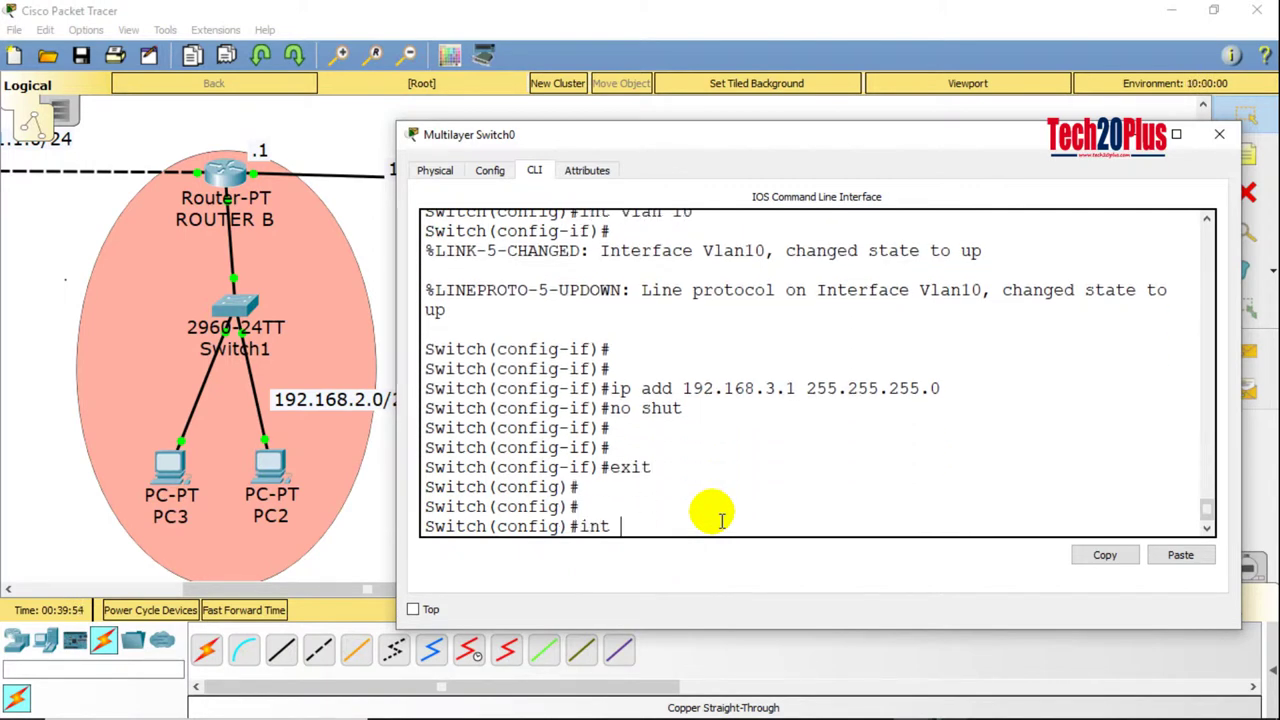
pyautogui.write('vl')
pyautogui.press('Tab')
pyautogui.write('20')
pyautogui.press('Return')
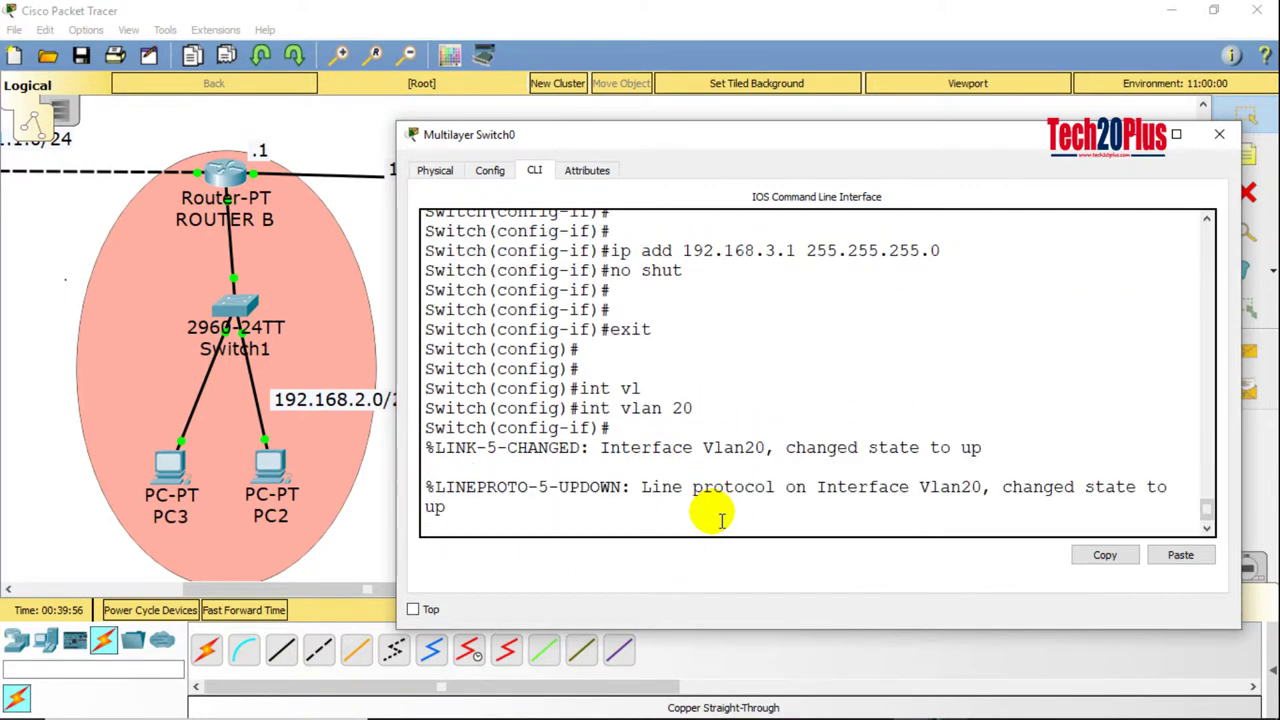
pyautogui.press('Return')
pyautogui.press('Return')
pyautogui.press('Return')
# Step: Assign the VLAN 20 interface the address 192.168.4.1 with mask 255.255.255.0
pyautogui.write('ip add ')
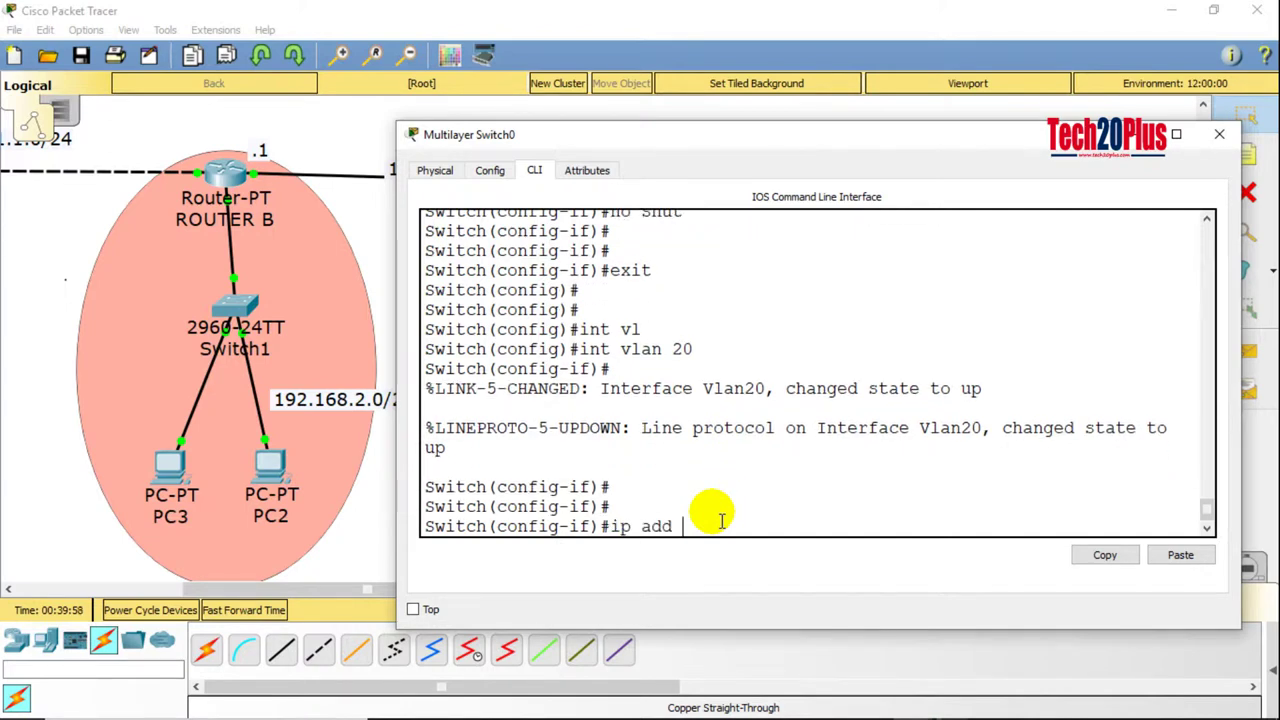
pyautogui.write('192.168.4.')
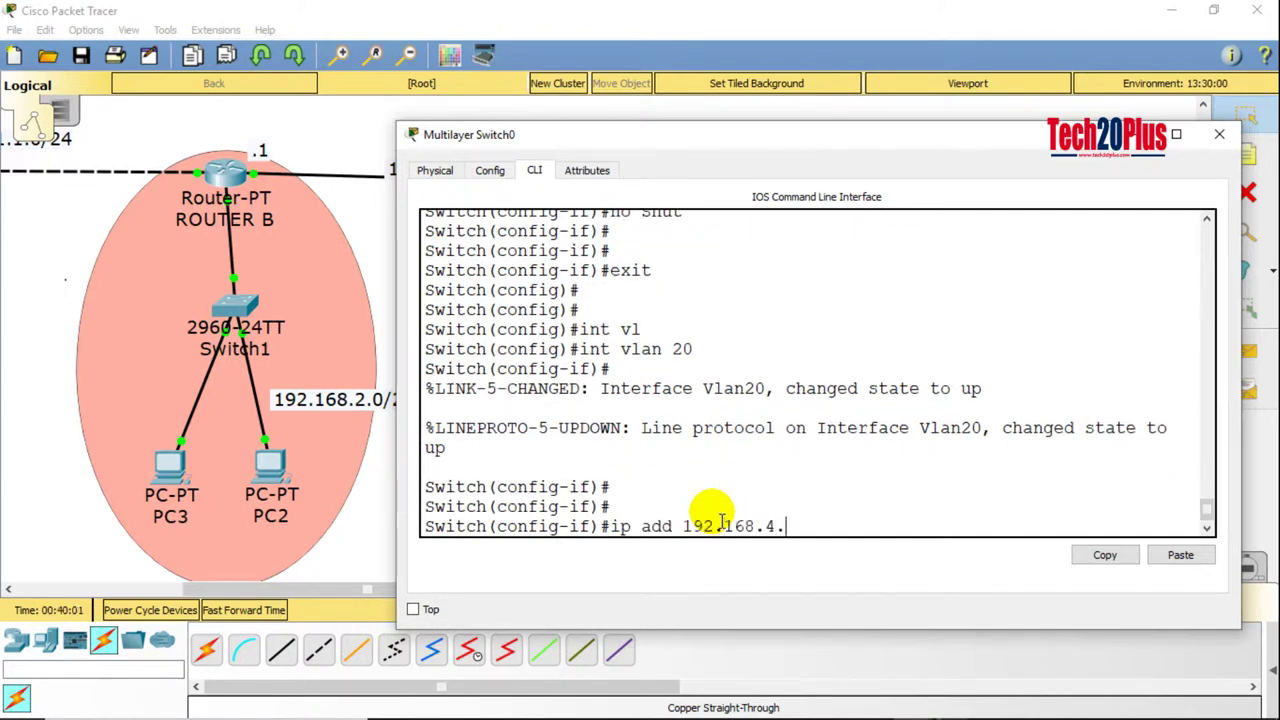
pyautogui.write('1 255.2')
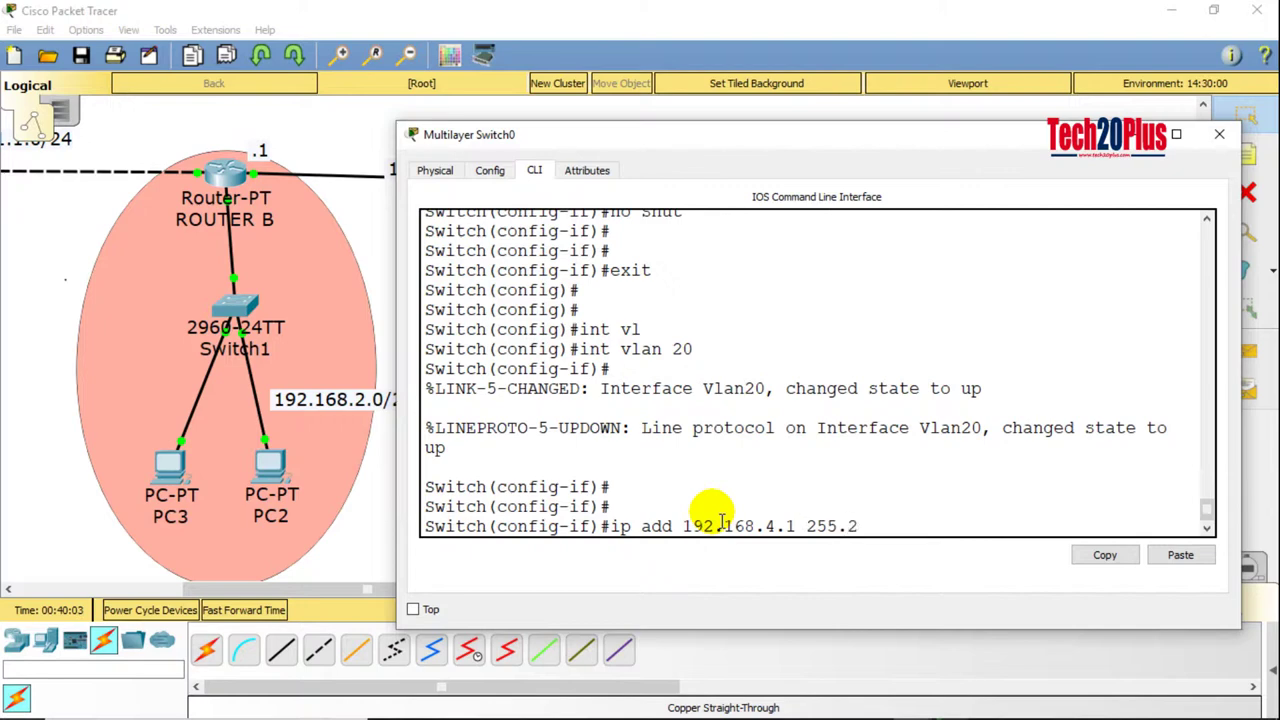
pyautogui.write('55.255.0')
pyautogui.press('Return')
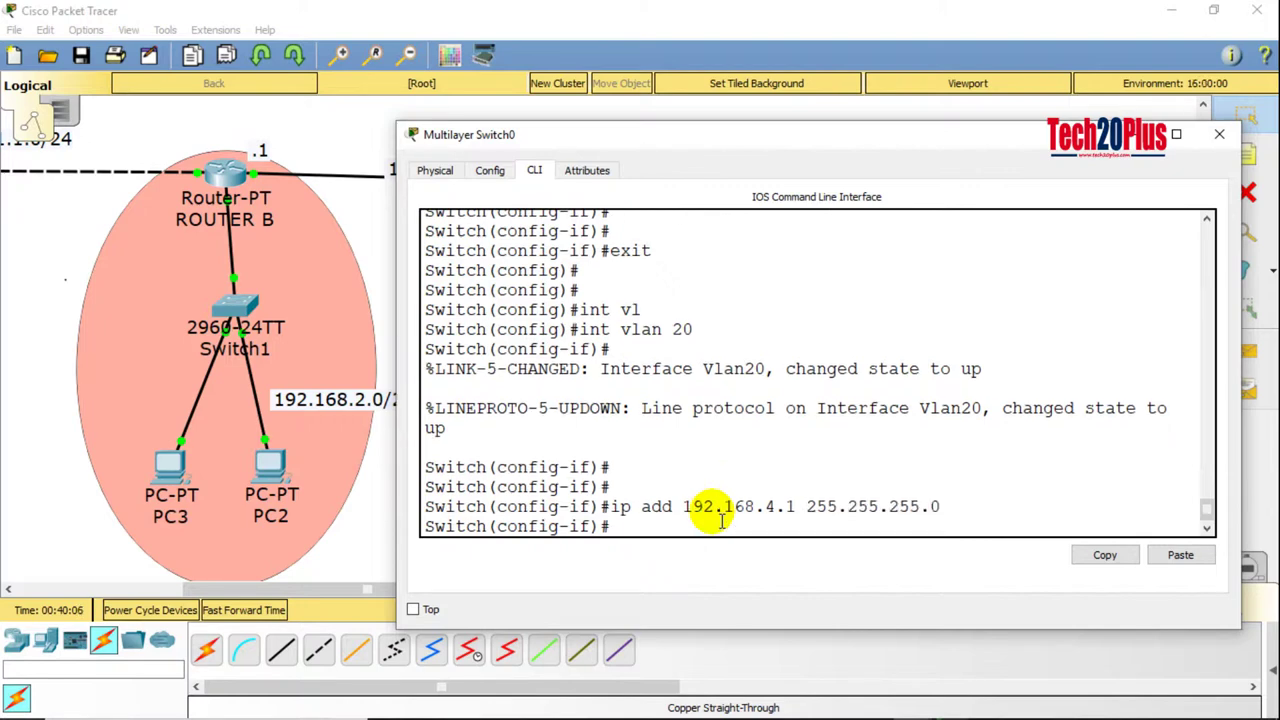
# Step: Enable the VLAN 20 interface with no shut, leave the switch's configuration mode, and close its window
pyautogui.write('no shut')
pyautogui.press('Return')
pyautogui.press('Return')
pyautogui.press('Return')
pyautogui.write('exi')
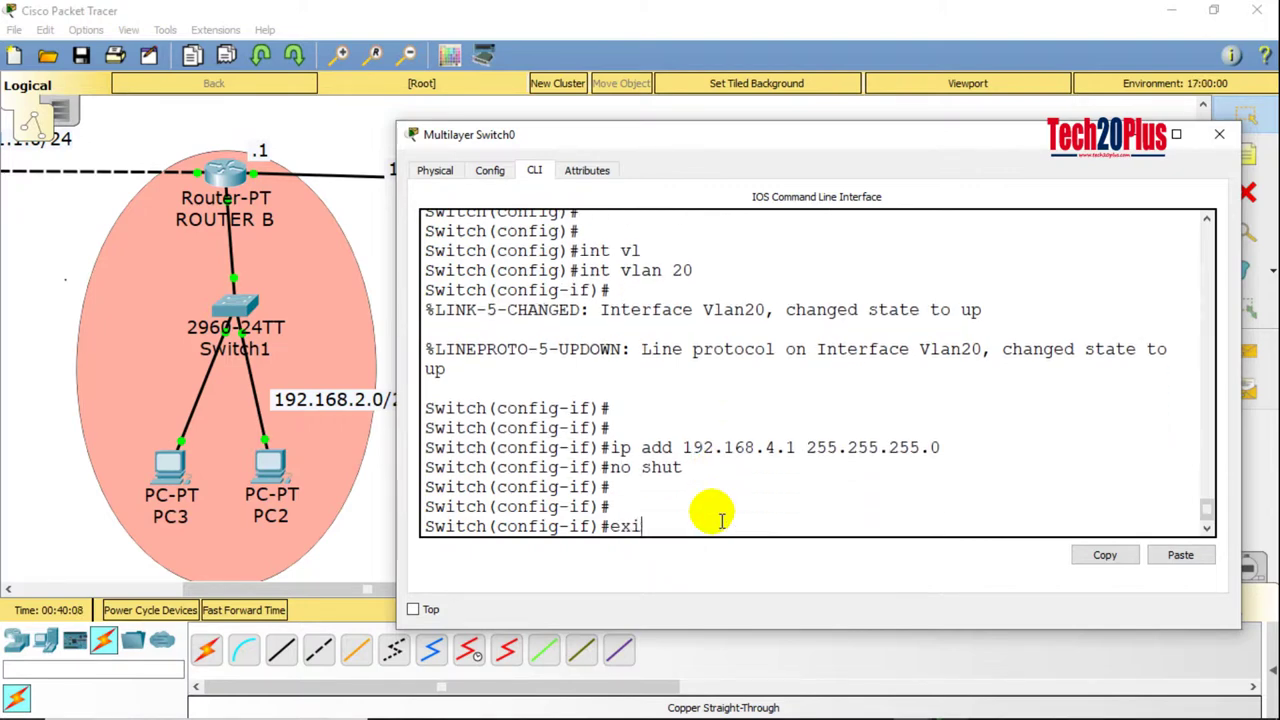
pyautogui.write('t')
pyautogui.press('Return')
pyautogui.press('Return')
pyautogui.press('Return')
pyautogui.hotkey('ctrl', 'z')
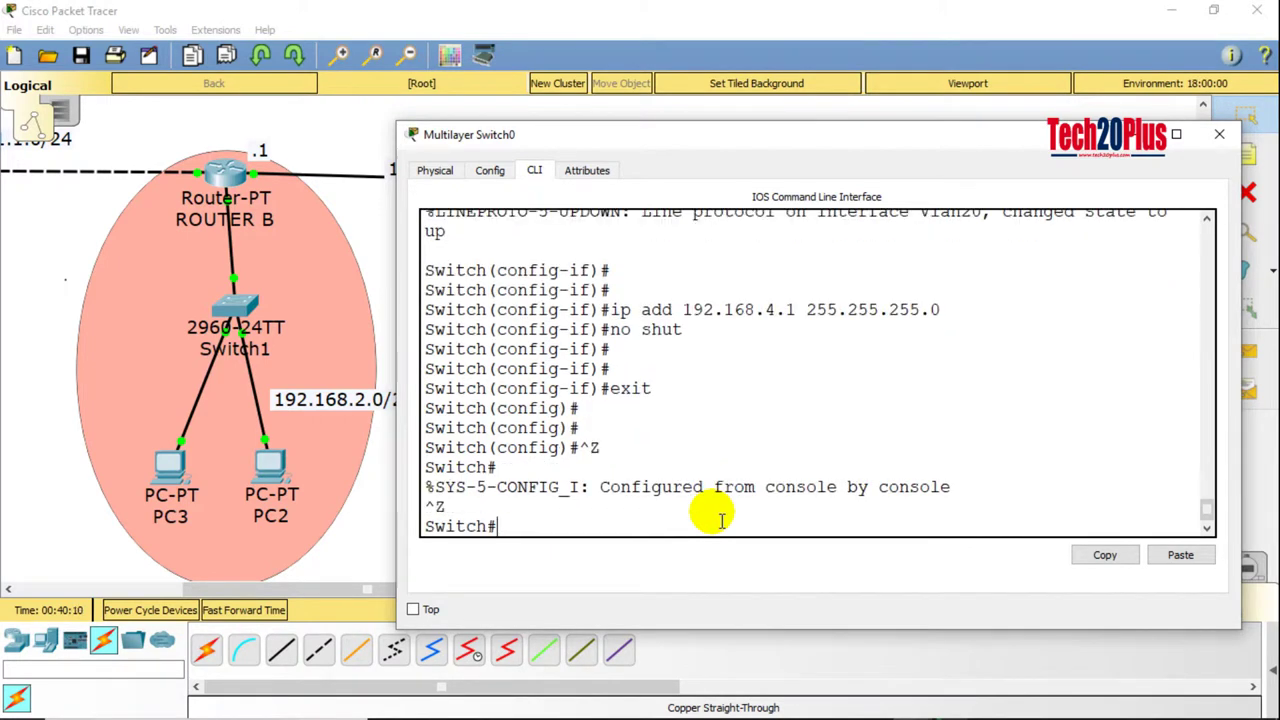
pyautogui.click(1219, 134)
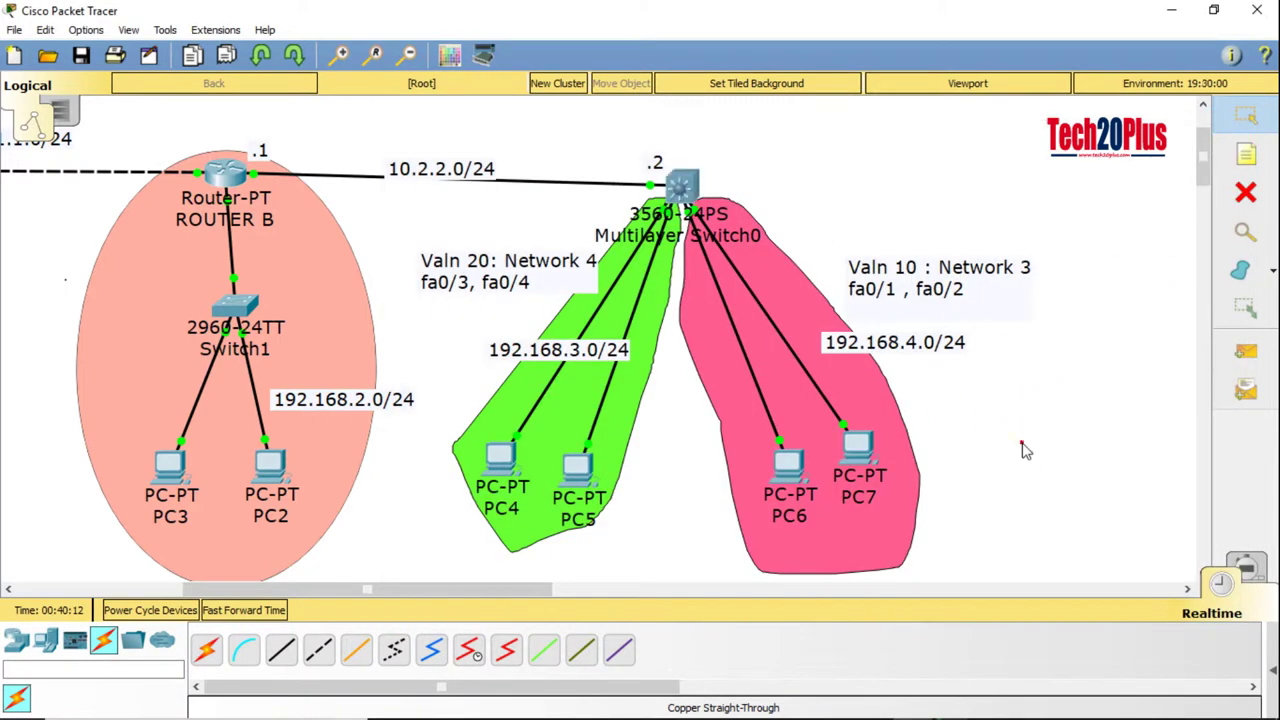
# Step: Swap the network labels, placing 192.168.4.0/24 beside the green VLAN 20 area and 192.168.3.0/24 beside the pink VLAN 10 area
pyautogui.click(1022, 448)
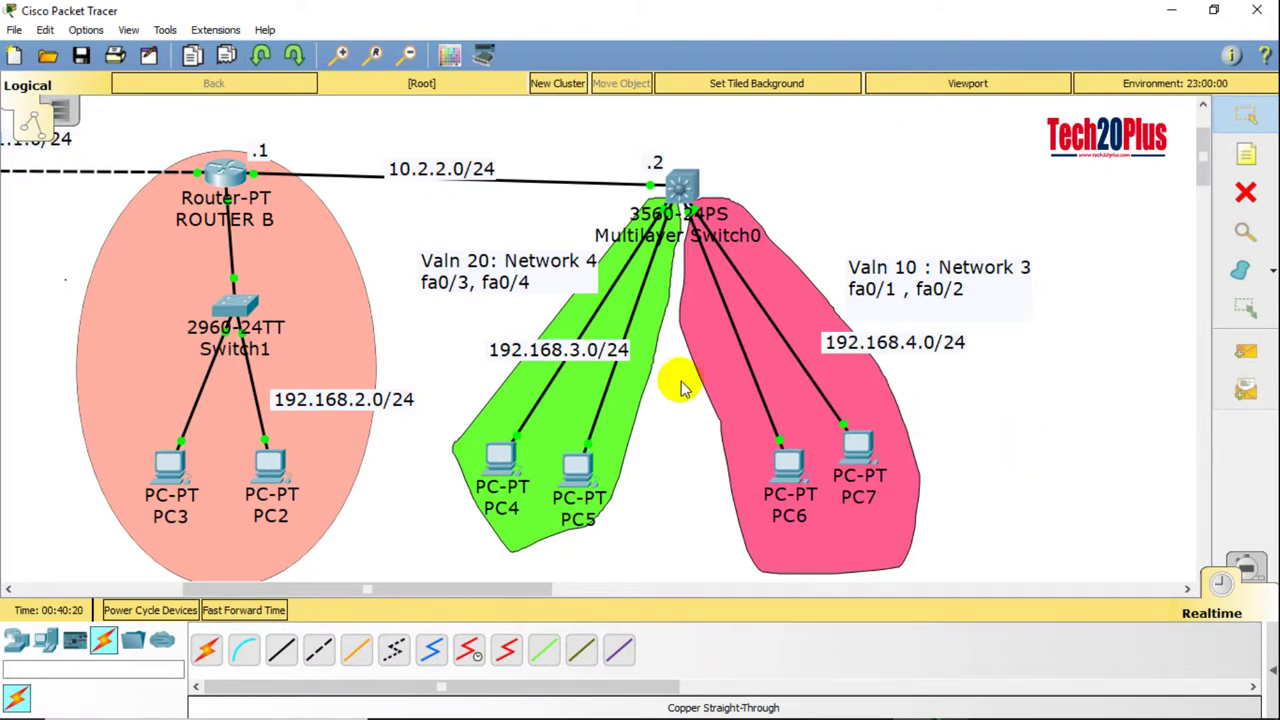
pyautogui.moveTo(612, 356); pyautogui.dragTo(531, 333)
pyautogui.click(1031, 350)
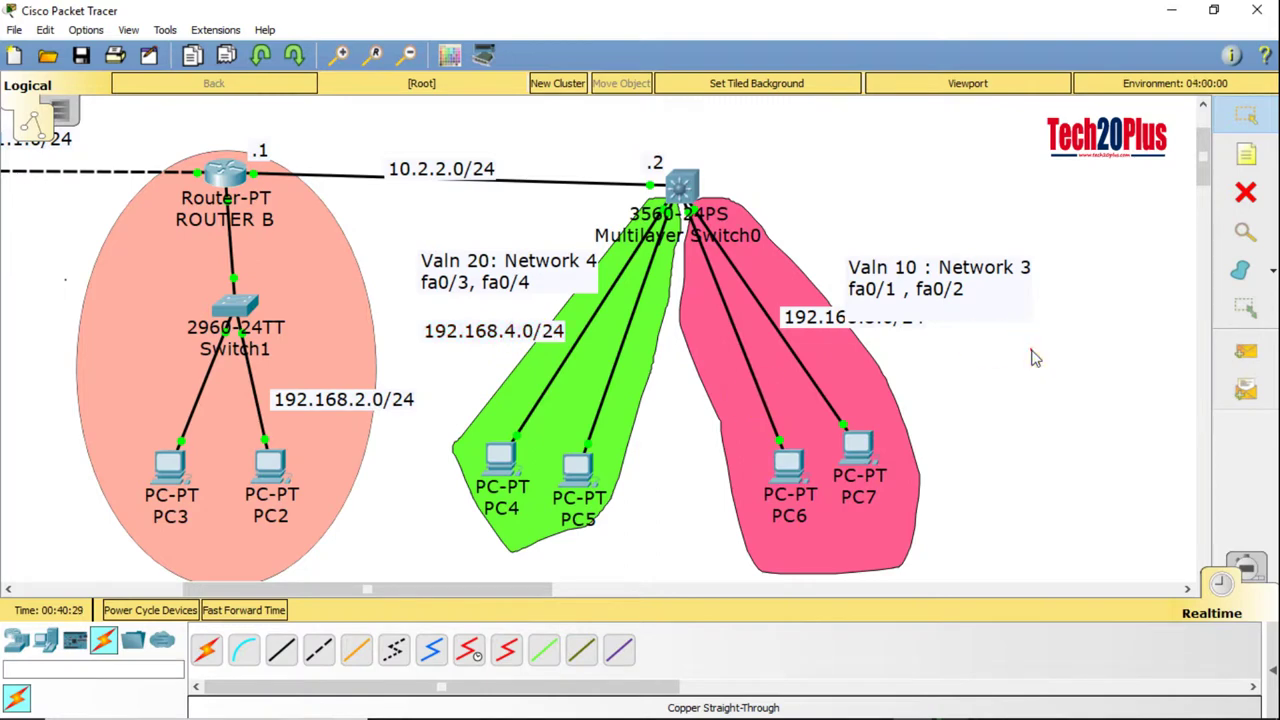
pyautogui.moveTo(912, 315); pyautogui.dragTo(950, 361)
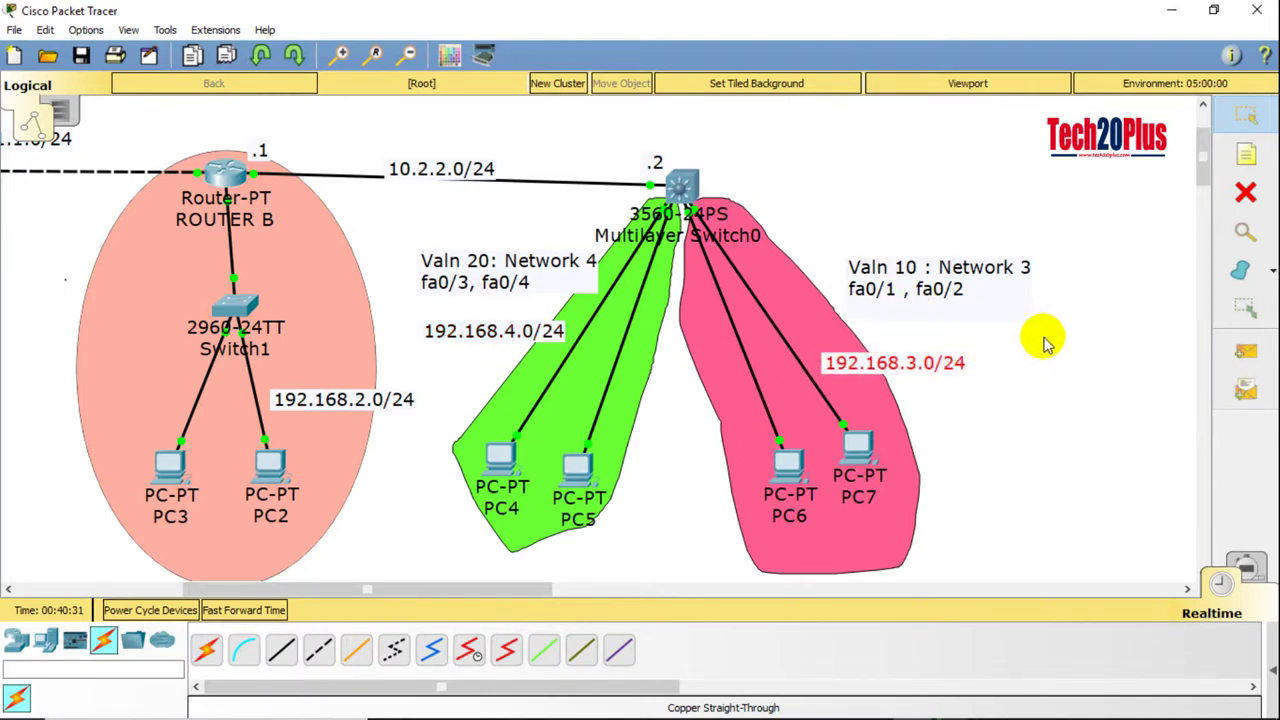
pyautogui.click(1046, 336)
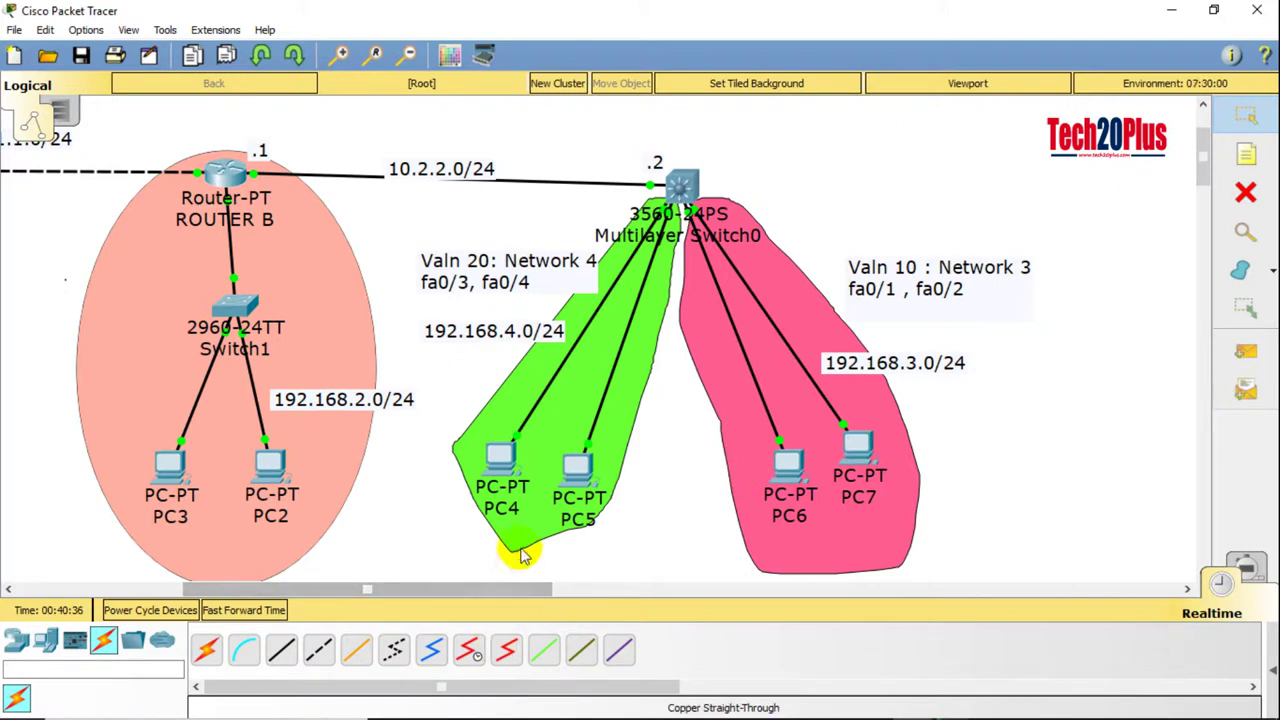
# Step: Open the command line of Router A, the DHCP server, and start its console session
pyautogui.moveTo(570, 370)
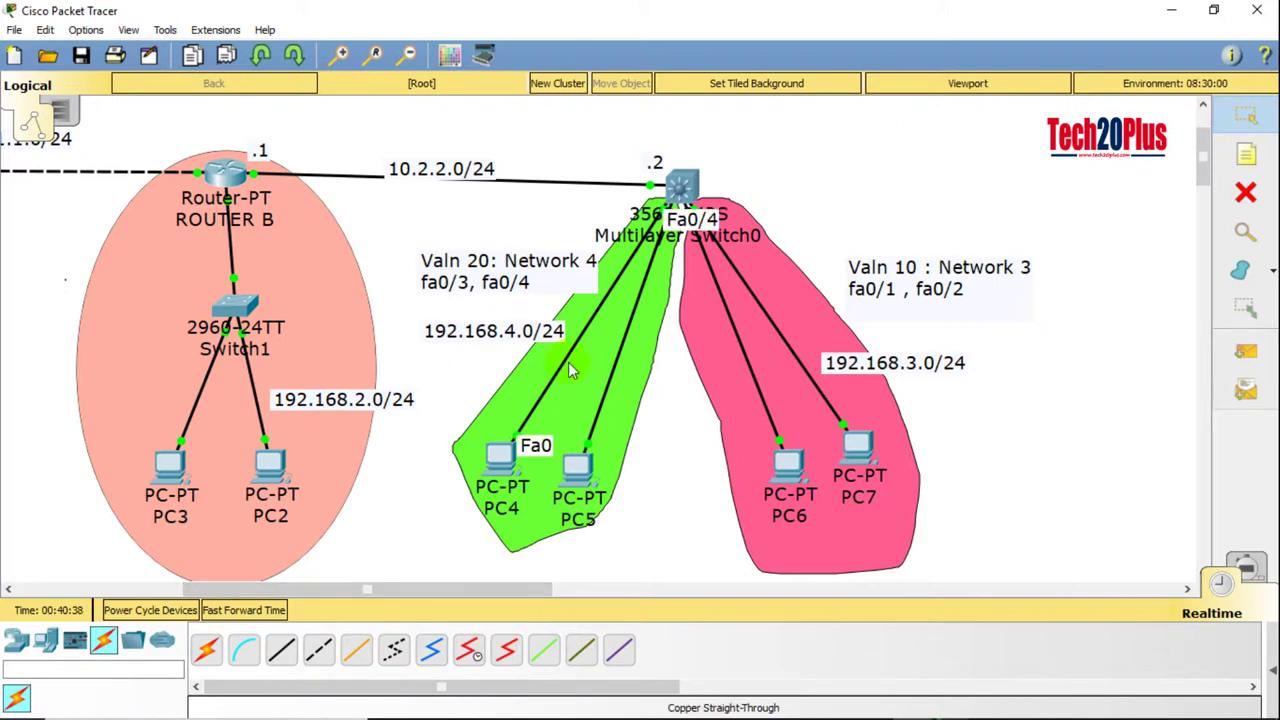
pyautogui.moveTo(493, 594); pyautogui.dragTo(343, 590)
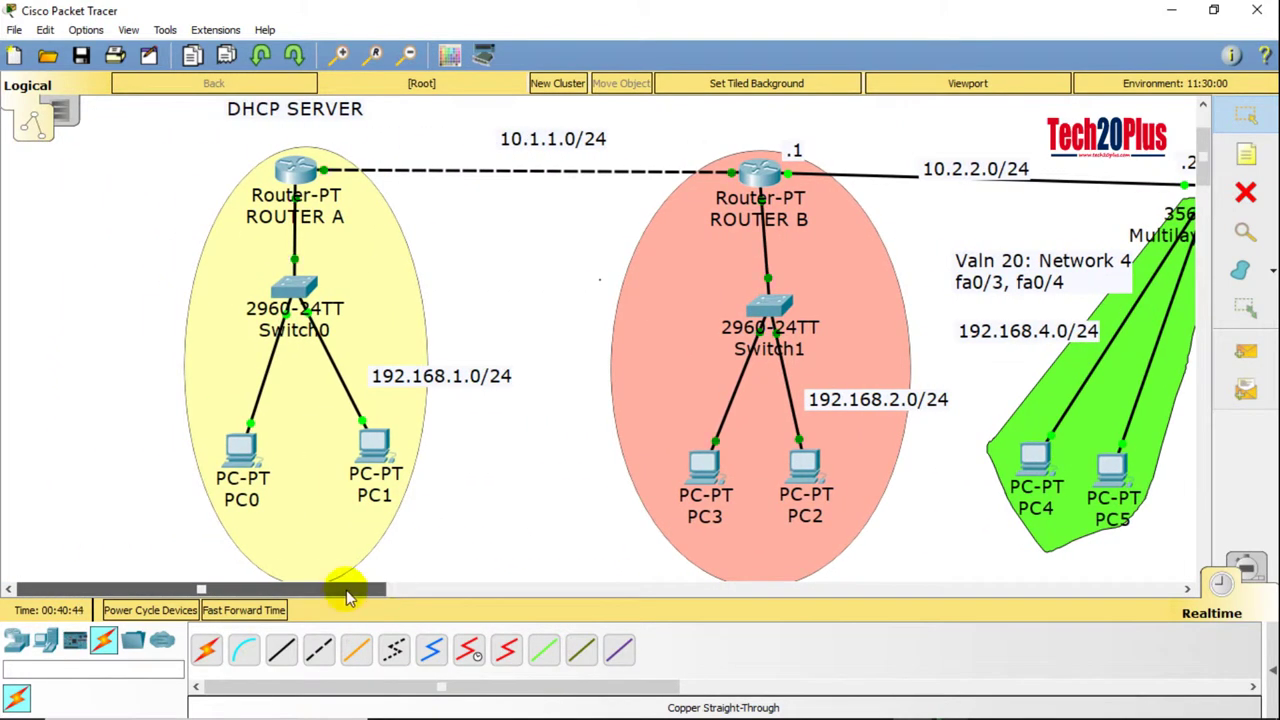
pyautogui.click(297, 180)
pyautogui.click(529, 170)
pyautogui.click(566, 337)
pyautogui.press('Return')
pyautogui.press('Return')
pyautogui.press('Return')
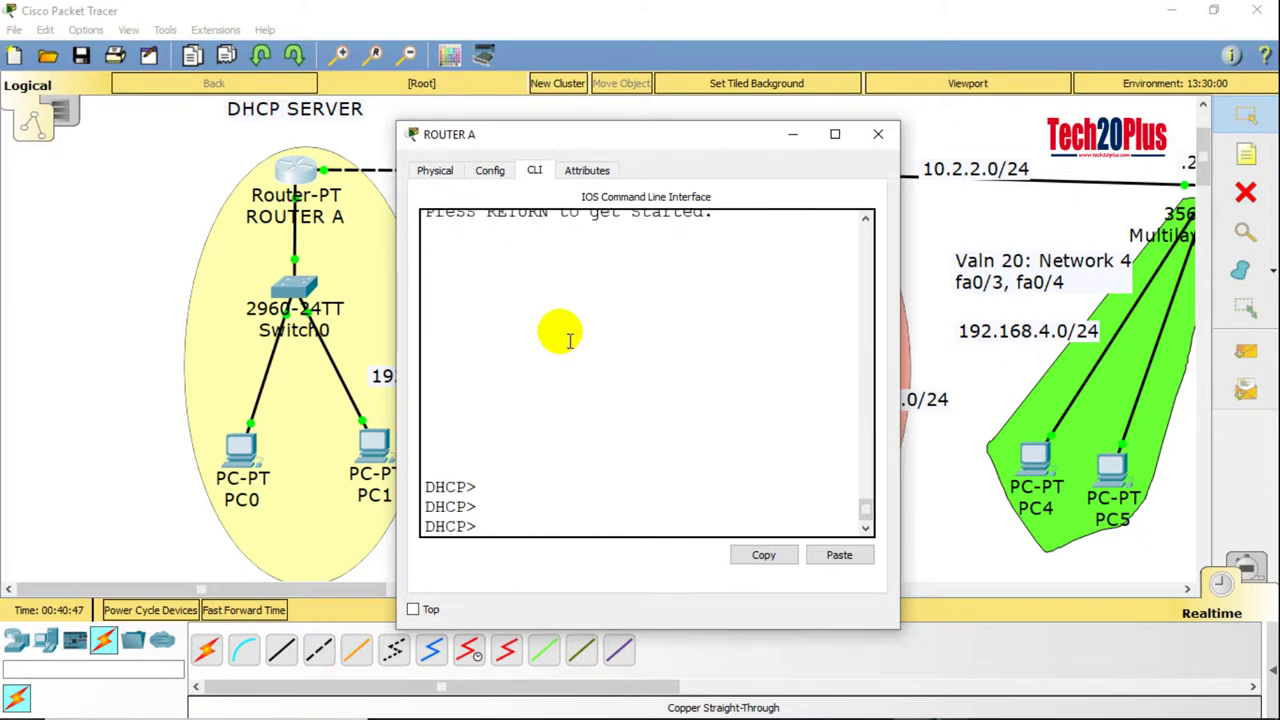
# Step: Enter privileged mode on Router A with ena and global configuration mode with conf t
pyautogui.write('ena')
pyautogui.press('Return')
pyautogui.write('conf t')
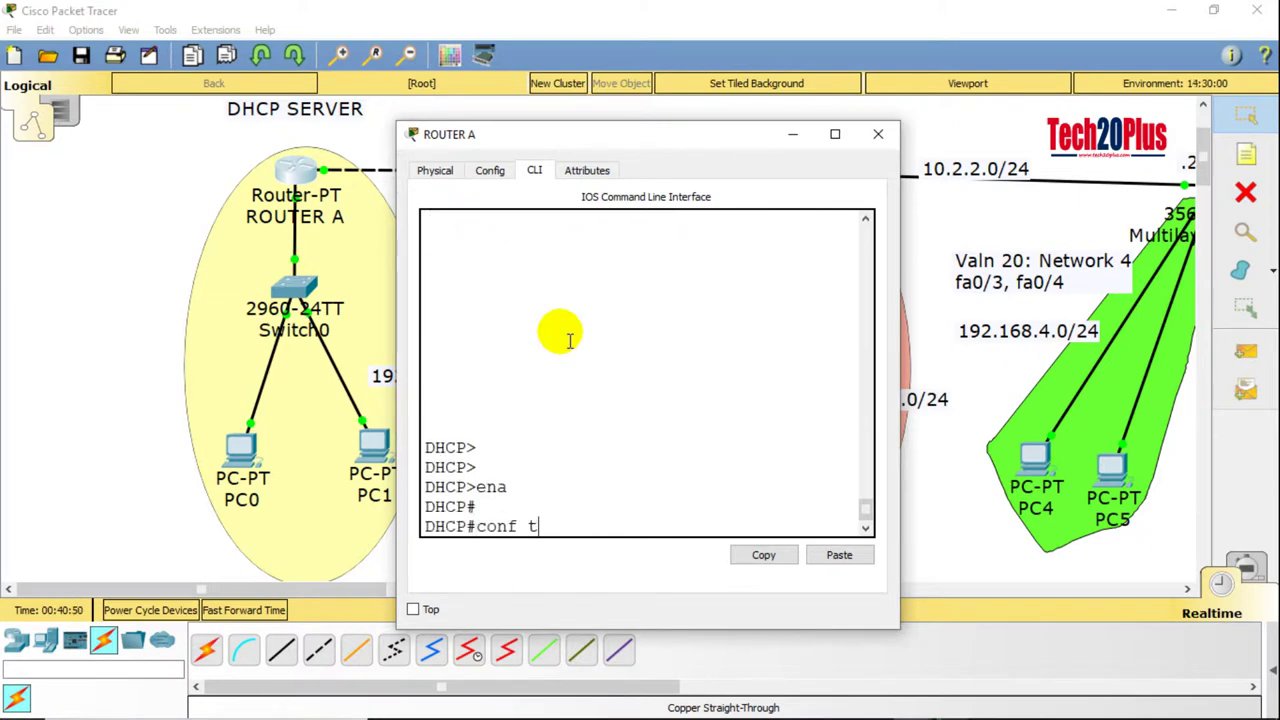
pyautogui.press('Return')
pyautogui.press('Return')
pyautogui.press('Return')
pyautogui.press('Return')
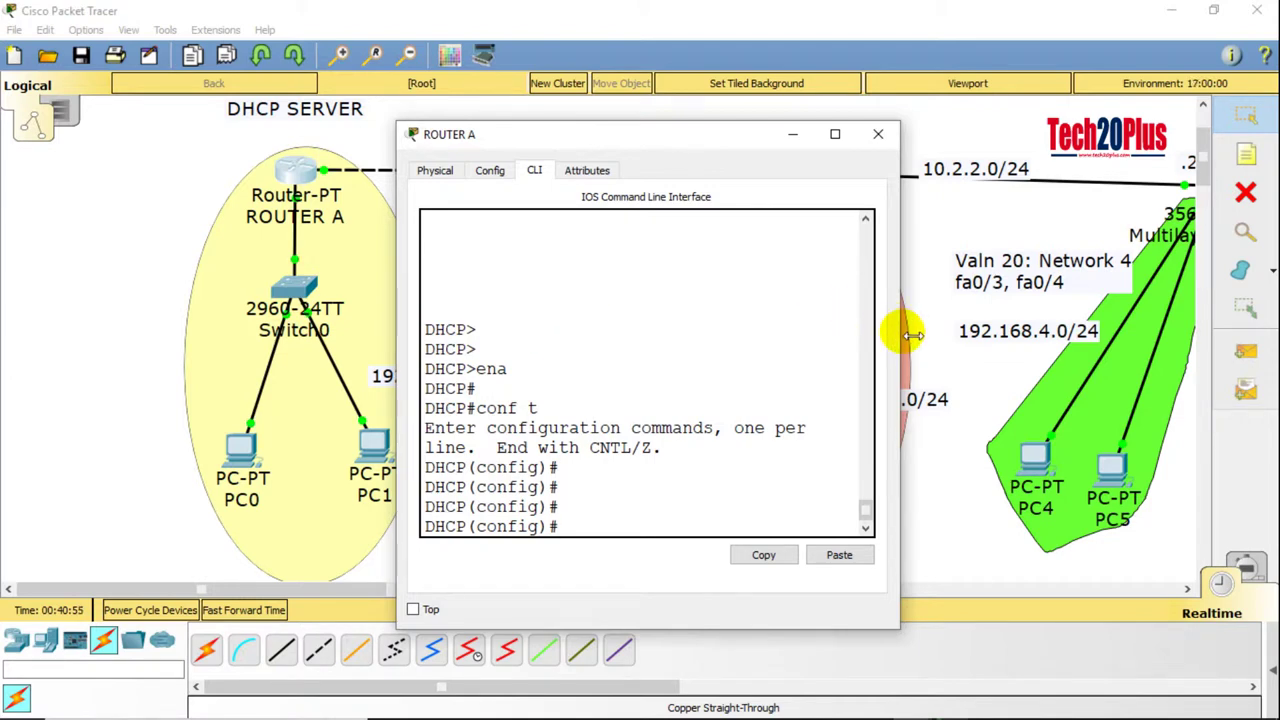
# Step: Widen and reposition Router A's window, and exclude 192.168.3.1 to 192.168.3.20 from DHCP assignment
pyautogui.moveTo(900, 328); pyautogui.dragTo(1210, 297)
pyautogui.moveTo(971, 143); pyautogui.dragTo(808, 63)
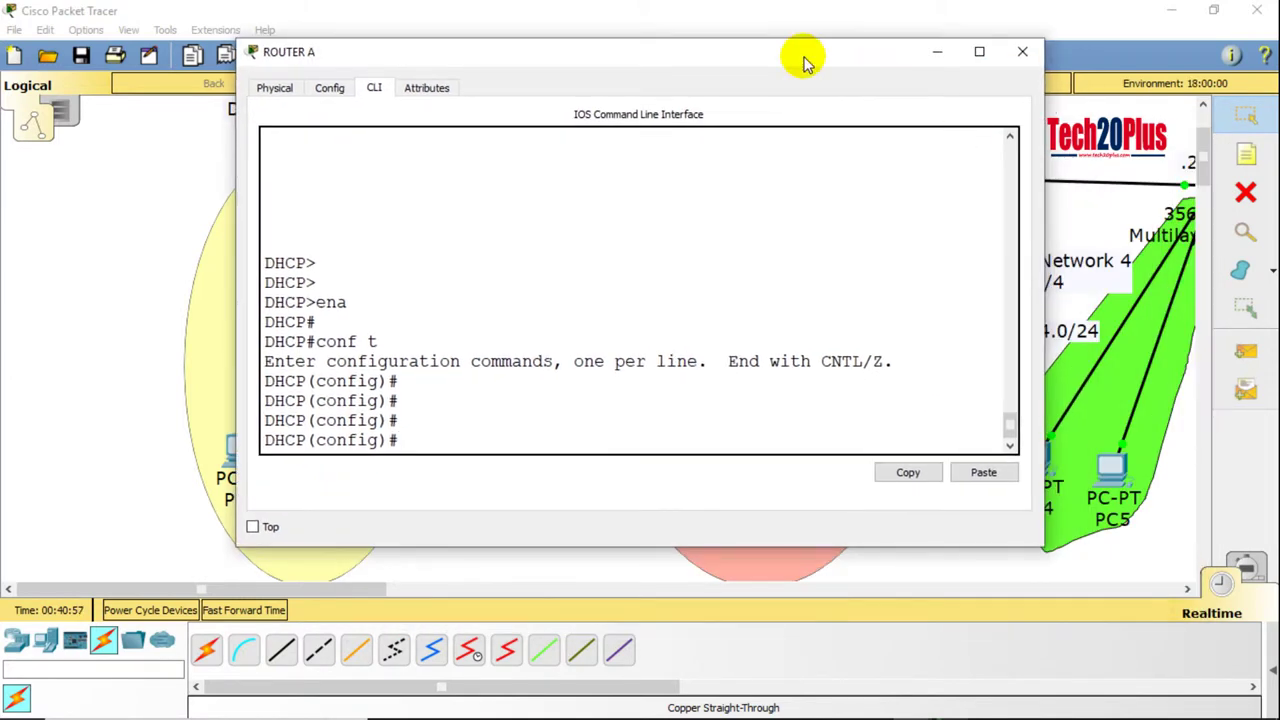
pyautogui.write('ip dhcp')
pyautogui.press('Tab')
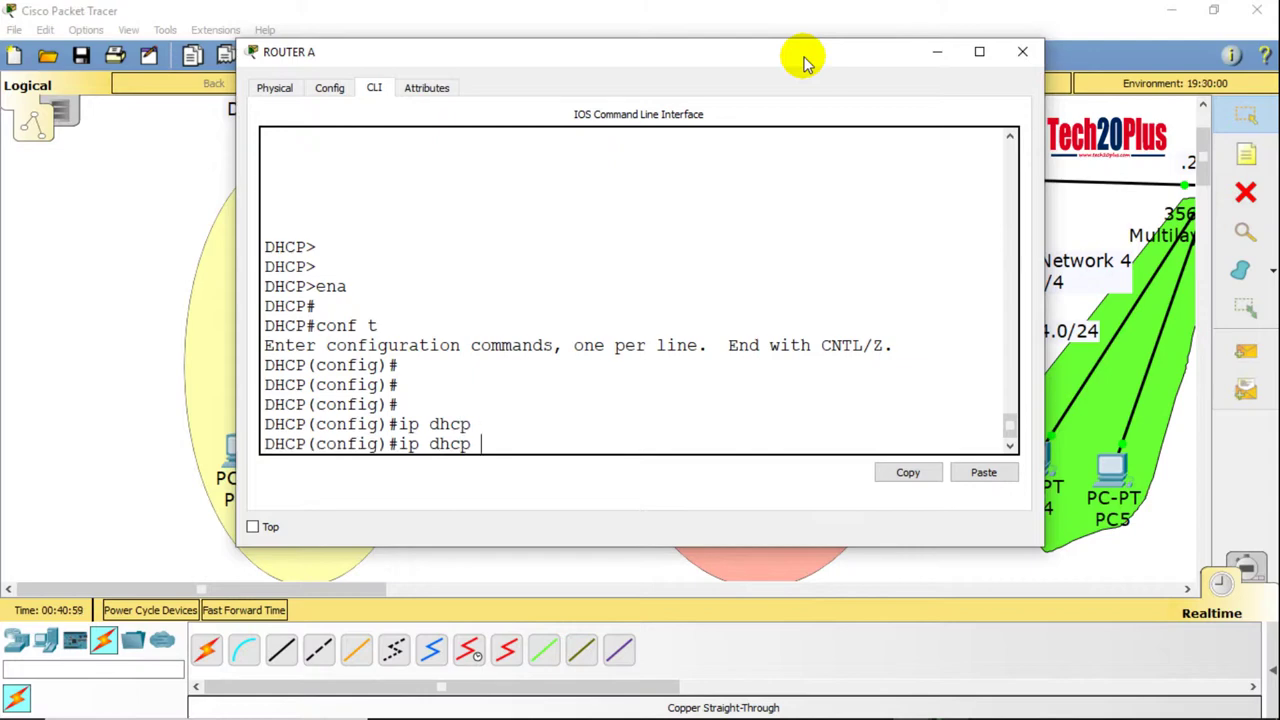
pyautogui.write('exc')
pyautogui.press('Tab')
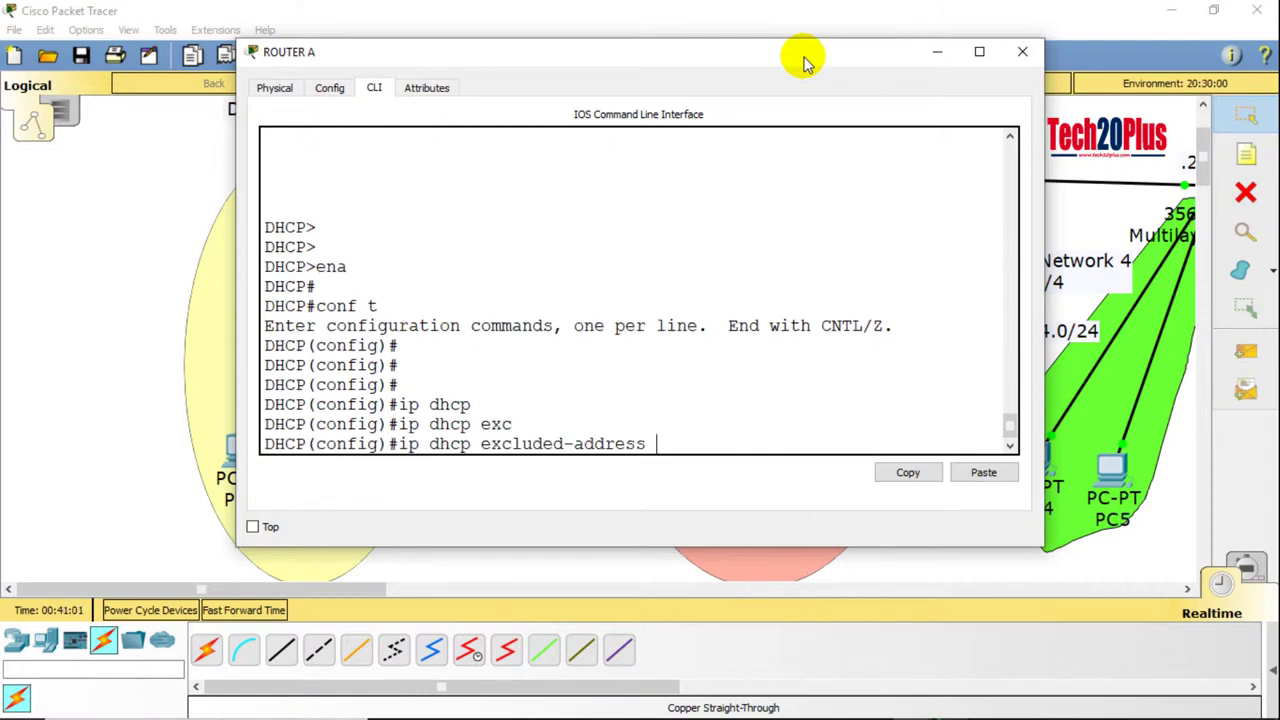
pyautogui.write('192.168.3.1 19')
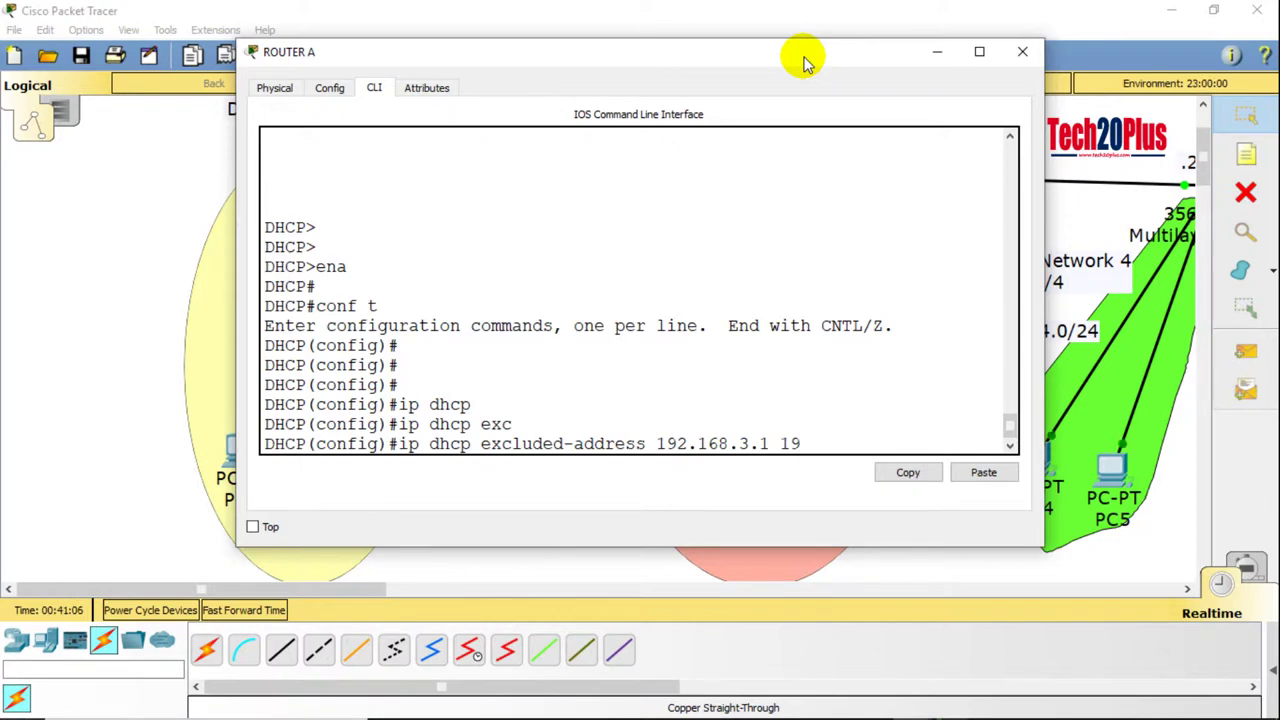
pyautogui.write('2.168.3.20')
pyautogui.press('Return')
pyautogui.press('Return')
pyautogui.press('Return')
pyautogui.press('Return')
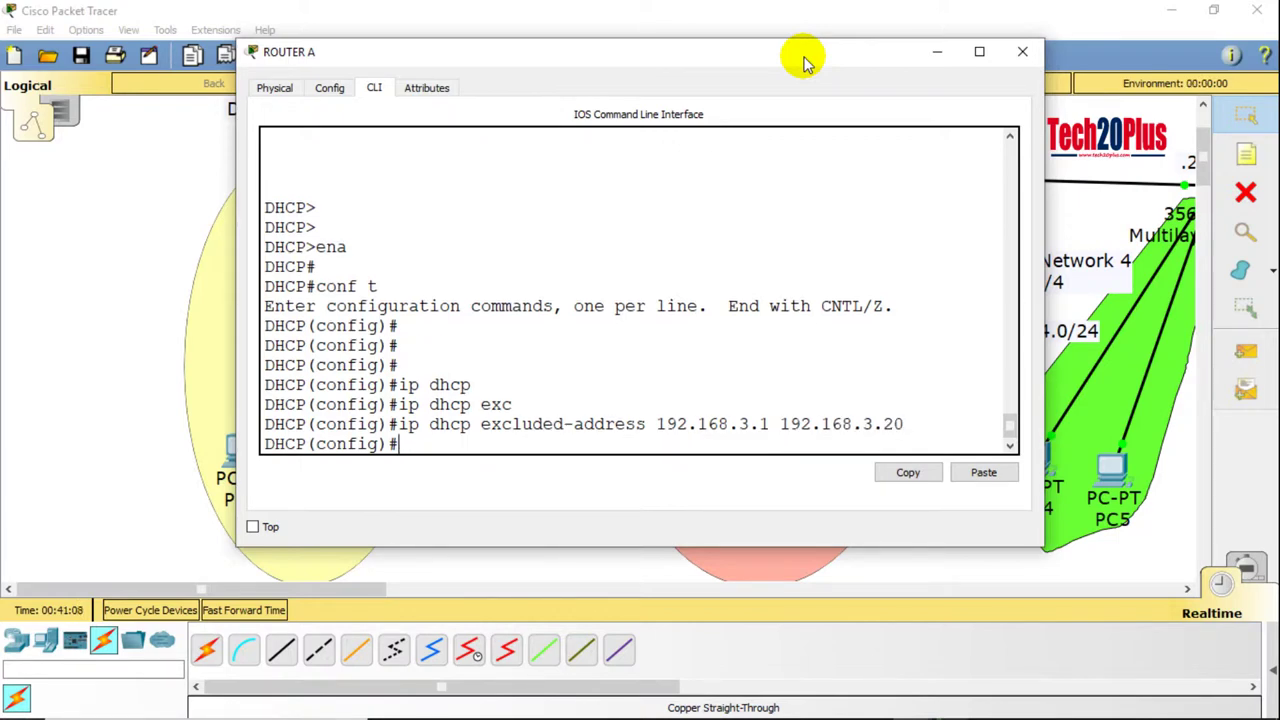
# Step: Create a DHCP pool named Network3 on Router A
pyautogui.write('i')
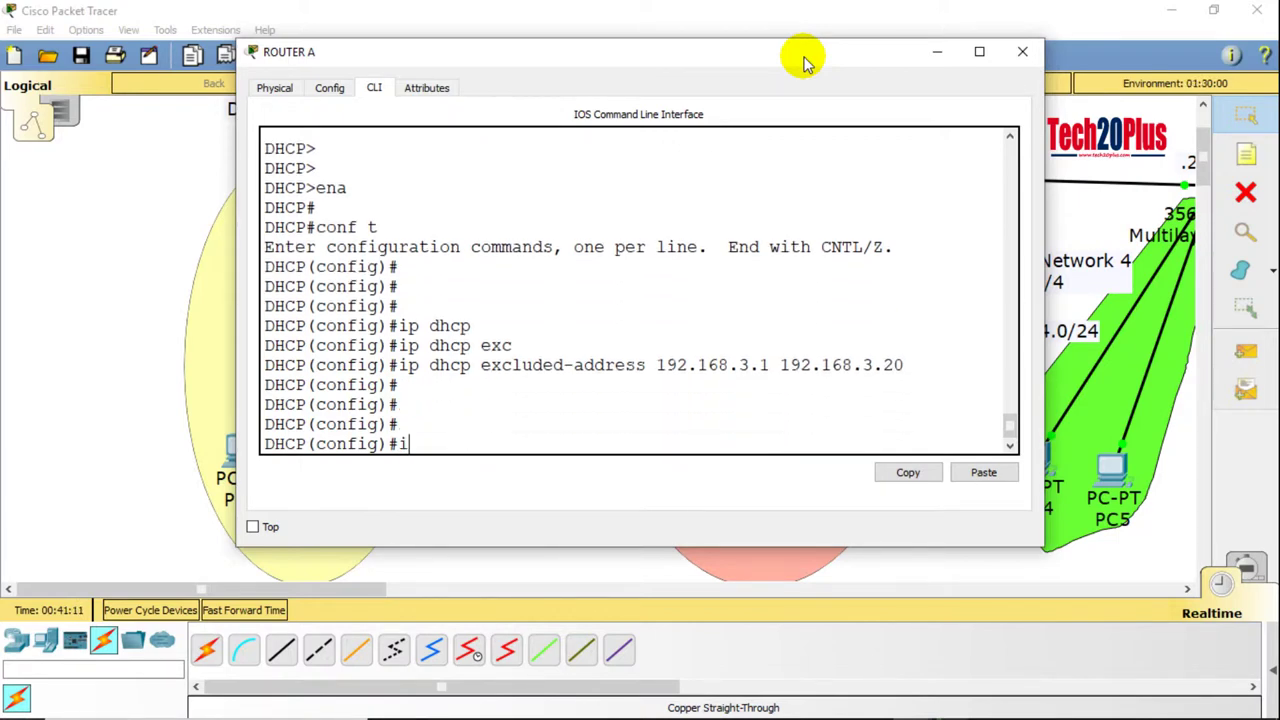
pyautogui.write('p dh')
pyautogui.press('Tab')
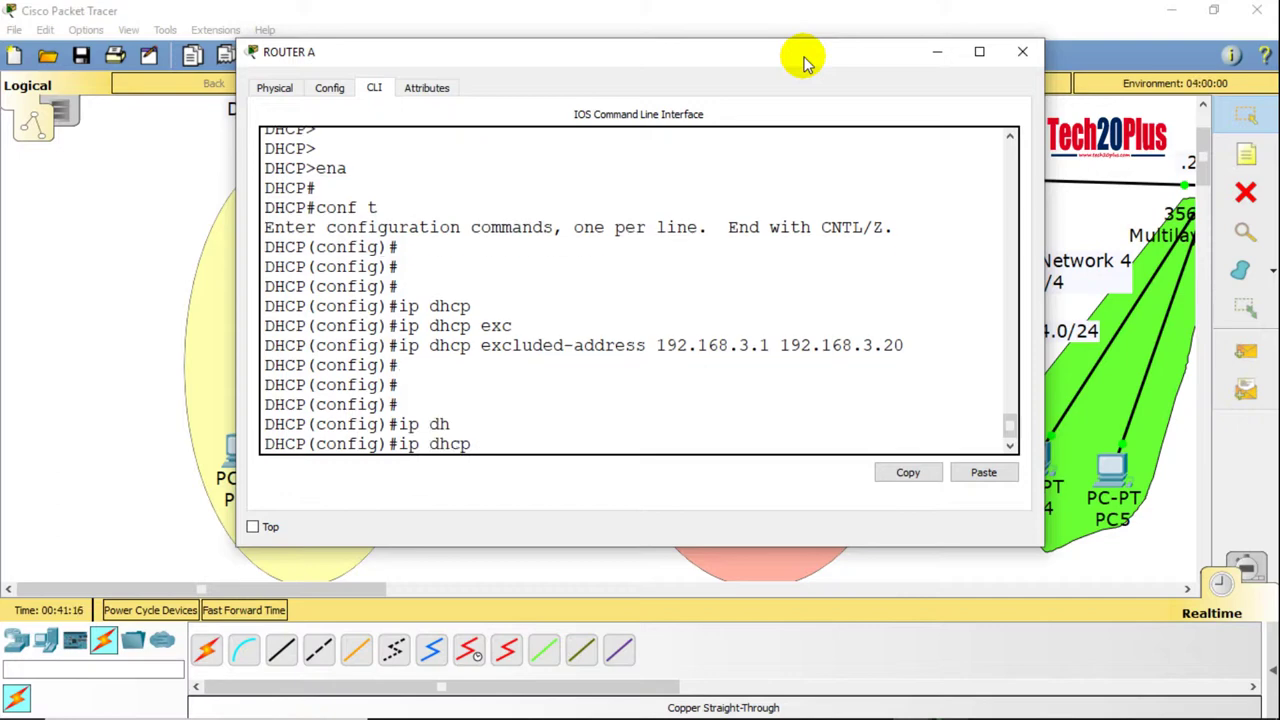
pyautogui.write('po')
pyautogui.press('Tab')
pyautogui.write('Netw')
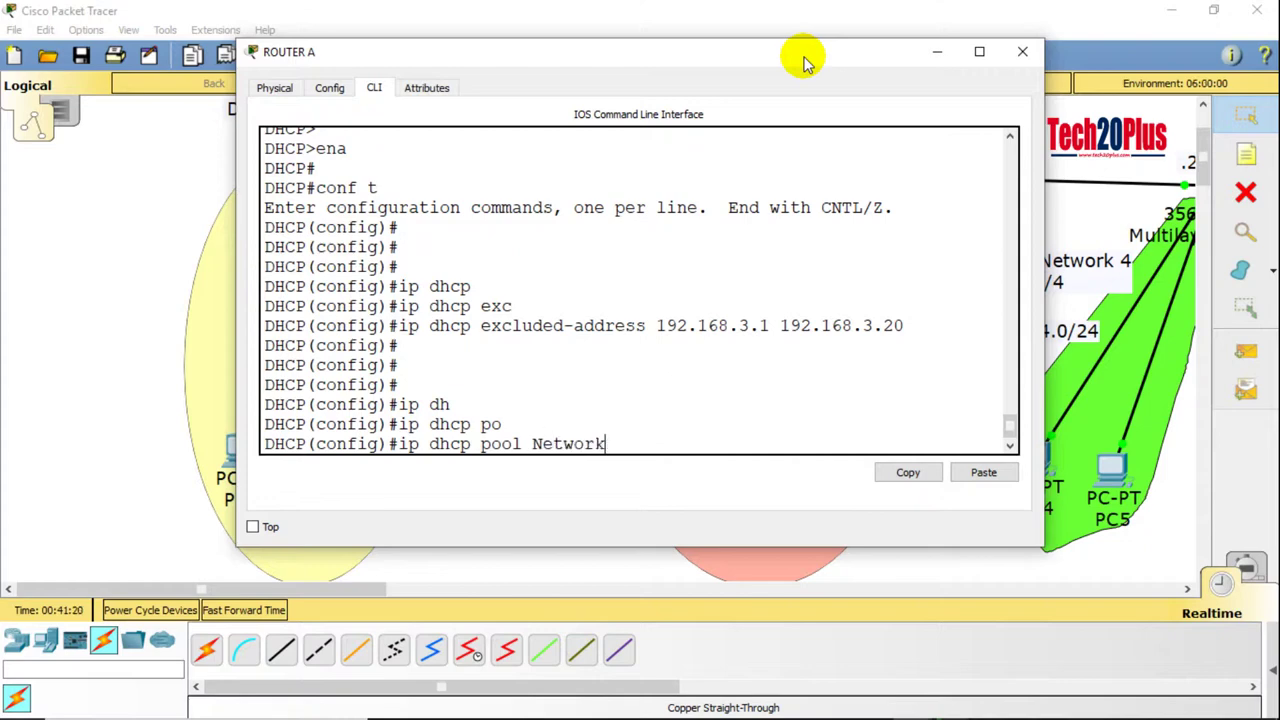
pyautogui.press('Return')
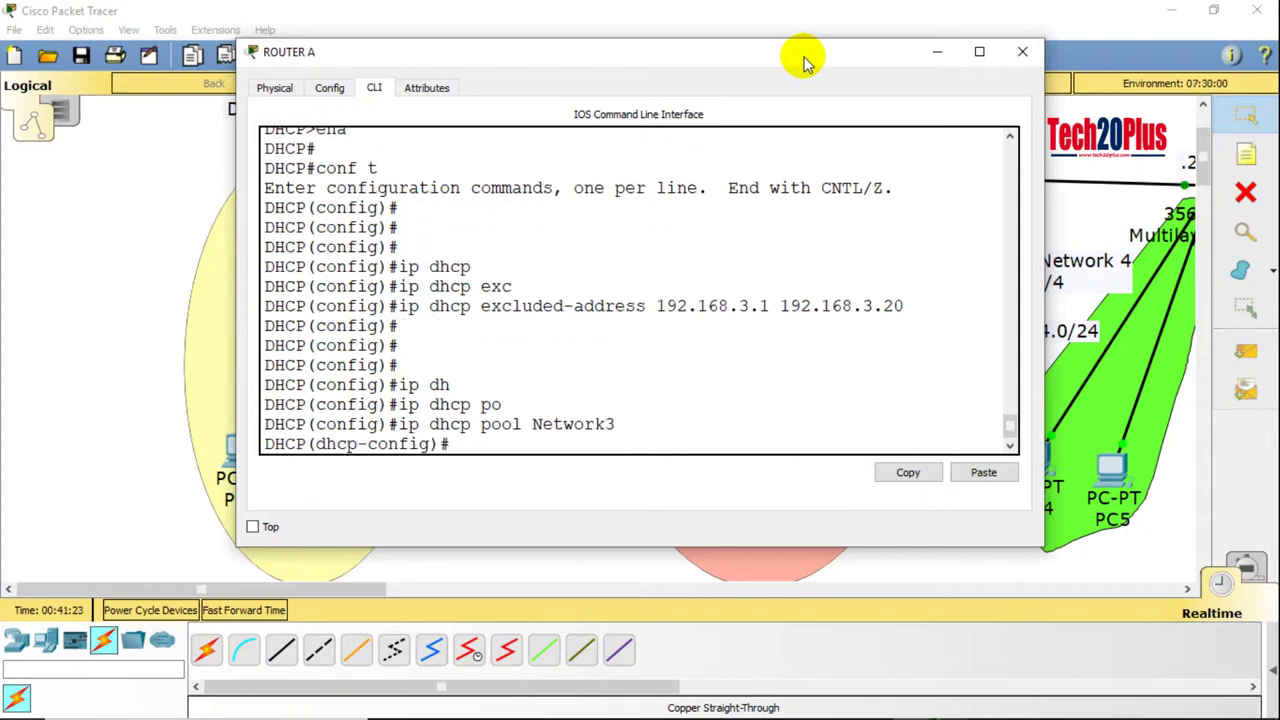
# Step: Assign network 192.168.3.0 with mask 255.255.255.0 to the Network3 pool
pyautogui.write('net')
pyautogui.press('Tab')
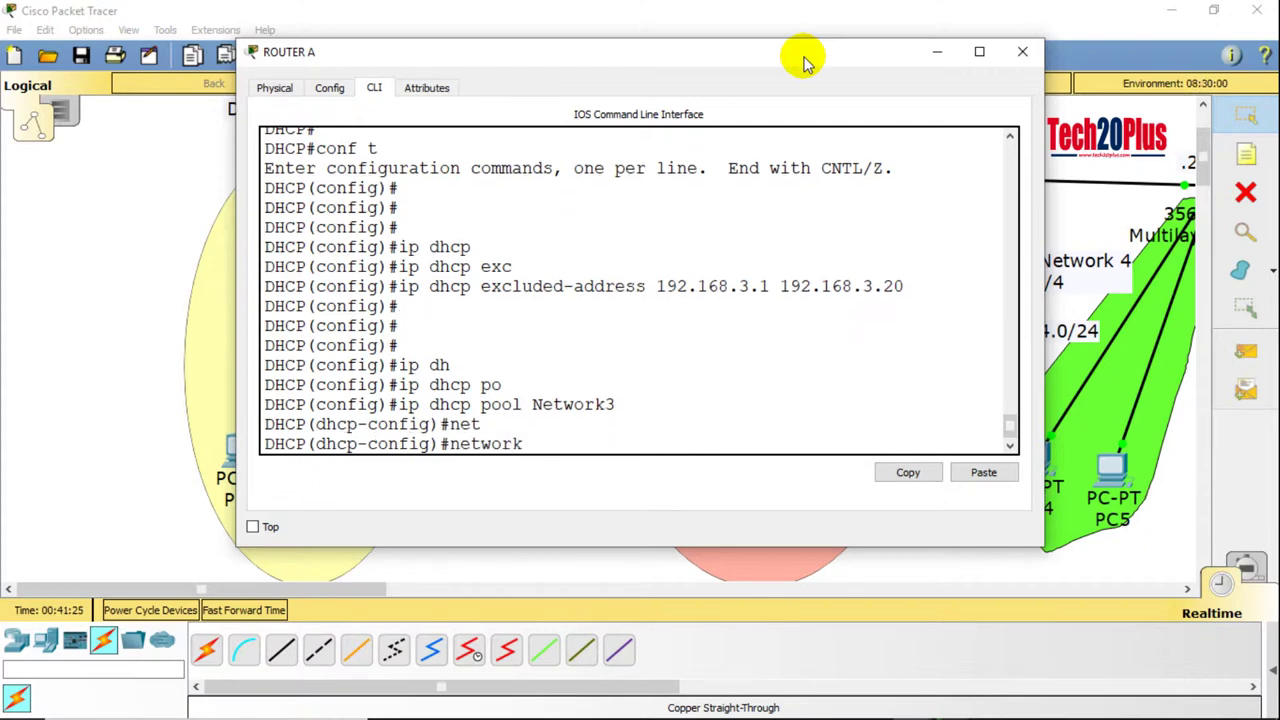
pyautogui.write('192.168.3.0 255.')
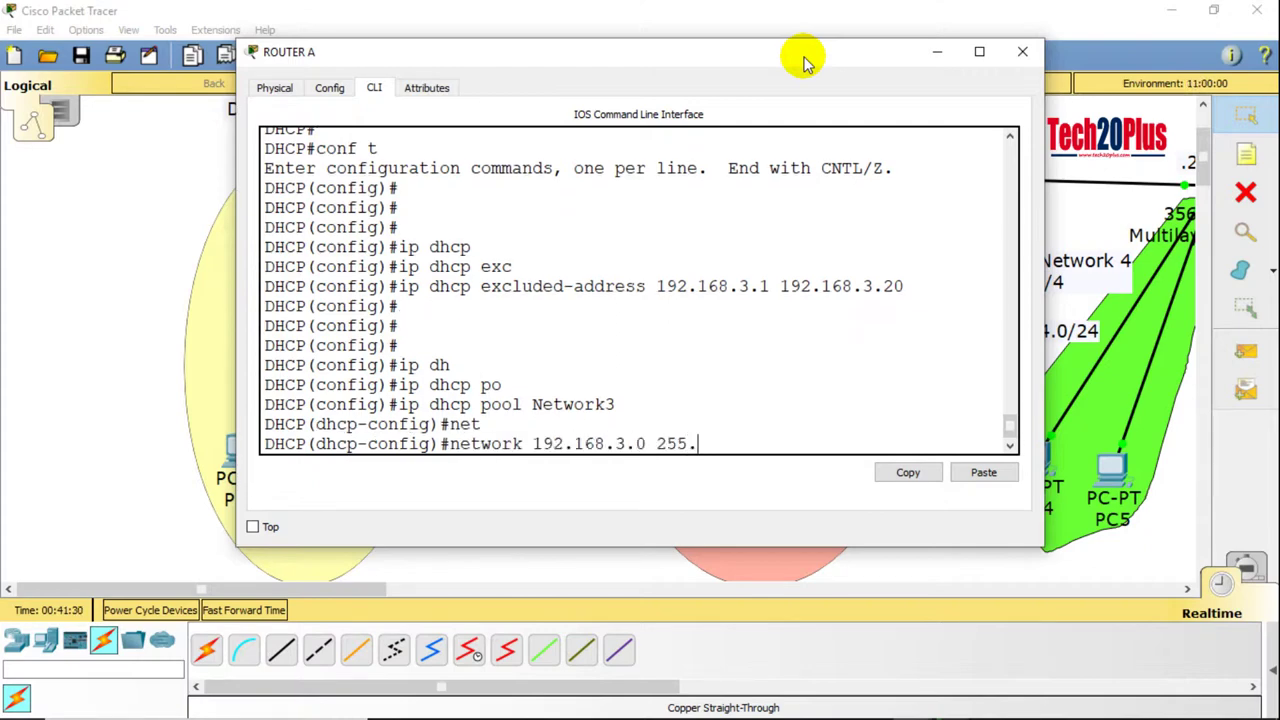
pyautogui.write('255.255.0')
pyautogui.press('Return')
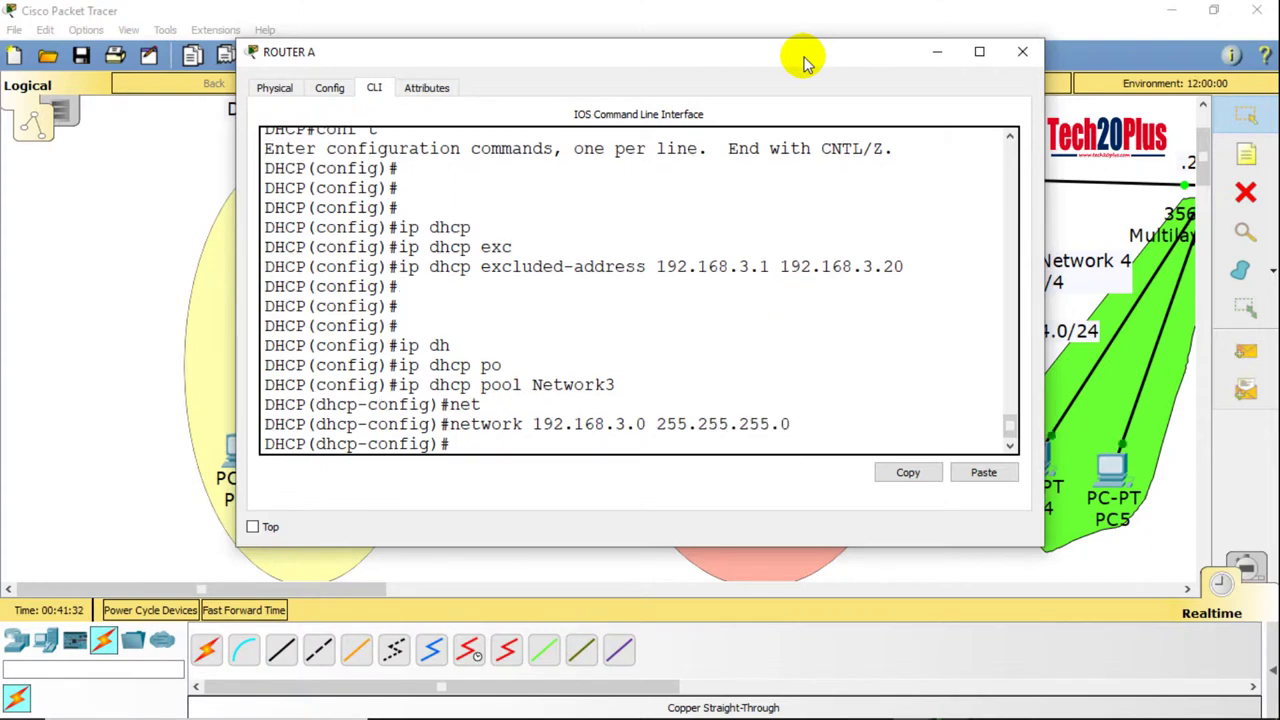
# Step: Set the Network3 pool's default router to 192.168.3.1 and return to global configuration mode
pyautogui.write('def')
pyautogui.press('Tab')
pyautogui.write('1')
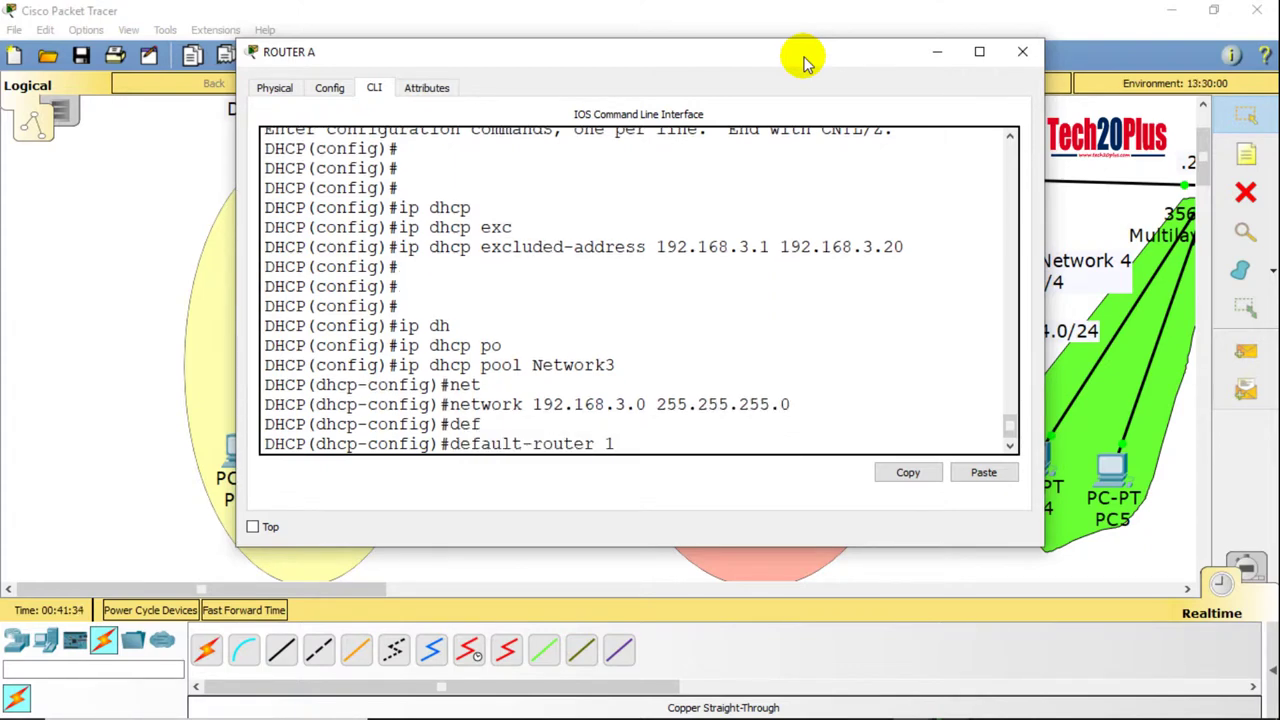
pyautogui.write('92.168.3.1')
pyautogui.press('Return')
pyautogui.press('Return')
pyautogui.press('Return')
pyautogui.press('Return')
pyautogui.write('ex')
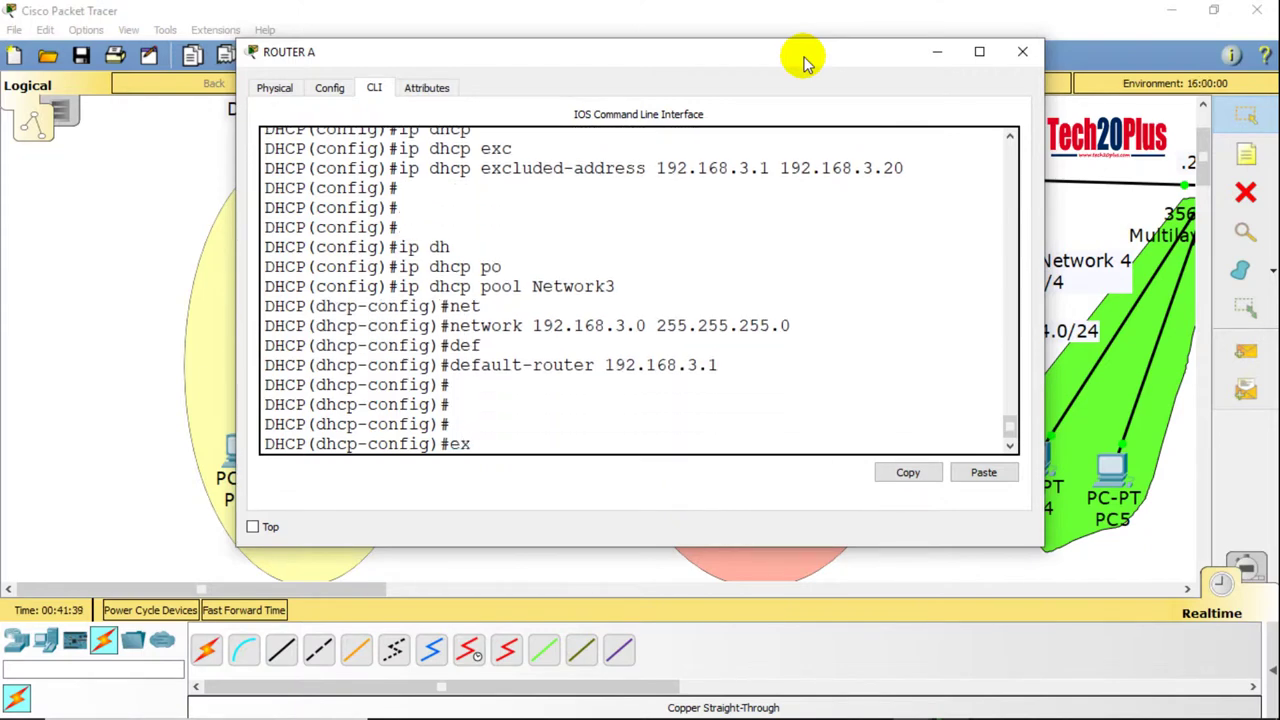
pyautogui.write('it')
pyautogui.press('Return')
pyautogui.press('Return')
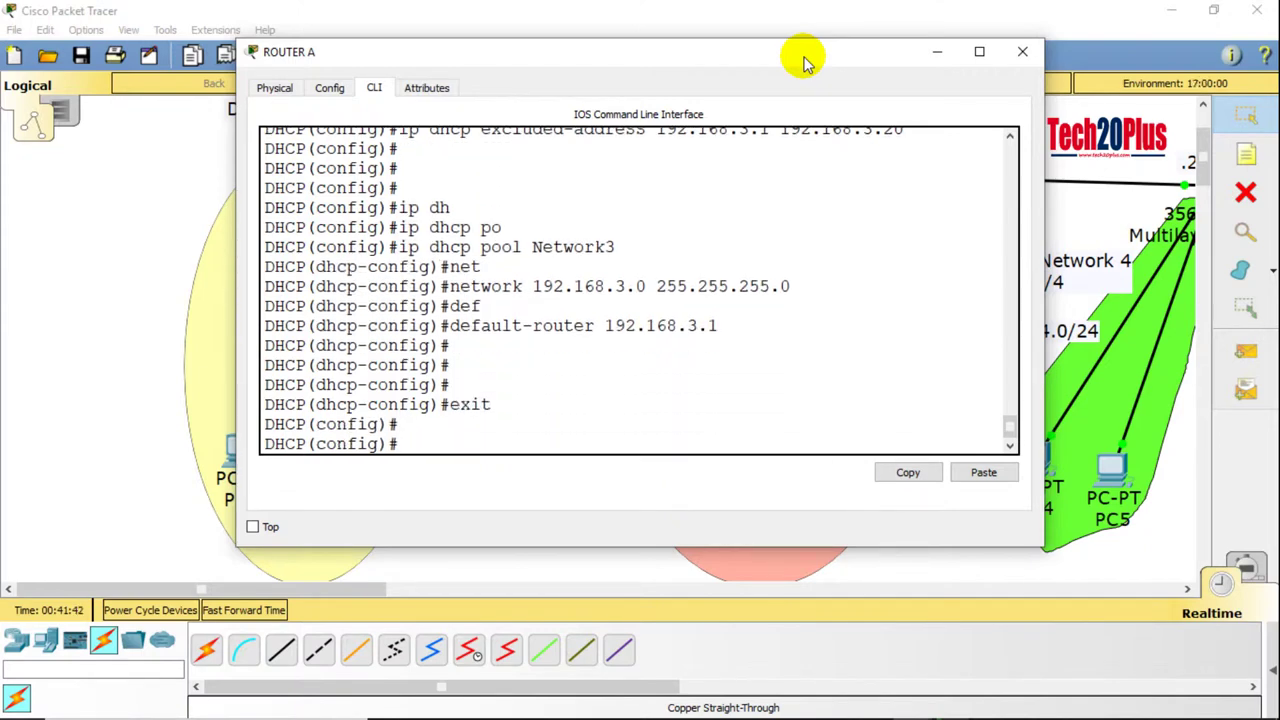
# Step: Exclude addresses 192.168.4.1 to 192.168.4.20 from DHCP assignment on Router A
pyautogui.write('ip dhp')
pyautogui.press('Tab')
pyautogui.press('BackSpace')
pyautogui.write('c')
pyautogui.press('Tab')
pyautogui.write('p')
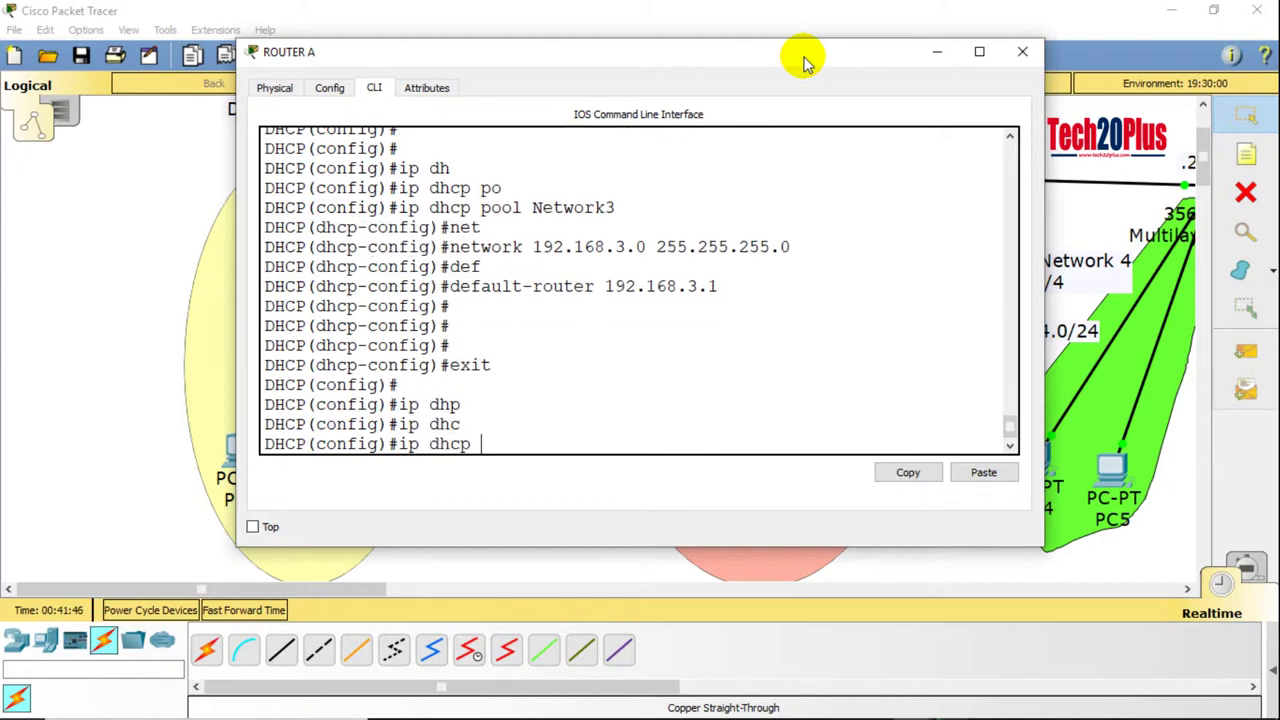
pyautogui.write(' exl')
pyautogui.press('Tab')
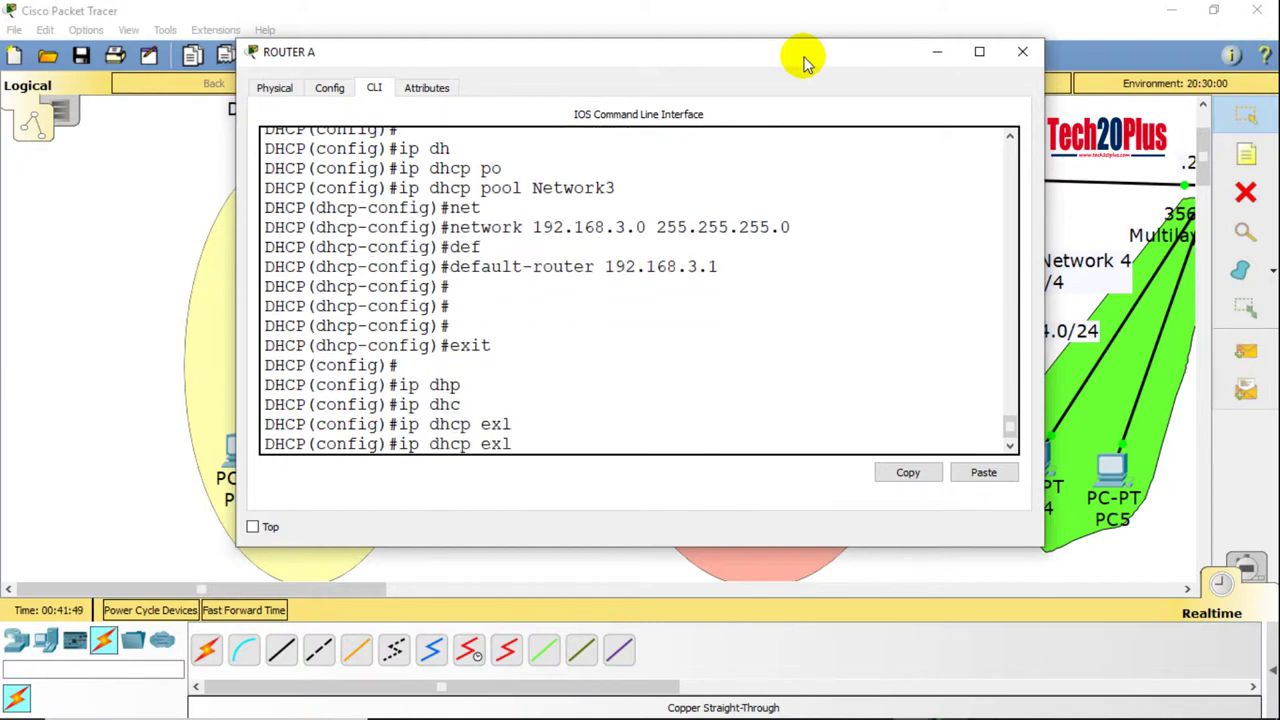
pyautogui.write('cl')
pyautogui.press('Tab')
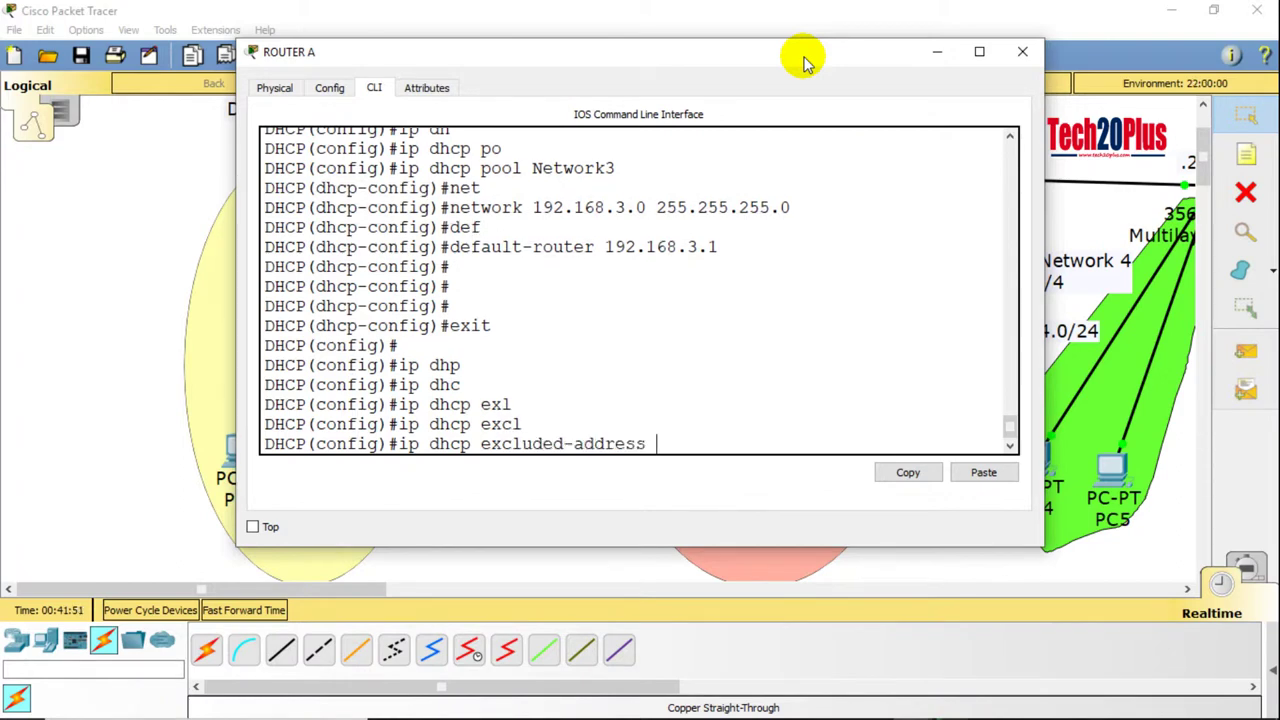
pyautogui.write('192.16')
pyautogui.write('8.4.1')
pyautogui.write('.168.4.20')
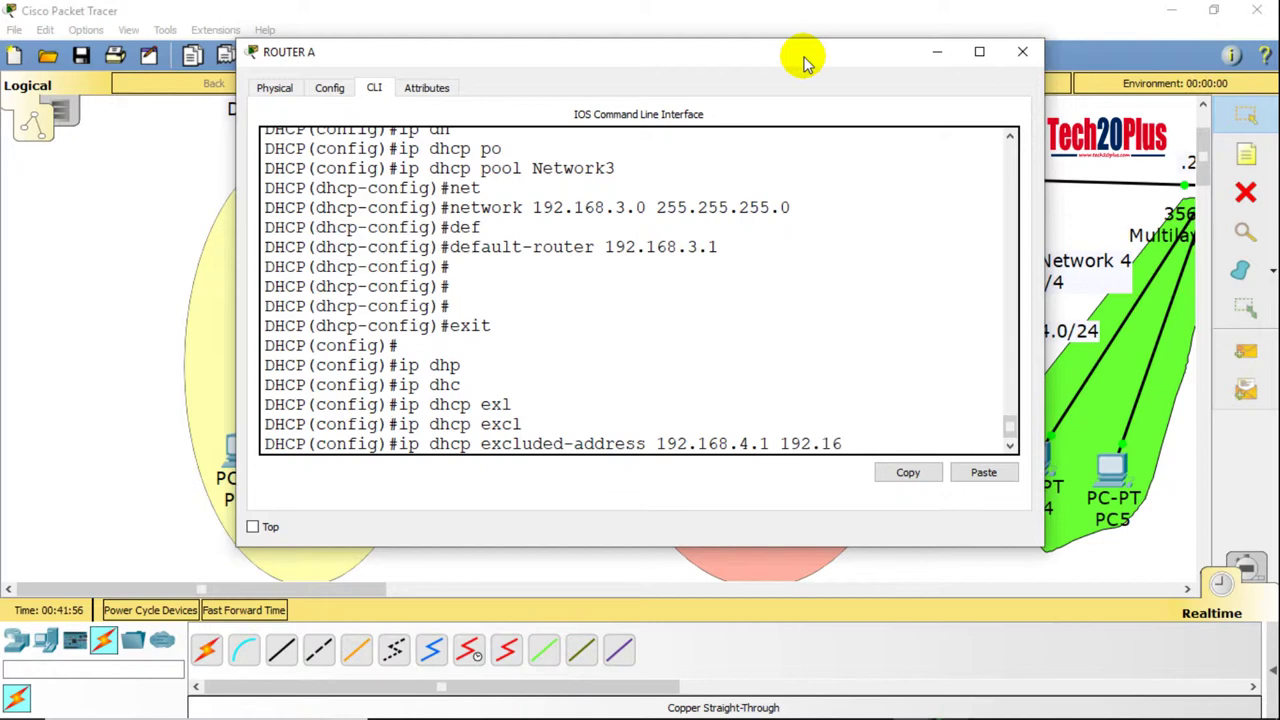
pyautogui.press('Return')
pyautogui.press('Return')
pyautogui.press('Return')
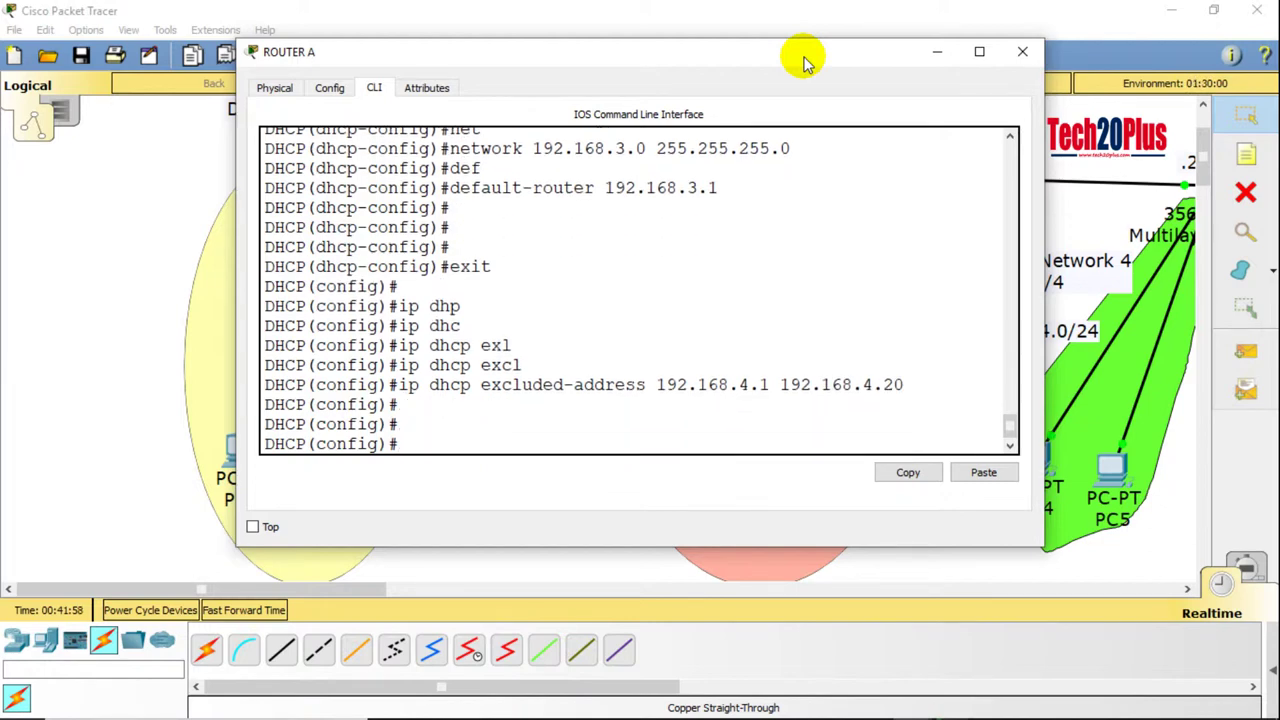
# Step: Create a second DHCP pool named Network4 on Router A
pyautogui.write('ip')
pyautogui.write(' d')
pyautogui.write('hcp')
pyautogui.press('Tab')
pyautogui.write('po')
pyautogui.press('Tab')
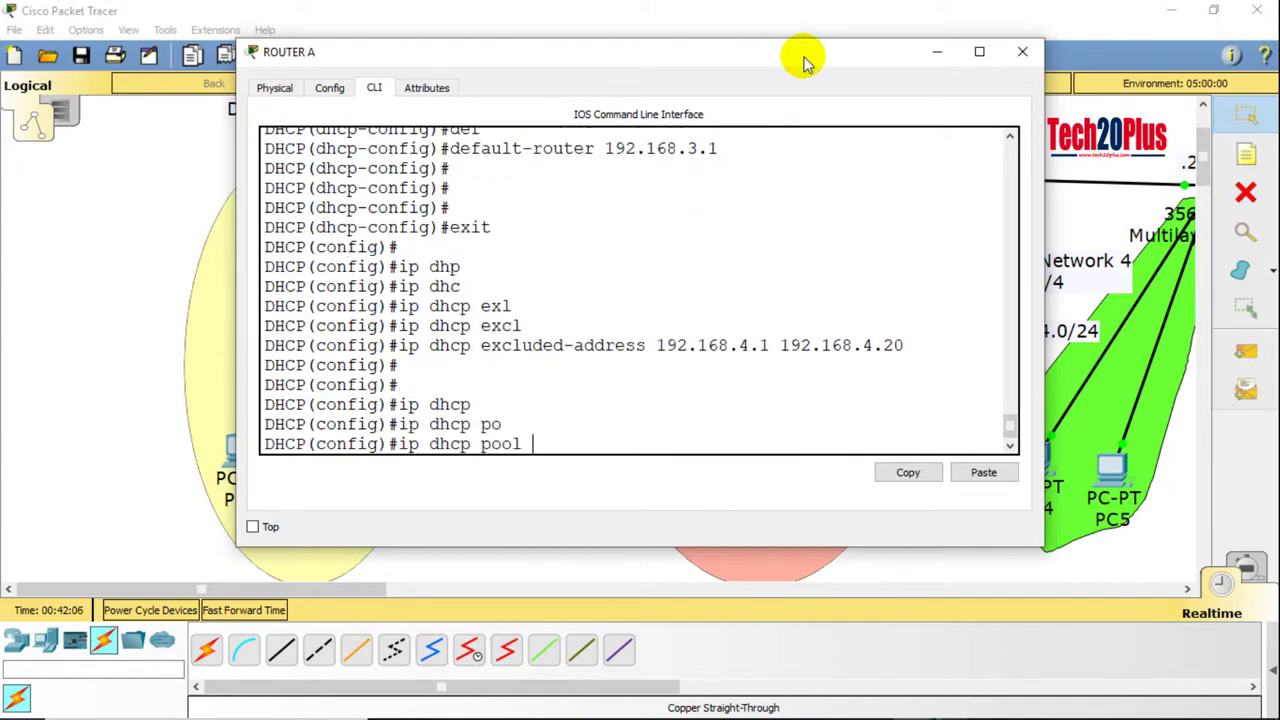
pyautogui.write('Network')
pyautogui.press('BackSpace')
pyautogui.press('BackSpace')
pyautogui.write('twork4')
pyautogui.press('Return')
pyautogui.press('Return')
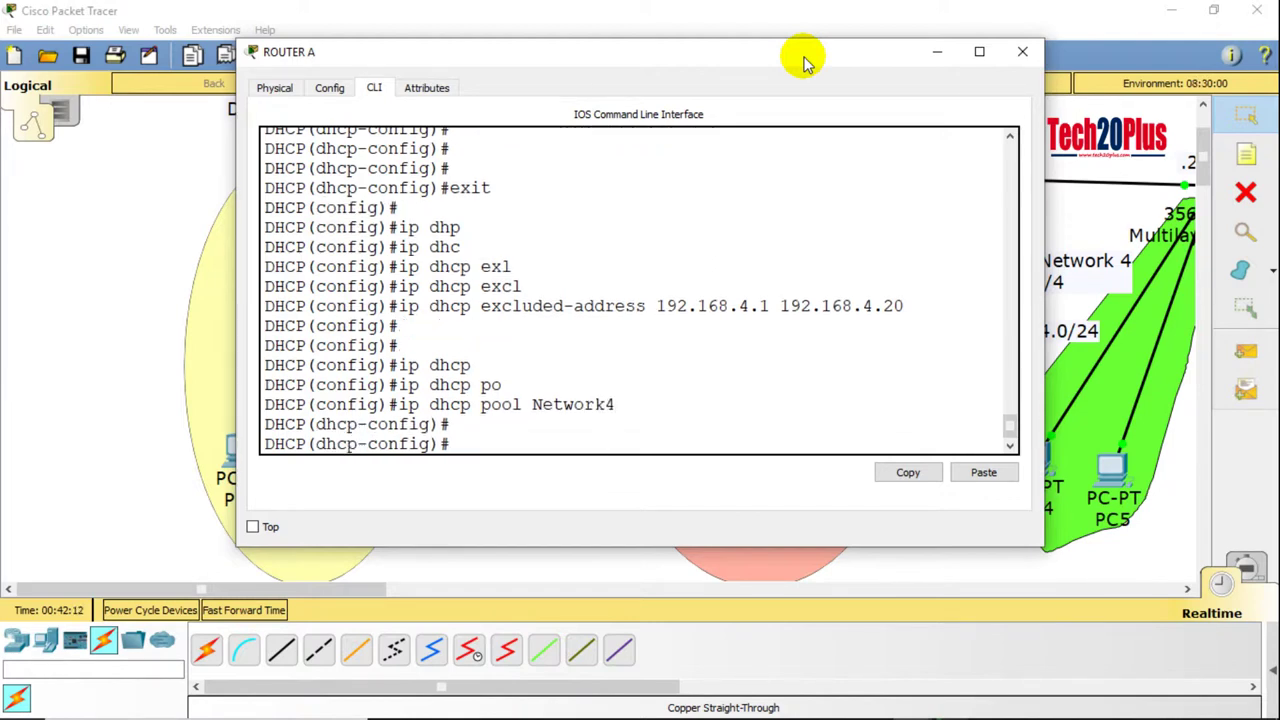
# Step: Assign network 192.168.4.0 with mask 255.255.255.0 to the Network4 pool
pyautogui.write('network 192.168.4.0')
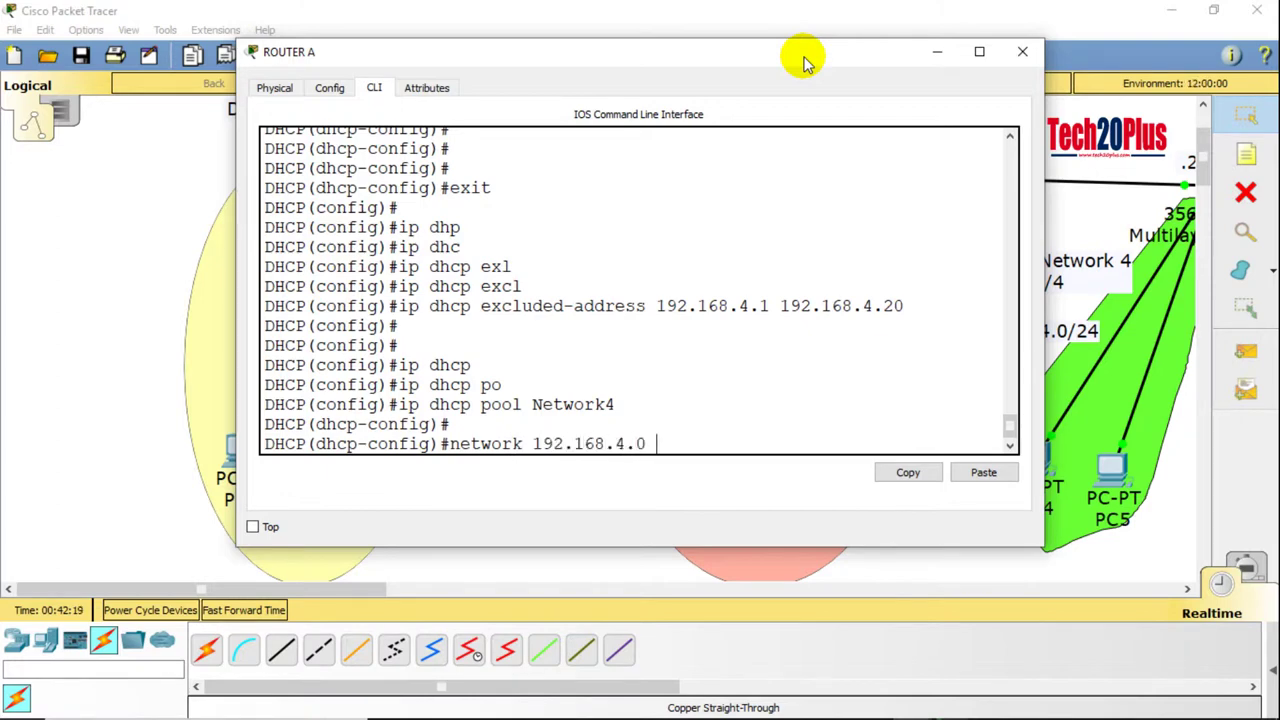
pyautogui.write(' 255.255.255')
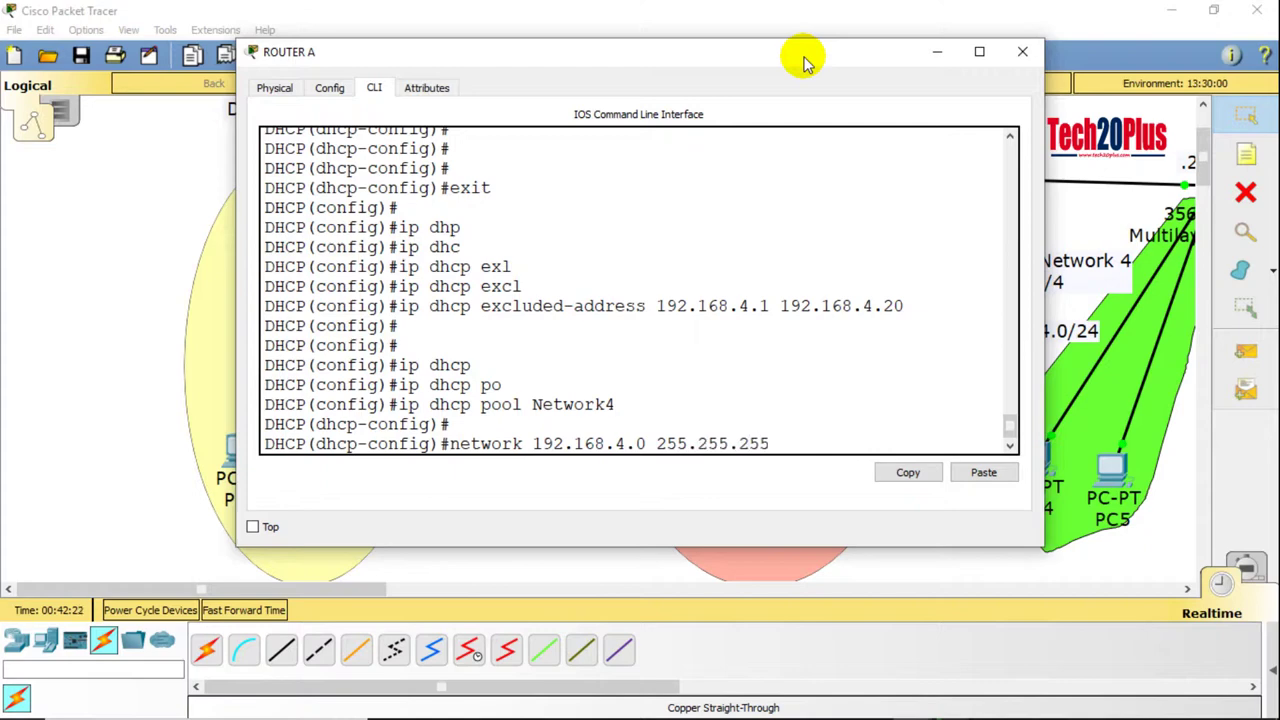
pyautogui.write('.0')
pyautogui.press('Return')
# Step: Set the Network4 pool's default router to 192.168.4.1, exit the pool configuration and close Router A's window
pyautogui.write('def')
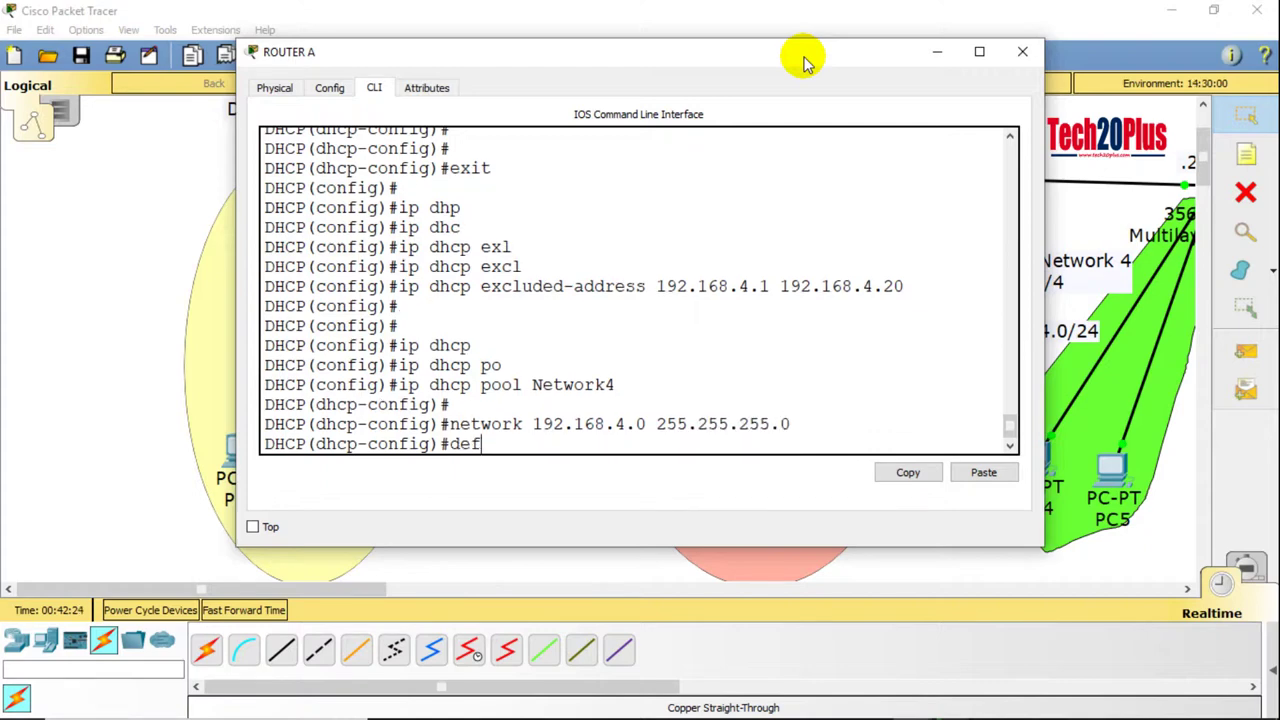
pyautogui.press('Tab')
pyautogui.write('192.168.4.1')
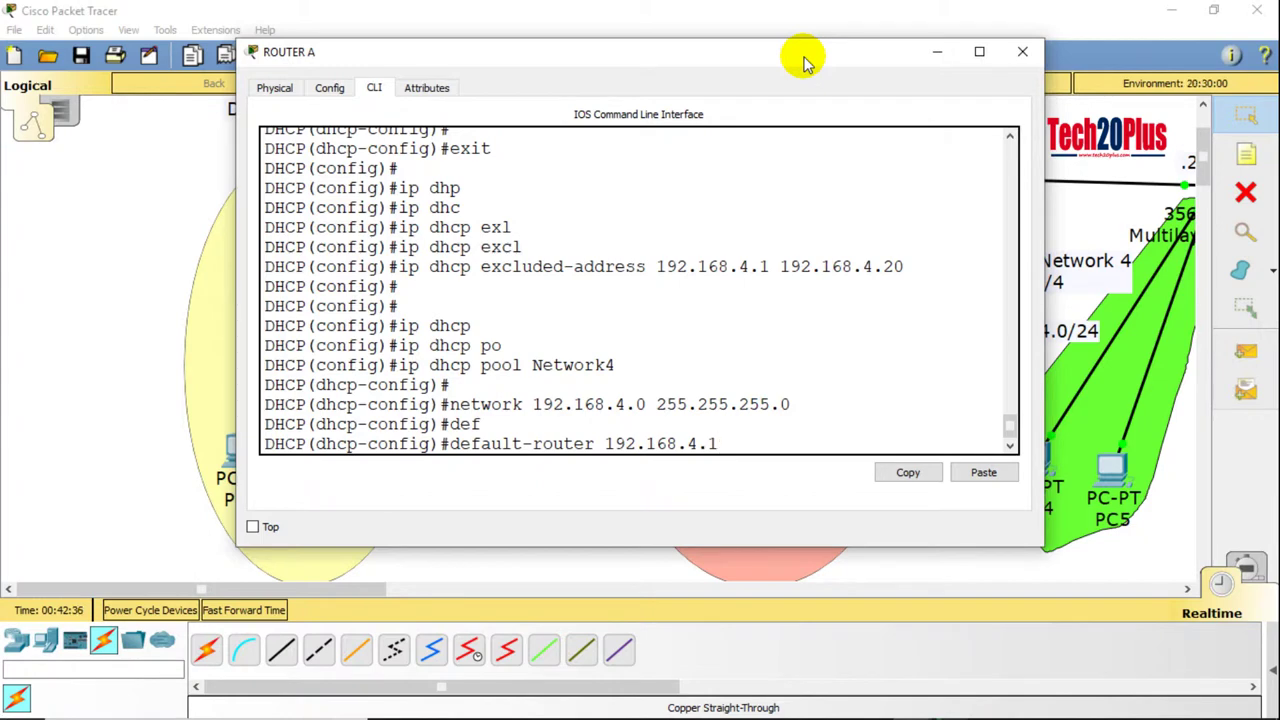
pyautogui.press('Return')
pyautogui.press('Return')
pyautogui.press('Return')
pyautogui.write('exit')
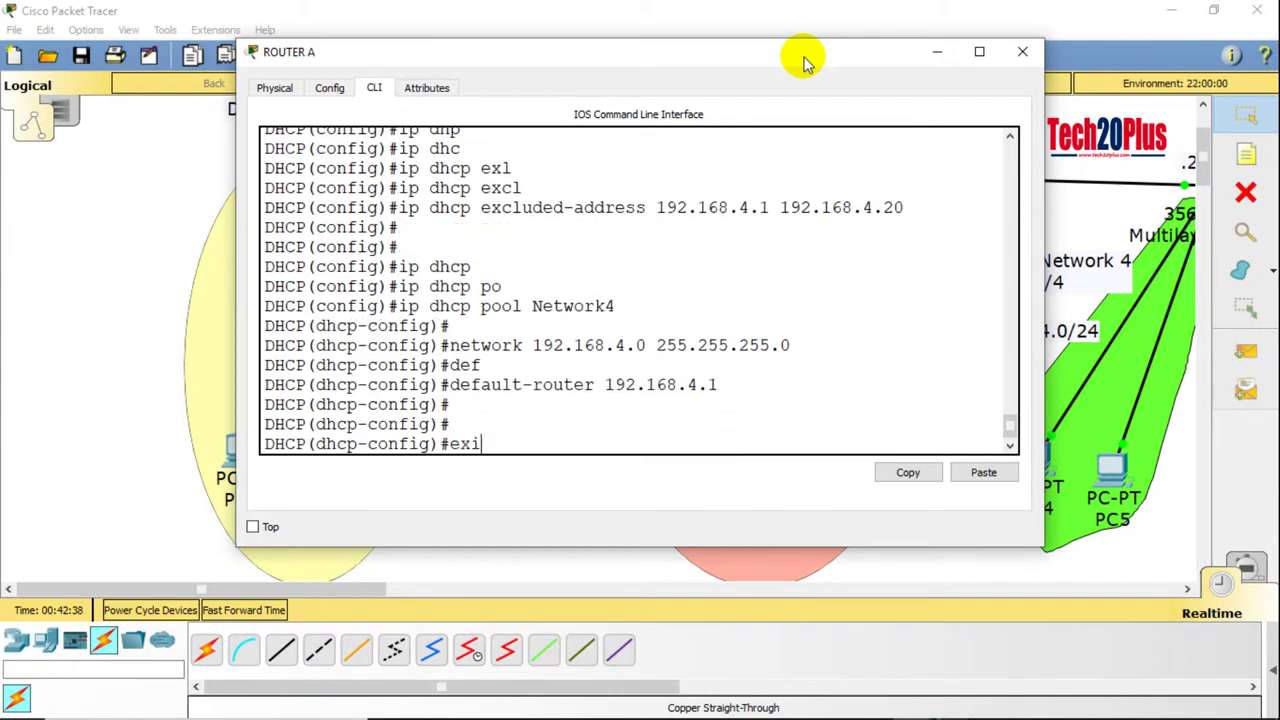
pyautogui.press('Return')
pyautogui.press('Return')
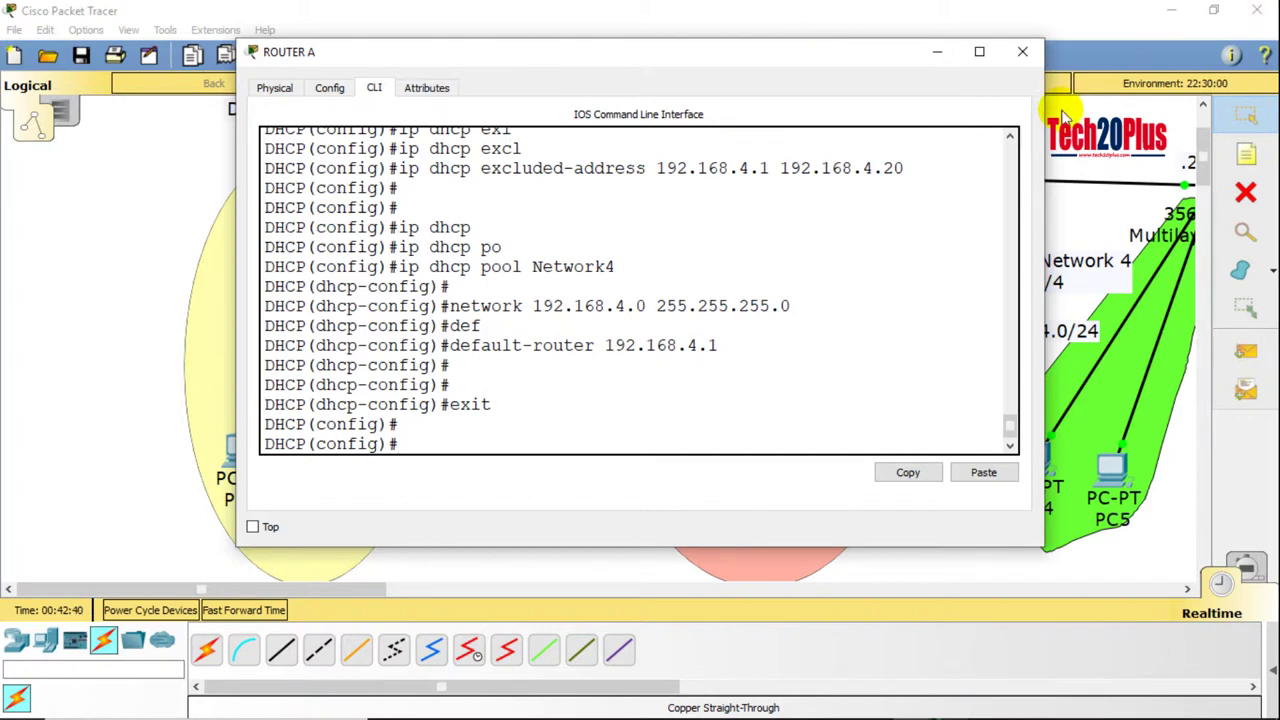
pyautogui.click(1022, 51)
# Step: Switch PC4's IP configuration from static to DHCP to request an address, and close its window
pyautogui.moveTo(392, 595); pyautogui.dragTo(586, 594)
pyautogui.click(342, 465)
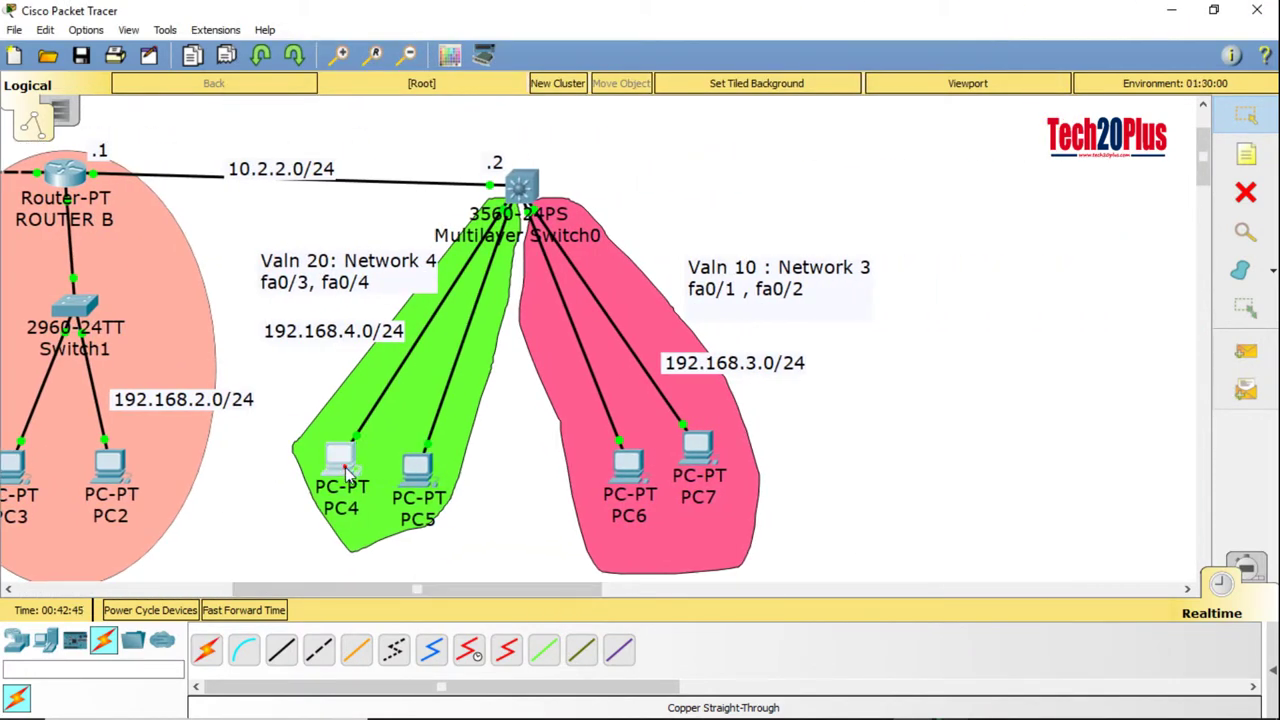
pyautogui.click(397, 170)
pyautogui.click(352, 248)
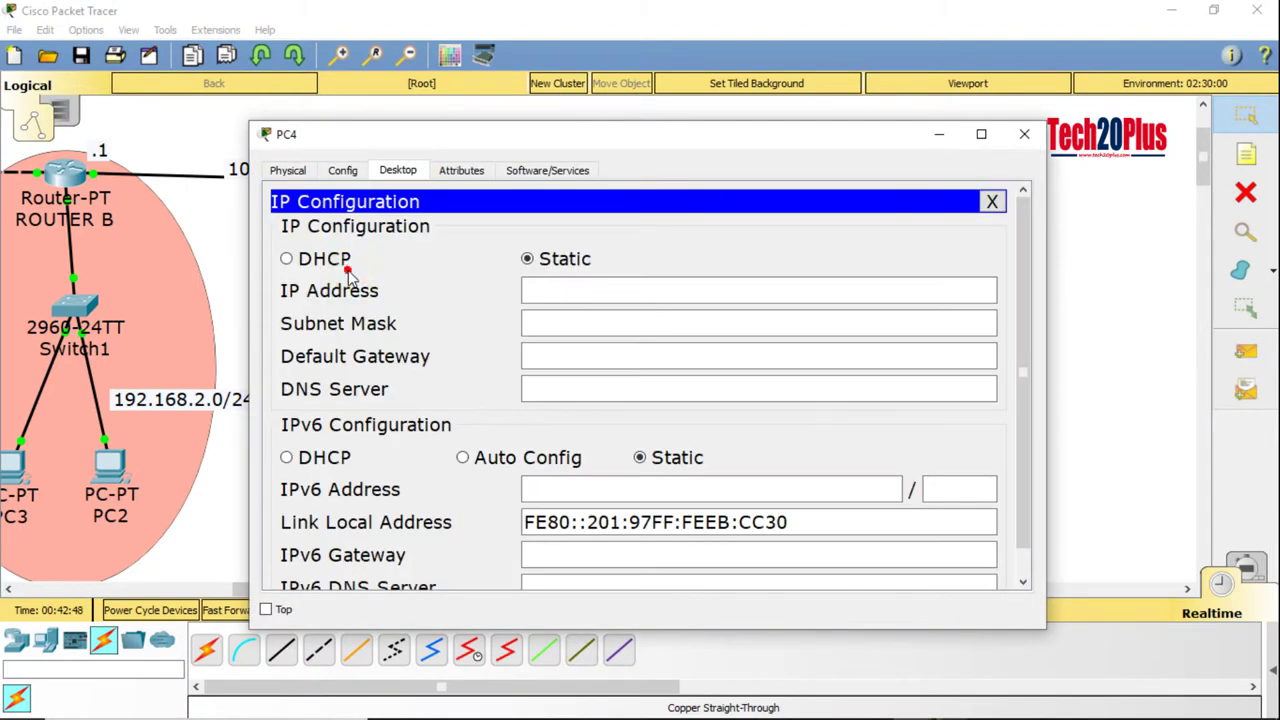
pyautogui.click(318, 263)
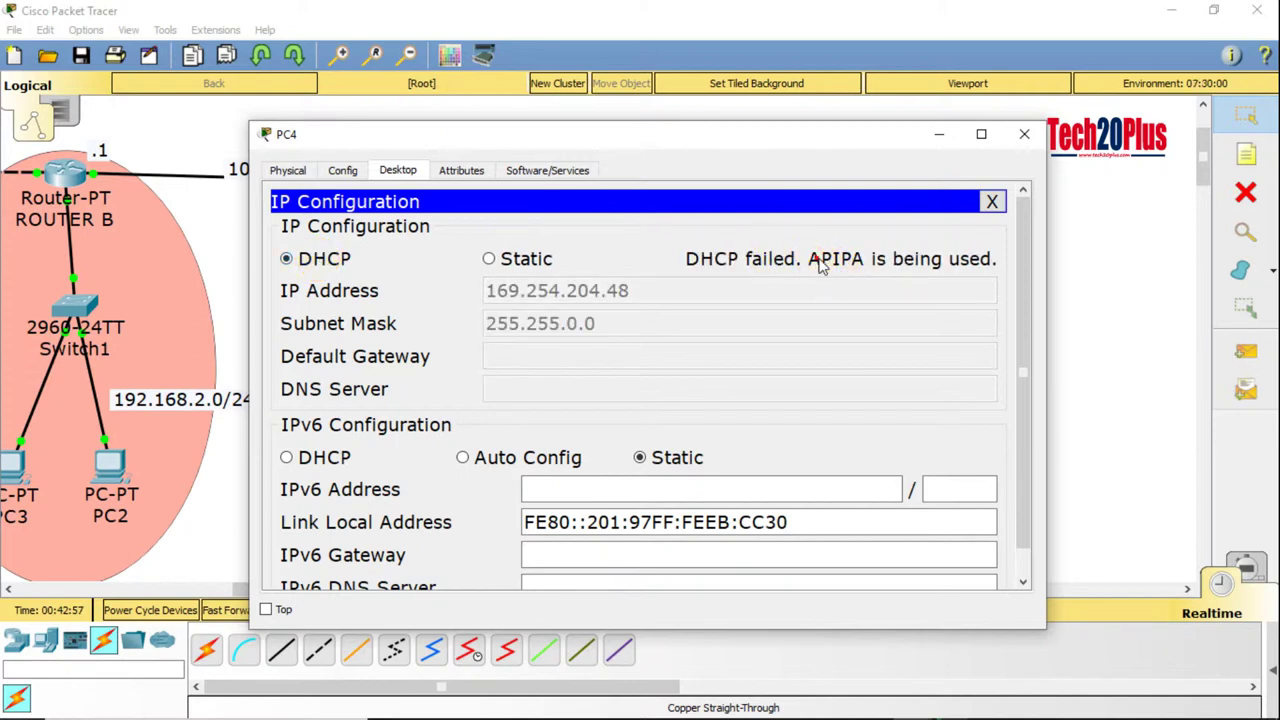
pyautogui.click(1024, 133)
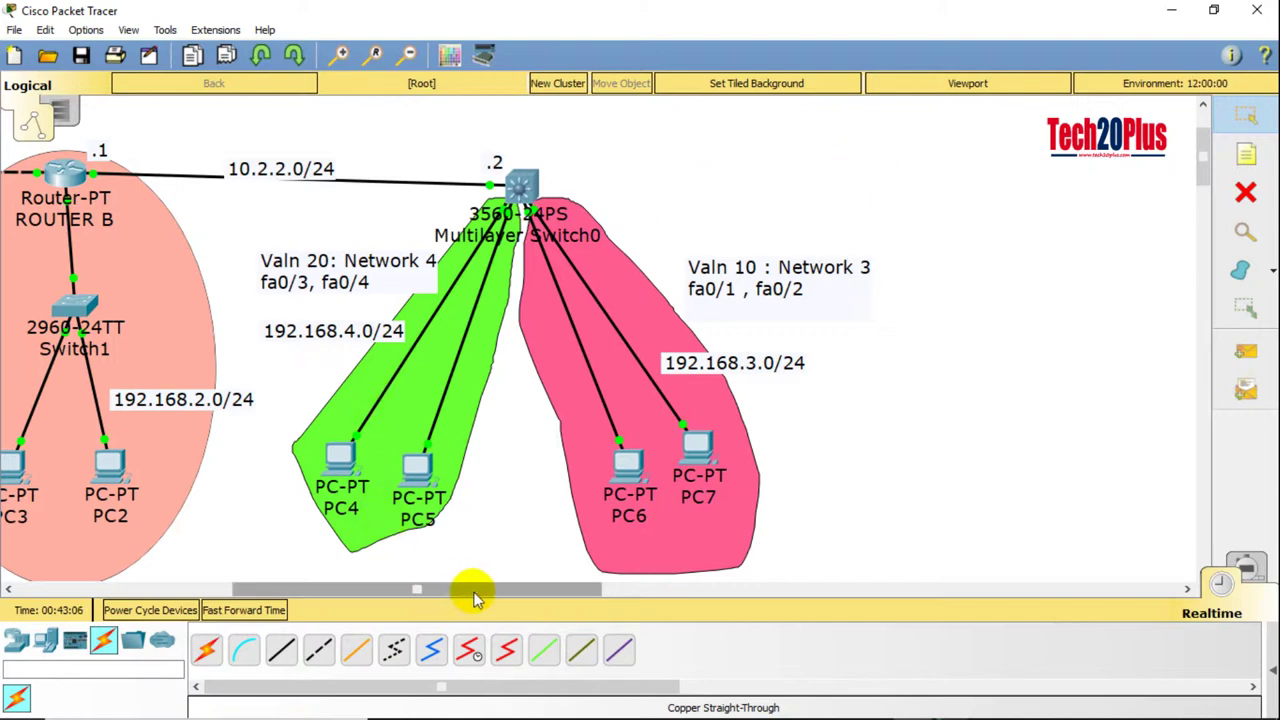
# Step: Examine the link between Router A and Router B and the interfaces at both ends
pyautogui.moveTo(474, 594); pyautogui.dragTo(258, 594)
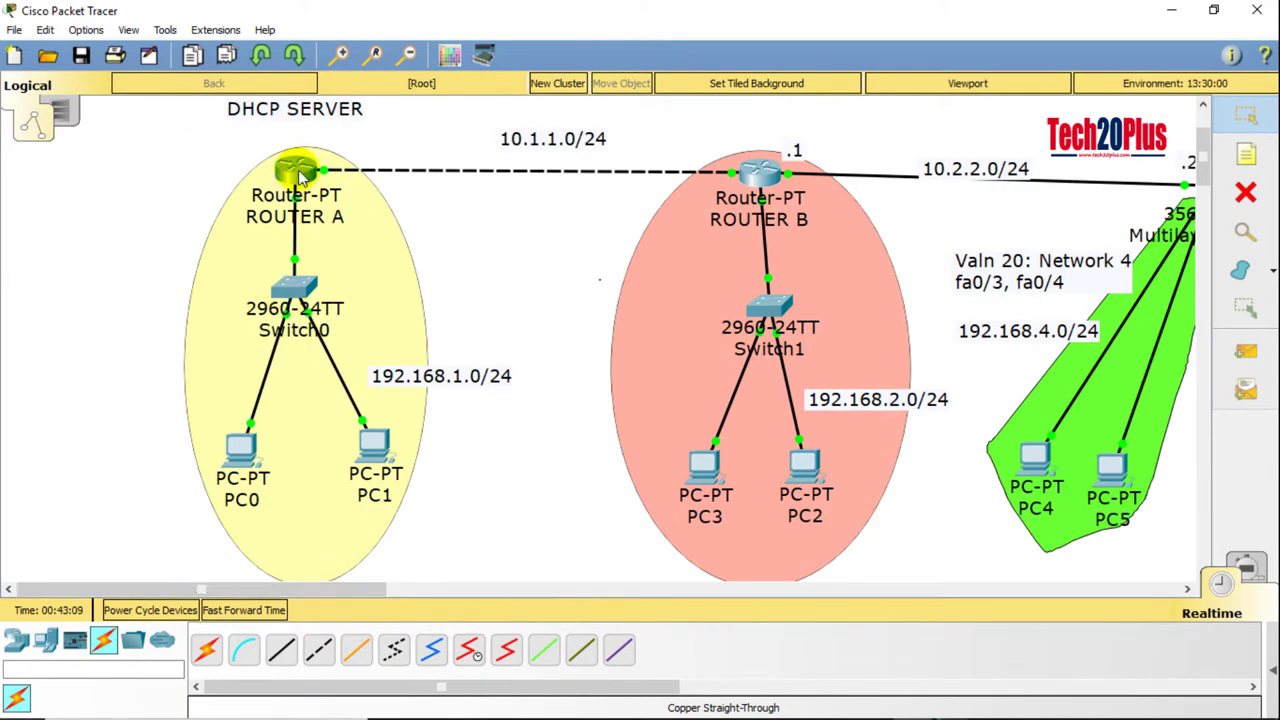
pyautogui.moveTo(298, 175)
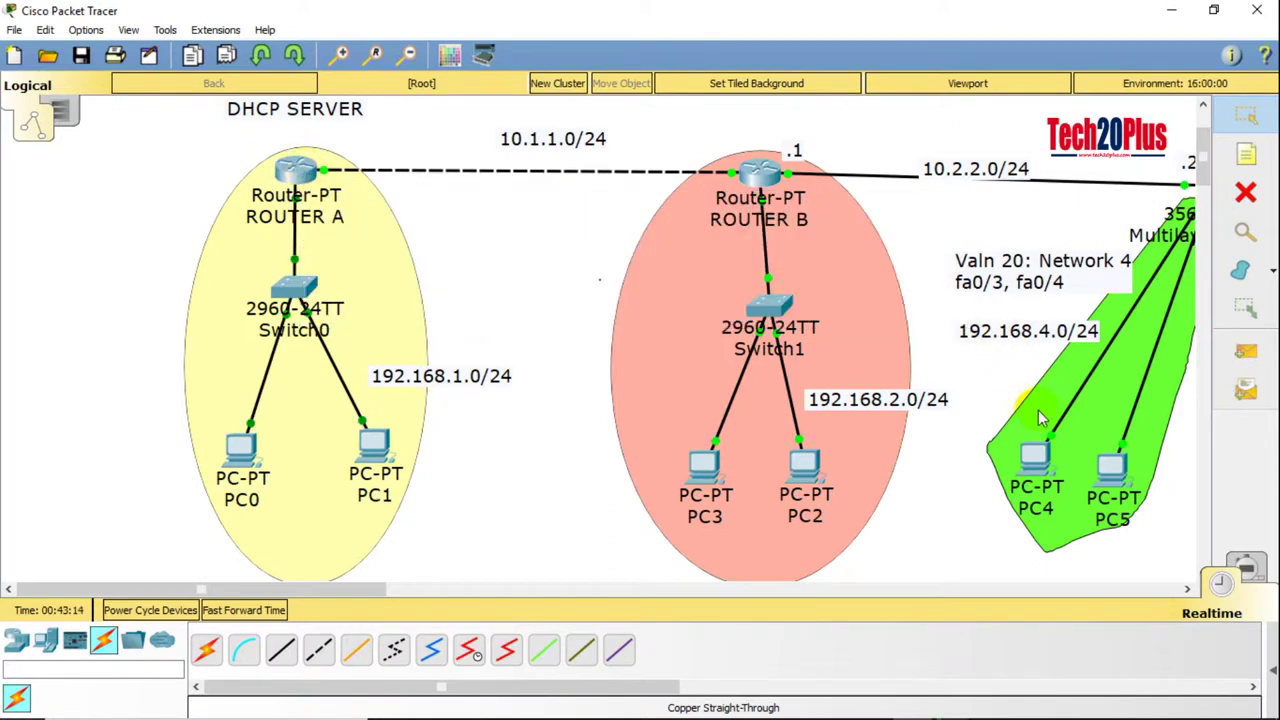
pyautogui.moveTo(298, 589)
pyautogui.mouseDown()
pyautogui.moveTo(689, 589)
pyautogui.moveTo(286, 598)
pyautogui.mouseUp()
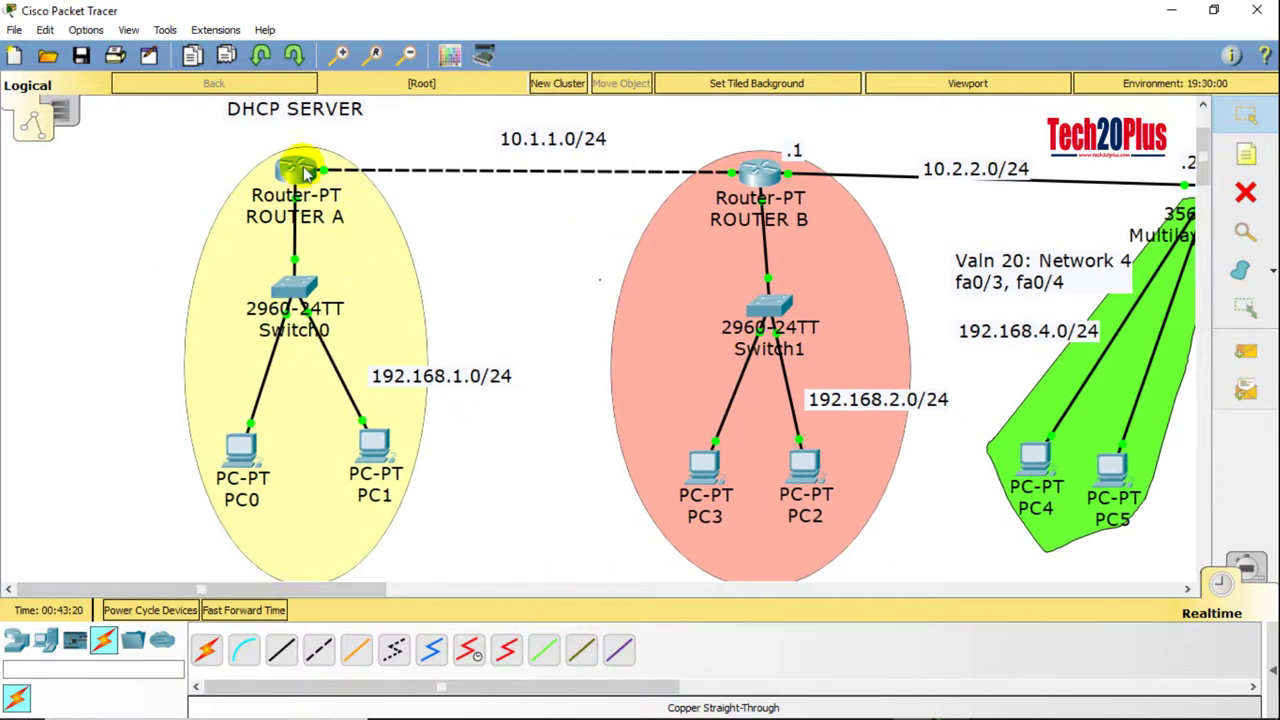
pyautogui.click(697, 135)
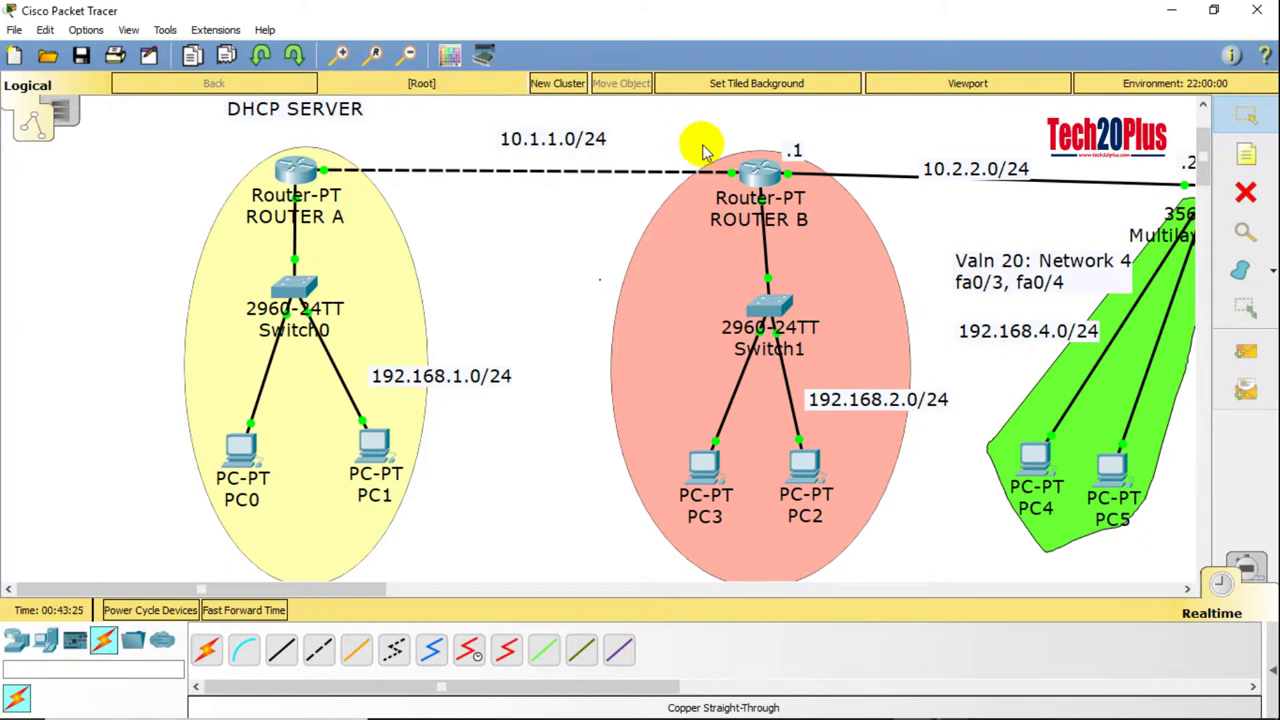
pyautogui.click(733, 177)
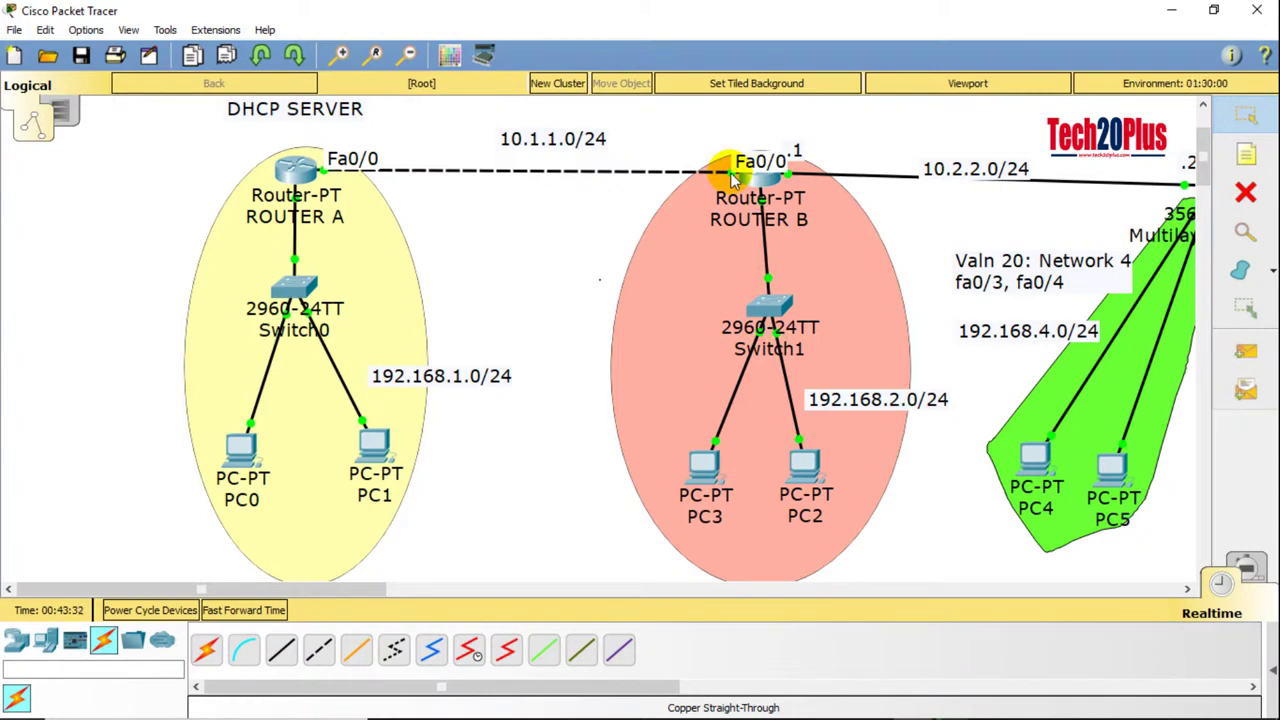
# Step: Add a static route on Router A to network 192.168.3.0 with mask 255.255.255.0 and next hop 10.1.1.2
pyautogui.click(297, 172)
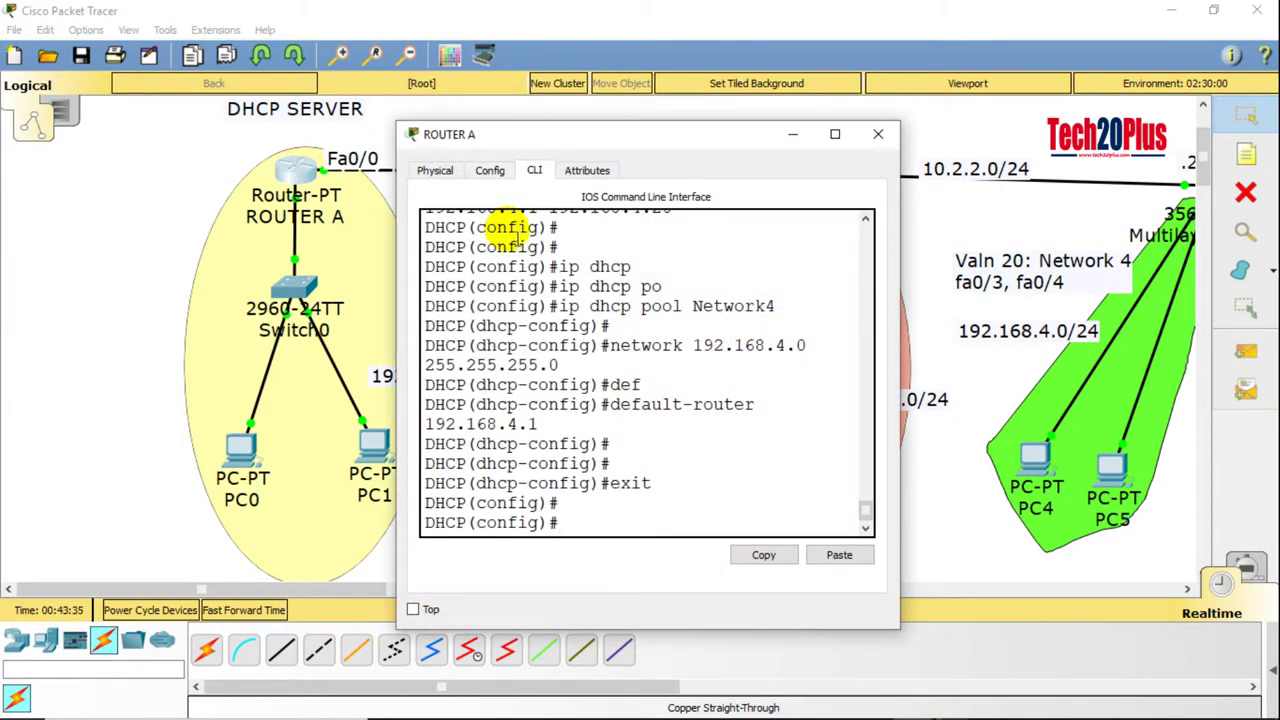
pyautogui.click(571, 514)
pyautogui.press('Return')
pyautogui.press('Return')
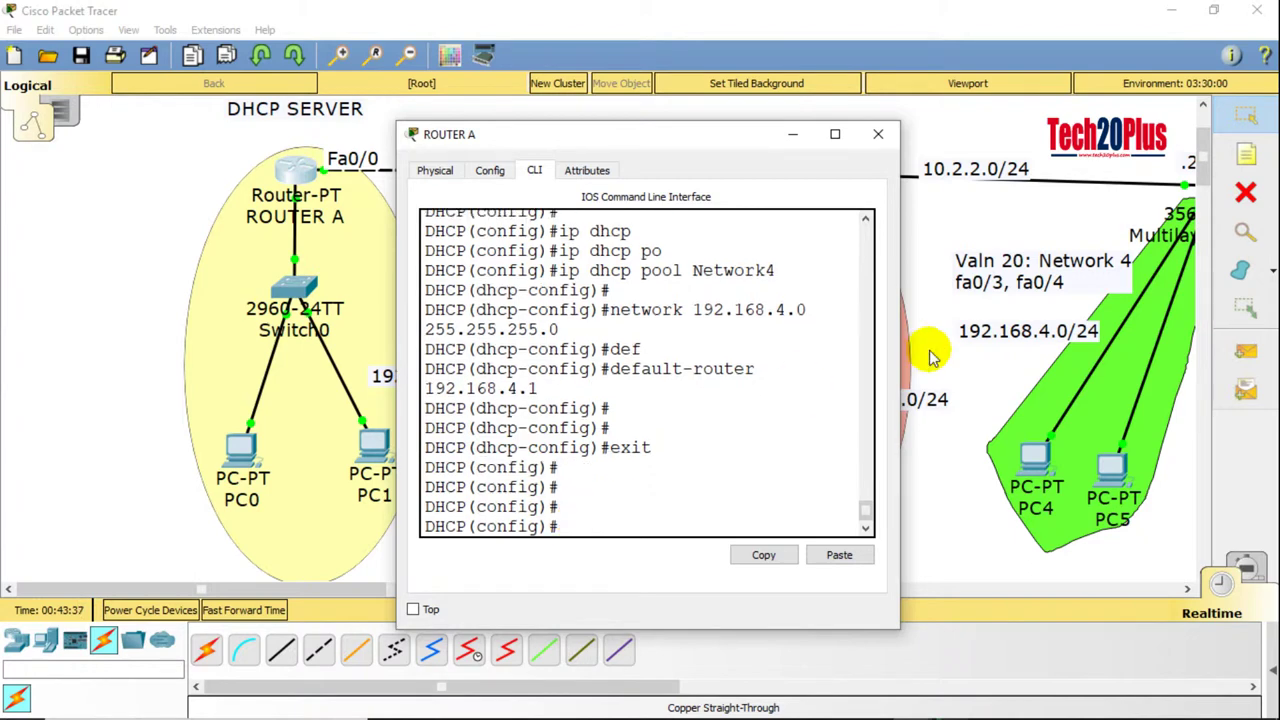
pyautogui.moveTo(900, 351); pyautogui.dragTo(1206, 306)
pyautogui.write('ip')
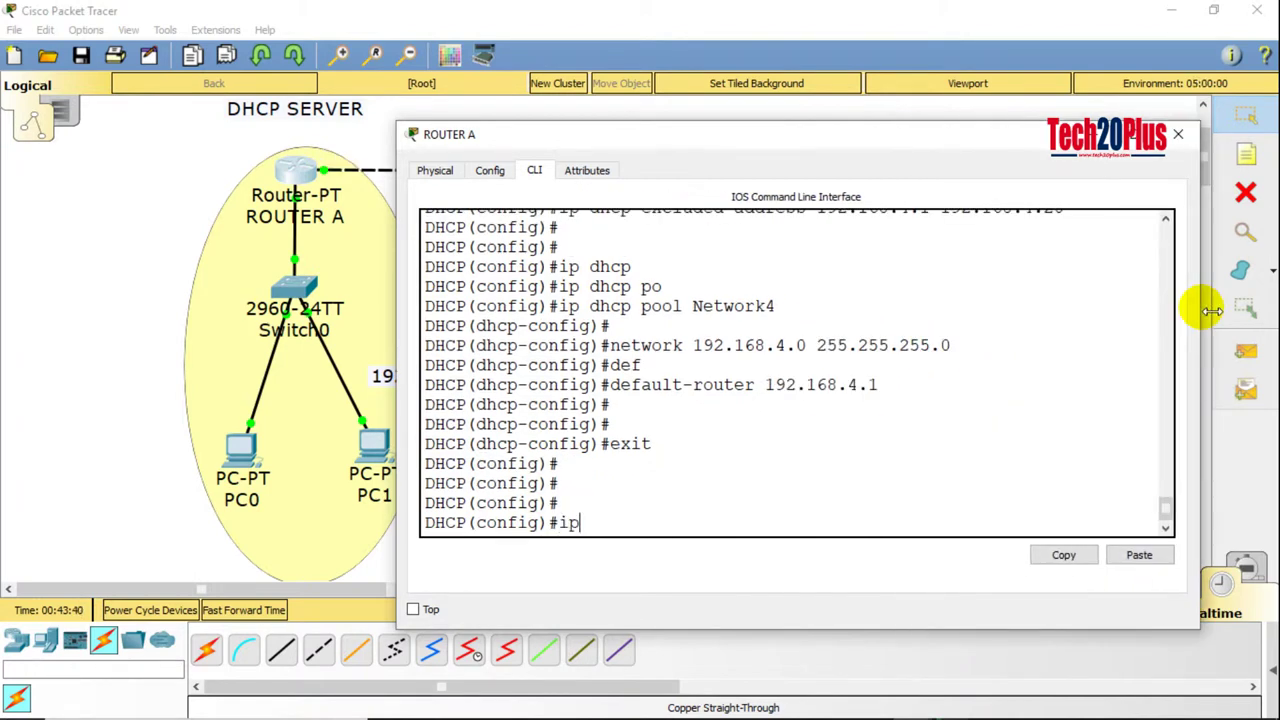
pyautogui.write(' route 192.168')
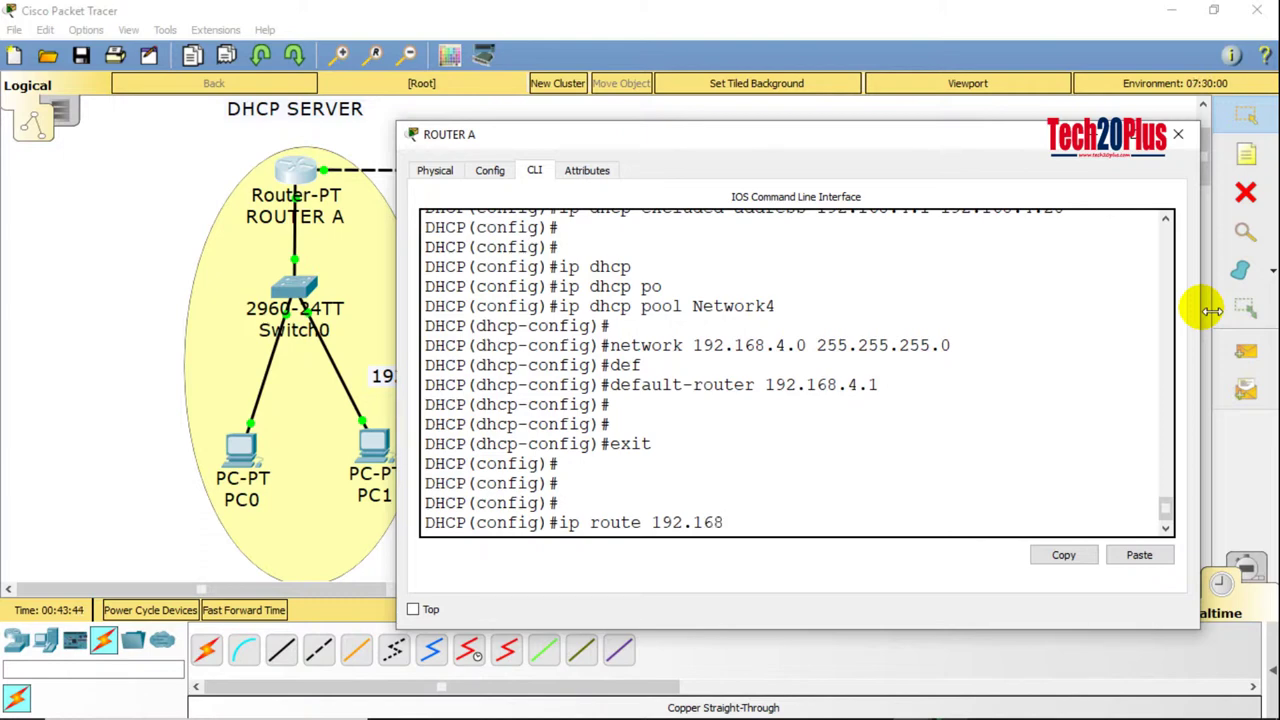
pyautogui.write('.30.2')
pyautogui.press('BackSpace')
pyautogui.press('BackSpace')
pyautogui.press('BackSpace')
pyautogui.write('.0 255.255.255.0')
pyautogui.press('Return')
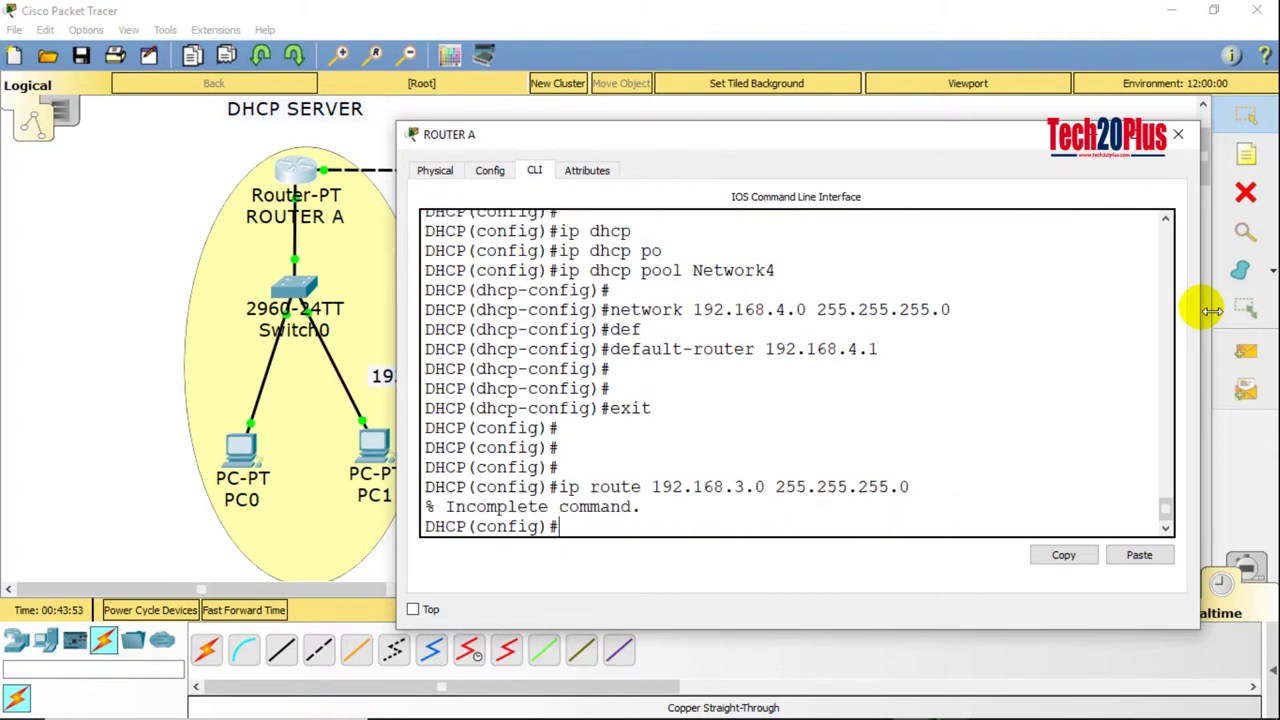
pyautogui.press('Up')
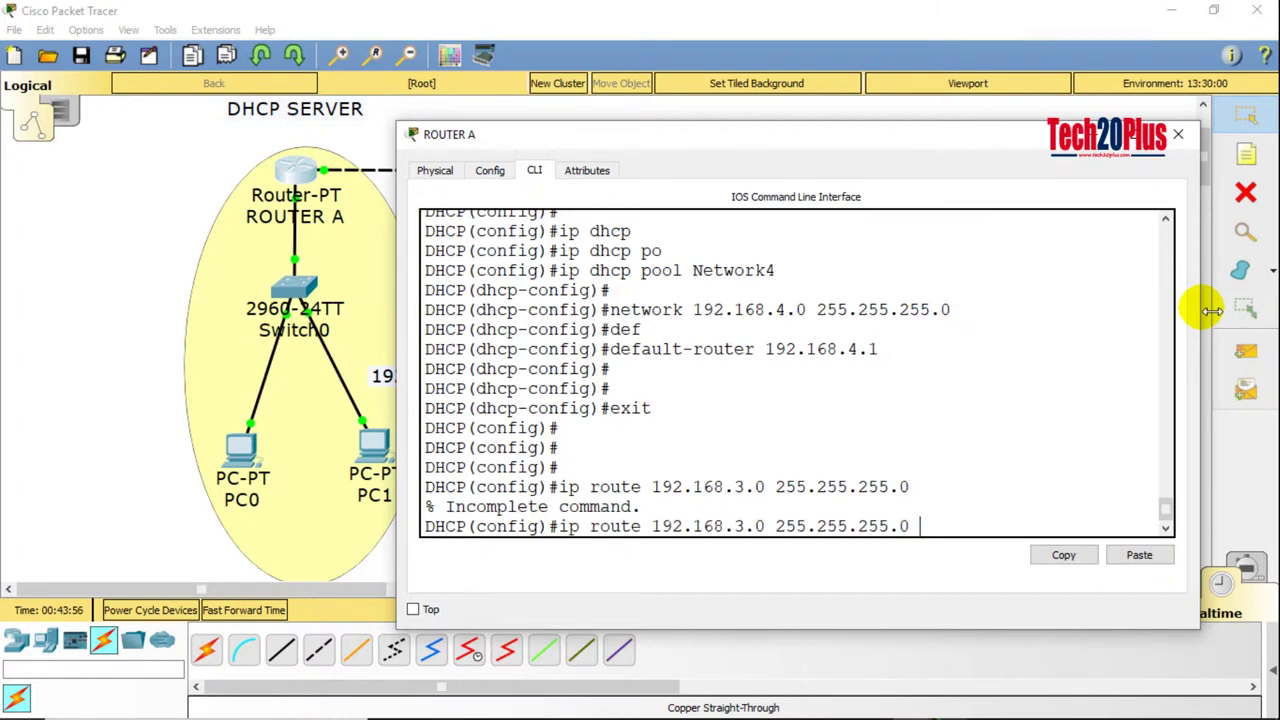
pyautogui.write('10.1.1.2')
pyautogui.press('Return')
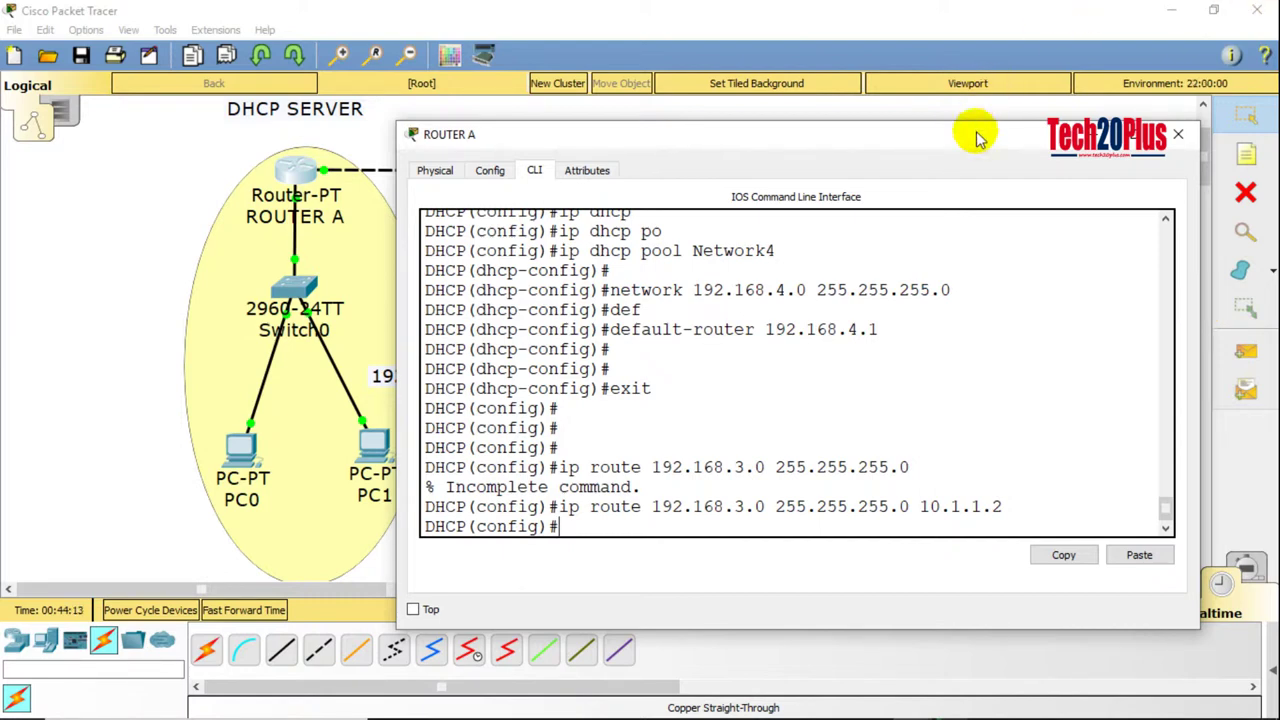
# Step: Add a static route on Router A to 192.168.4.0 with mask 255.255.255.0 via 10.1.1.2, exit configuration mode and close its window
pyautogui.moveTo(974, 134); pyautogui.dragTo(878, 358)
pyautogui.click(736, 175)
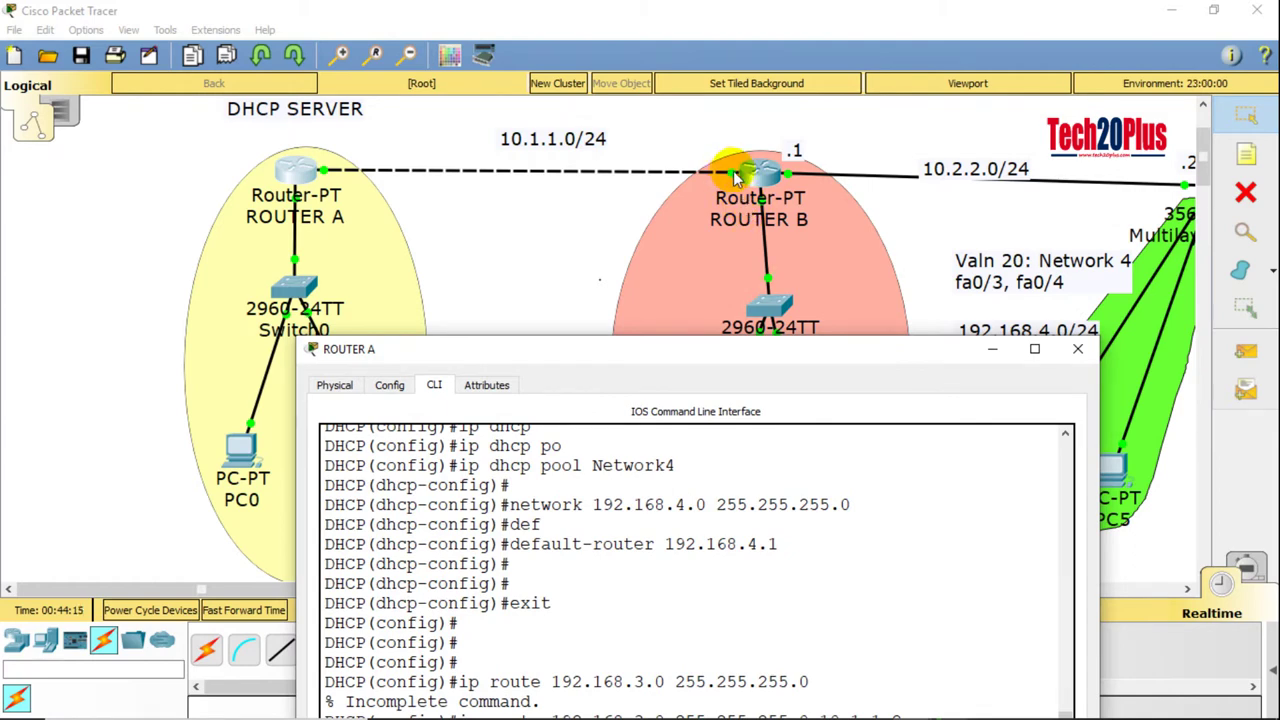
pyautogui.click(736, 175)
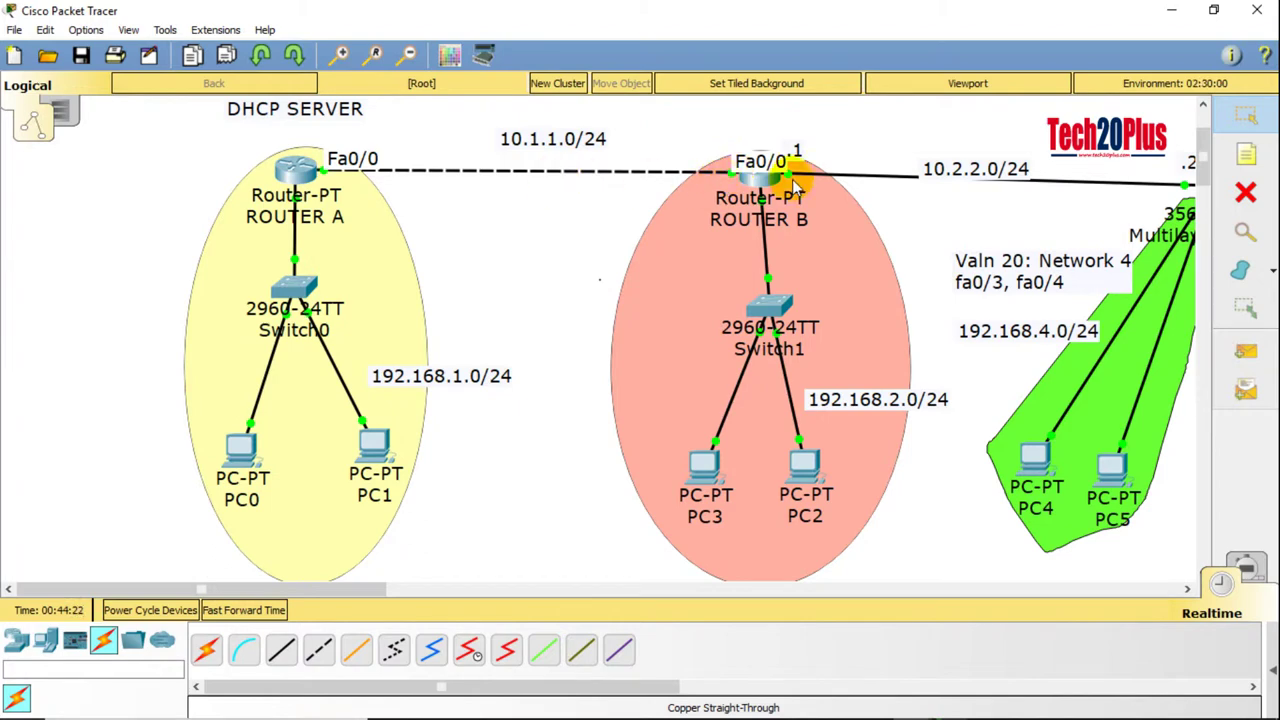
pyautogui.moveTo(765, 185)
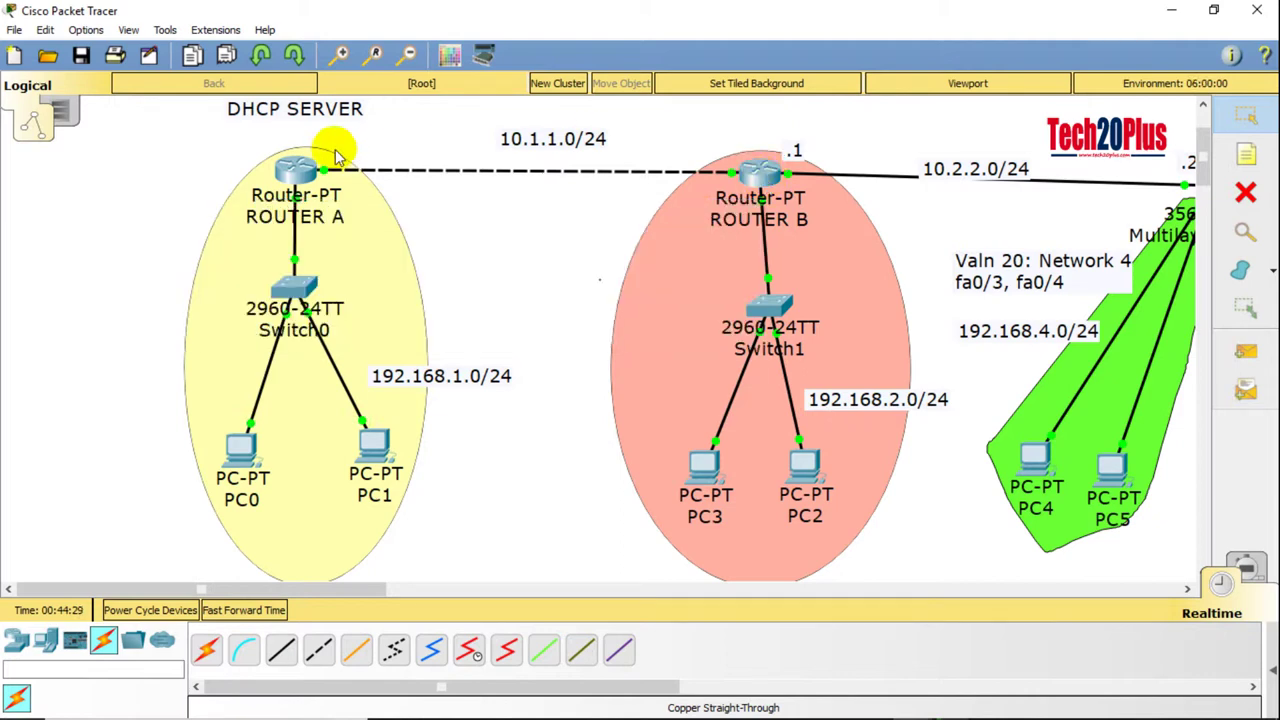
pyautogui.click(296, 170)
pyautogui.moveTo(671, 351); pyautogui.dragTo(629, 150)
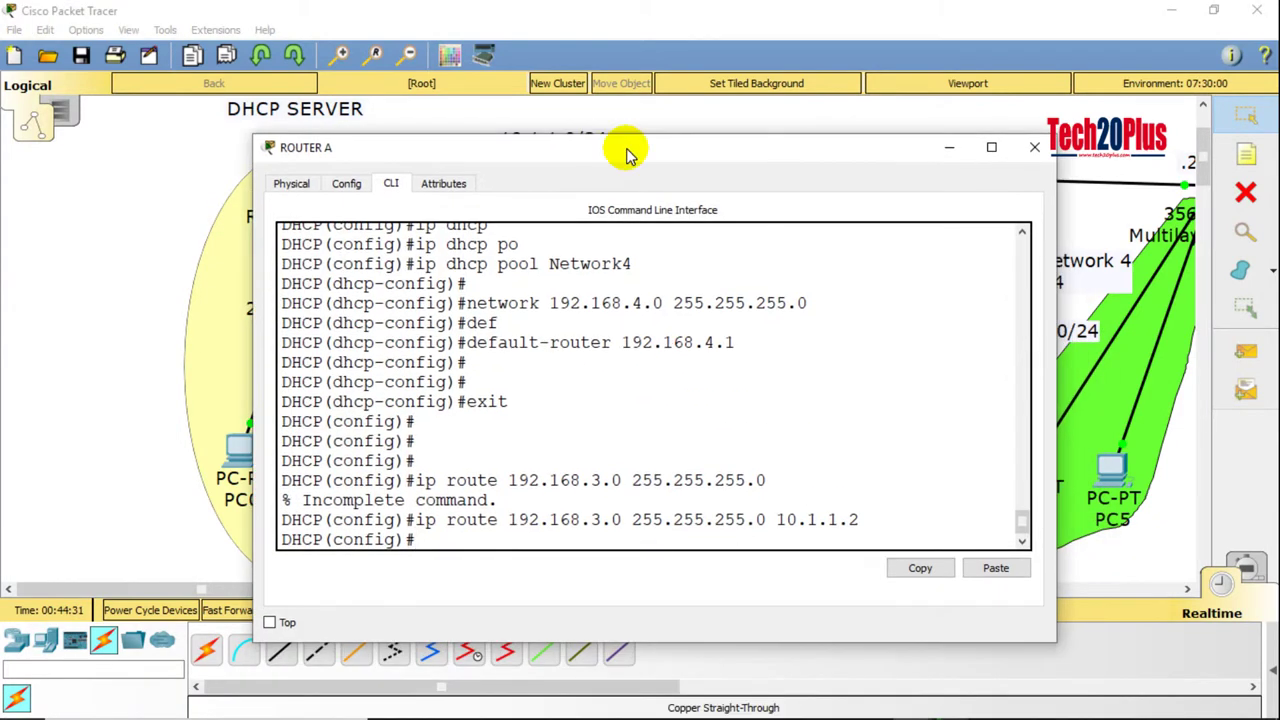
pyautogui.press('Return')
pyautogui.press('Return')
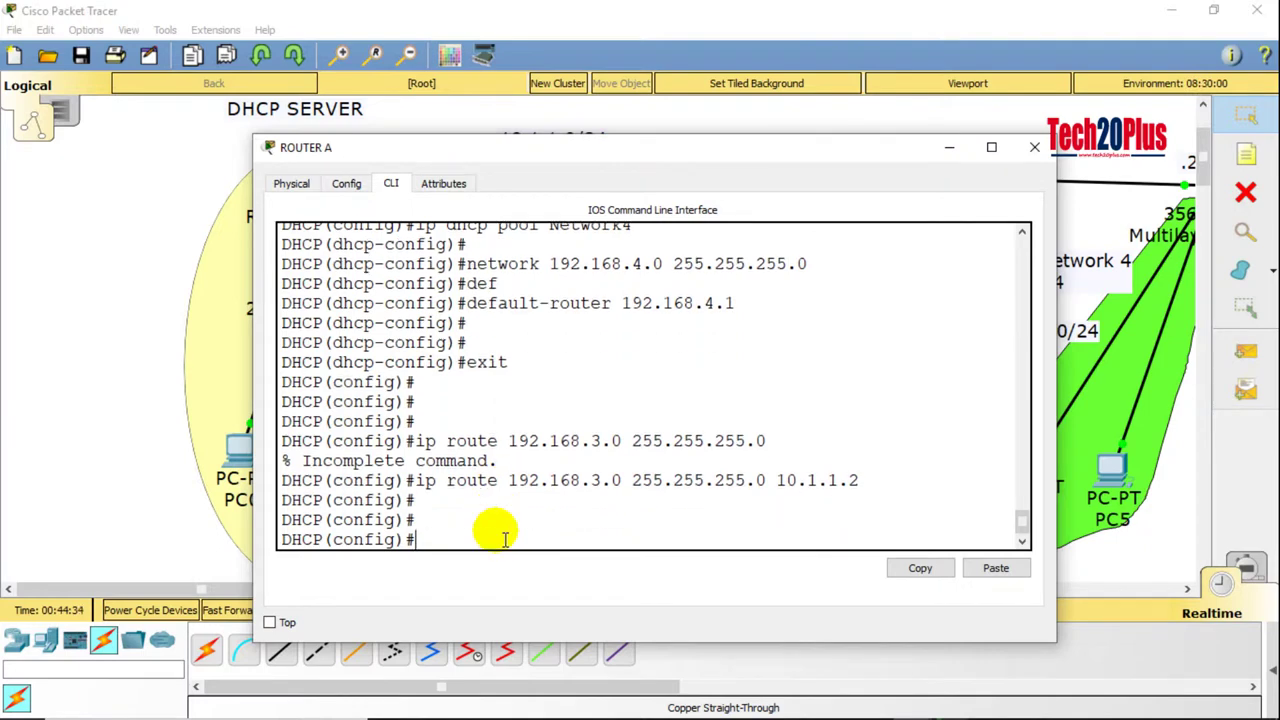
pyautogui.write('ip route 192.168.')
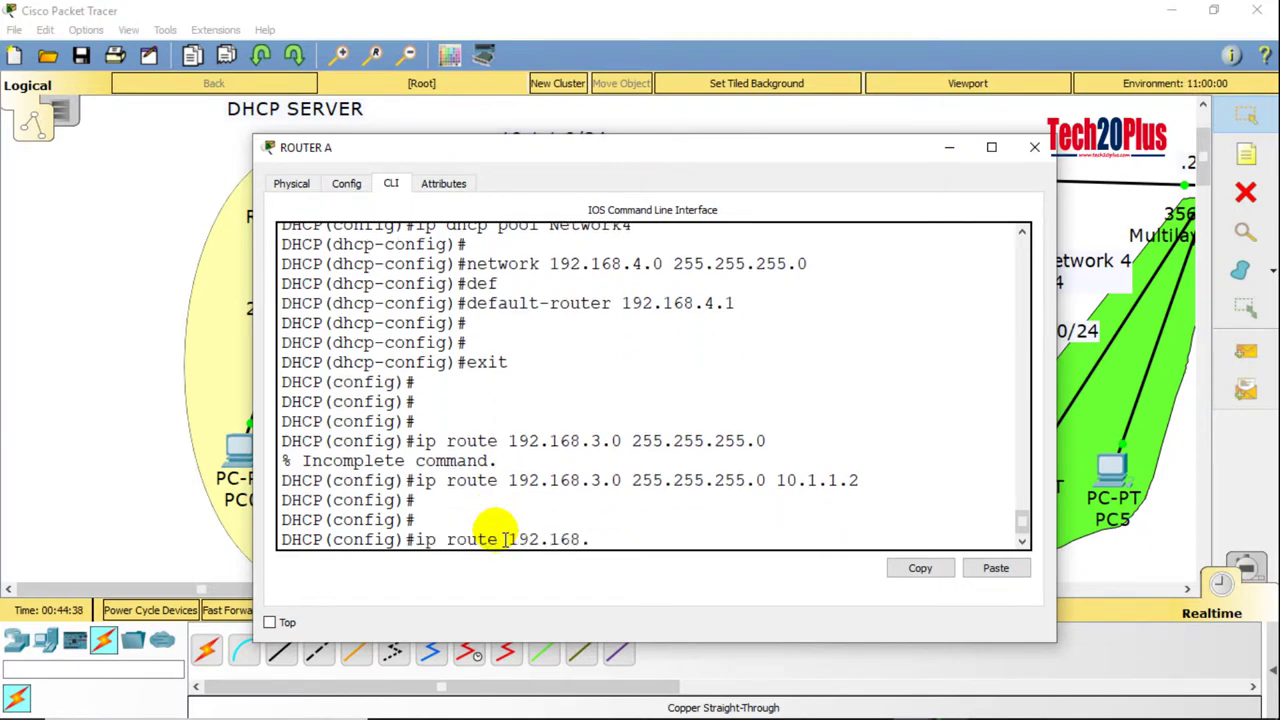
pyautogui.write('4.0 255.255.255.0')
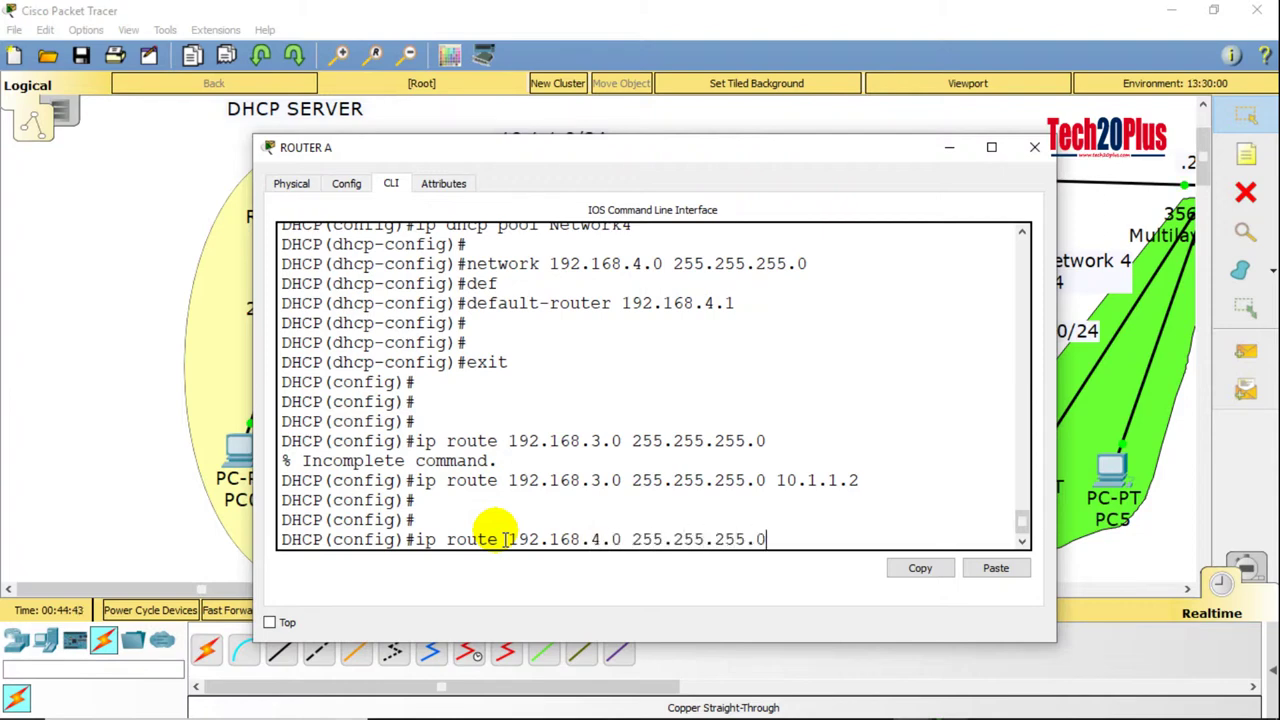
pyautogui.write(' 10.1.1.2')
pyautogui.press('Return')
pyautogui.press('Return')
pyautogui.press('Return')
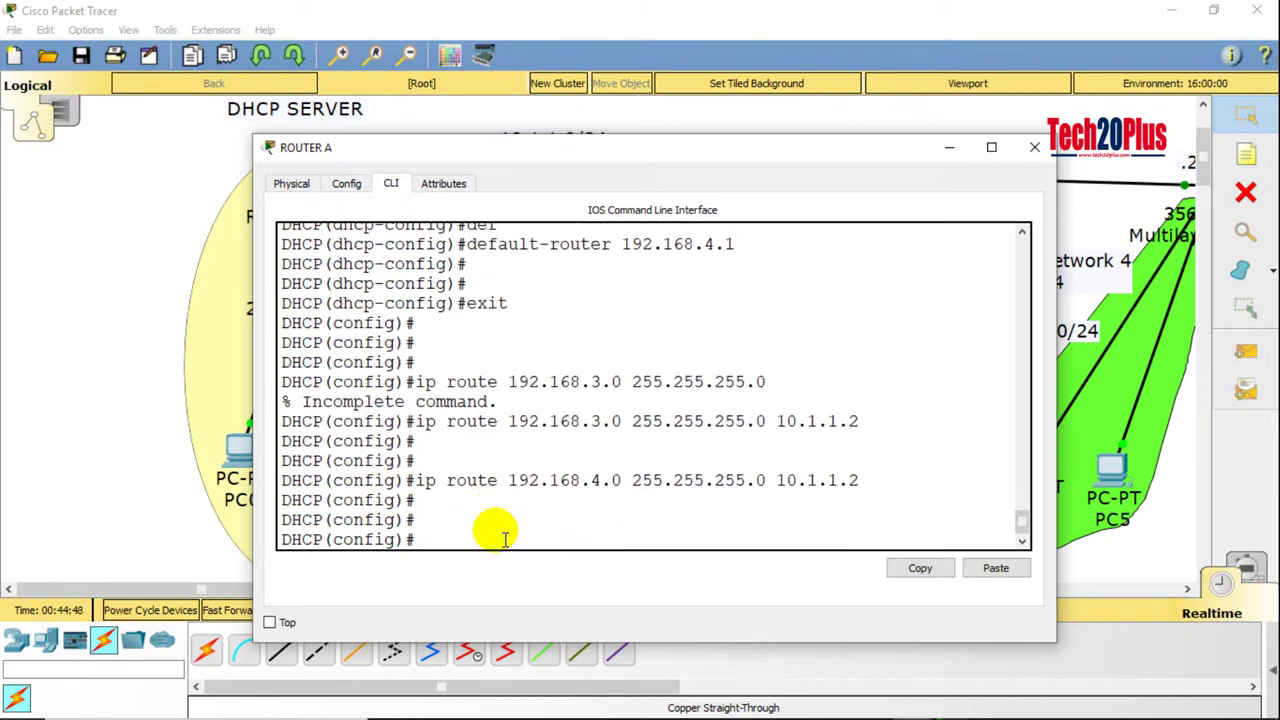
pyautogui.hotkey('ctrl', 'z')
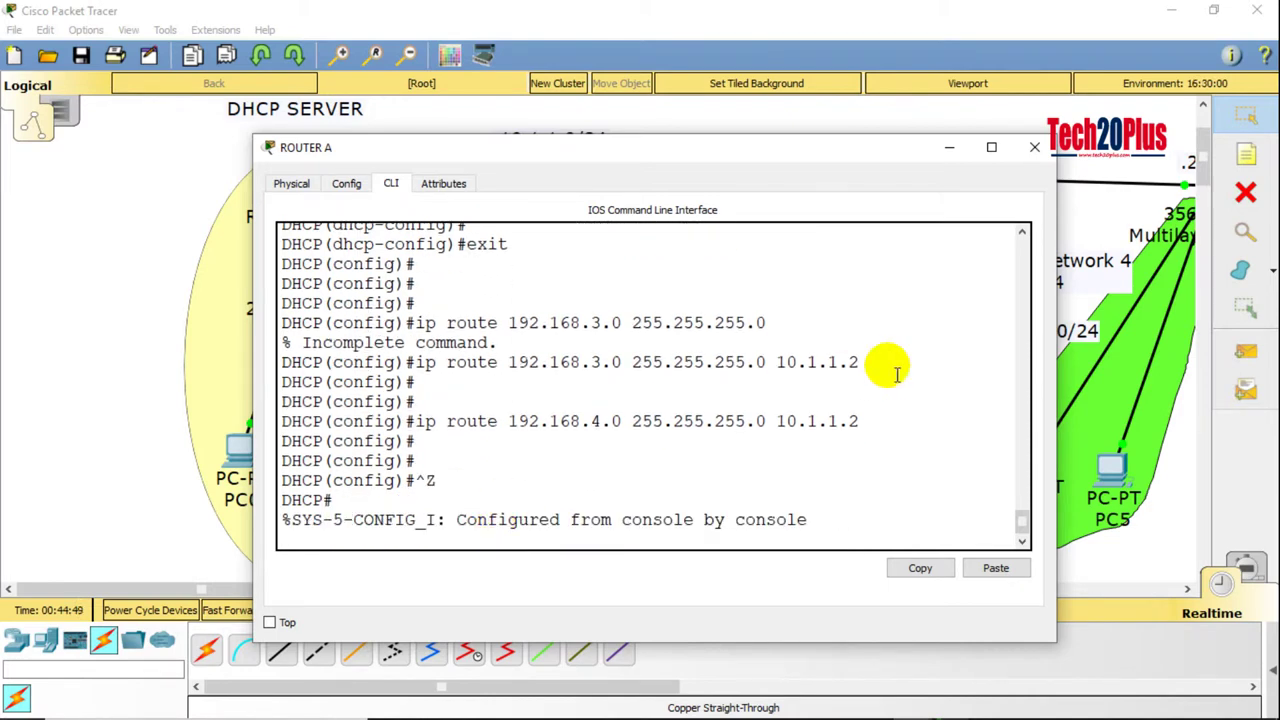
pyautogui.click(1036, 150)
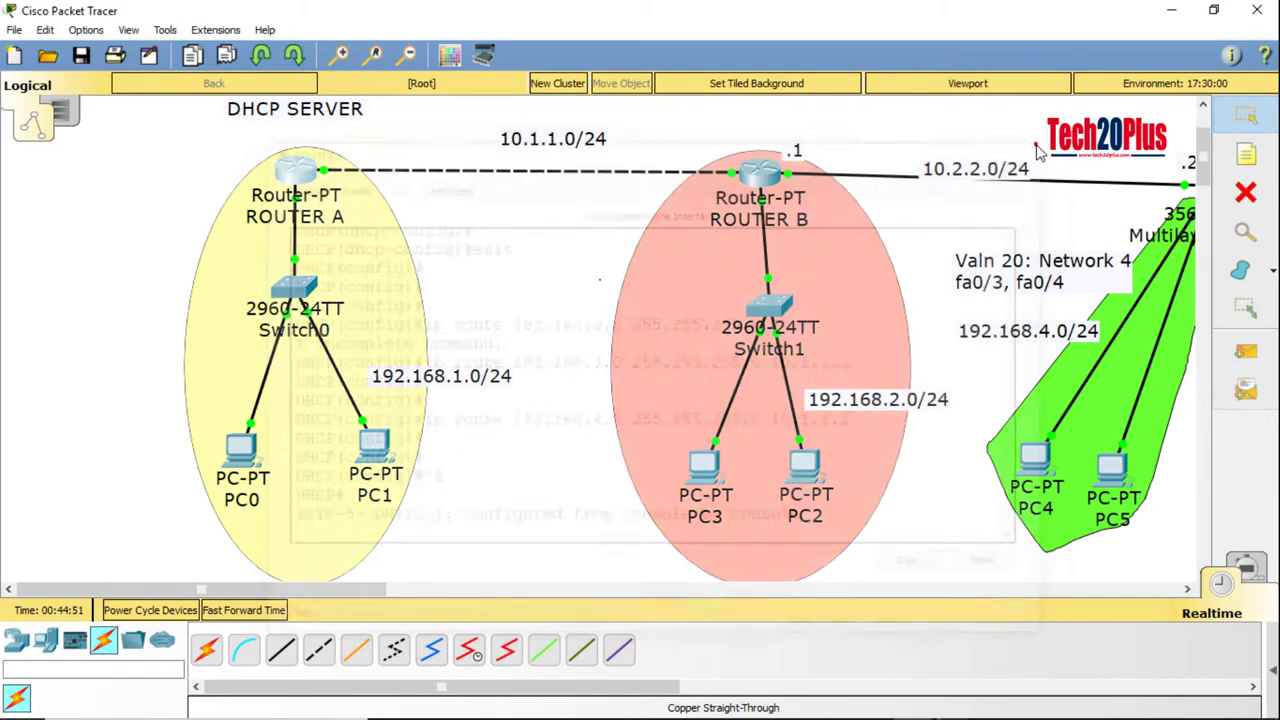
# Step: In Router B's global configuration mode, begin a static route to 192.168.3.0 with mask 255.255.255.0, leaving the next hop unentered
pyautogui.click(766, 184)
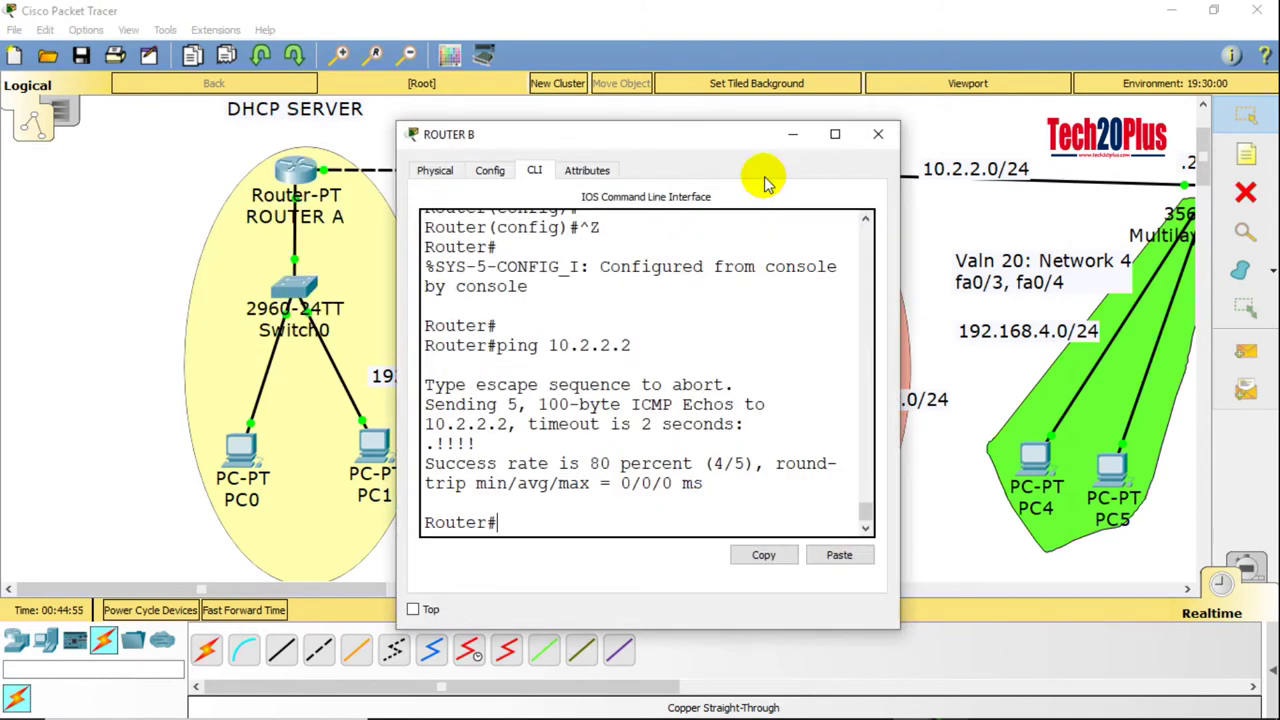
pyautogui.moveTo(700, 140); pyautogui.dragTo(468, 79)
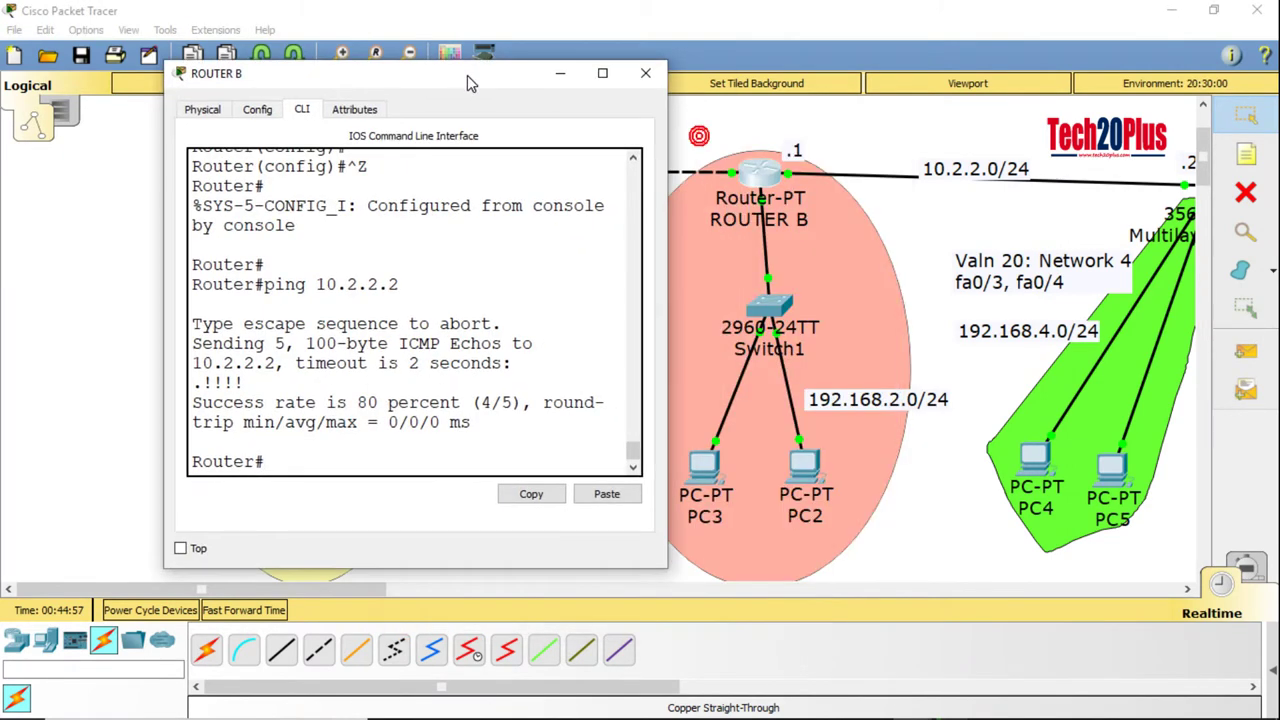
pyautogui.moveTo(667, 257); pyautogui.dragTo(880, 250)
pyautogui.moveTo(545, 86); pyautogui.dragTo(465, 70)
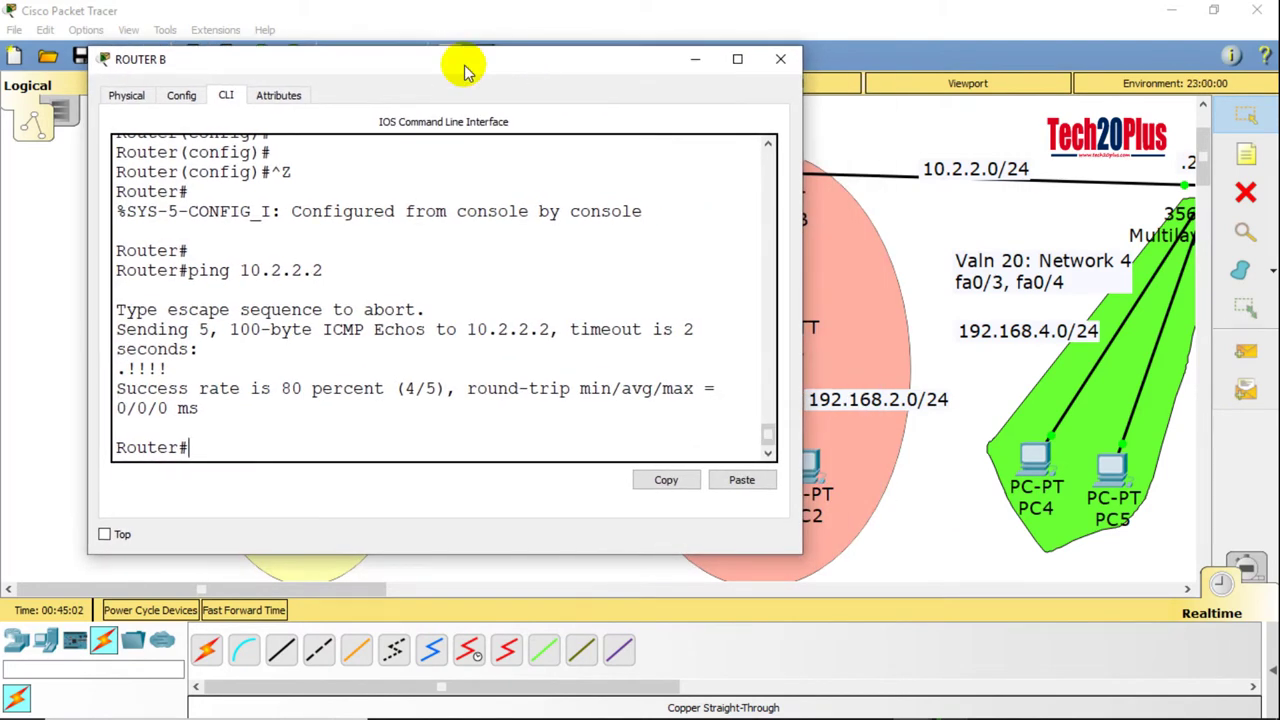
pyautogui.write('conf t')
pyautogui.press('Return')
pyautogui.write('ip route ')
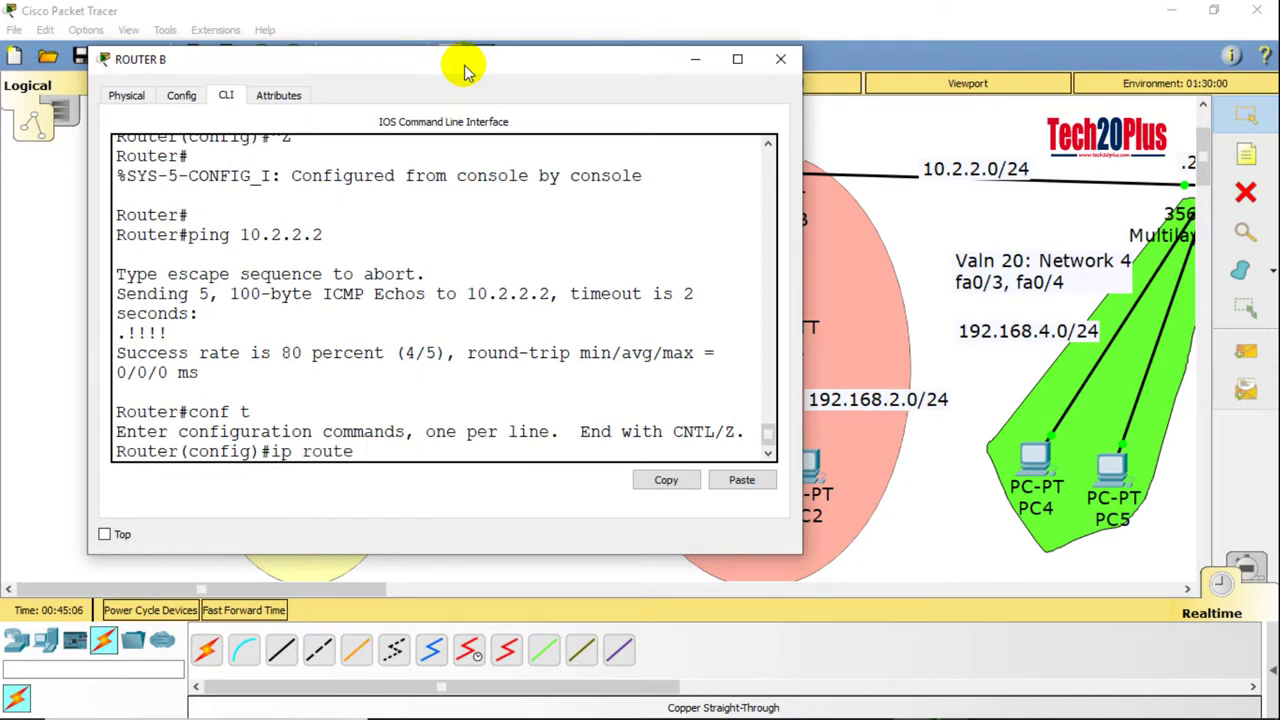
pyautogui.write('192.168.3.0 22')
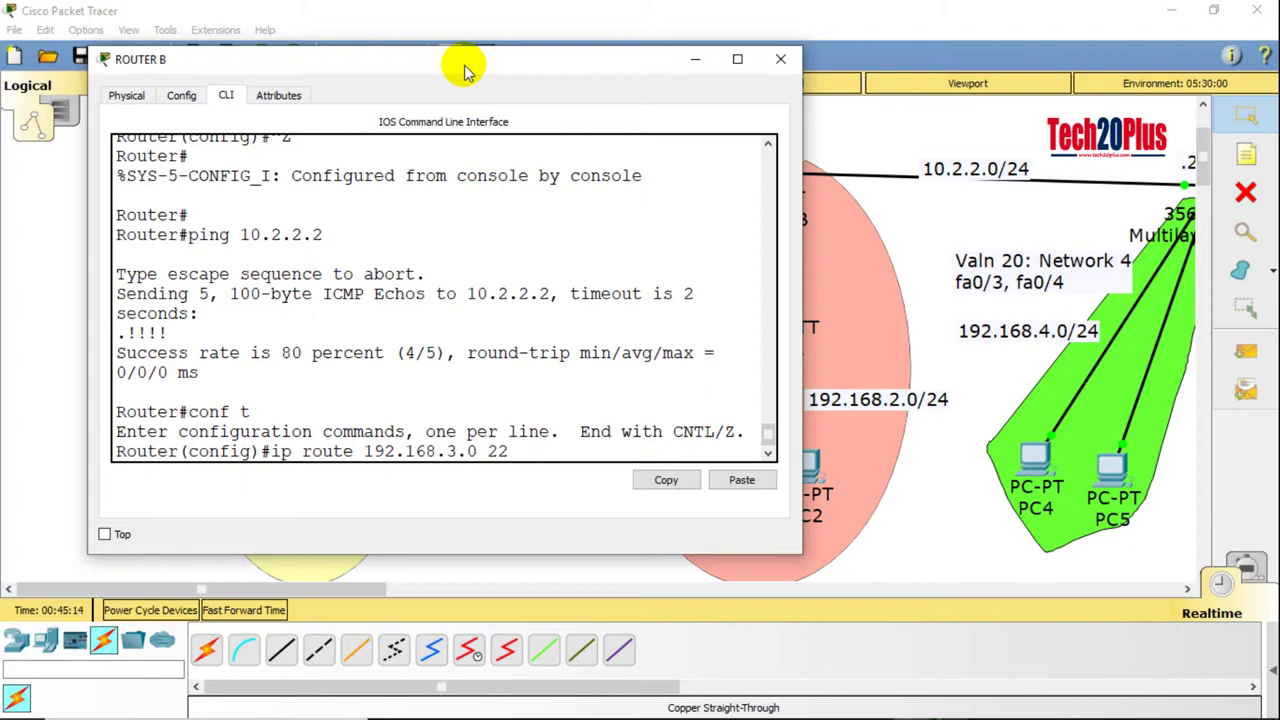
pyautogui.press('BackSpace')
pyautogui.write('55.255.255.0')
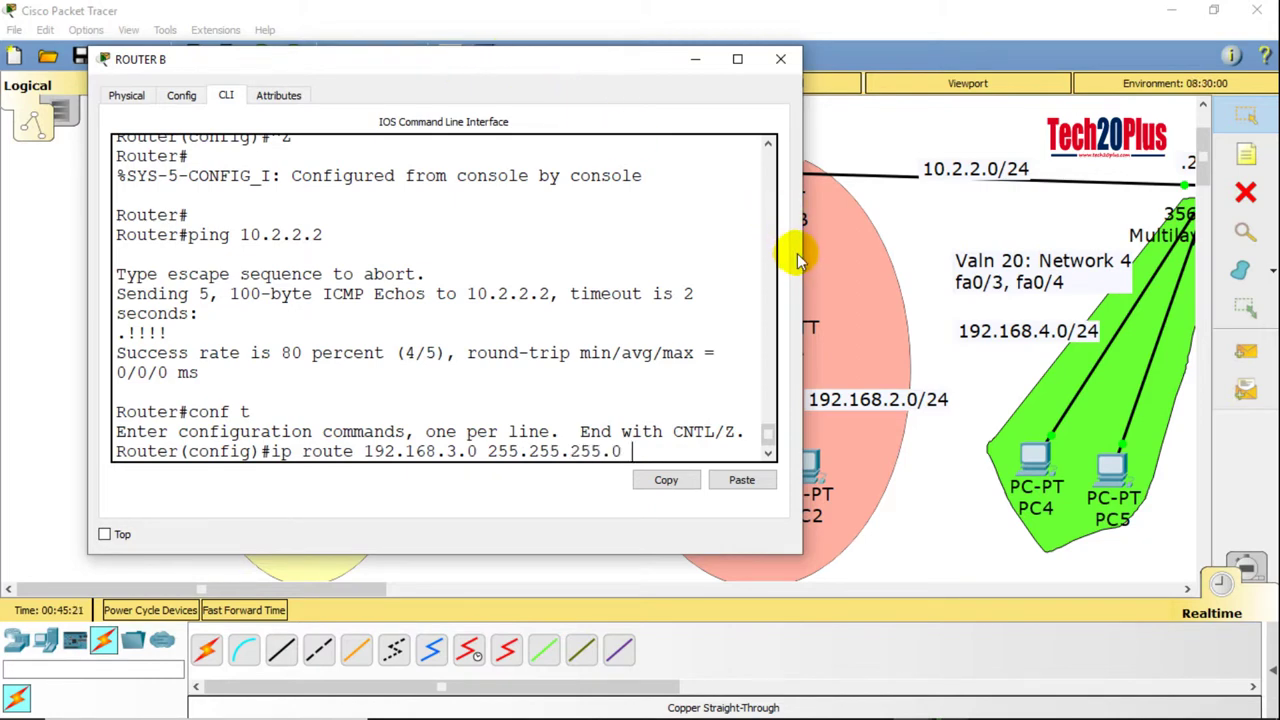
pyautogui.moveTo(815, 262); pyautogui.dragTo(894, 263)
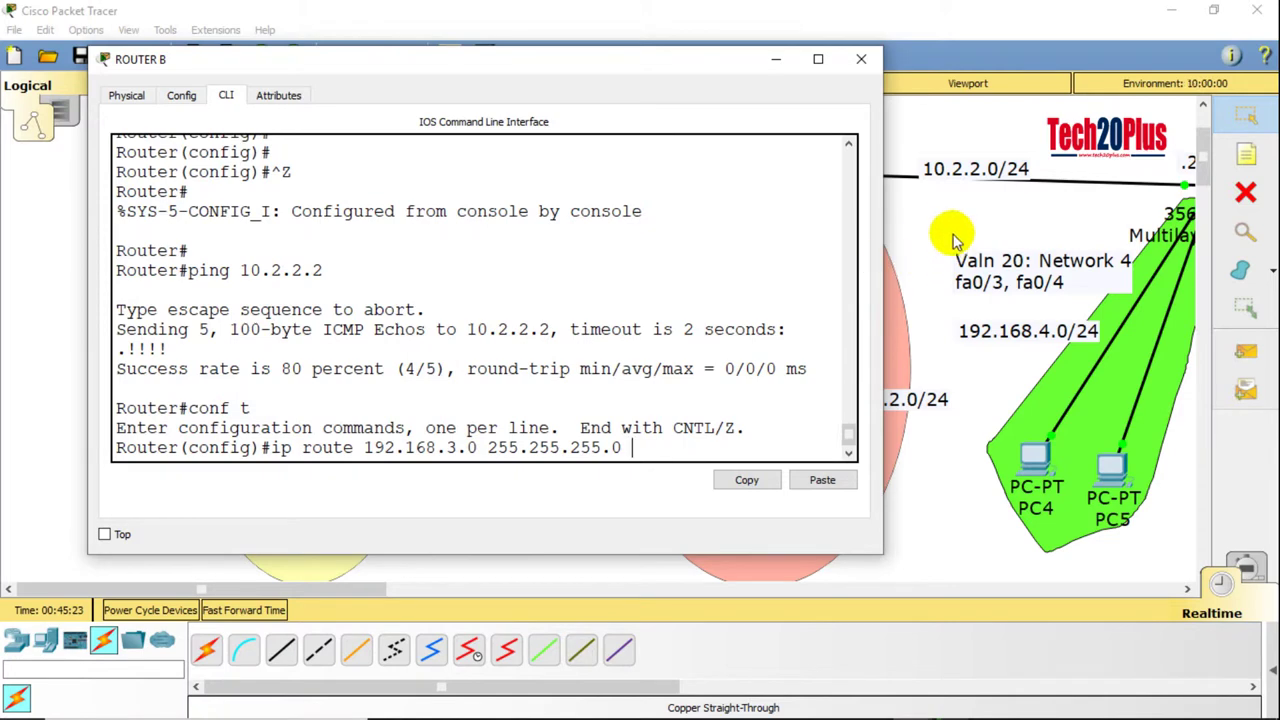
# Step: Check the link between Router B and Multilayer Switch0, and run show ip interface brief on the switch
pyautogui.click(948, 229)
pyautogui.moveTo(364, 592); pyautogui.dragTo(478, 597)
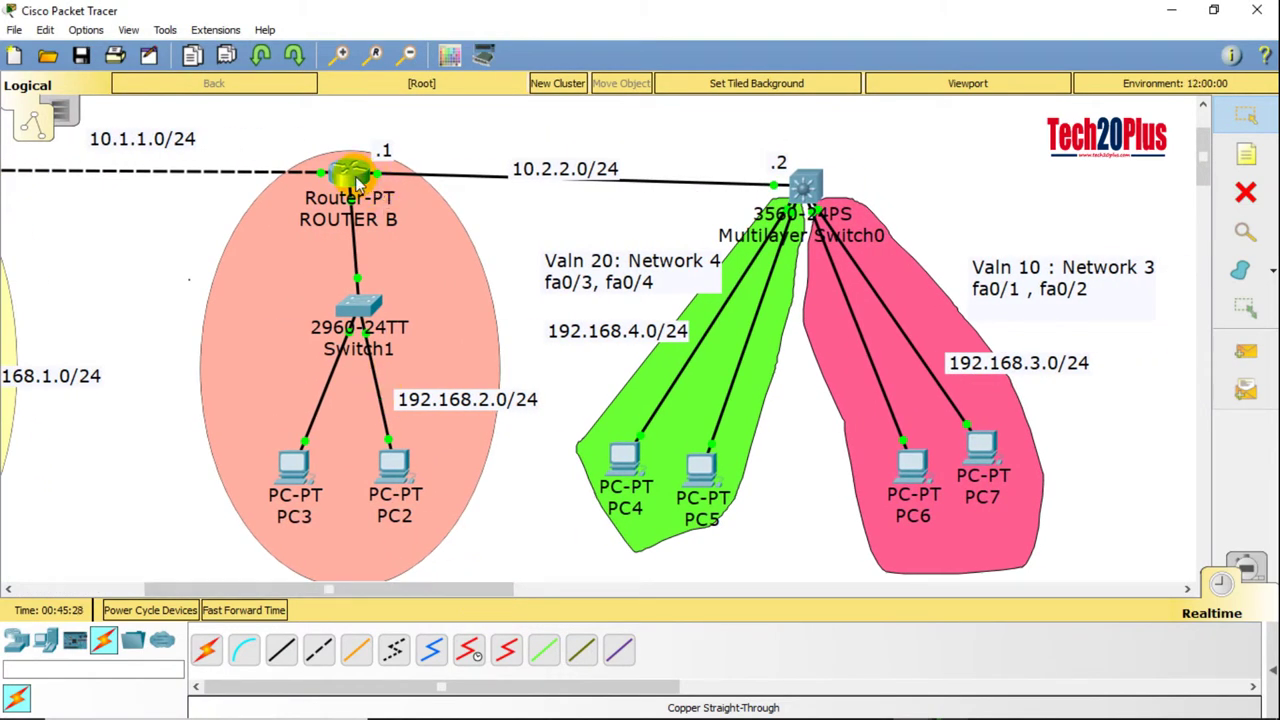
pyautogui.moveTo(358, 180)
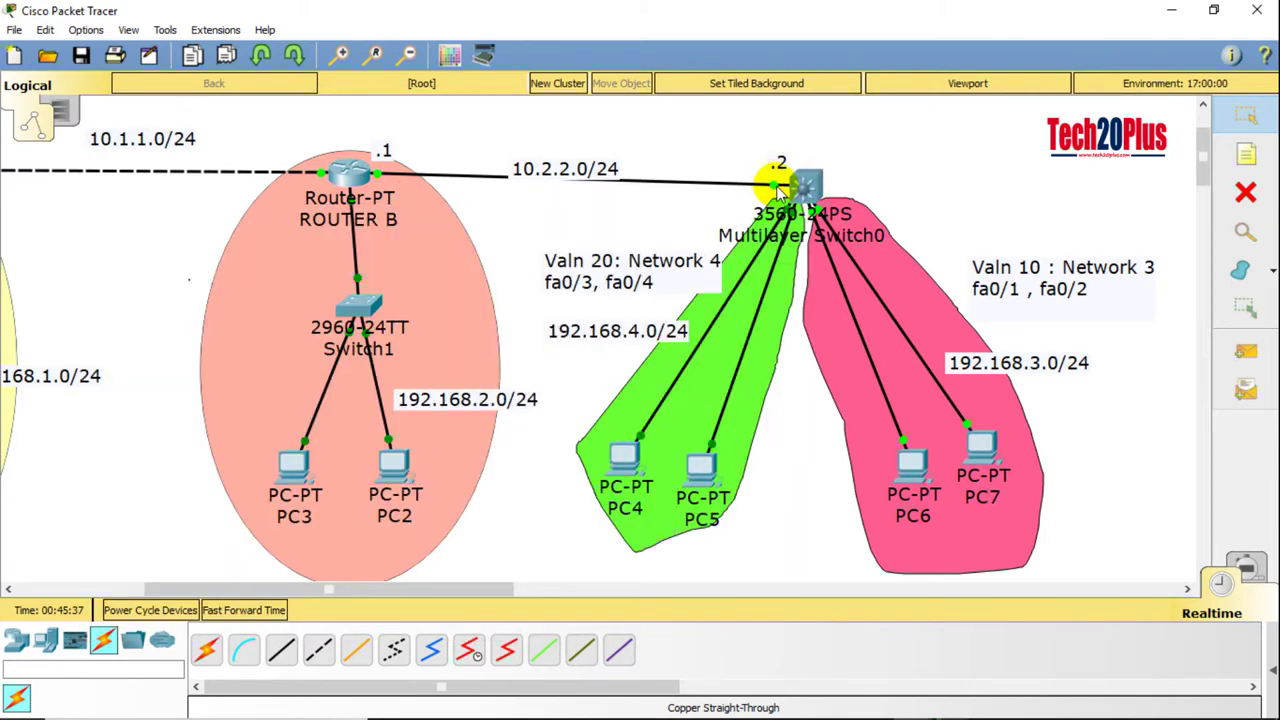
pyautogui.moveTo(779, 191)
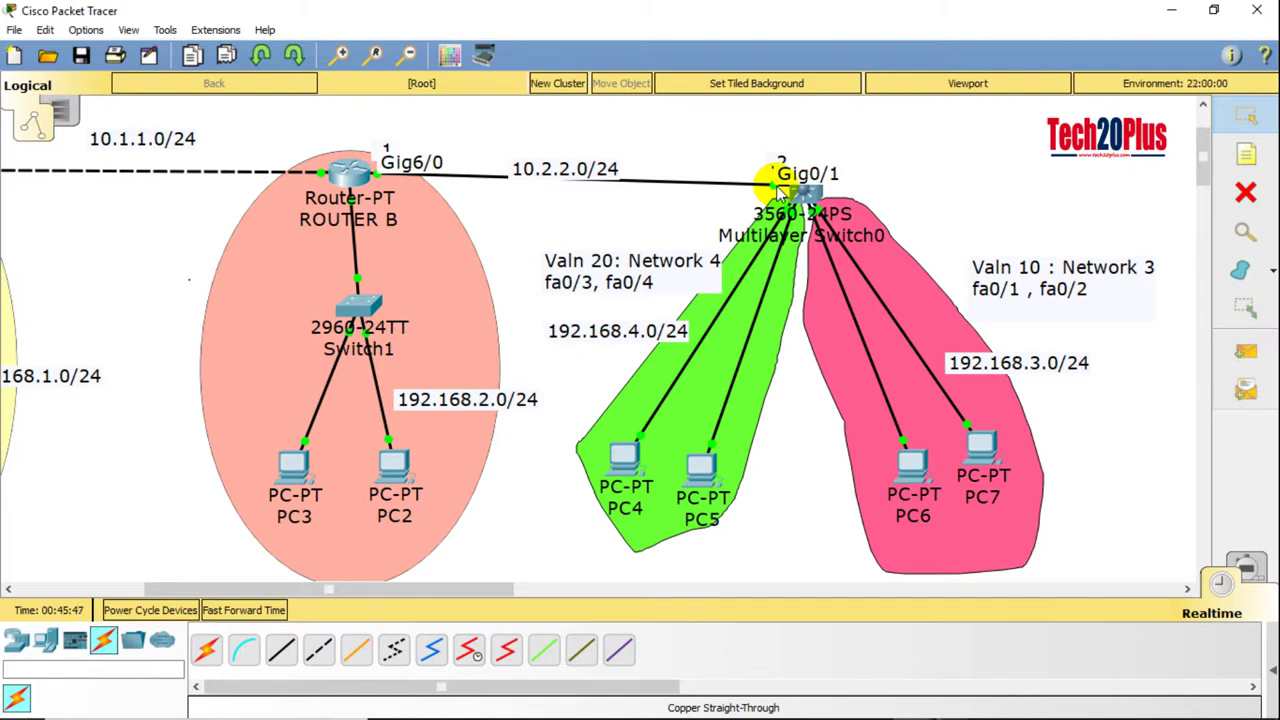
pyautogui.click(805, 190)
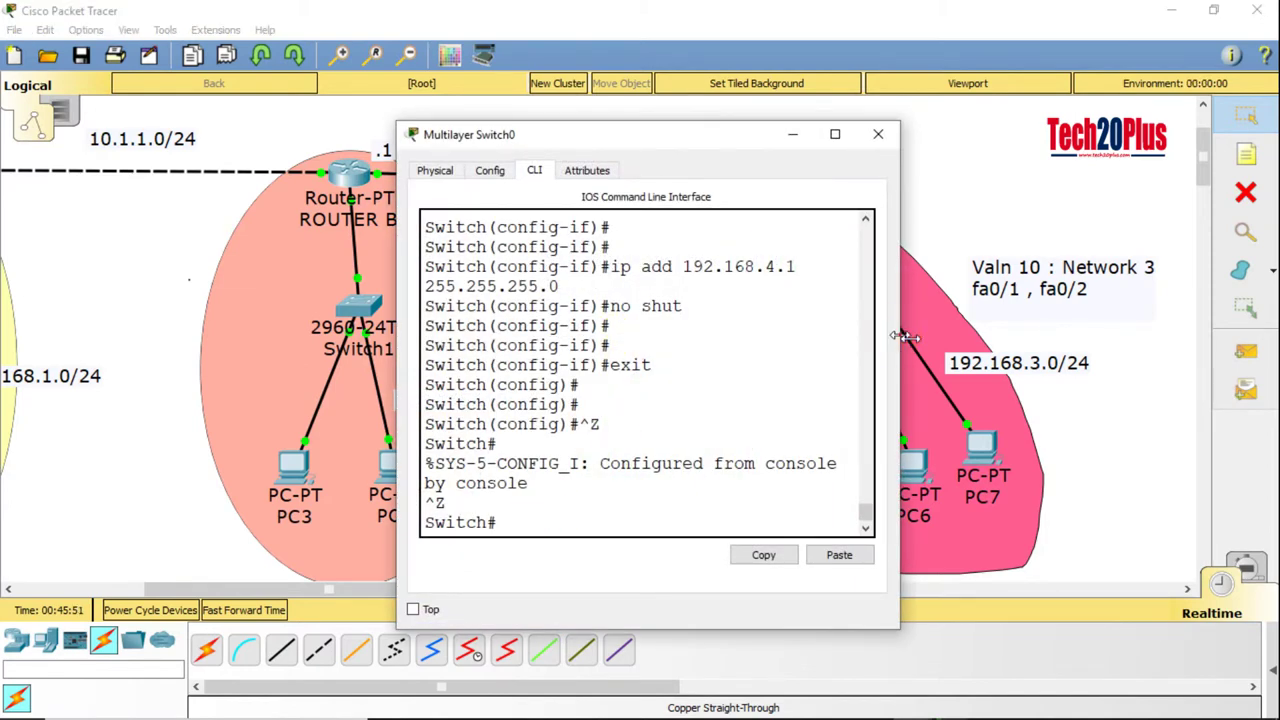
pyautogui.moveTo(899, 338); pyautogui.dragTo(1203, 300)
pyautogui.write('sh ip')
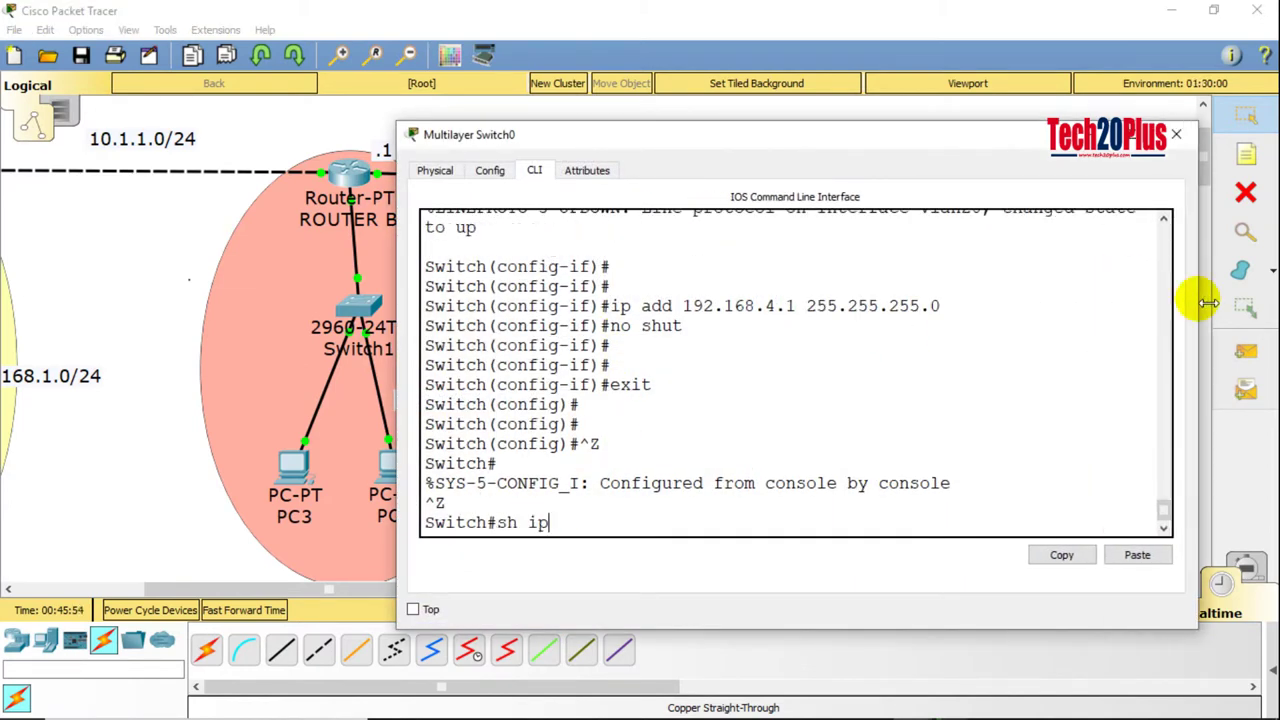
pyautogui.write(' int bri')
pyautogui.press('Tab')
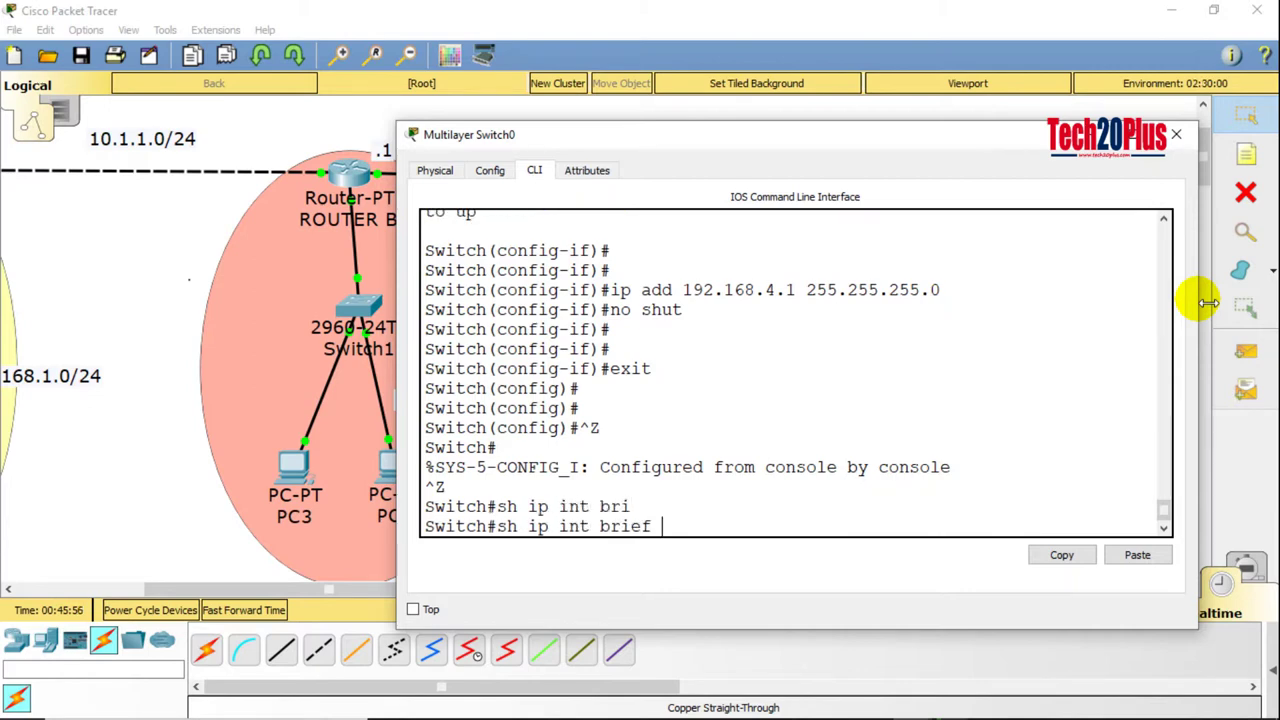
pyautogui.press('Return')
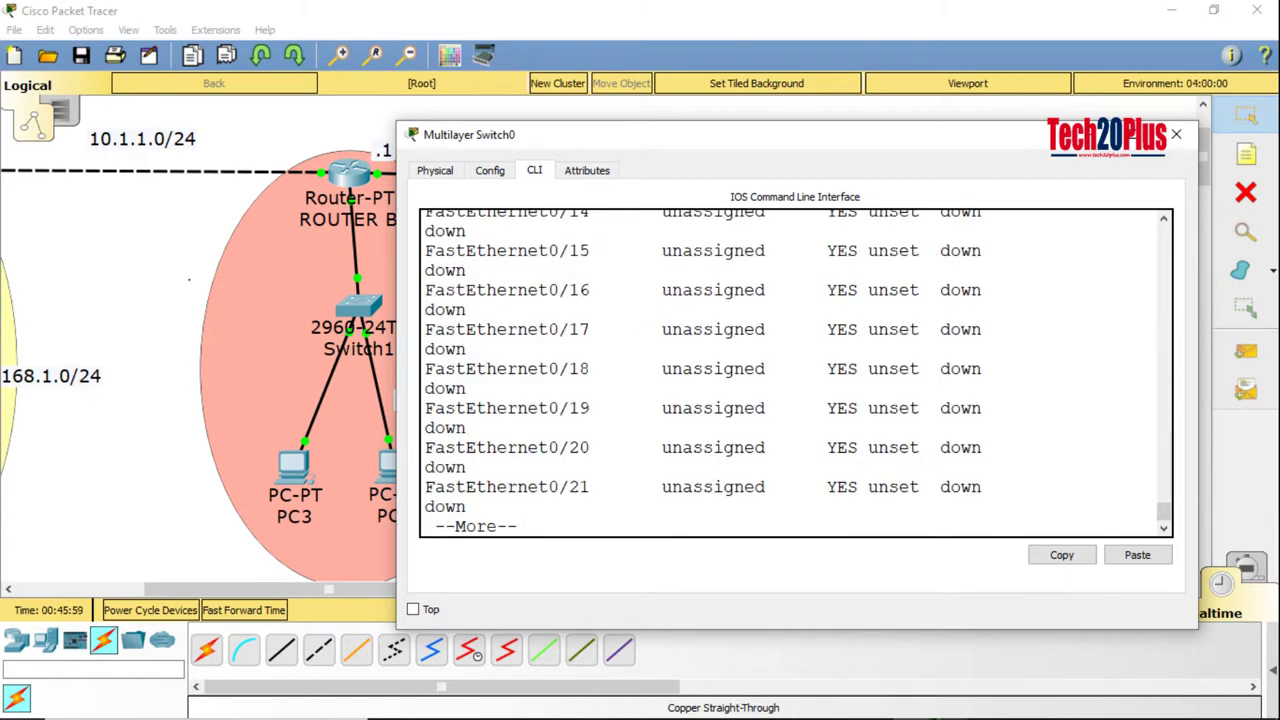
# Step: View the complete interface list in the maximized switch window and examine the Vlan1 and GigabitEthernet0/1 entries
pyautogui.click(1135, 136)
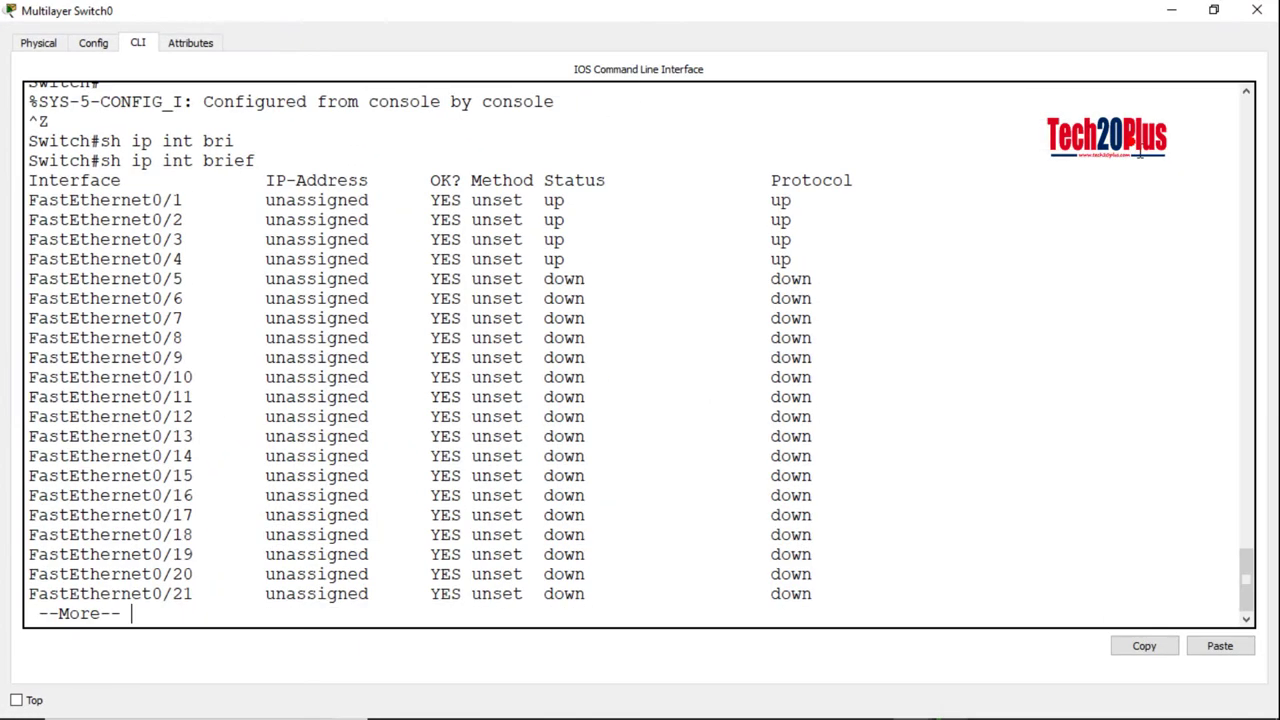
pyautogui.press('Return')
pyautogui.press('Return')
pyautogui.press('Return')
pyautogui.press('Return')
pyautogui.press('Return')
pyautogui.press('Return')
pyautogui.press('Return')
pyautogui.press('Return')
pyautogui.press('Return')
pyautogui.press('Return')
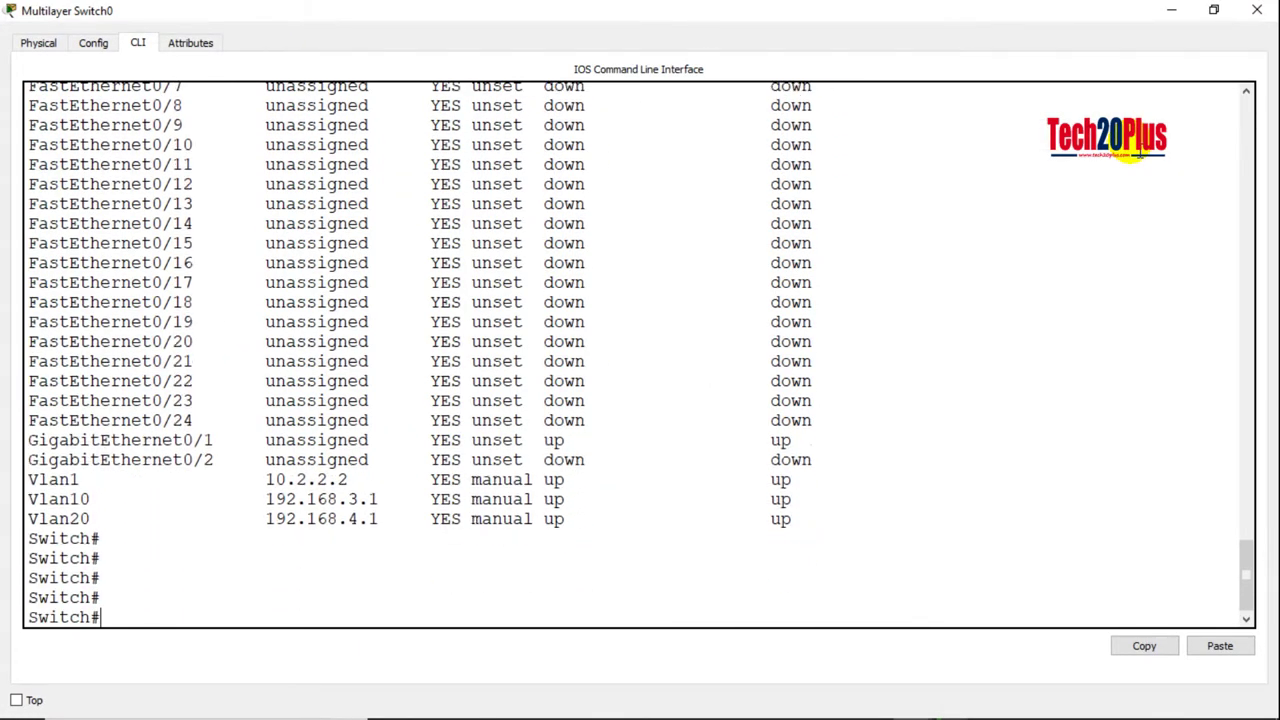
pyautogui.click(84, 484)
pyautogui.moveTo(82, 481); pyautogui.dragTo(22, 485)
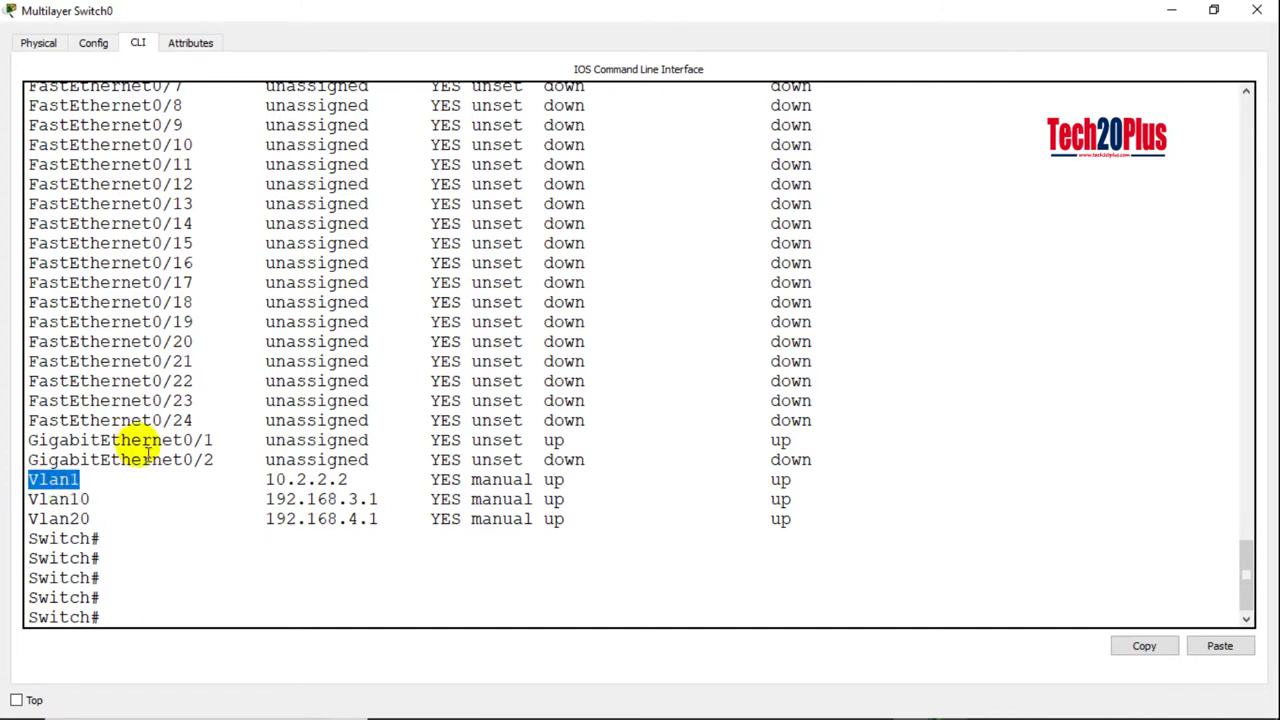
pyautogui.moveTo(101, 442); pyautogui.dragTo(817, 440)
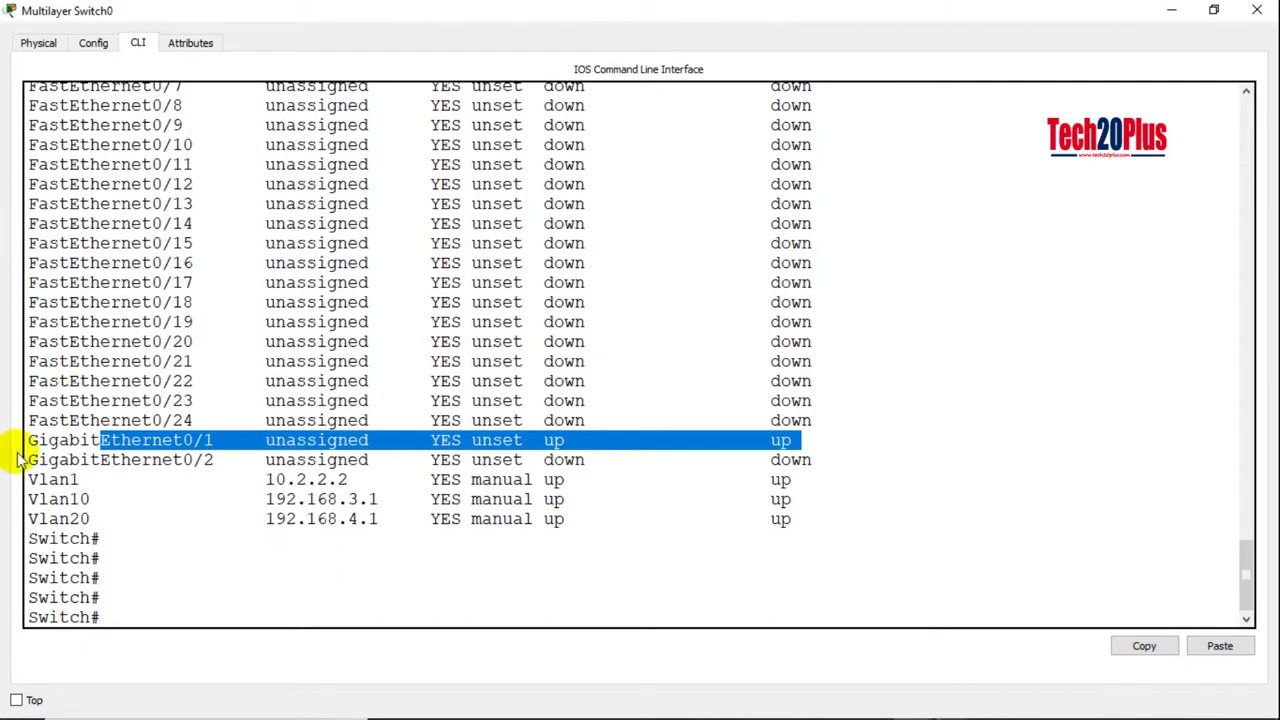
# Step: Check the switch's Vlan1 address and complete Router B's static route to 192.168.3.0, mask 255.255.255.0, with next hop 10.2.2.2
pyautogui.click(30, 480)
pyautogui.moveTo(30, 480); pyautogui.dragTo(820, 490)
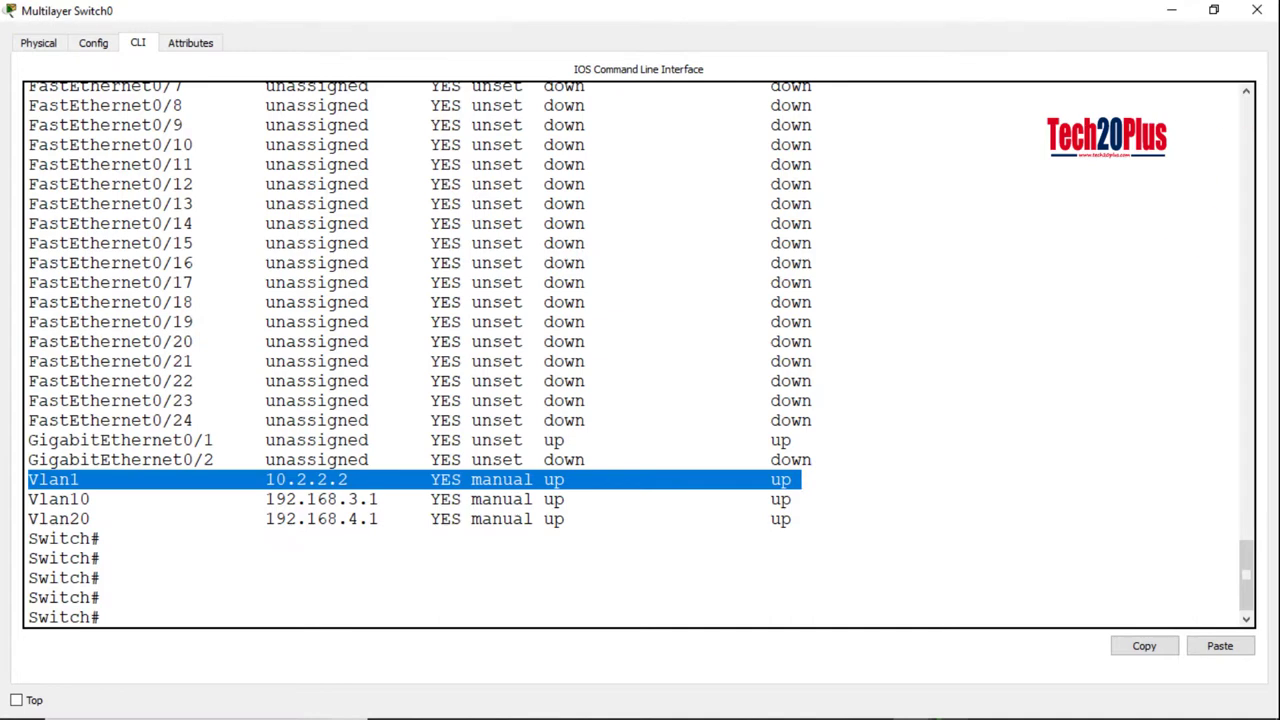
pyautogui.click(1262, 18)
pyautogui.click(352, 170)
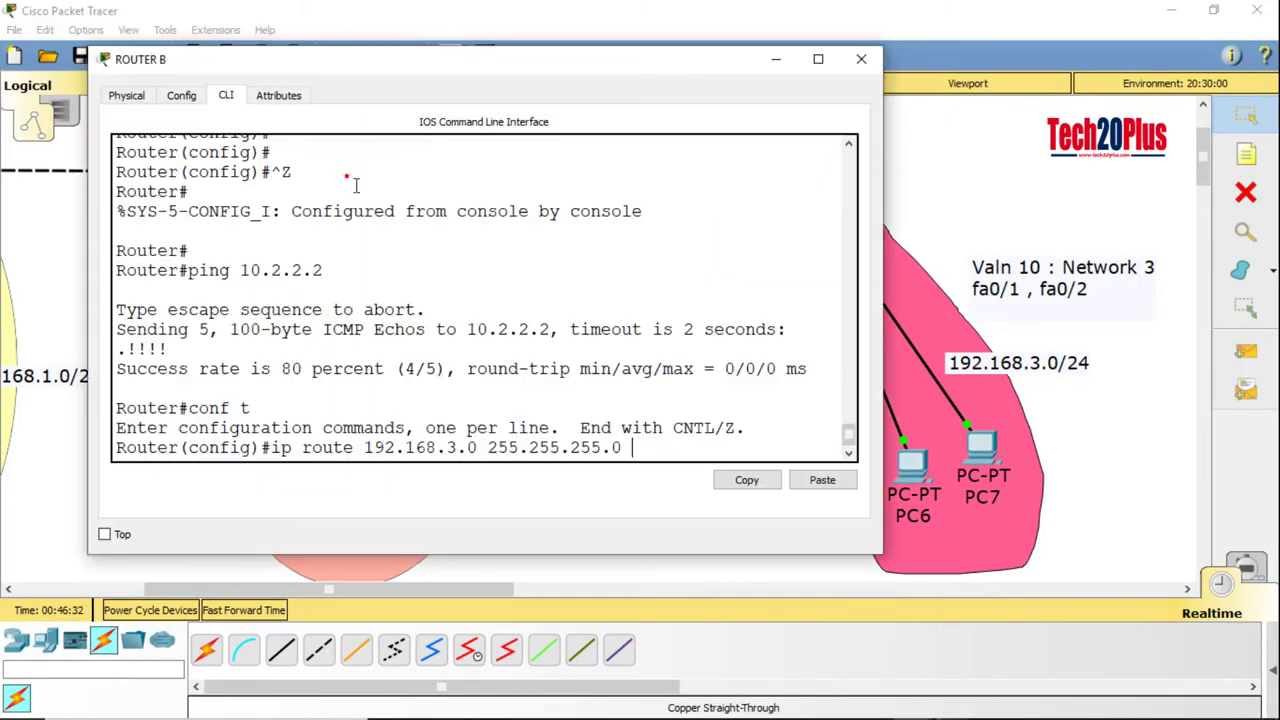
pyautogui.click(648, 452)
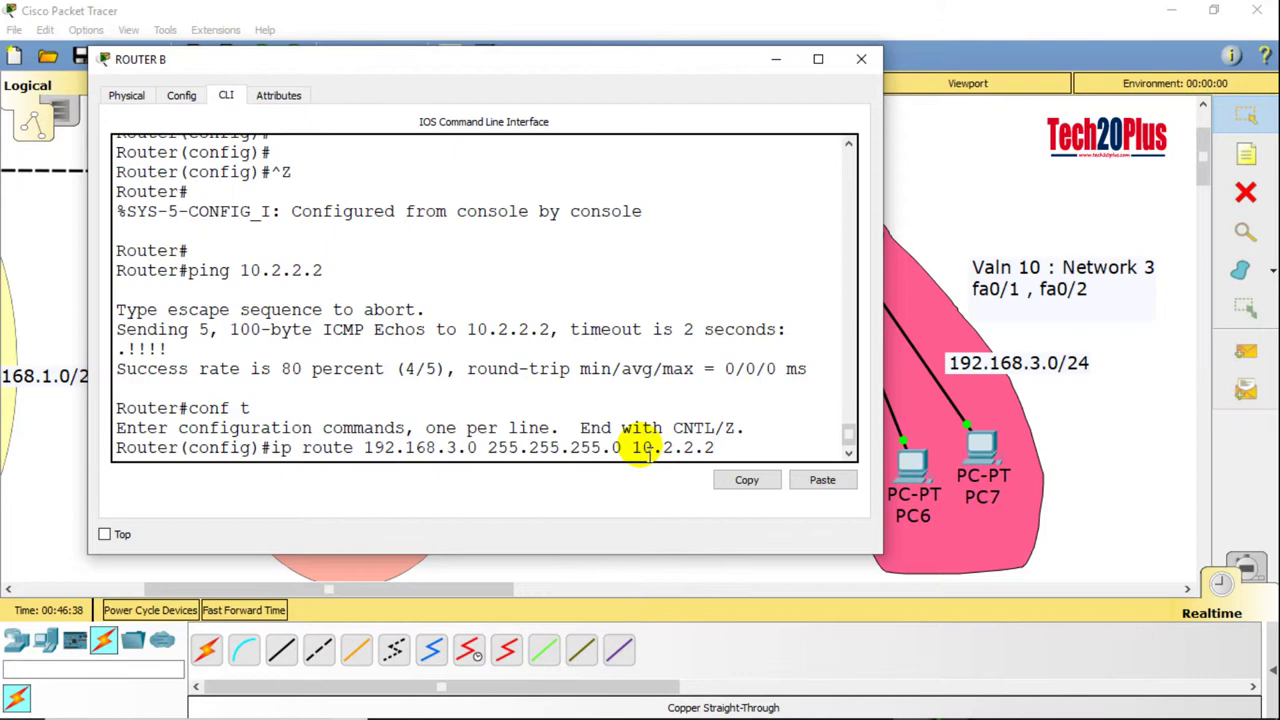
pyautogui.press('Return')
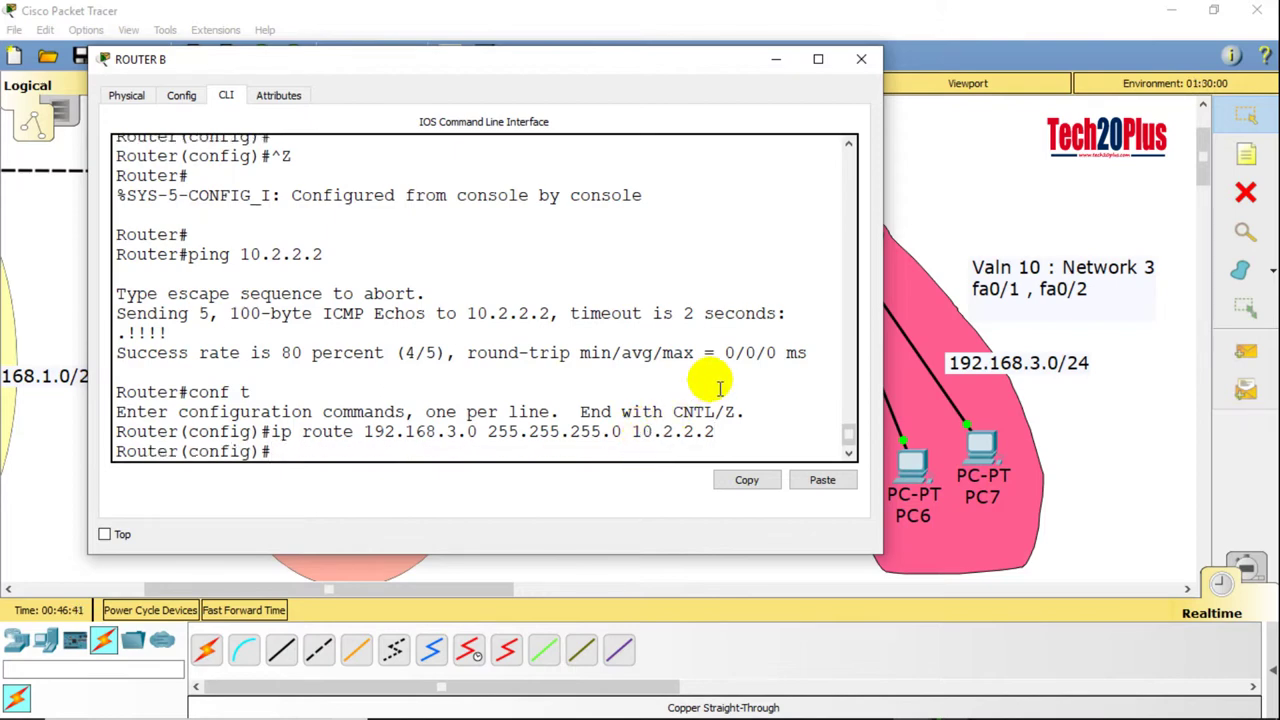
# Step: Add a static route on Router B to 192.168.4.0 with mask 255.255.255.0 via 10.2.2.2, and exit configuration mode
pyautogui.write('ip route 192.16')
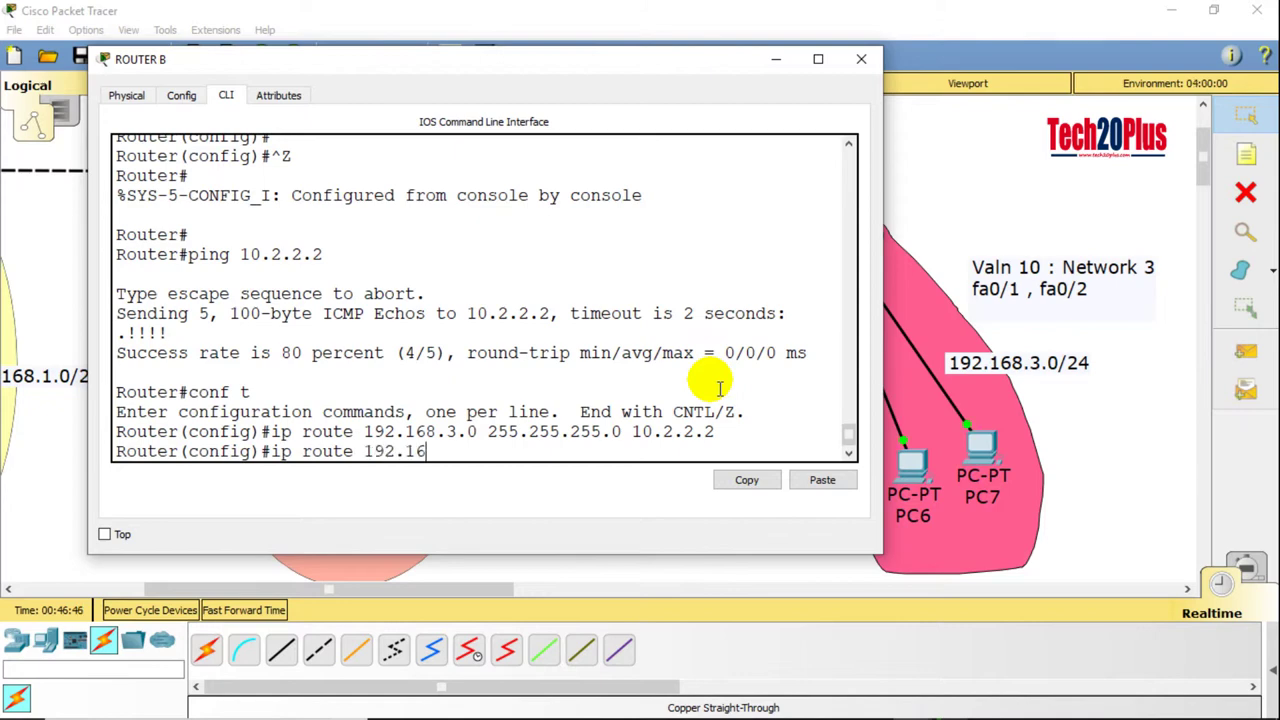
pyautogui.write('8.4.0 255.255.255.0 1')
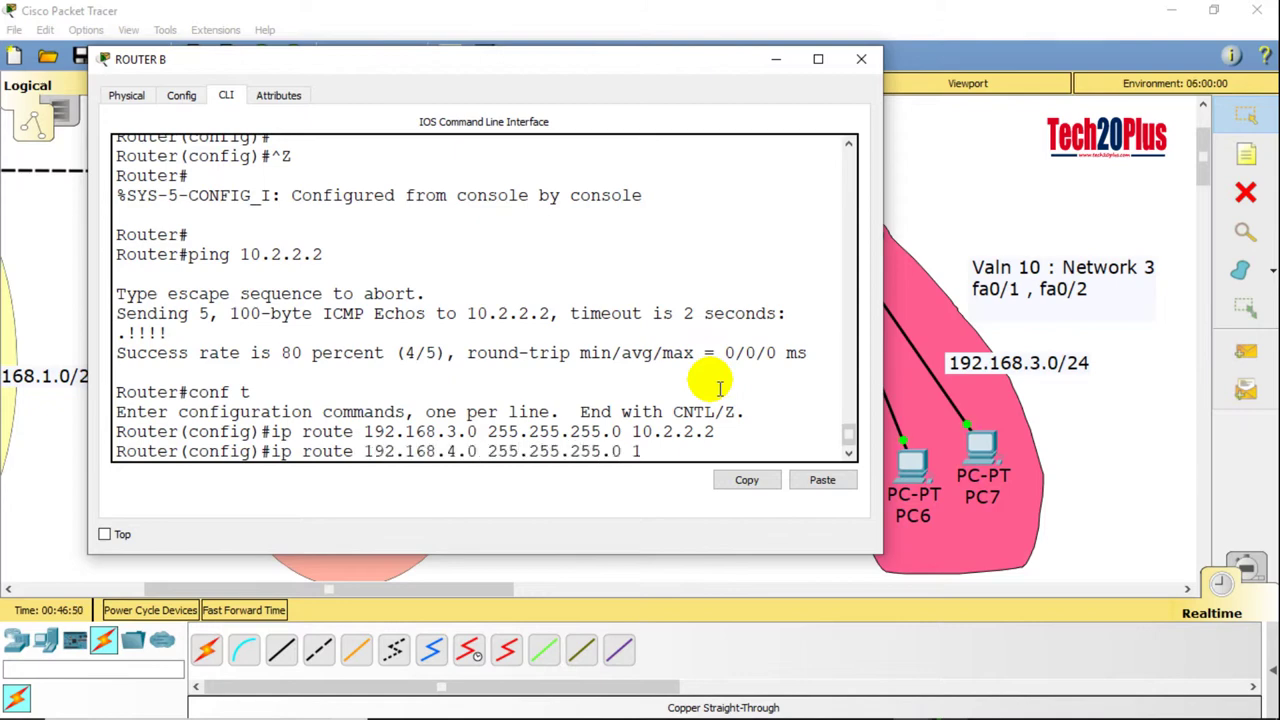
pyautogui.write('0.2.2.2')
pyautogui.press('Return')
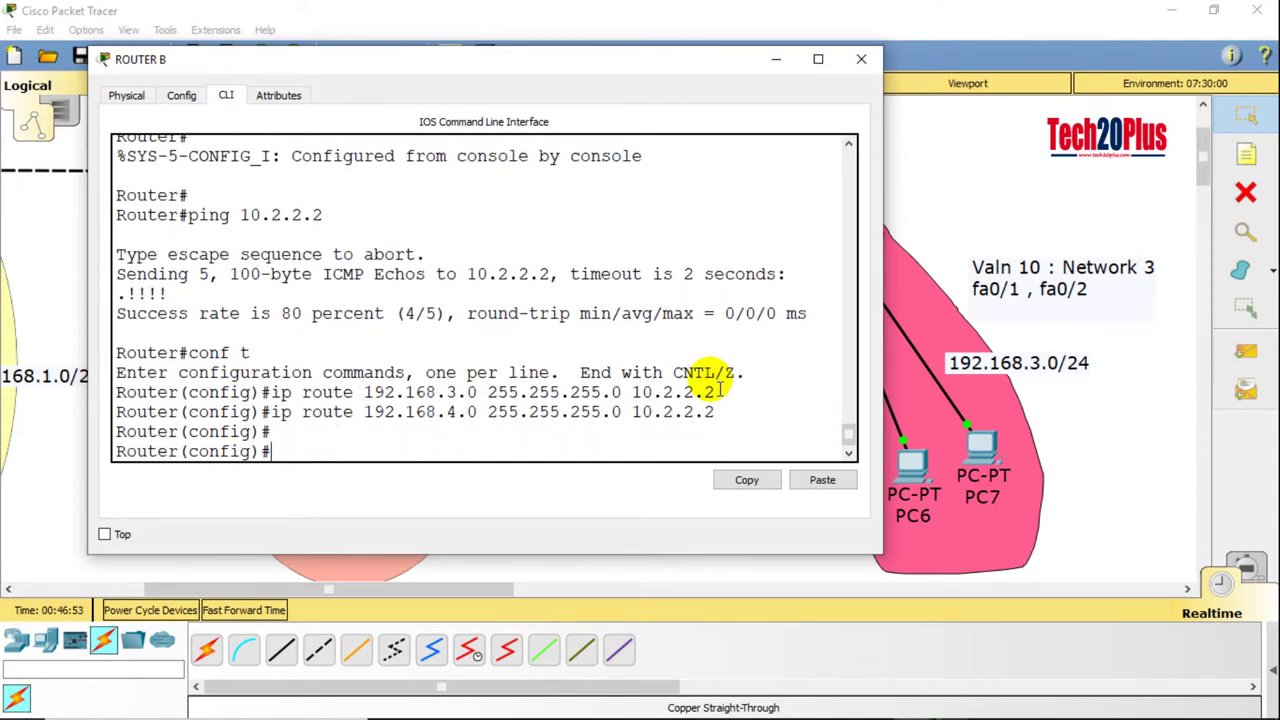
pyautogui.press('Return')
pyautogui.press('Return')
pyautogui.hotkey('ctrl', 'z')
pyautogui.press('Return')
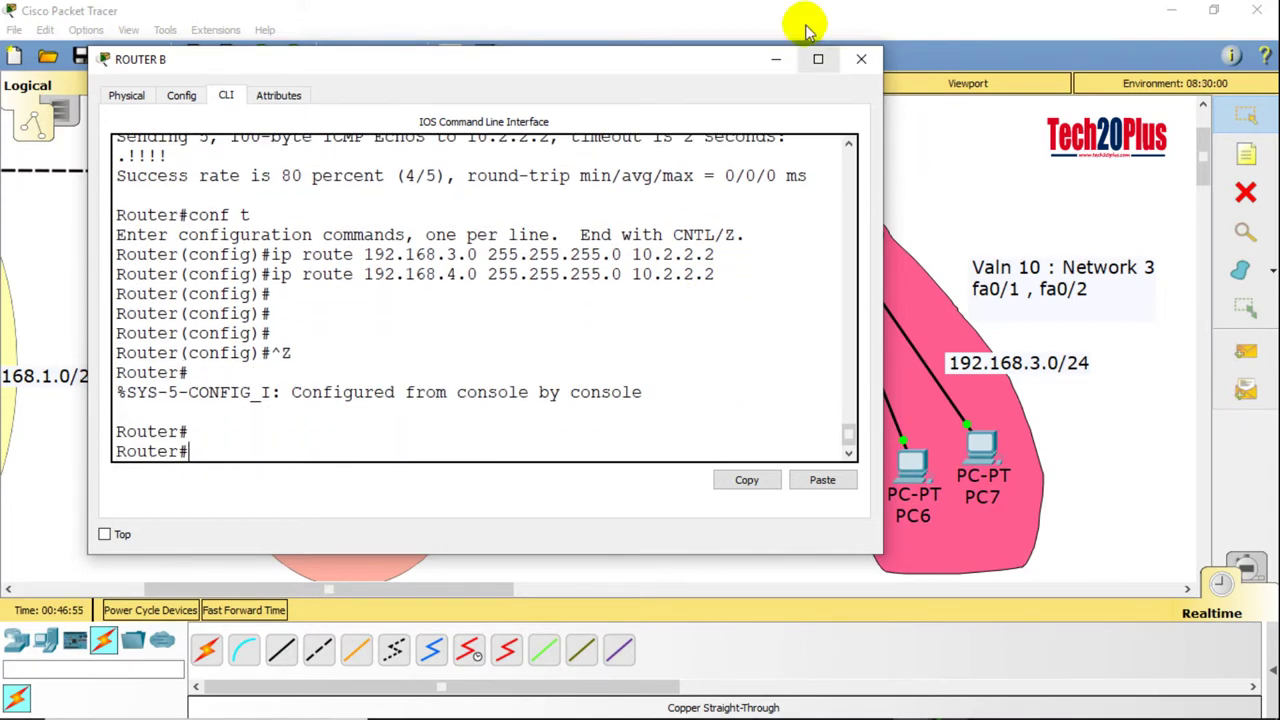
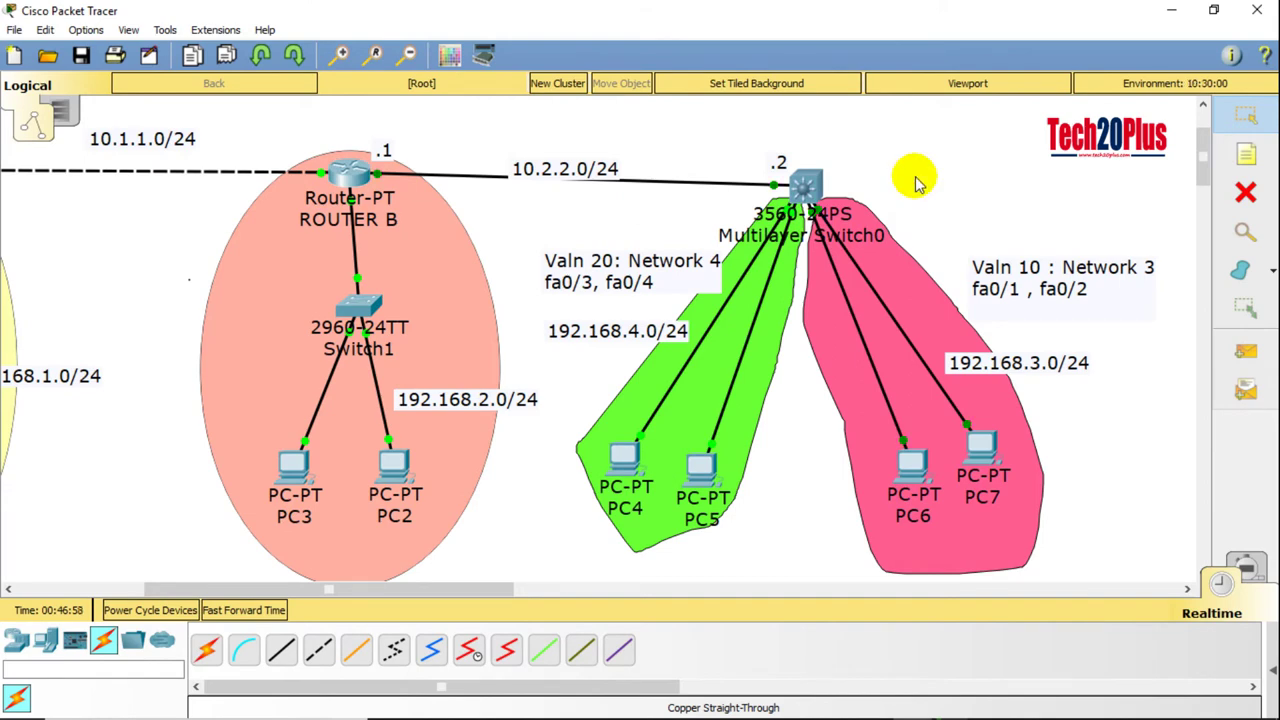
# Step: Open Multilayer Switch0's command line in a wider window and enter global configuration mode
pyautogui.click(805, 190)
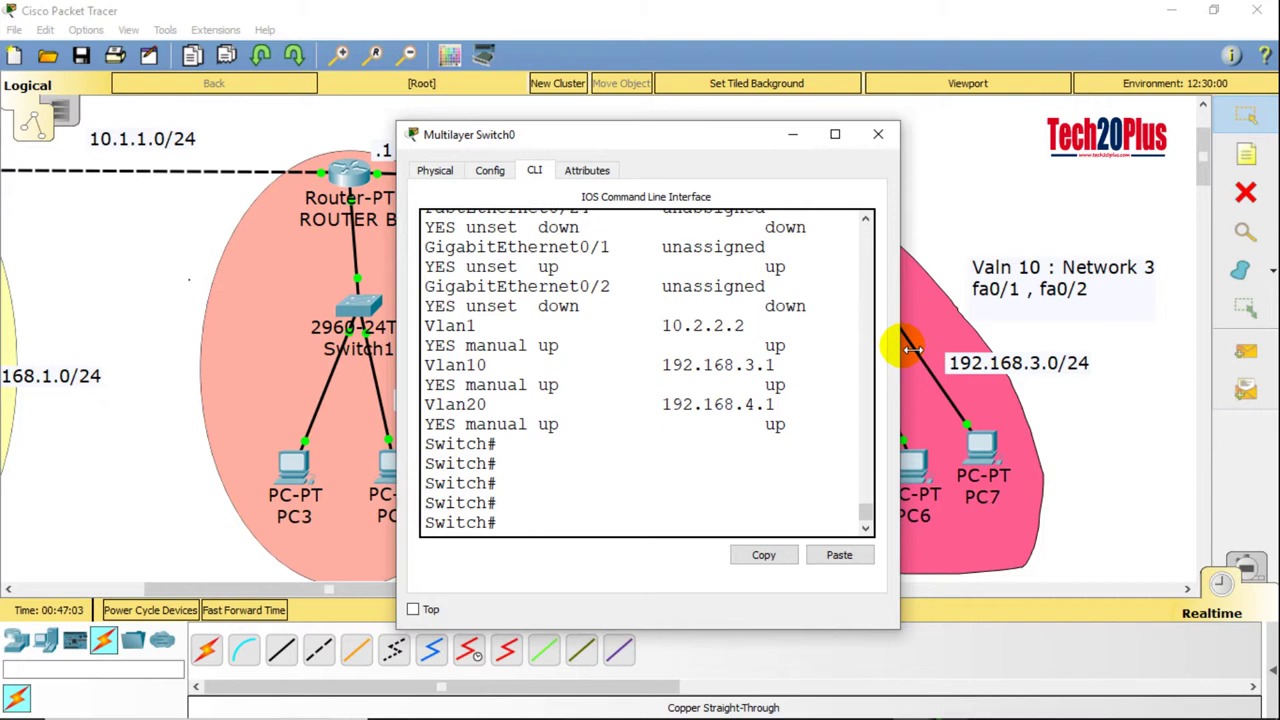
pyautogui.moveTo(899, 343); pyautogui.dragTo(1194, 289)
pyautogui.moveTo(954, 141); pyautogui.dragTo(745, 89)
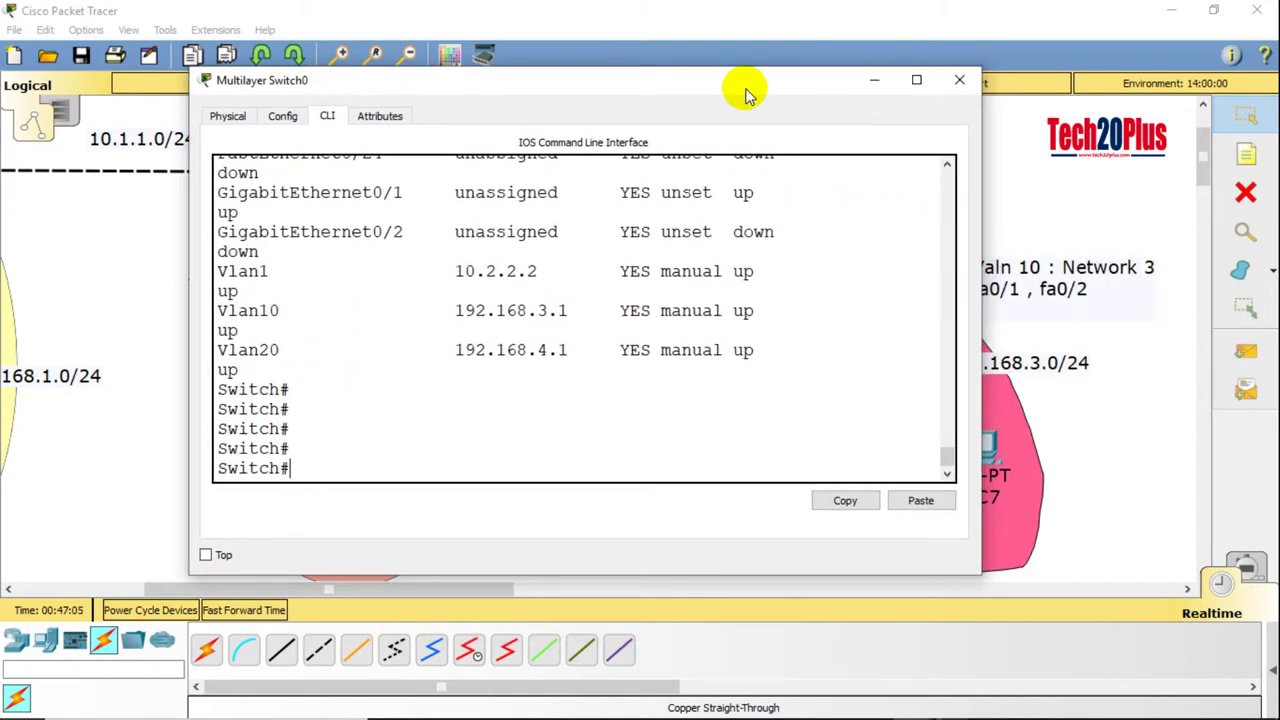
pyautogui.write('conf t')
pyautogui.press('Return')
pyautogui.press('Return')
pyautogui.press('Return')
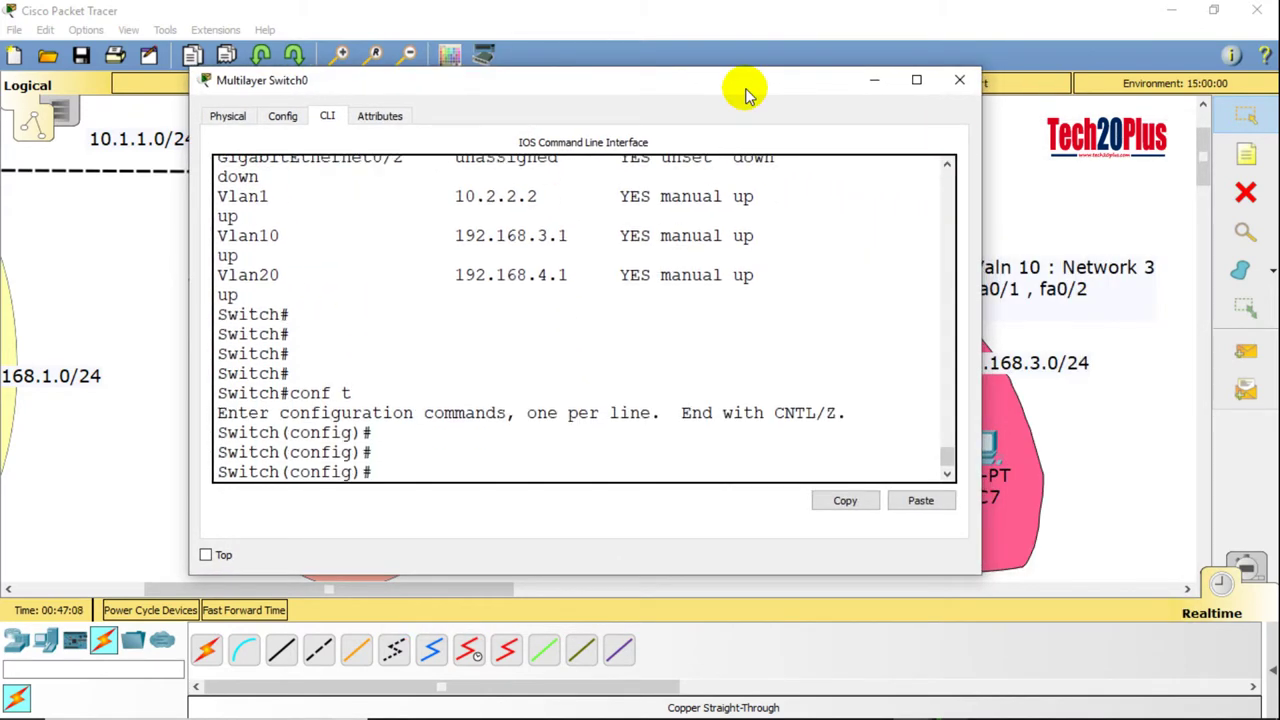
# Step: Add a static route on Multilayer Switch0 to 192.168.1.0 with mask 255.255.255.0 via 10.2.2.1, checking Router B's link in the topology
pyautogui.write('ip route')
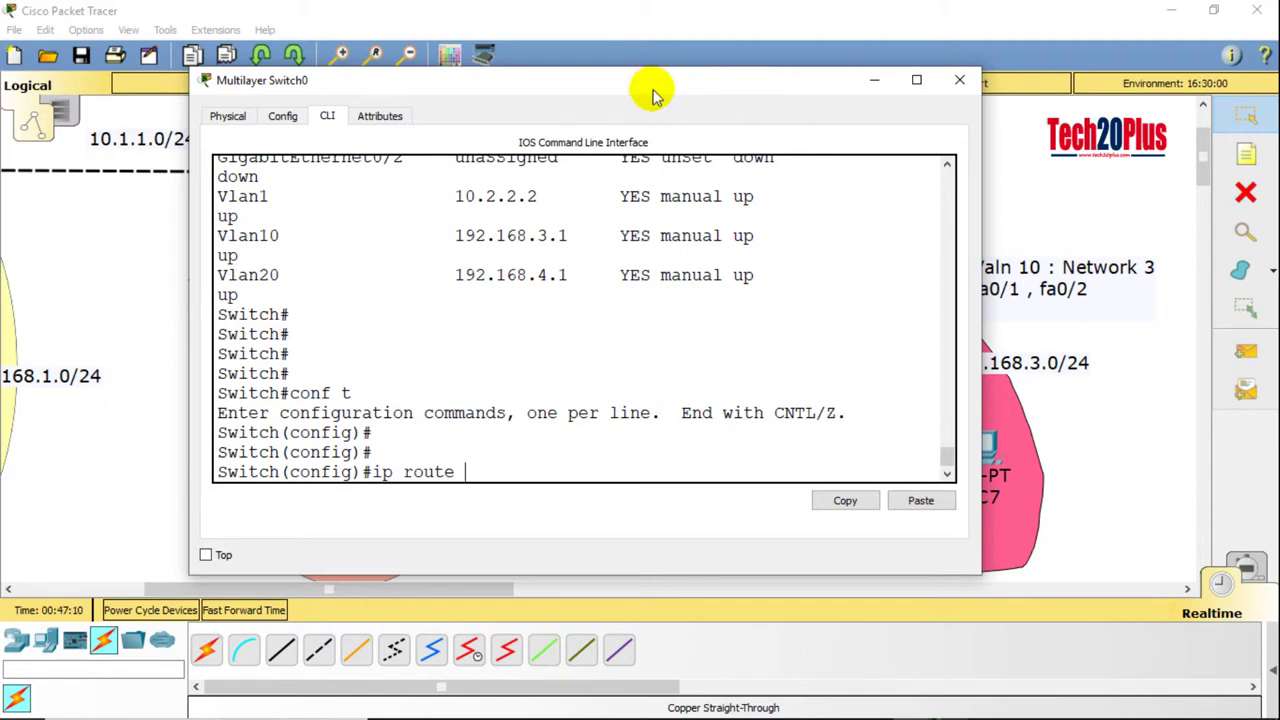
pyautogui.moveTo(651, 86); pyautogui.dragTo(700, 95)
pyautogui.write('192')
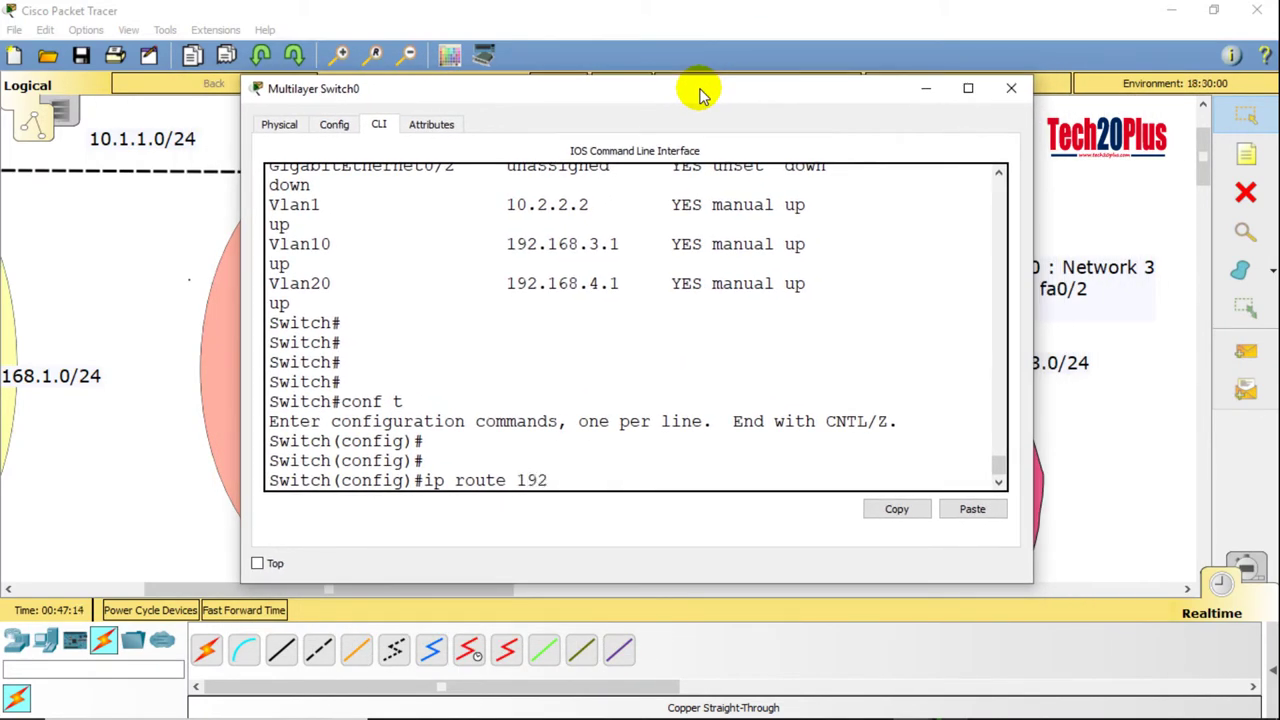
pyautogui.write('.168.1.0 255.255.255')
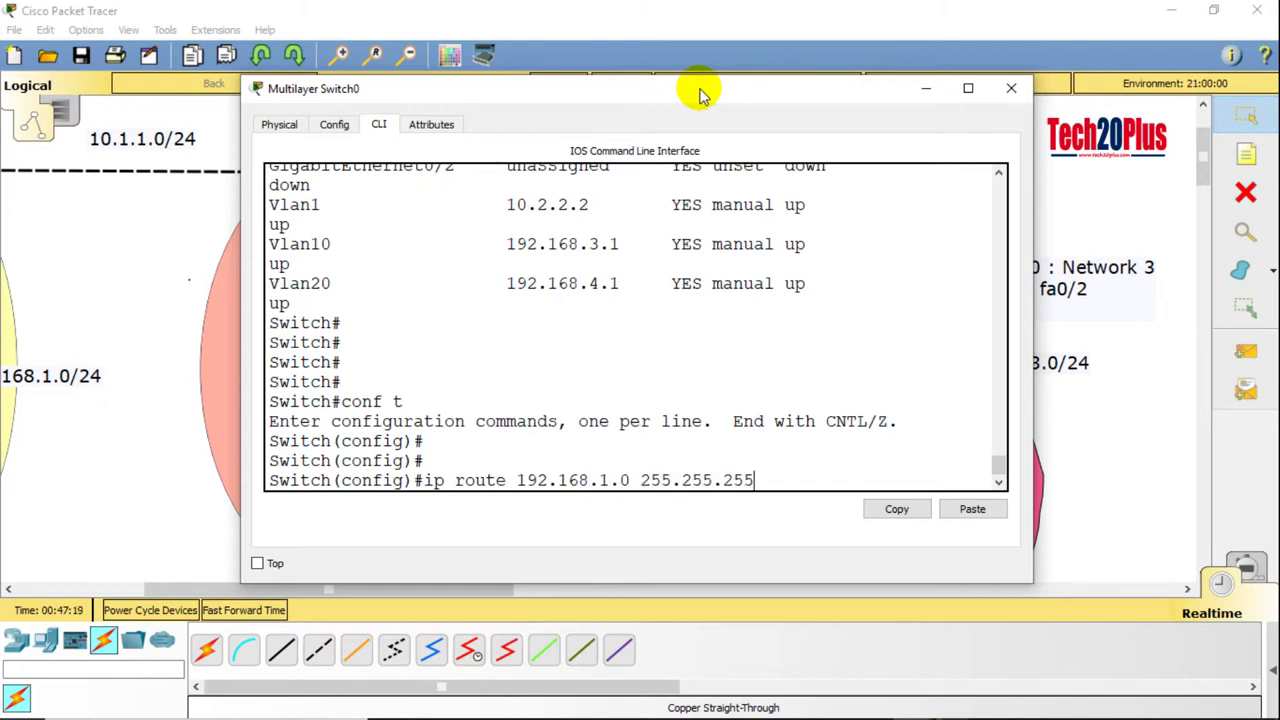
pyautogui.write('.0')
pyautogui.click(1011, 88)
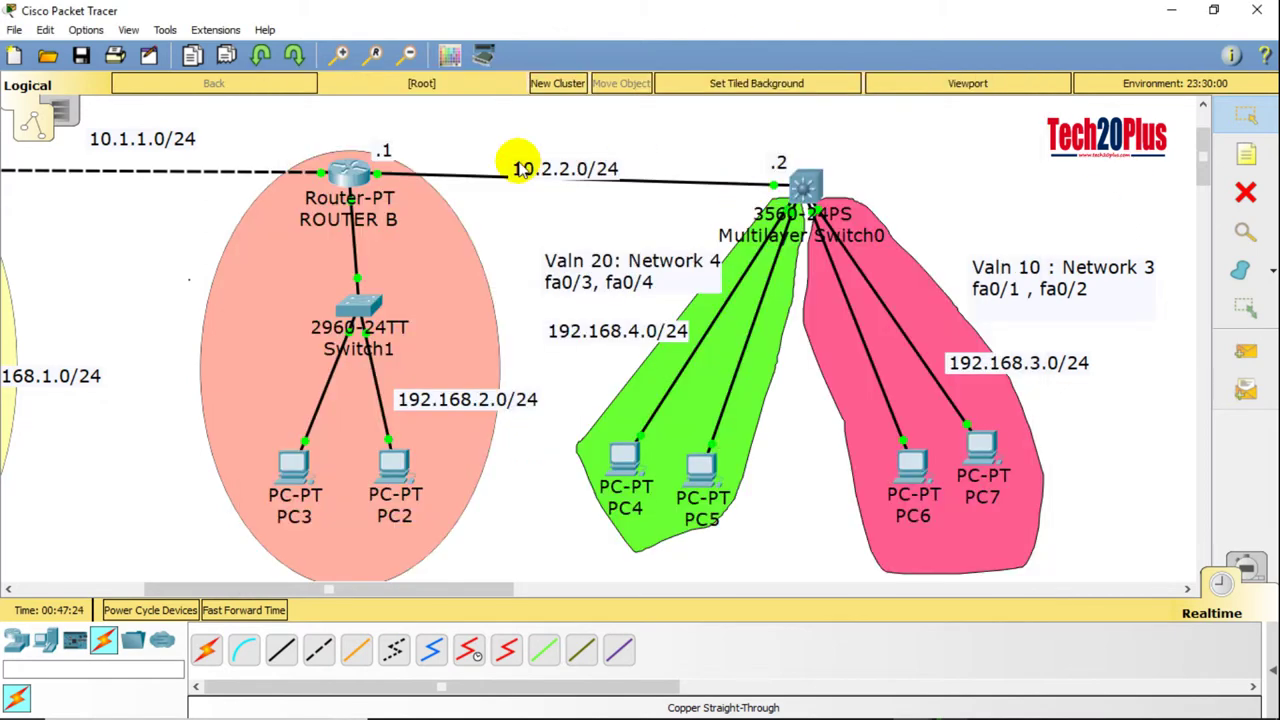
pyautogui.moveTo(378, 174)
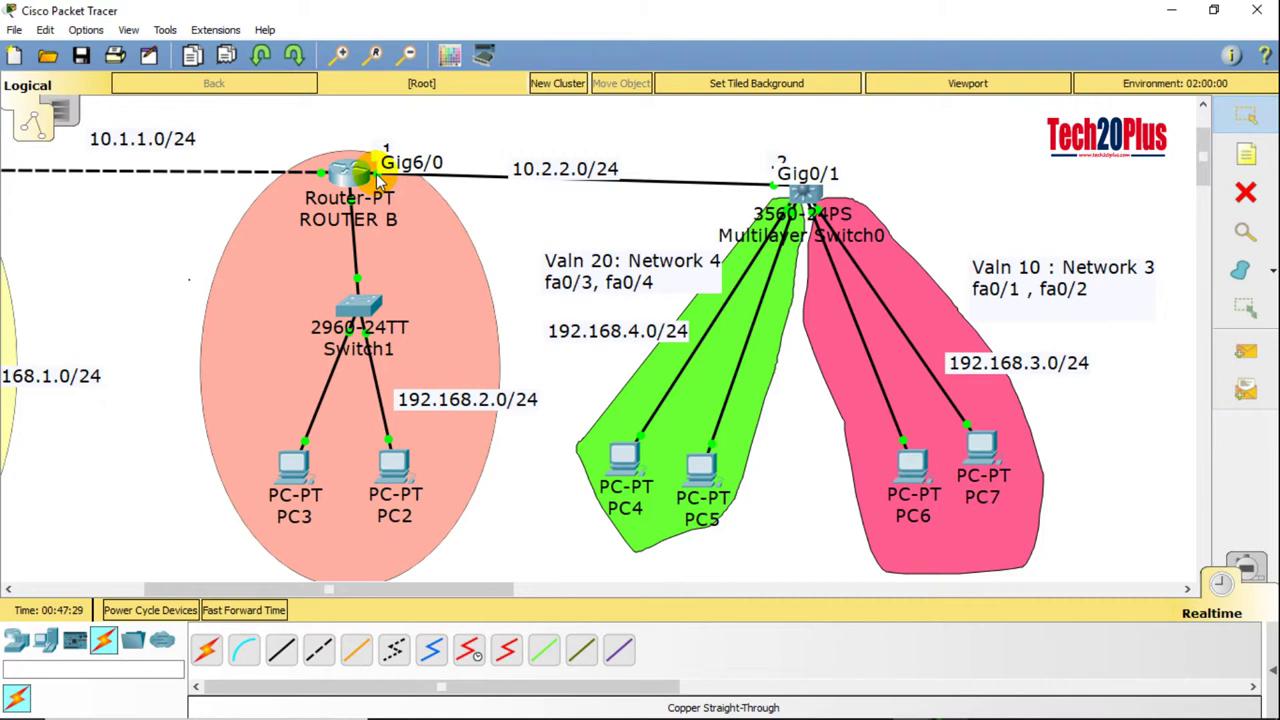
pyautogui.click(810, 188)
pyautogui.write('10')
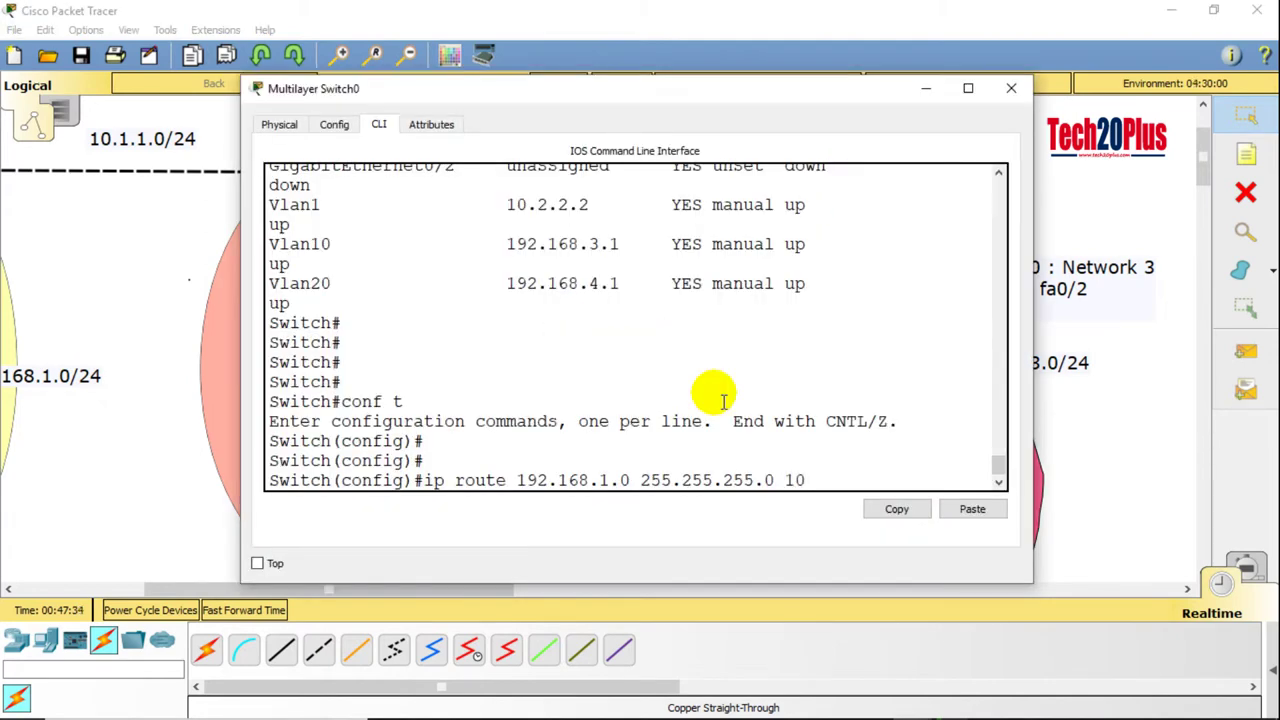
pyautogui.write('.2.2.1')
pyautogui.press('Return')
# Step: Add a static route on Multilayer Switch0 to 192.168.2.0 with mask 255.255.255.0 via 10.2.2.1
pyautogui.write('ip route ')
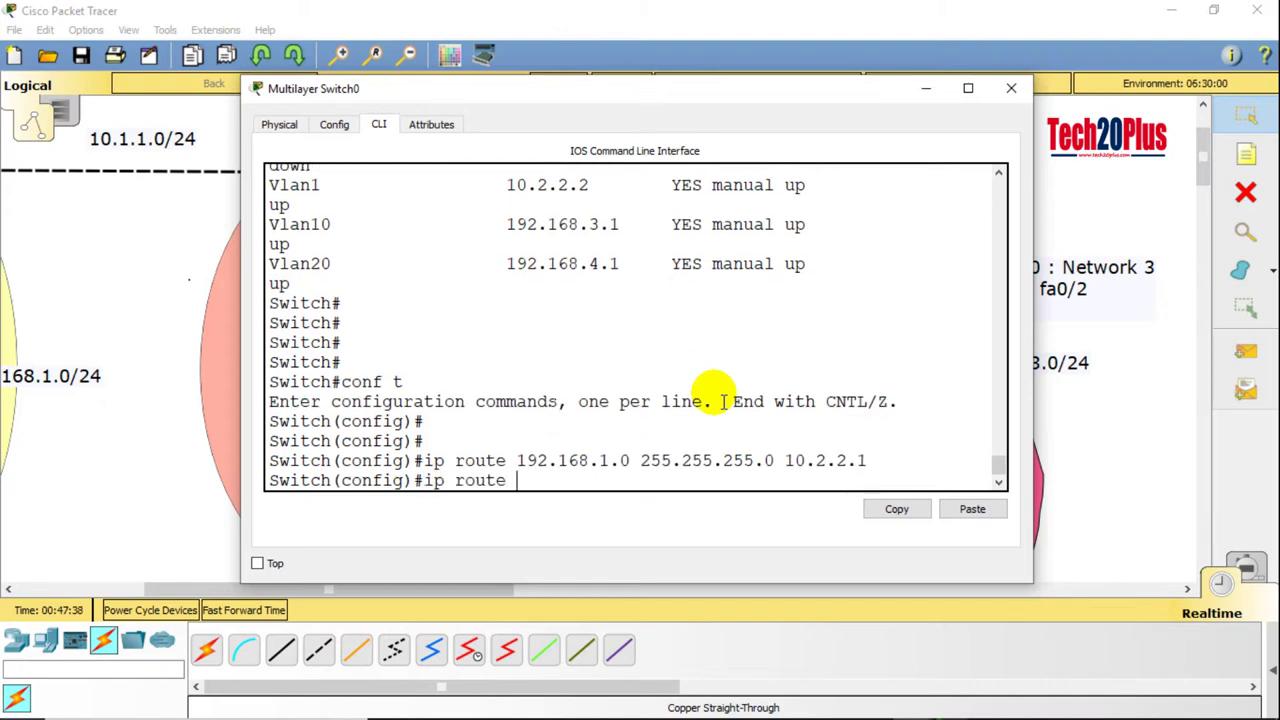
pyautogui.write('192.168.2.0 2')
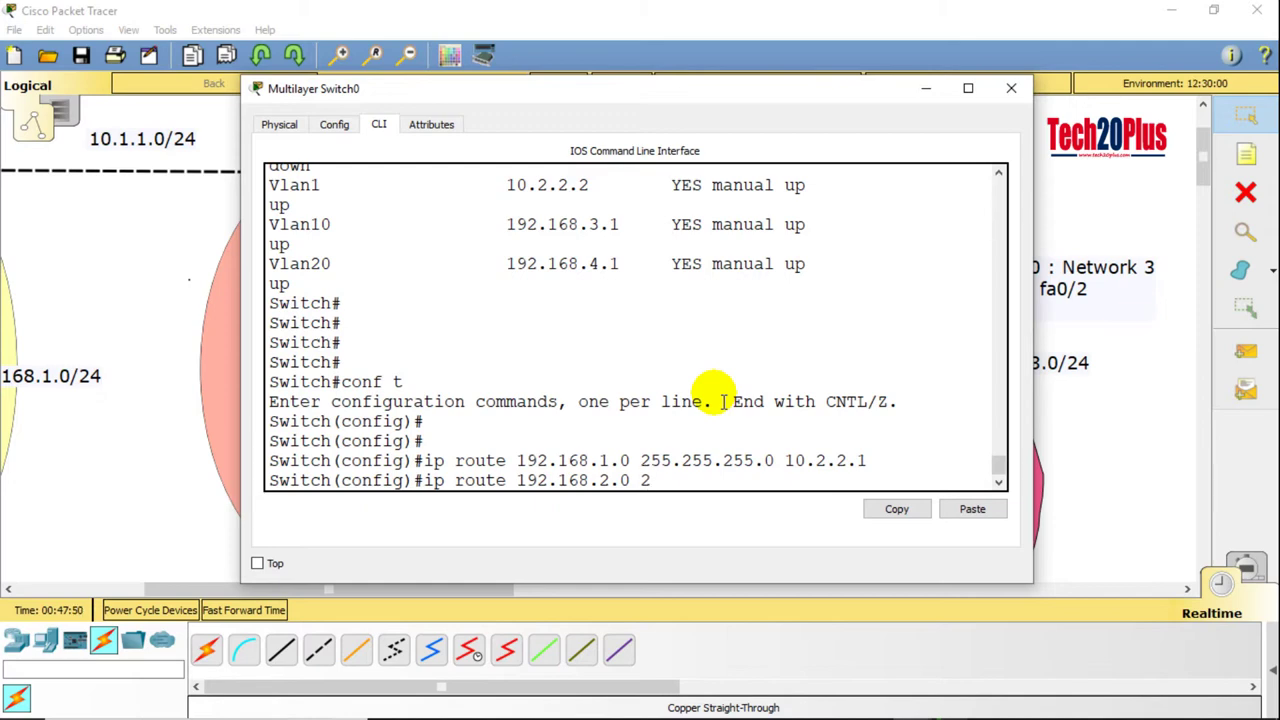
pyautogui.write('55.255.255.0 10')
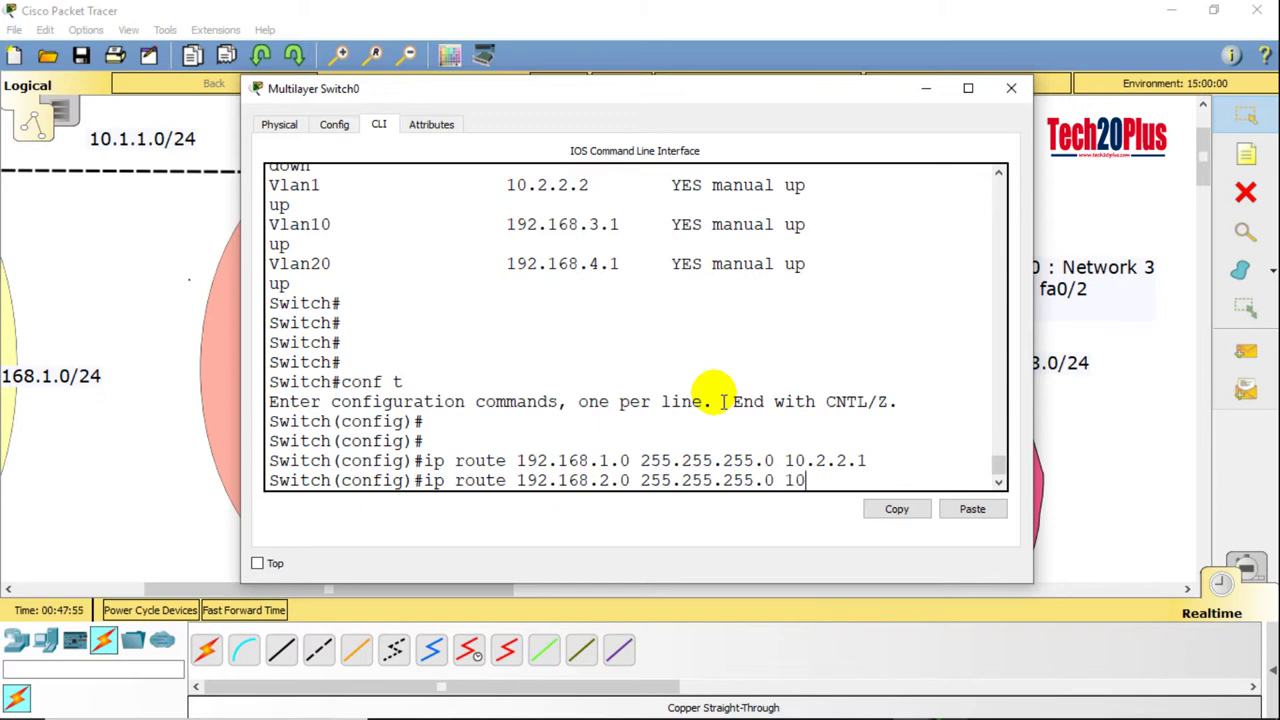
pyautogui.write('.2.2.1')
pyautogui.press('Return')
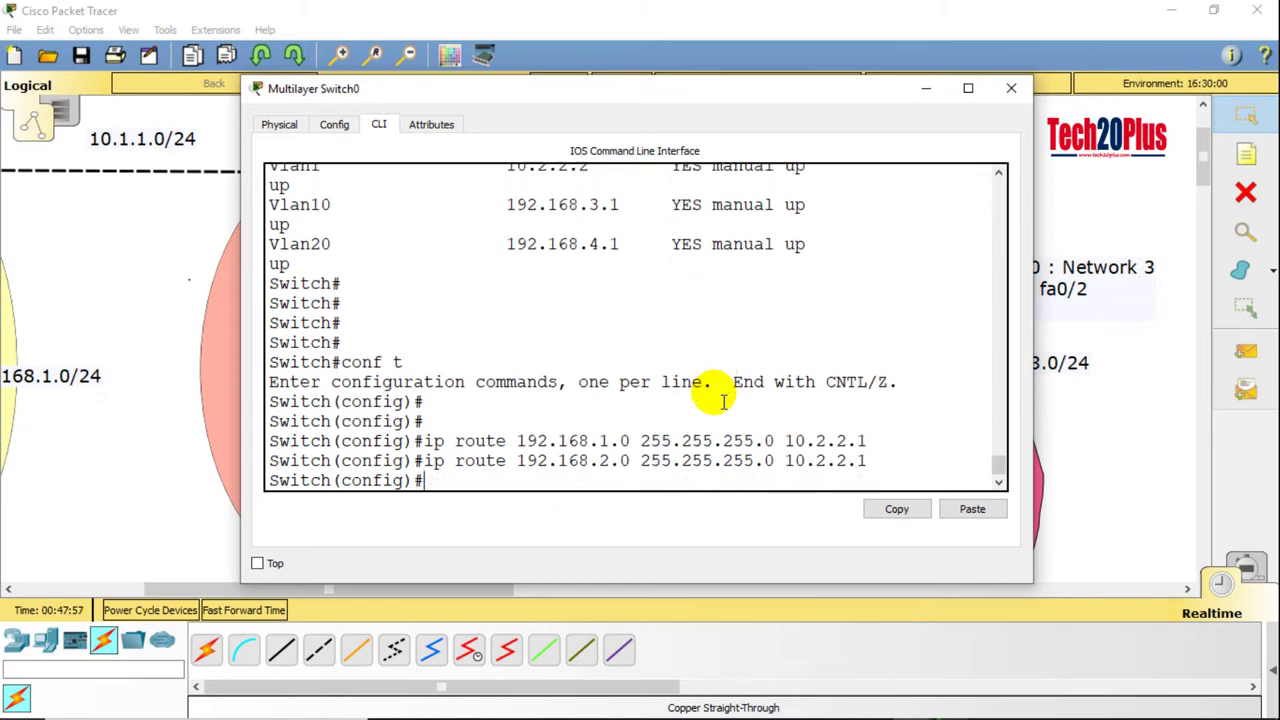
pyautogui.press('Return')
pyautogui.press('Return')
# Step: Add a static route on Multilayer Switch0 to 10.1.1.0 with mask 255.255.255.0 via 10.2.2.1
pyautogui.write('i')
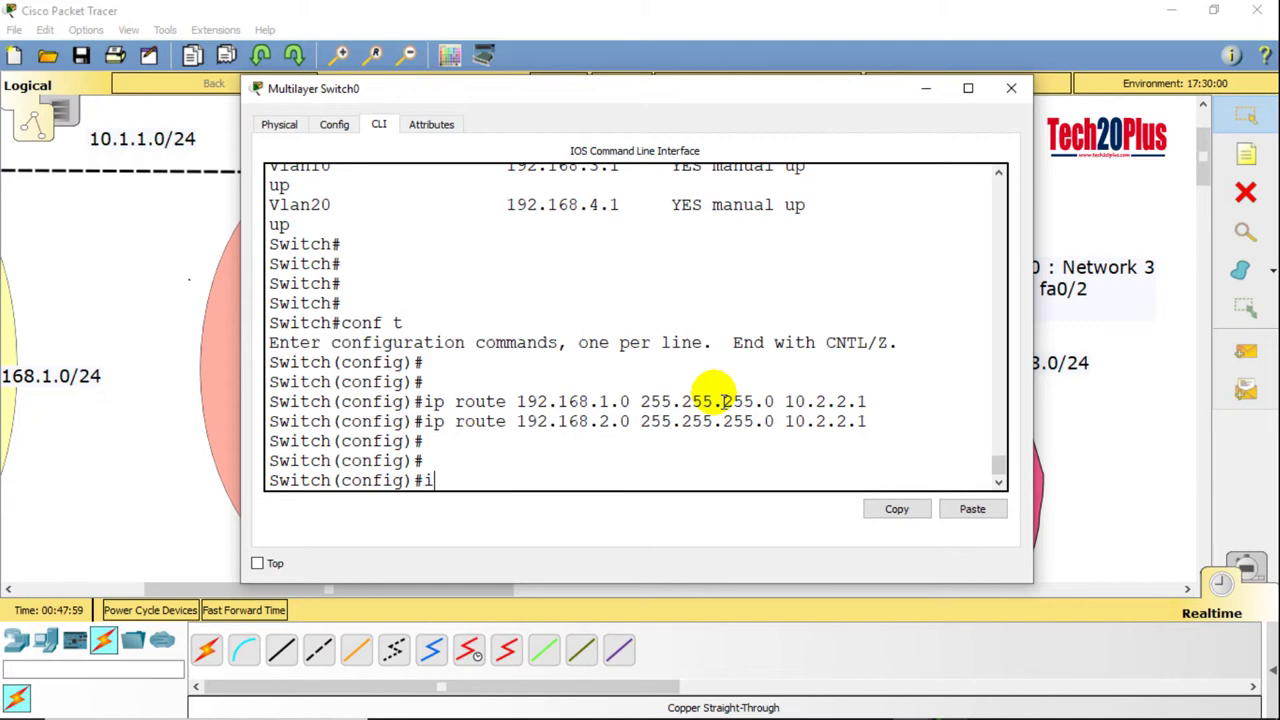
pyautogui.write('p route 10.1.1.0')
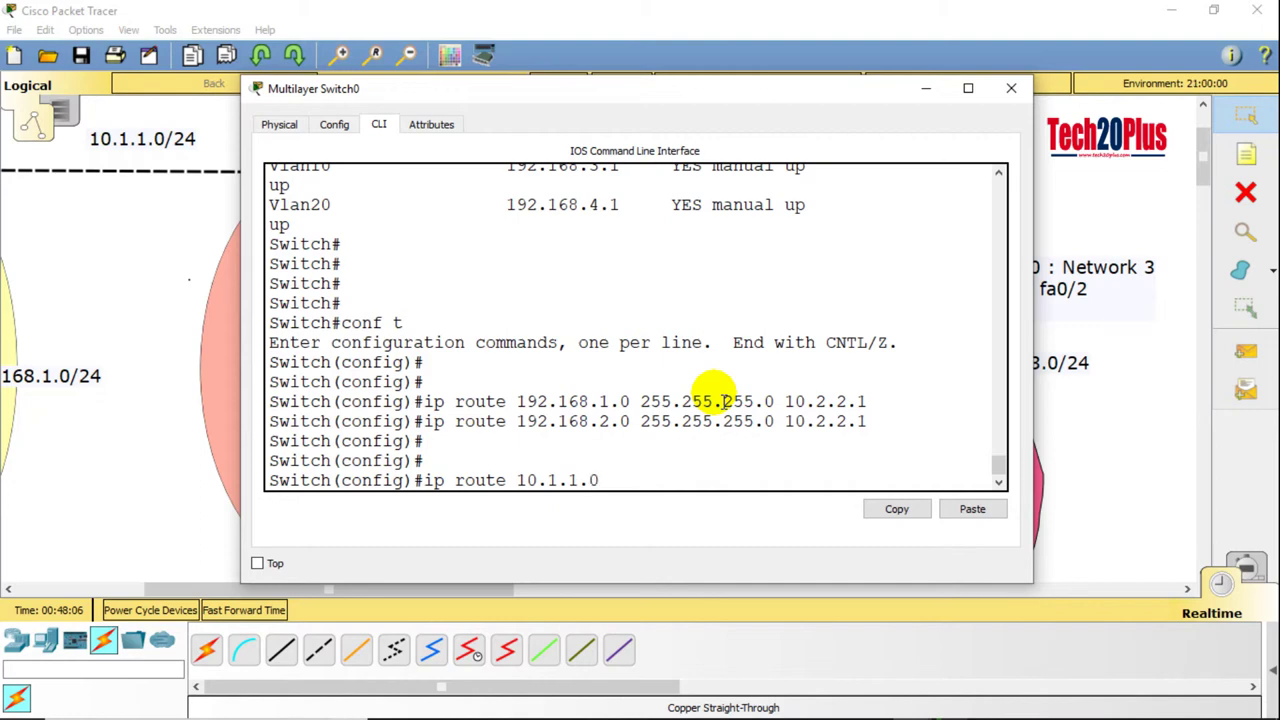
pyautogui.write(' 255.255.255.0 1')
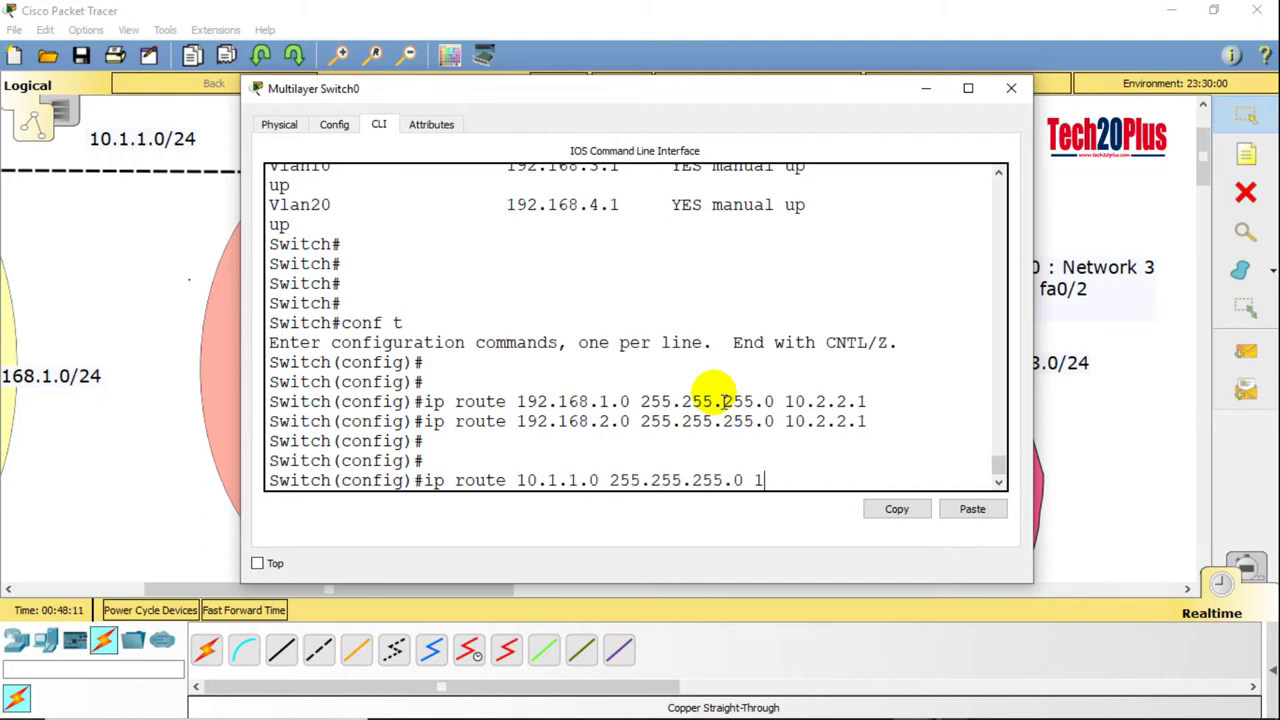
pyautogui.write('0.2.2.1')
pyautogui.press('Return')
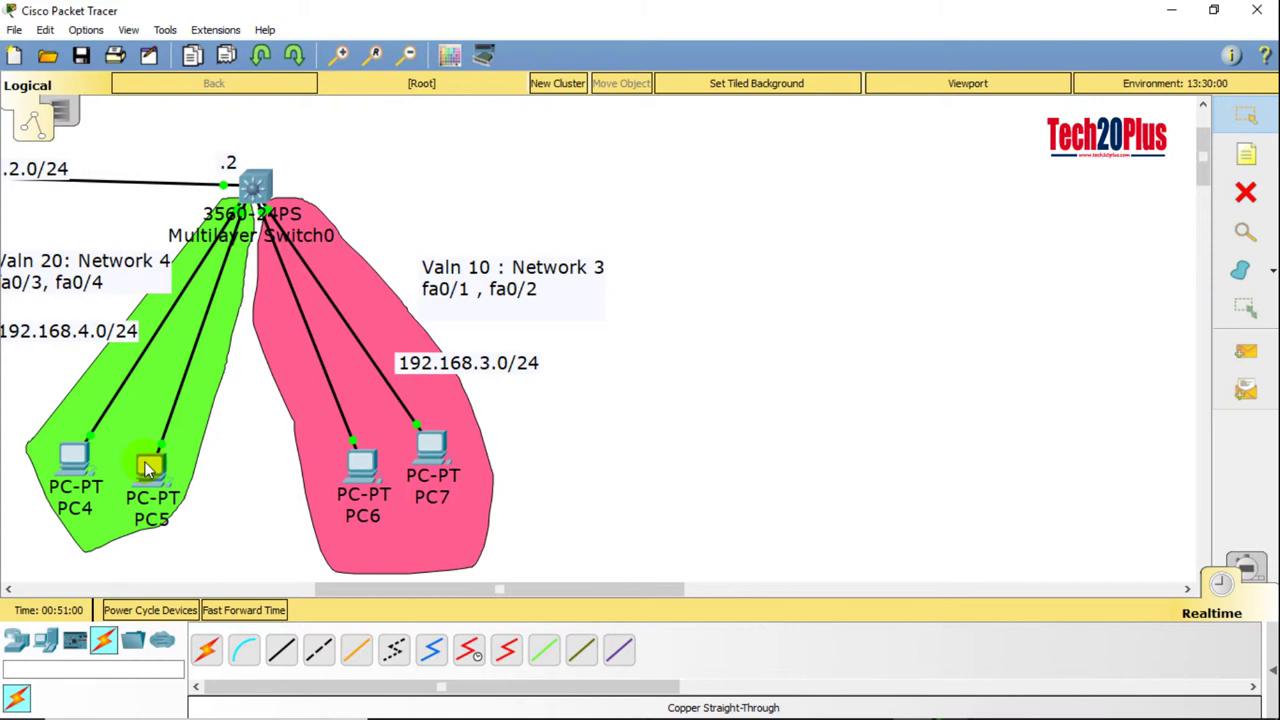
# Step: Request a new DHCP address on PC4 by switching its IP configuration to Static and back to DHCP, and close its window
pyautogui.click(73, 460)
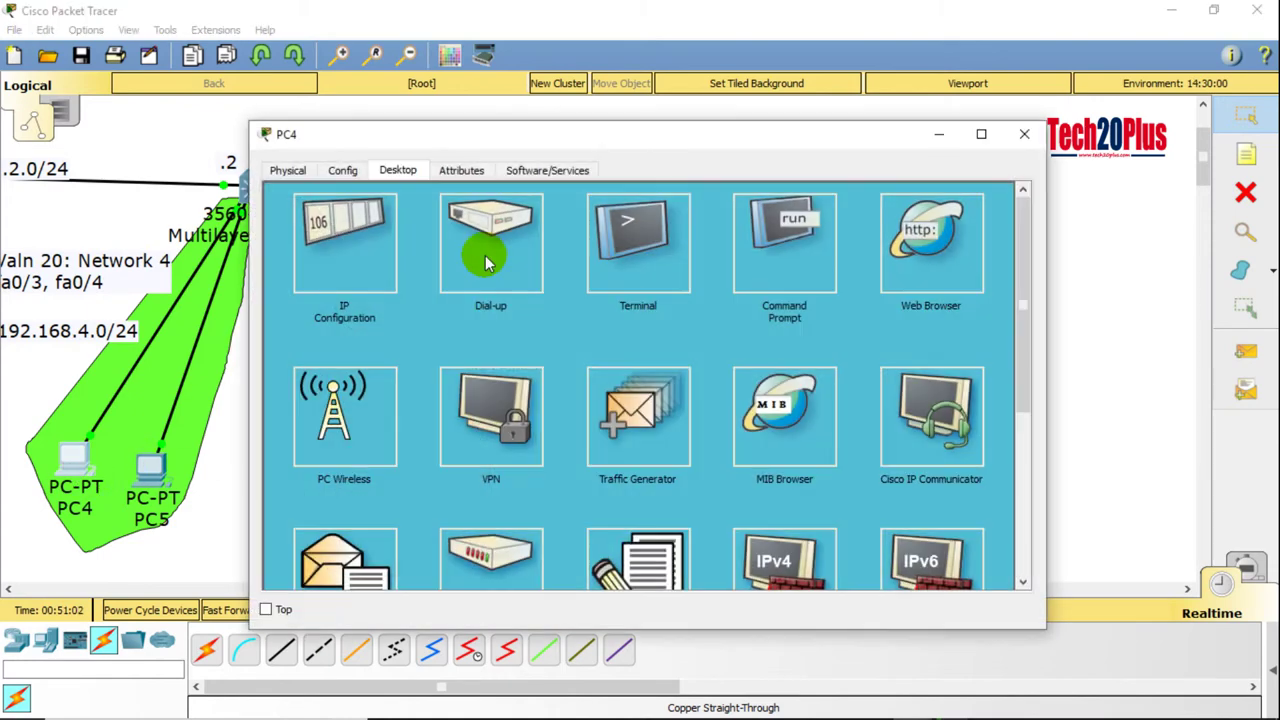
pyautogui.click(340, 266)
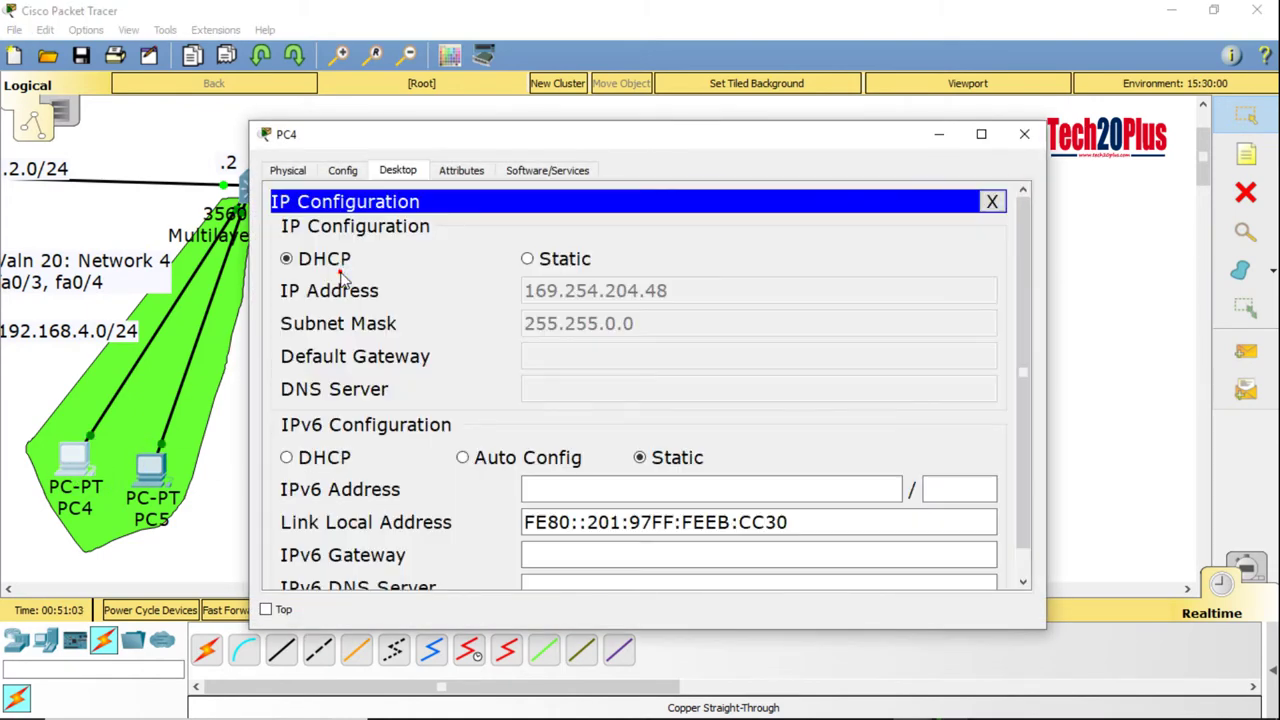
pyautogui.click(573, 266)
pyautogui.click(330, 259)
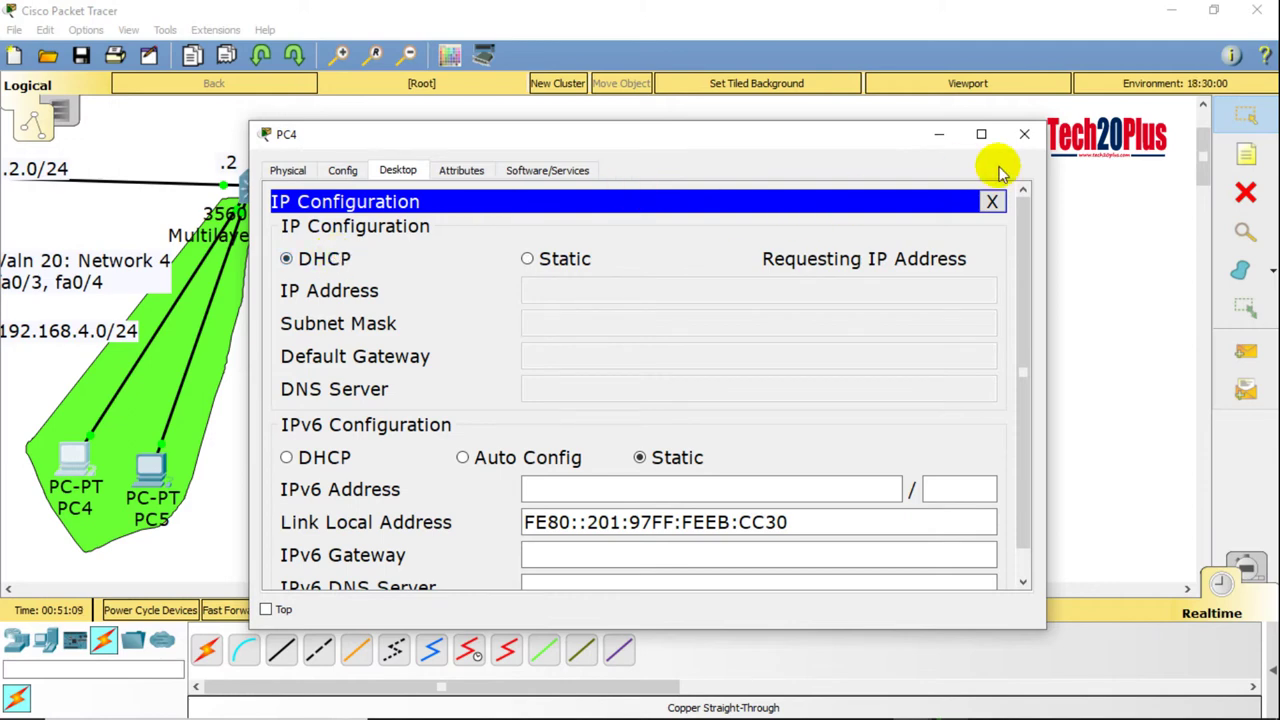
pyautogui.click(1024, 133)
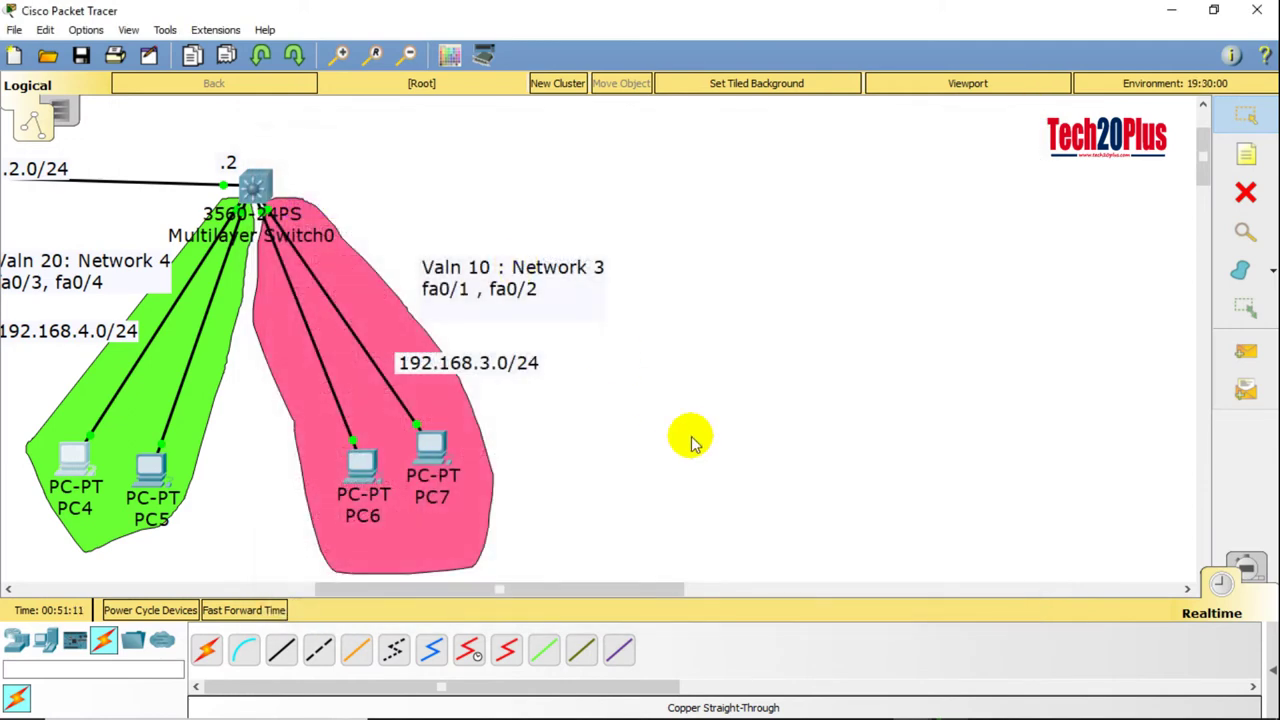
pyautogui.click(690, 435)
pyautogui.click(340, 474)
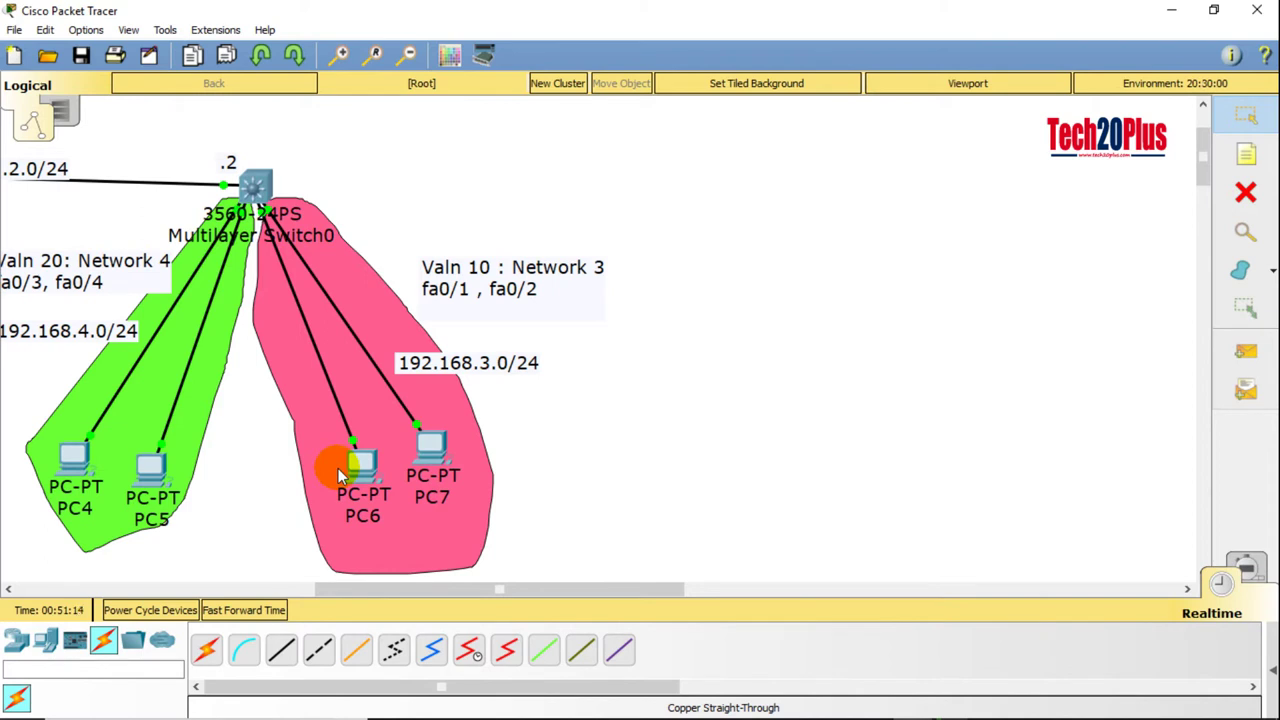
pyautogui.moveTo(340, 474); pyautogui.dragTo(262, 192)
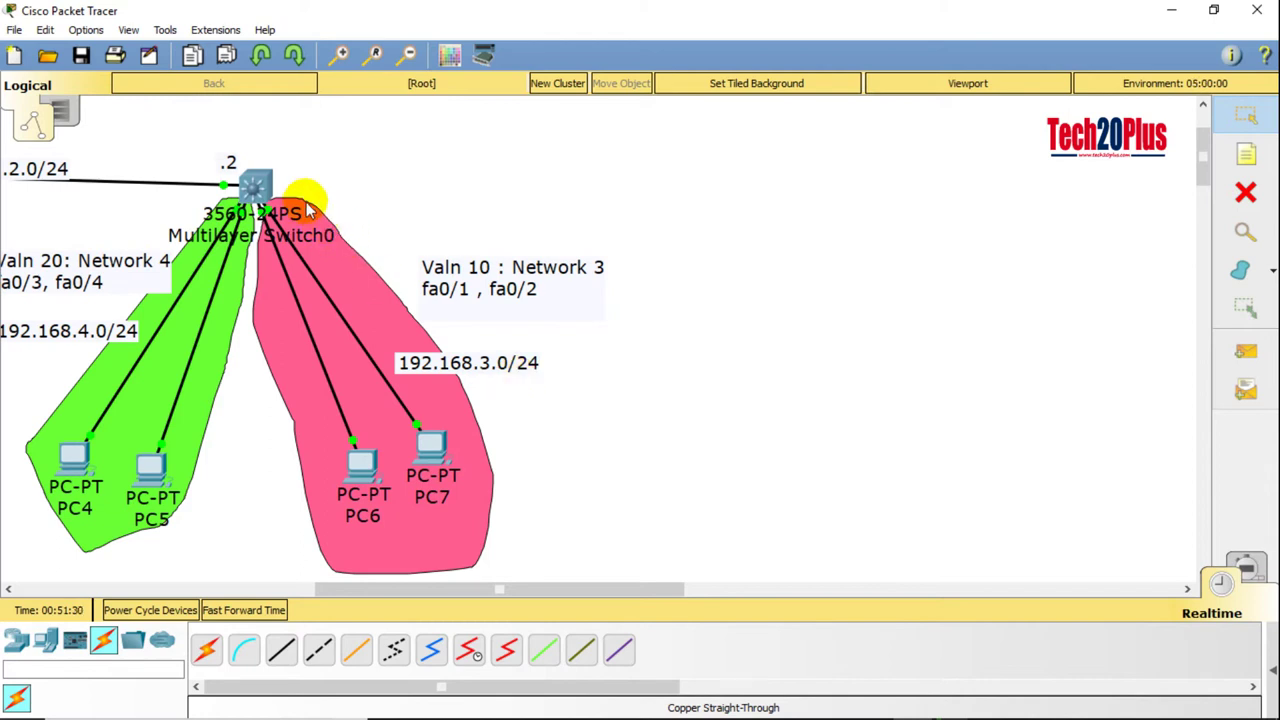
# Step: Open Multilayer Switch0's command line, widen its window and enter global configuration mode
pyautogui.click(242, 187)
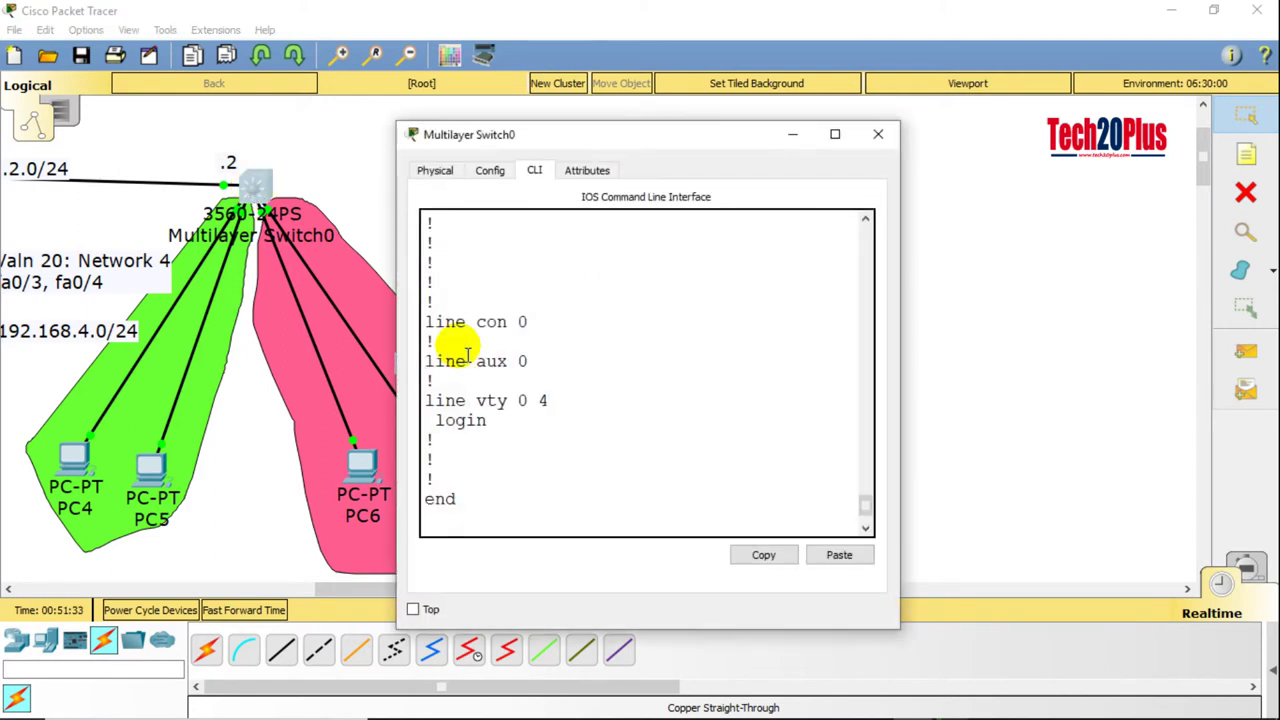
pyautogui.press('Return')
pyautogui.press('Return')
pyautogui.press('Return')
pyautogui.press('Return')
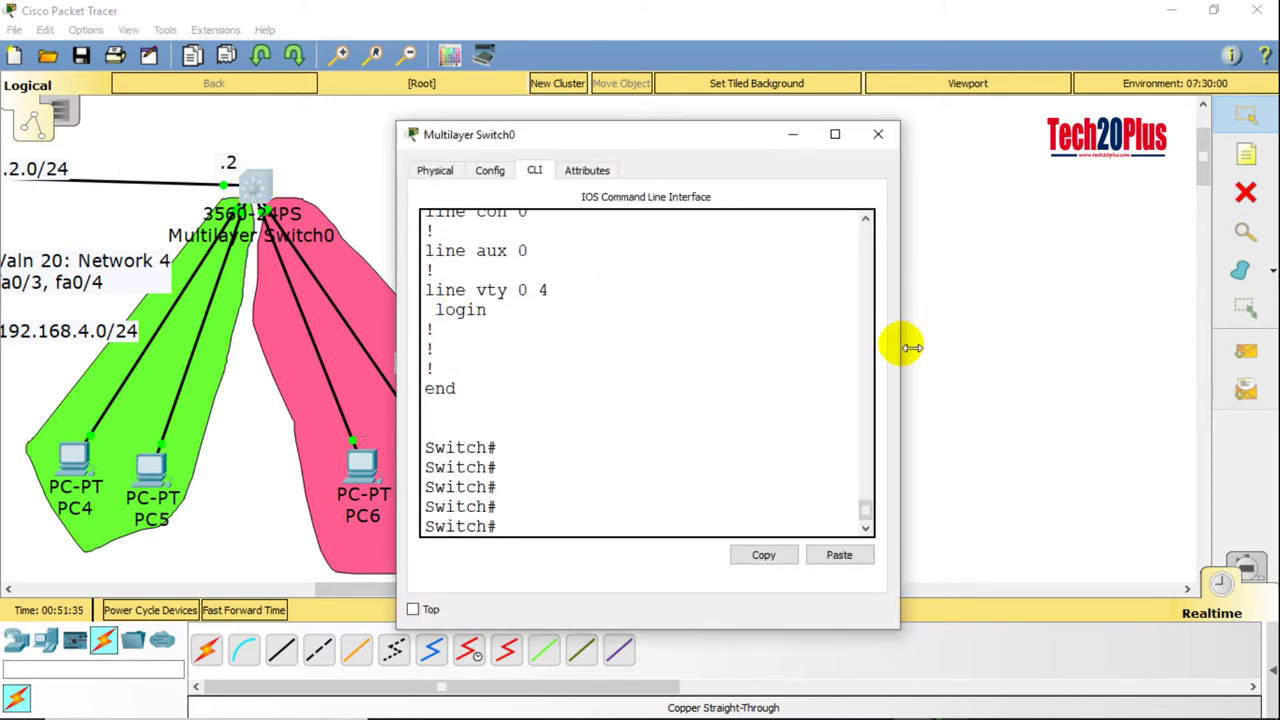
pyautogui.moveTo(901, 344); pyautogui.dragTo(1253, 307)
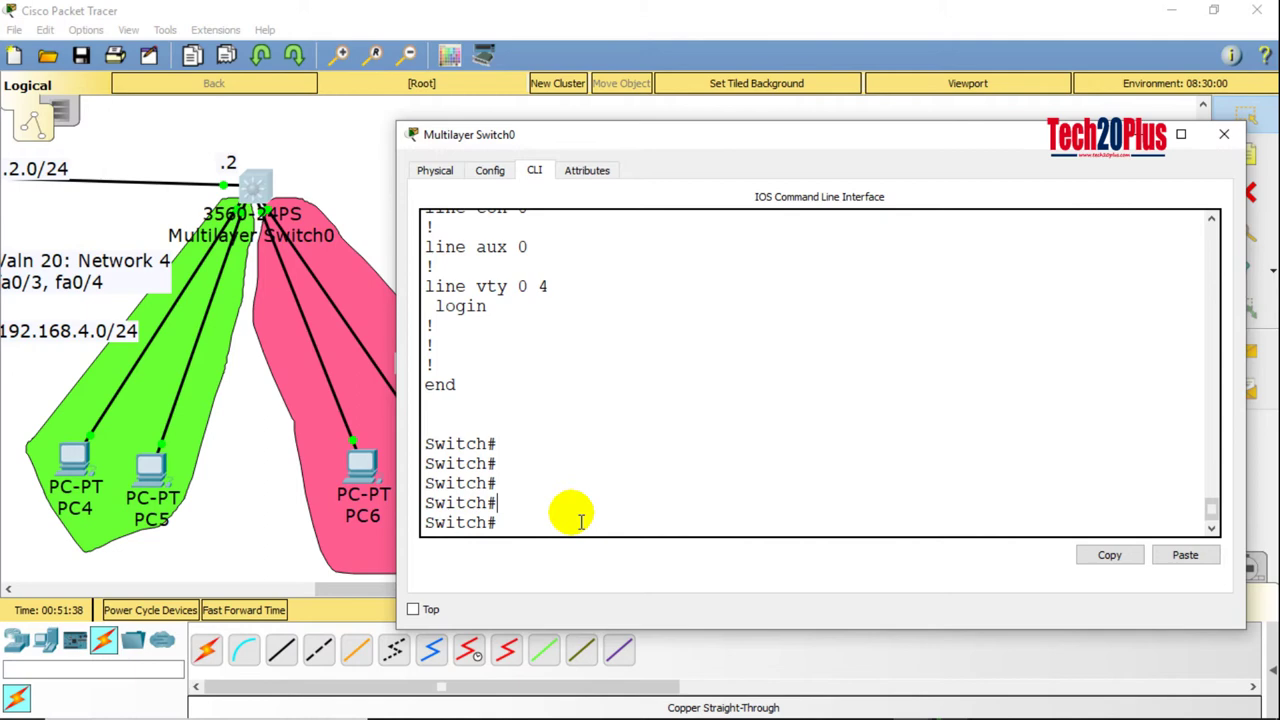
pyautogui.press('Return')
pyautogui.press('Return')
pyautogui.write('conf t')
pyautogui.press('Return')
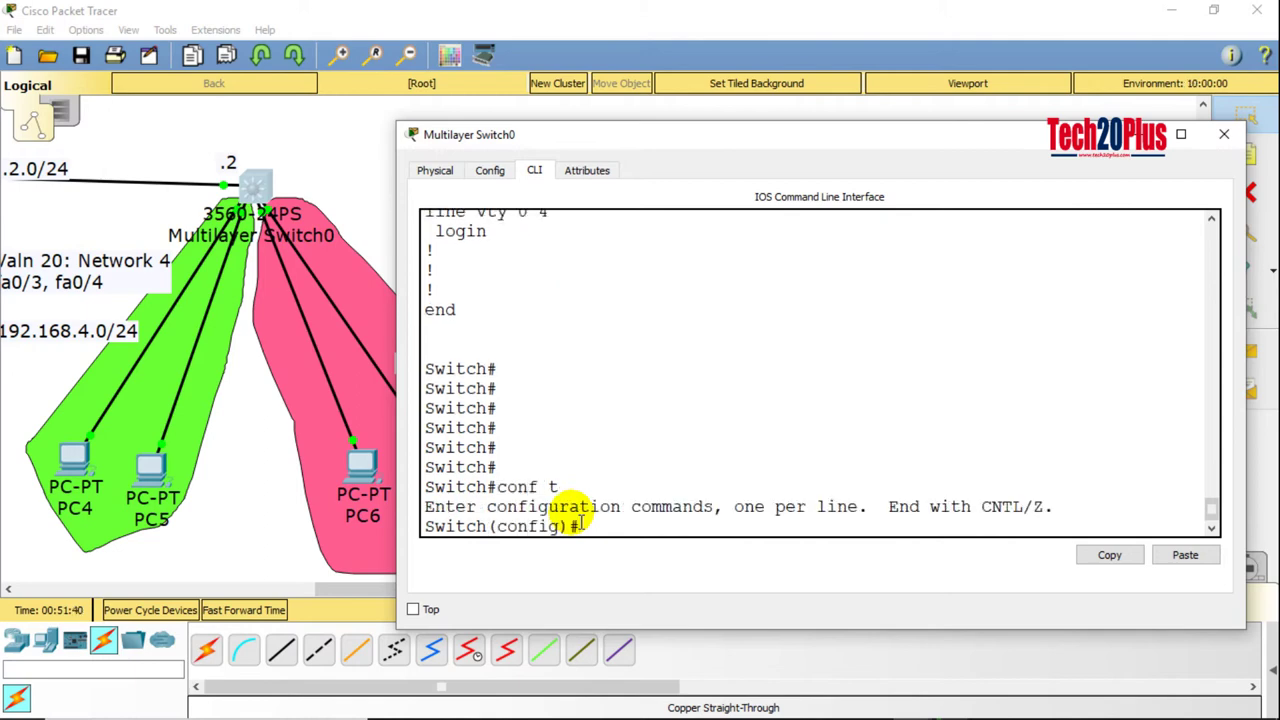
# Step: Configure the VLAN 10 interface on Multilayer Switch0 with the IP helper address 10.1.1.1
pyautogui.write('int vlan')
pyautogui.press('Tab')
pyautogui.write('10')
pyautogui.press('Return')
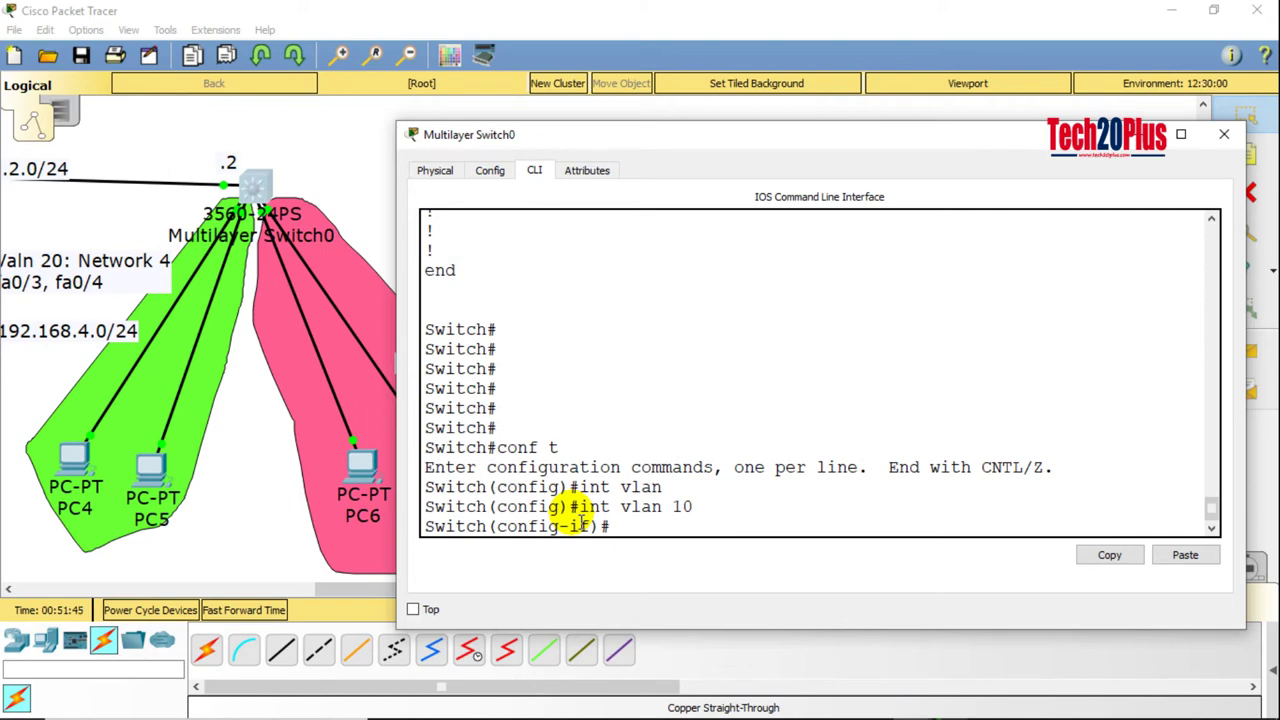
pyautogui.write('ip a')
pyautogui.write(' hel')
pyautogui.press('Tab')
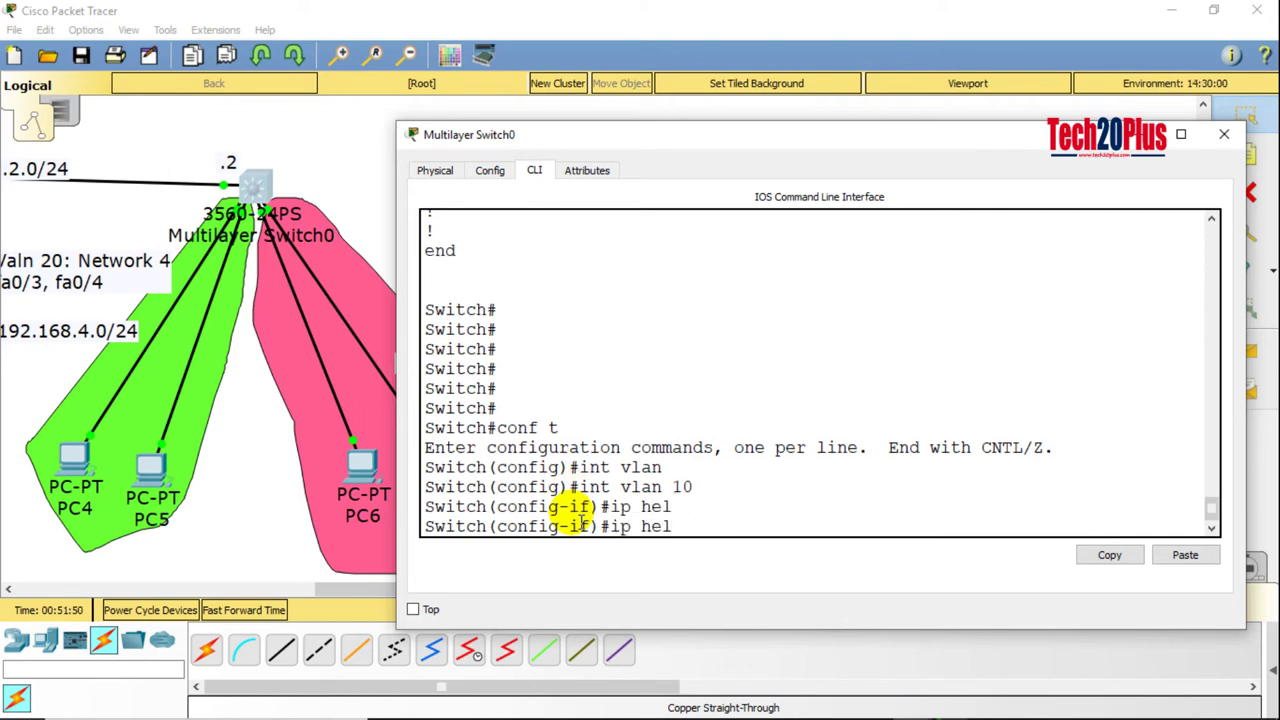
pyautogui.write('p')
pyautogui.press('Tab')
pyautogui.write('10.1.')
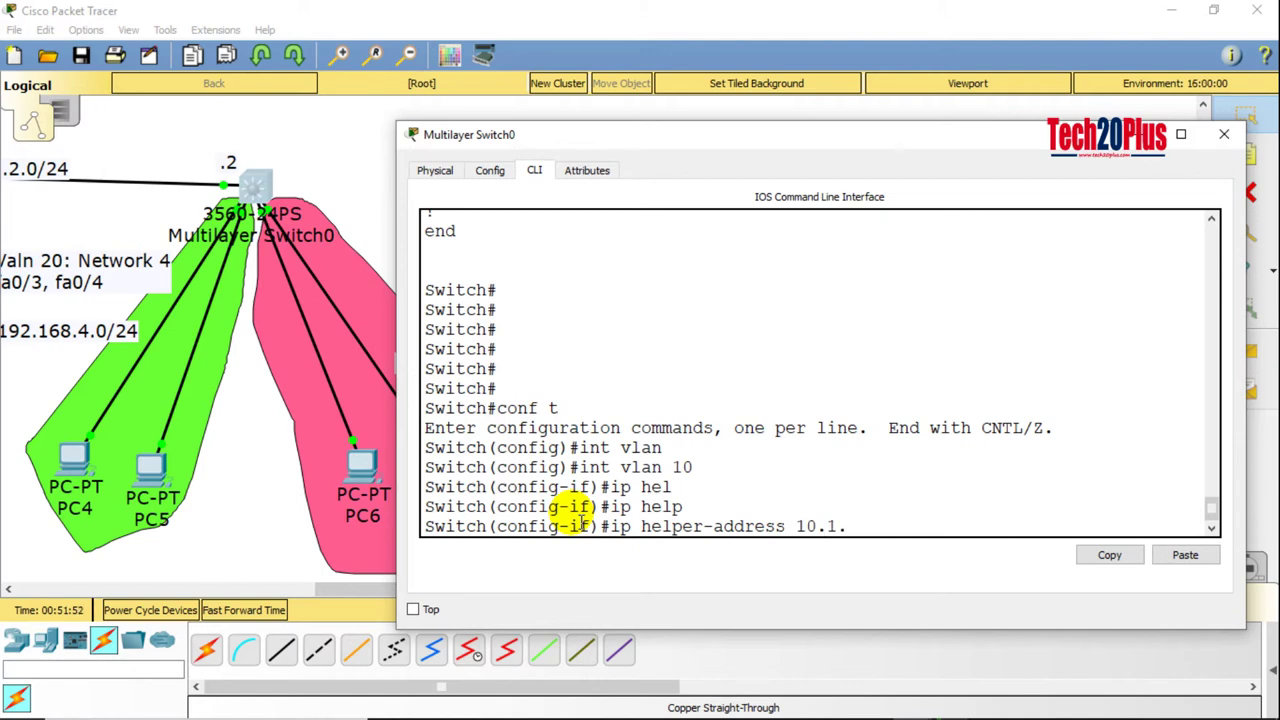
pyautogui.write('1.1')
pyautogui.press('Return')
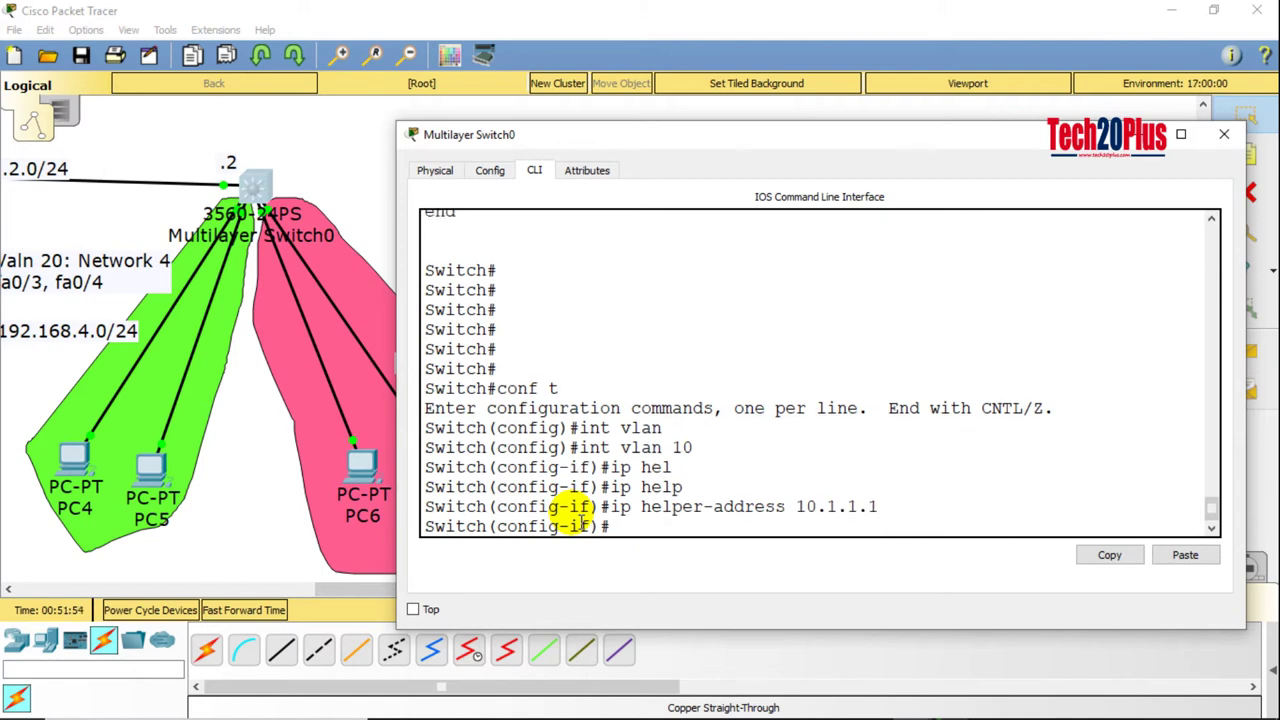
# Step: Configure the VLAN 20 interface with the IP helper address 10.1.1.1, leave configuration mode and close the switch window
pyautogui.write('exit')
pyautogui.press('Return')
pyautogui.write('int ')
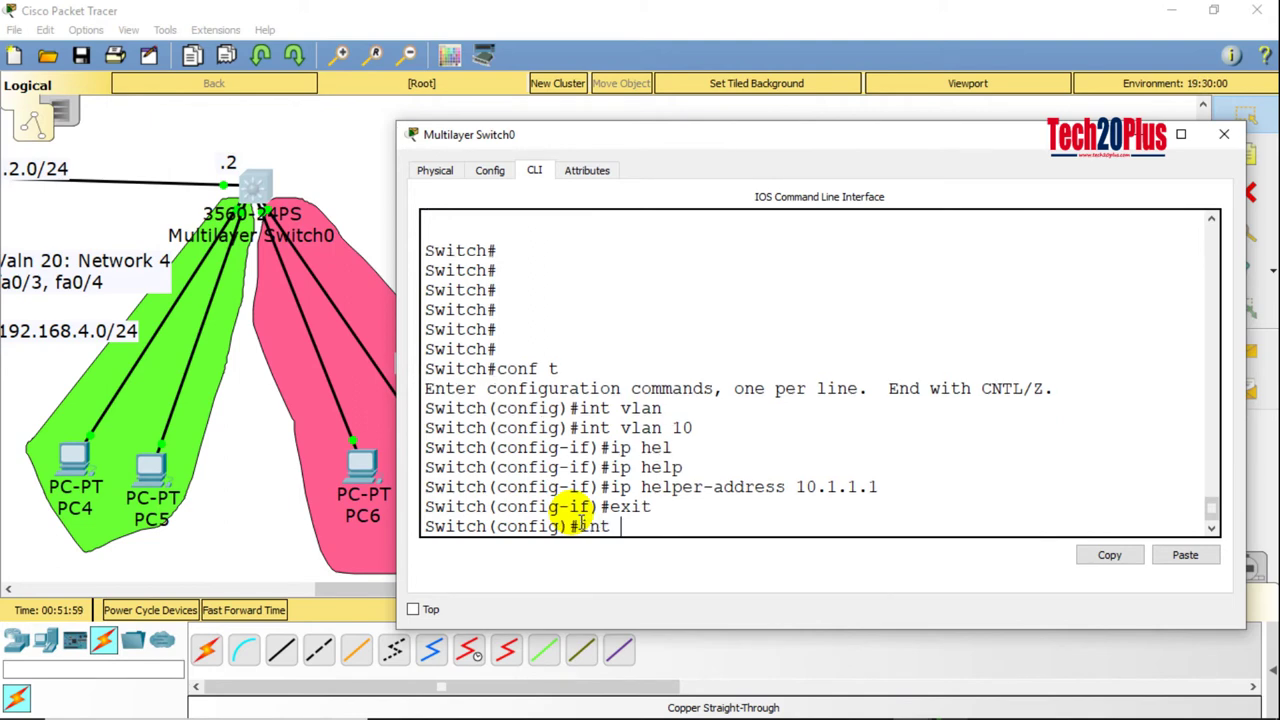
pyautogui.write('vl')
pyautogui.press('Tab')
pyautogui.write('20')
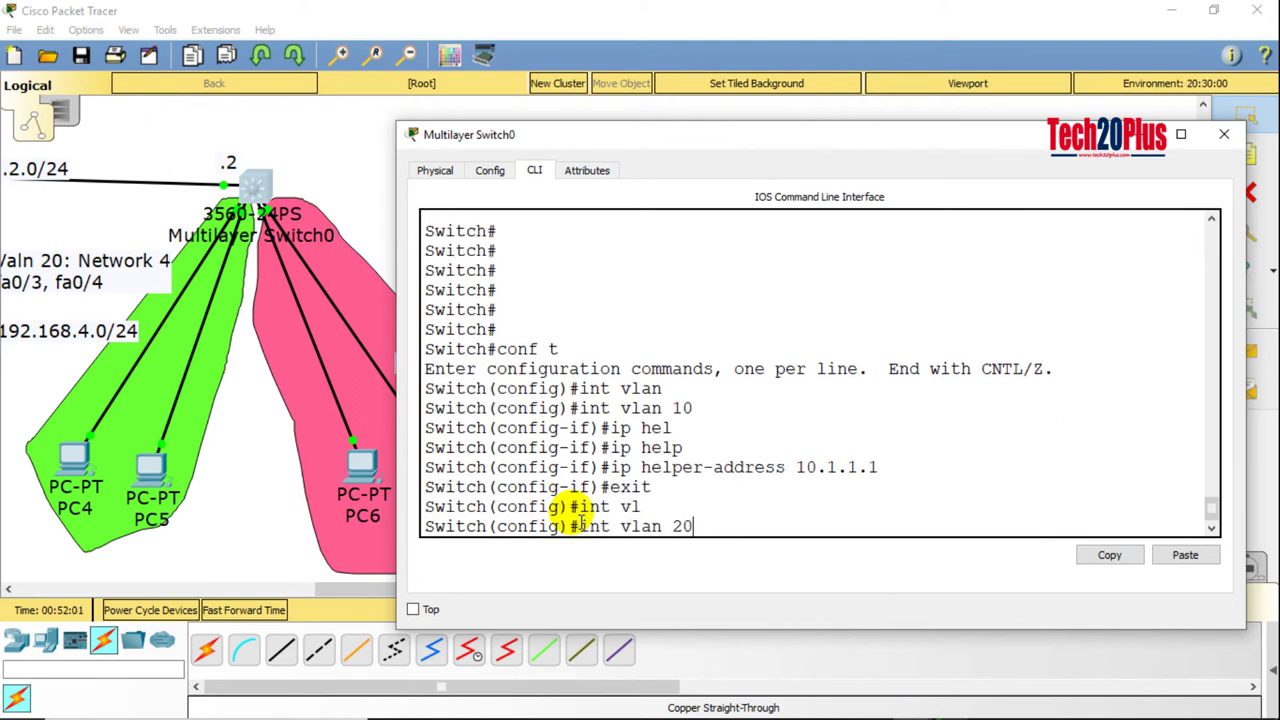
pyautogui.press('Return')
pyautogui.write('ip help')
pyautogui.press('Tab')
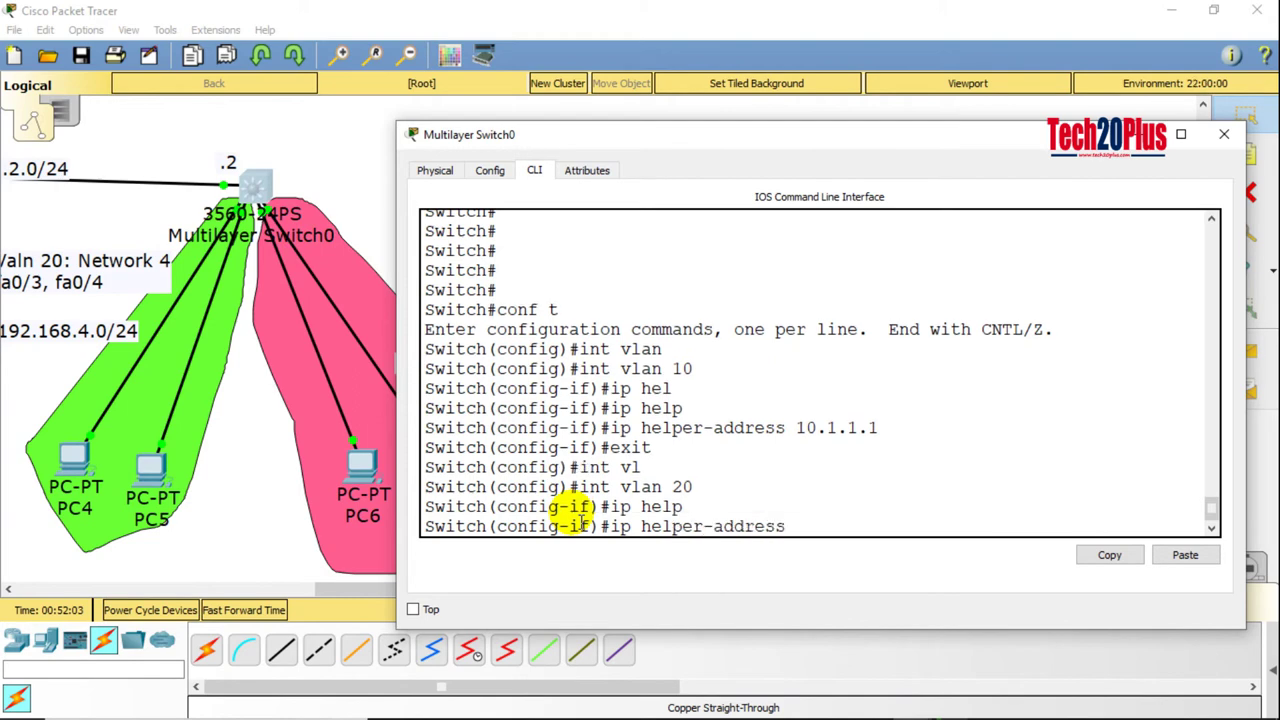
pyautogui.write('10.1.1.1')
pyautogui.press('Return')
pyautogui.hotkey('ctrl', 'z')
pyautogui.press('Return')
pyautogui.press('Return')
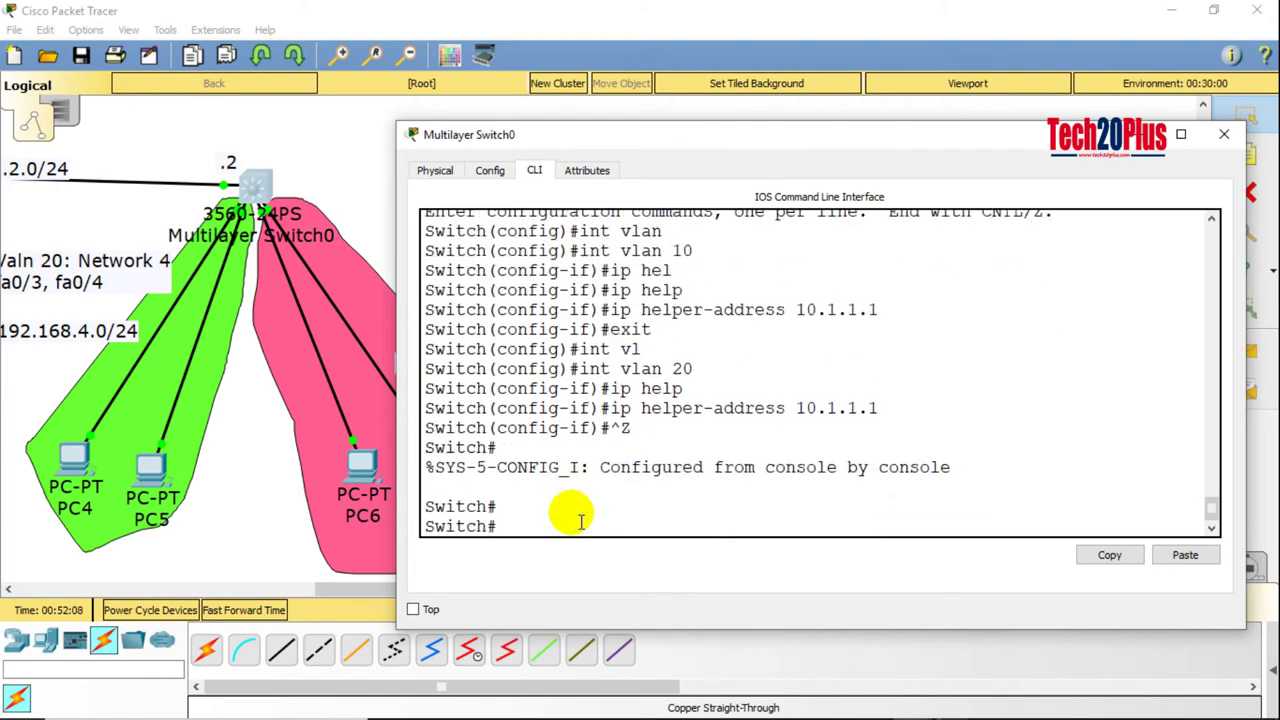
pyautogui.press('Return')
pyautogui.press('Return')
pyautogui.press('Return')
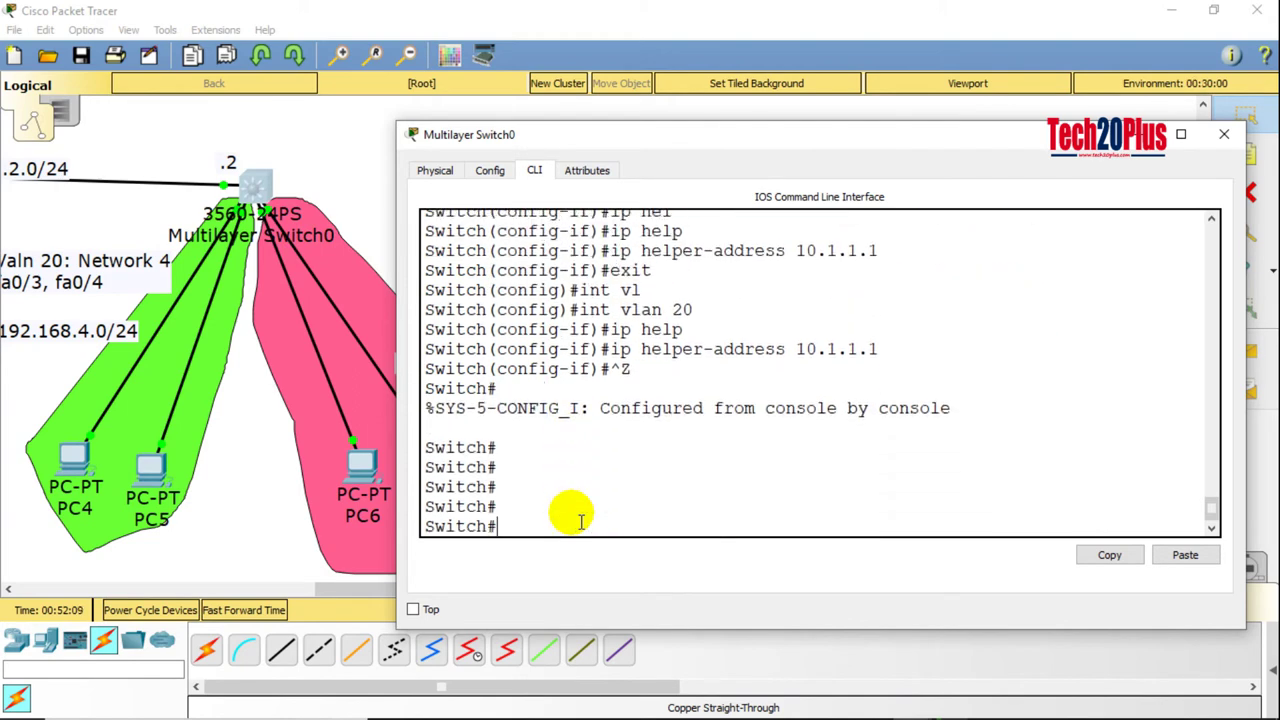
pyautogui.click(1226, 136)
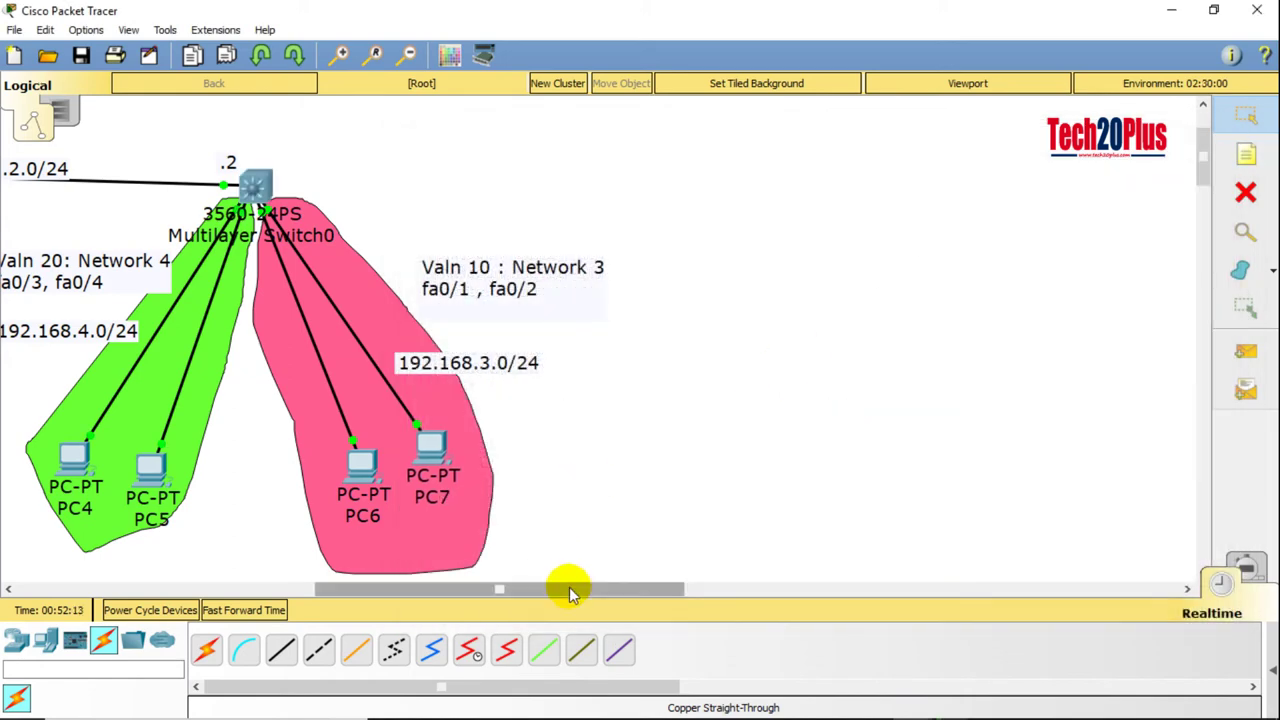
# Step: Retry the DHCP request on PC4 by switching its IP configuration to Static and back to DHCP, and close its window
pyautogui.moveTo(570, 592); pyautogui.dragTo(529, 603)
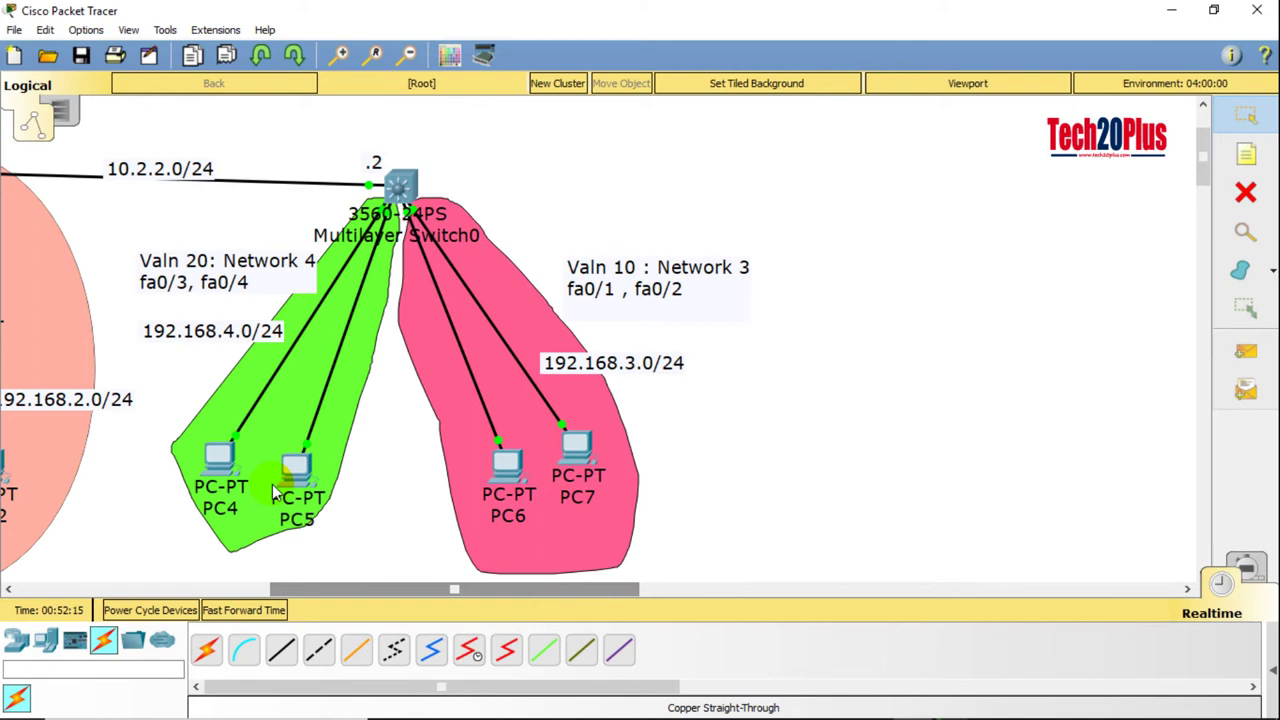
pyautogui.click(218, 460)
pyautogui.click(312, 236)
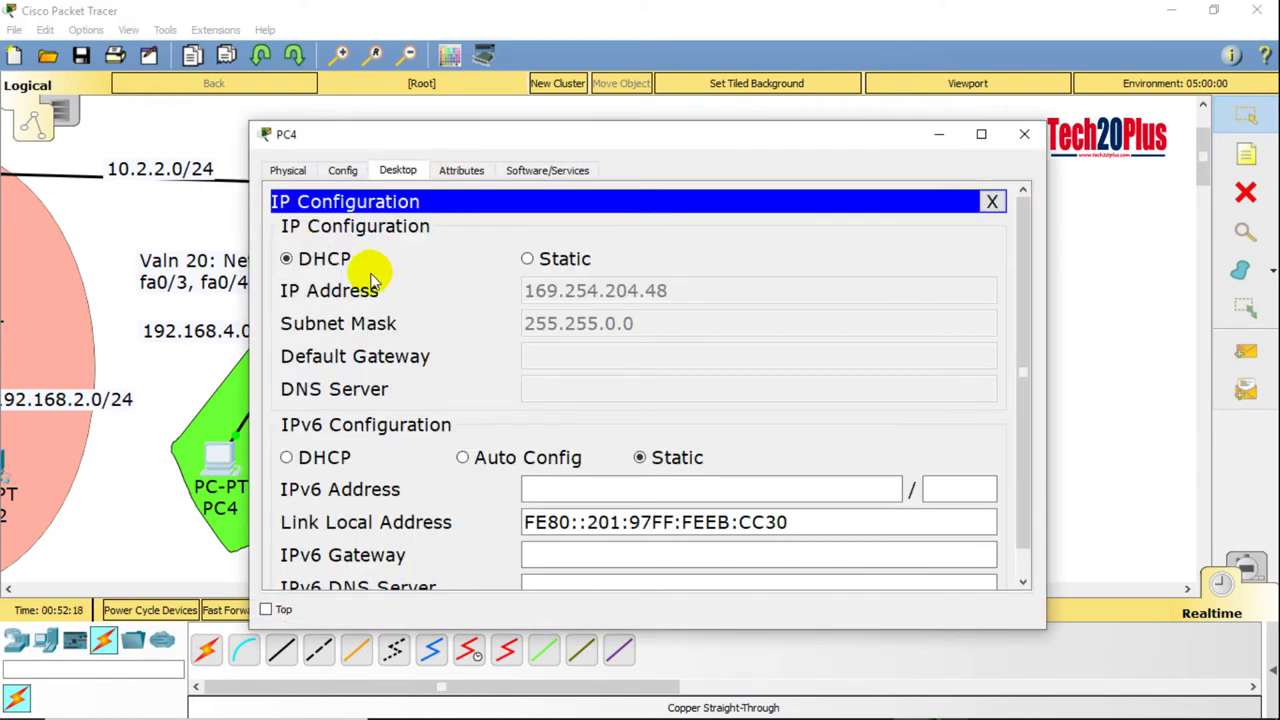
pyautogui.click(529, 259)
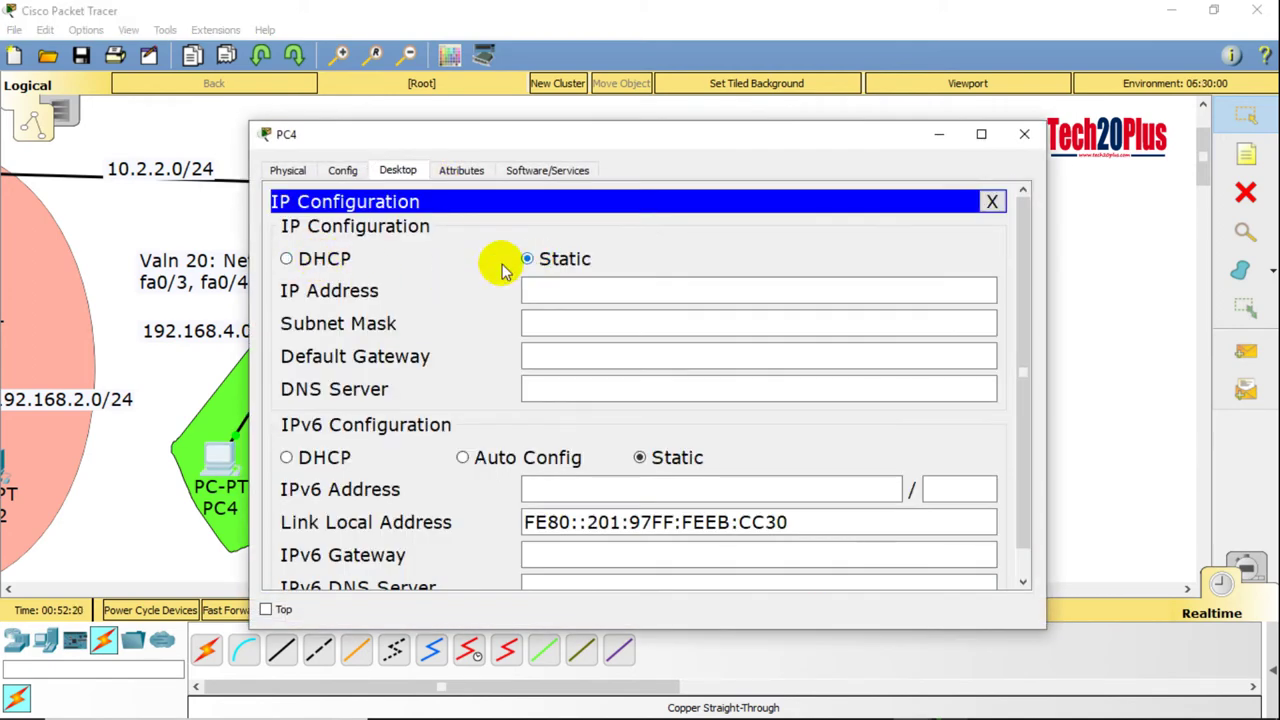
pyautogui.click(316, 259)
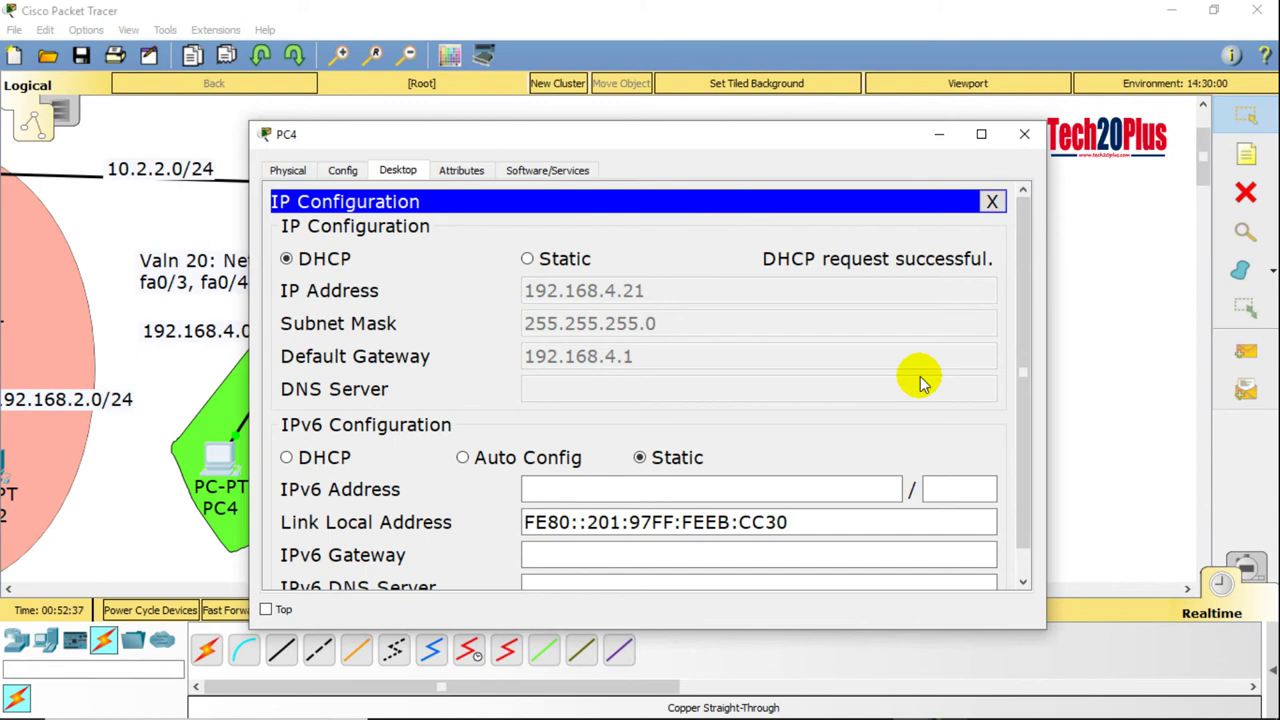
pyautogui.click(1024, 133)
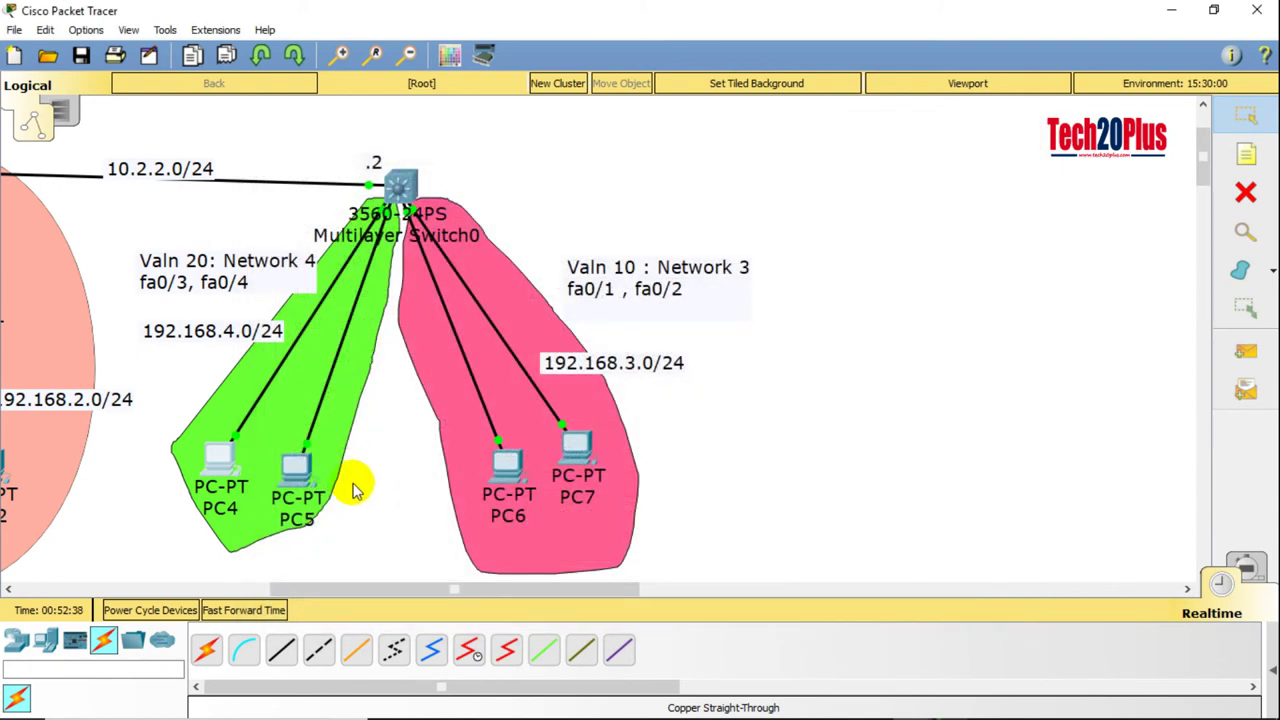
# Step: Set PC5's IP configuration to DHCP and close its window
pyautogui.click(297, 478)
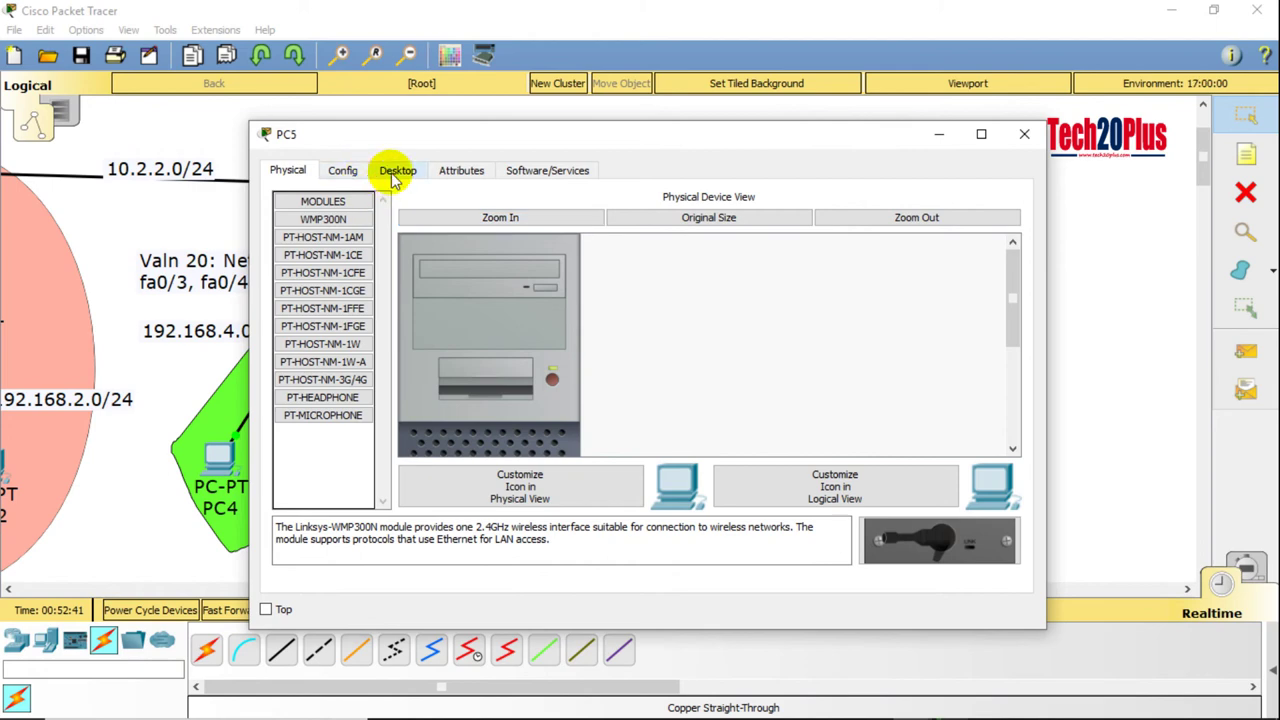
pyautogui.click(397, 172)
pyautogui.click(331, 230)
pyautogui.click(305, 262)
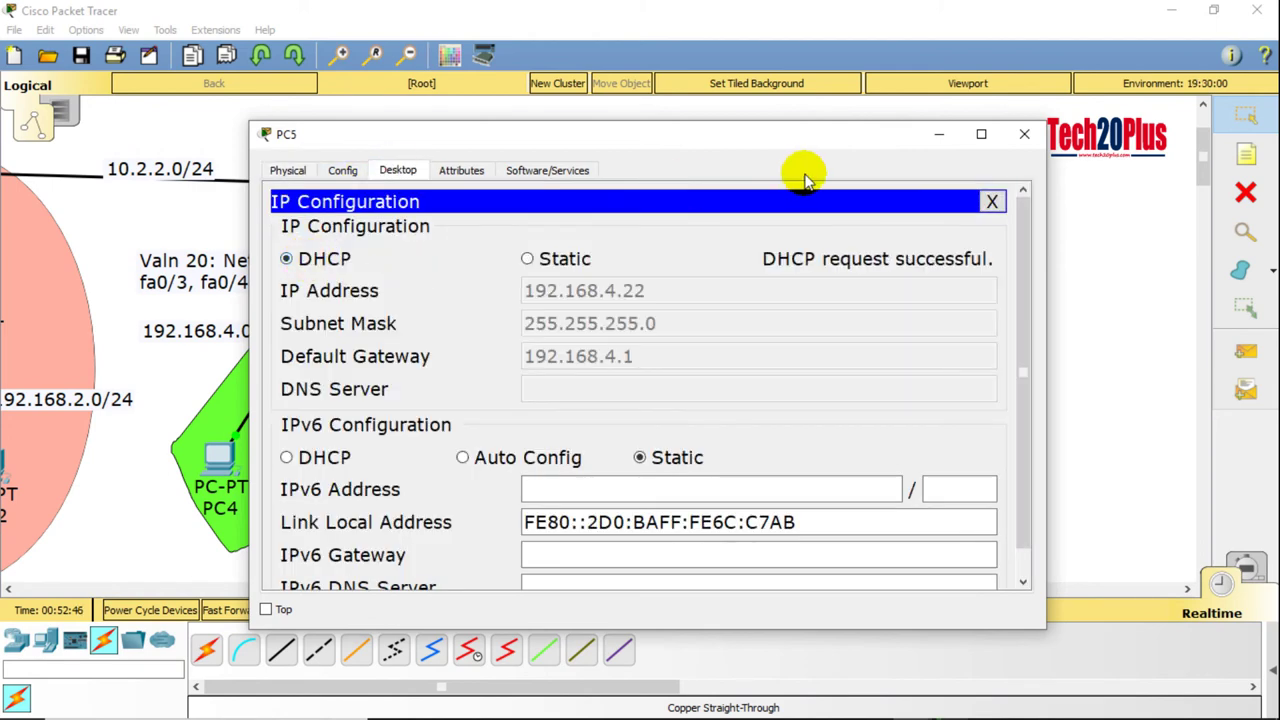
pyautogui.click(1035, 138)
# Step: Set PC7's IP configuration to DHCP and close its window
pyautogui.click(602, 461)
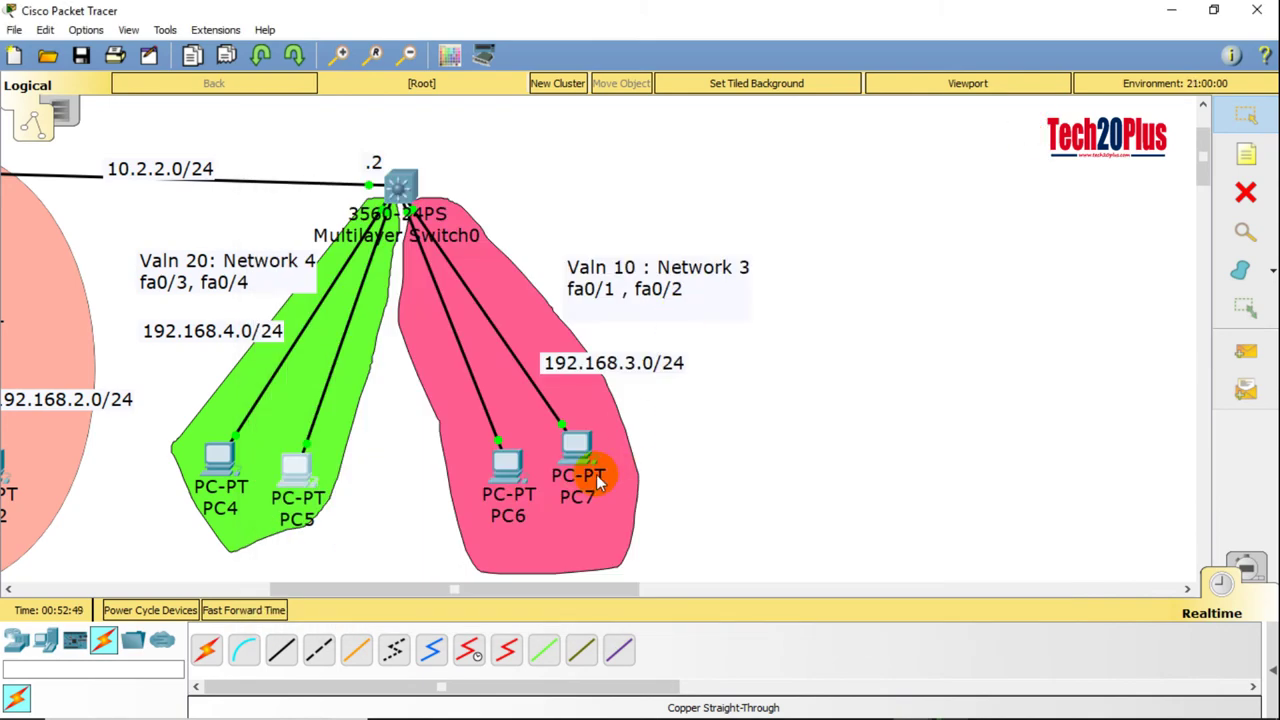
pyautogui.click(402, 168)
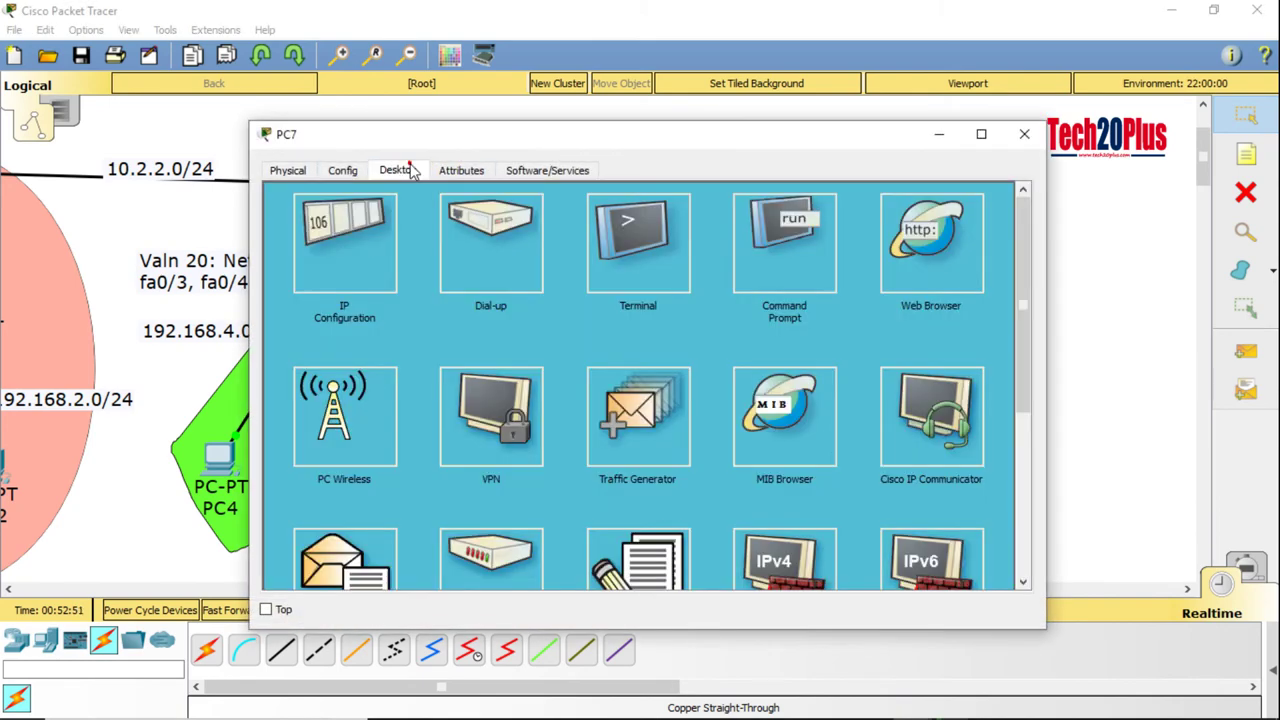
pyautogui.click(343, 250)
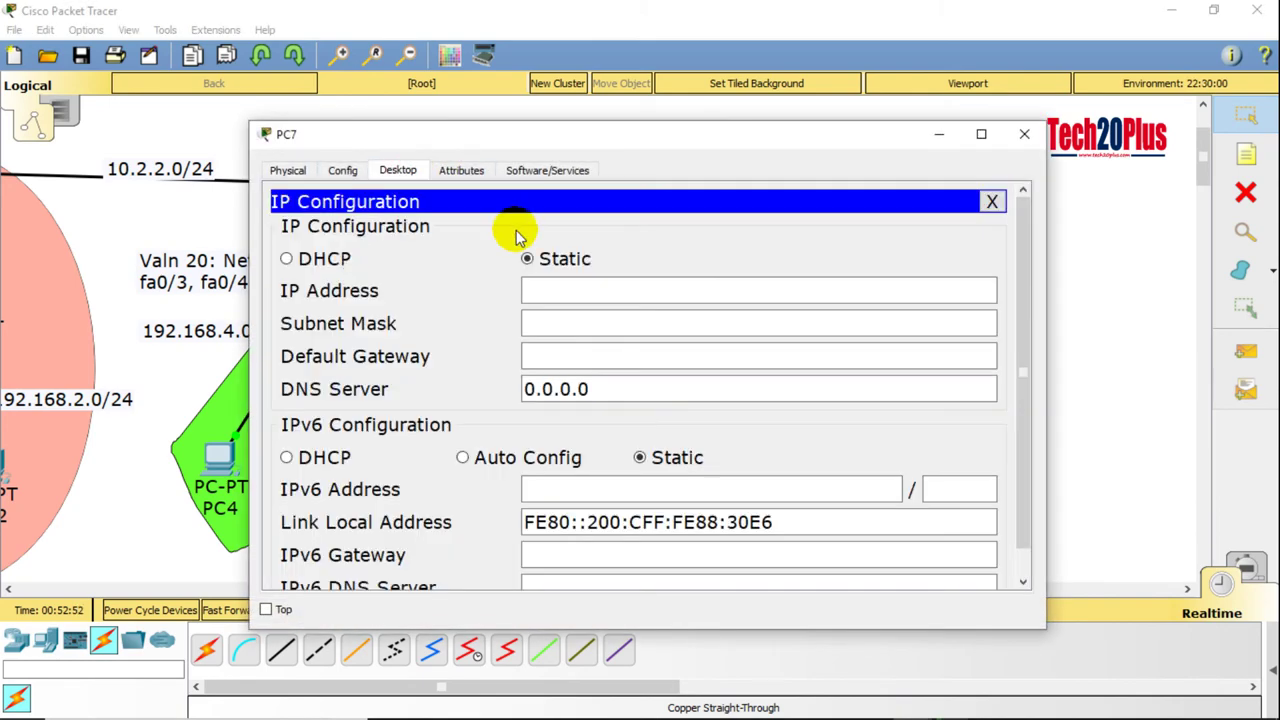
pyautogui.click(328, 258)
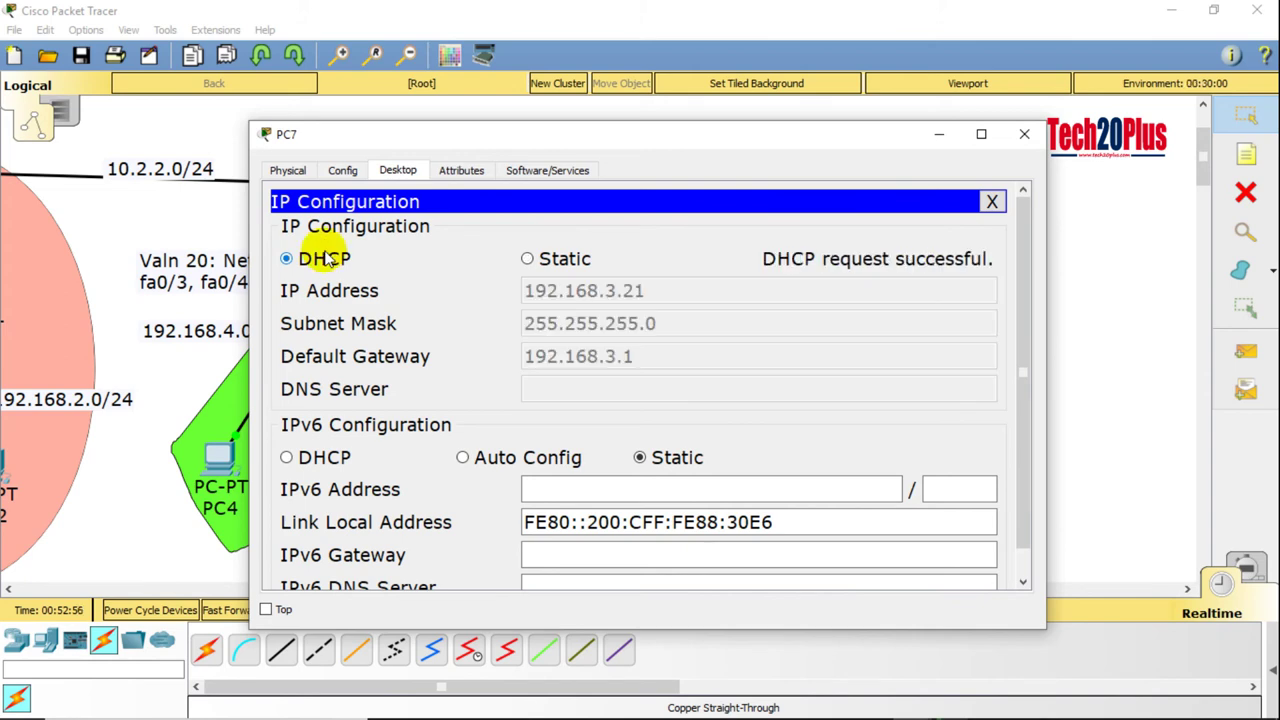
pyautogui.click(1024, 134)
# Step: Set PC6's IP configuration to DHCP and close its window
pyautogui.click(505, 460)
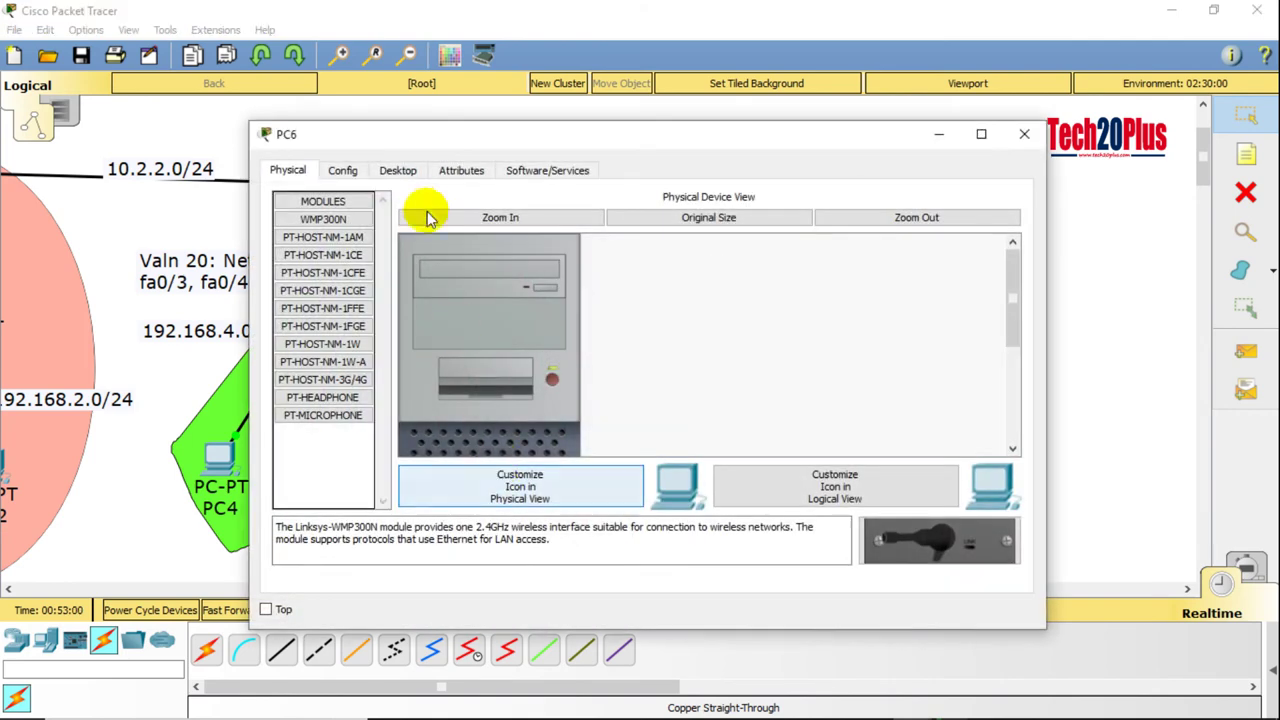
pyautogui.click(397, 170)
pyautogui.click(340, 228)
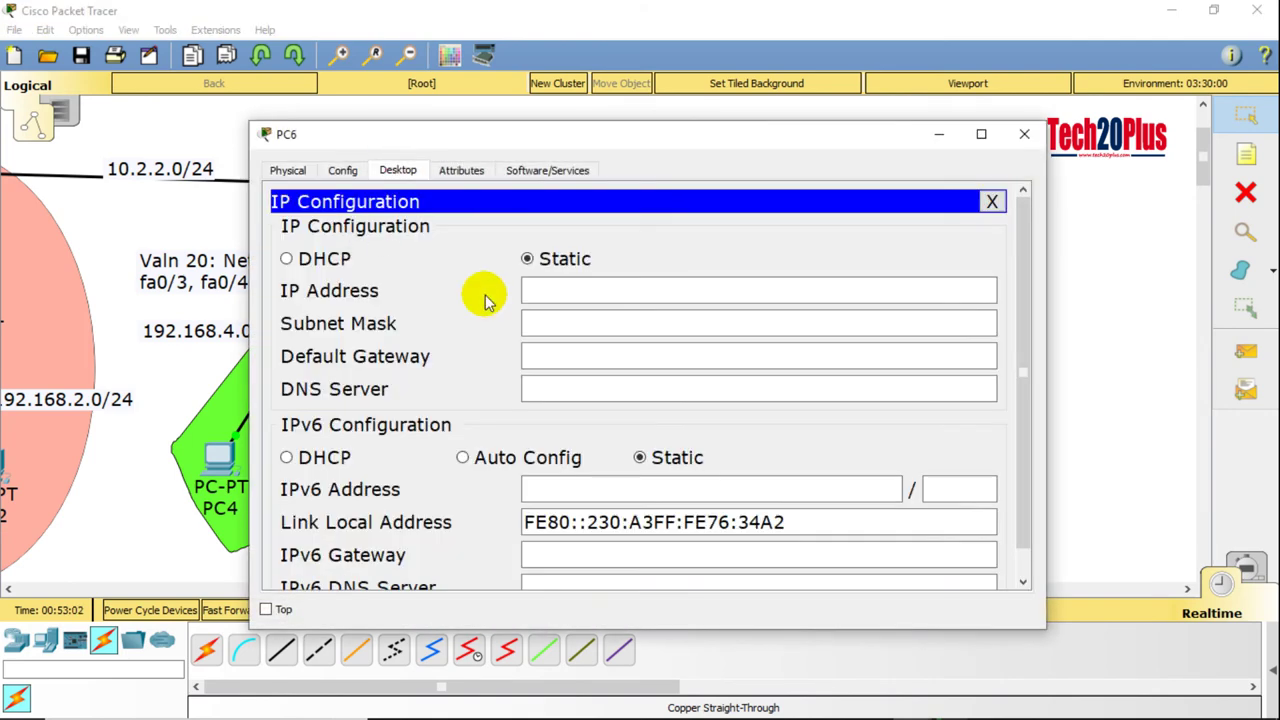
pyautogui.click(328, 258)
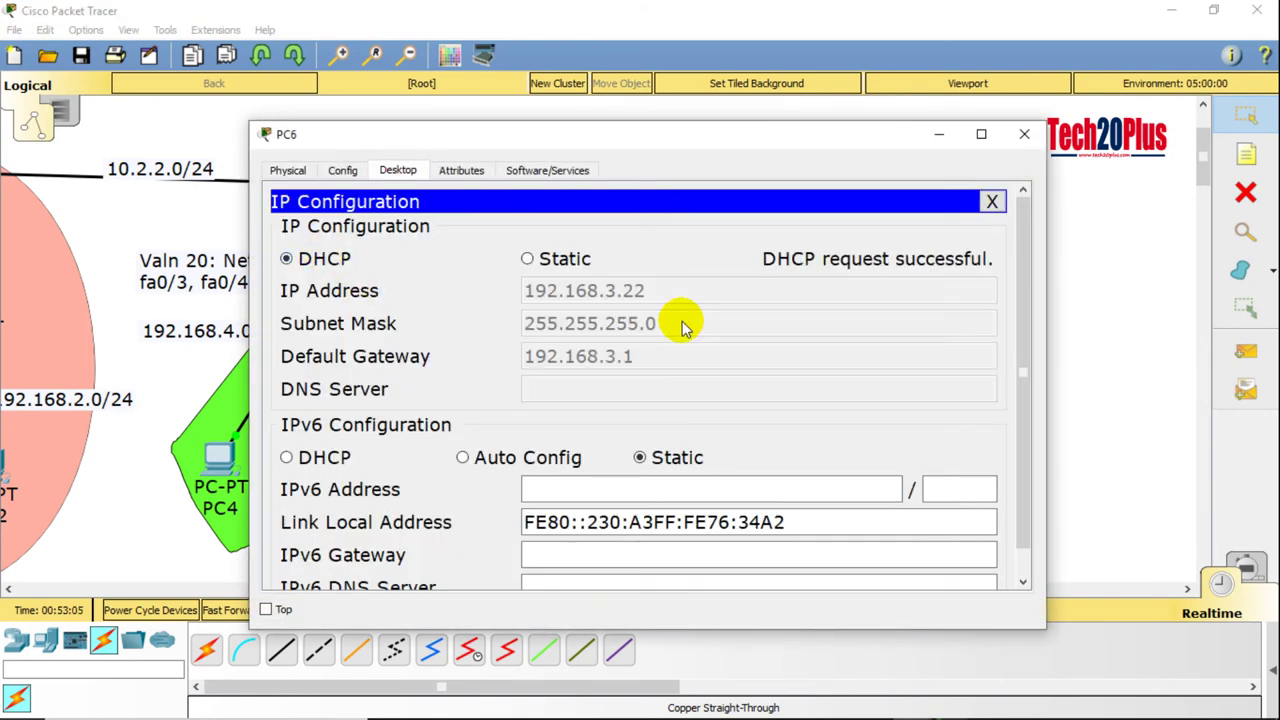
pyautogui.click(1025, 135)
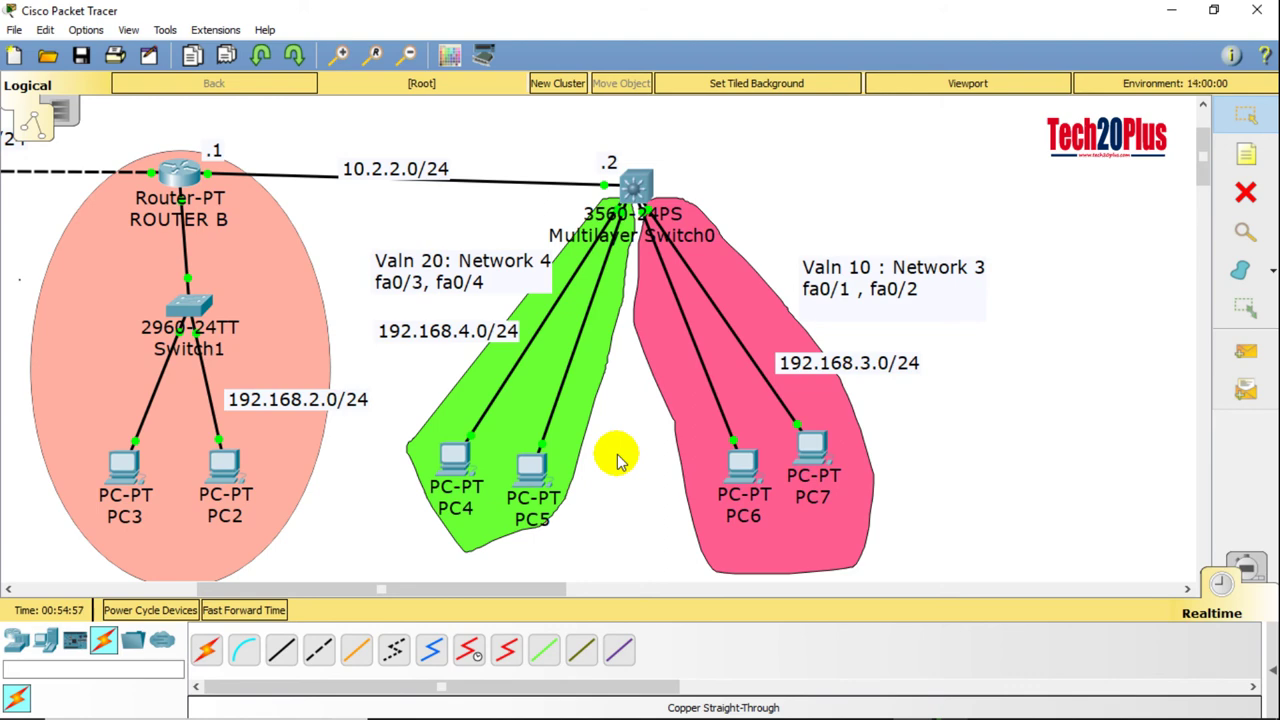
# Step: Move the DHCP SERVER label down so it sits just above Router A in the topology
pyautogui.moveTo(436, 590); pyautogui.dragTo(284, 592)
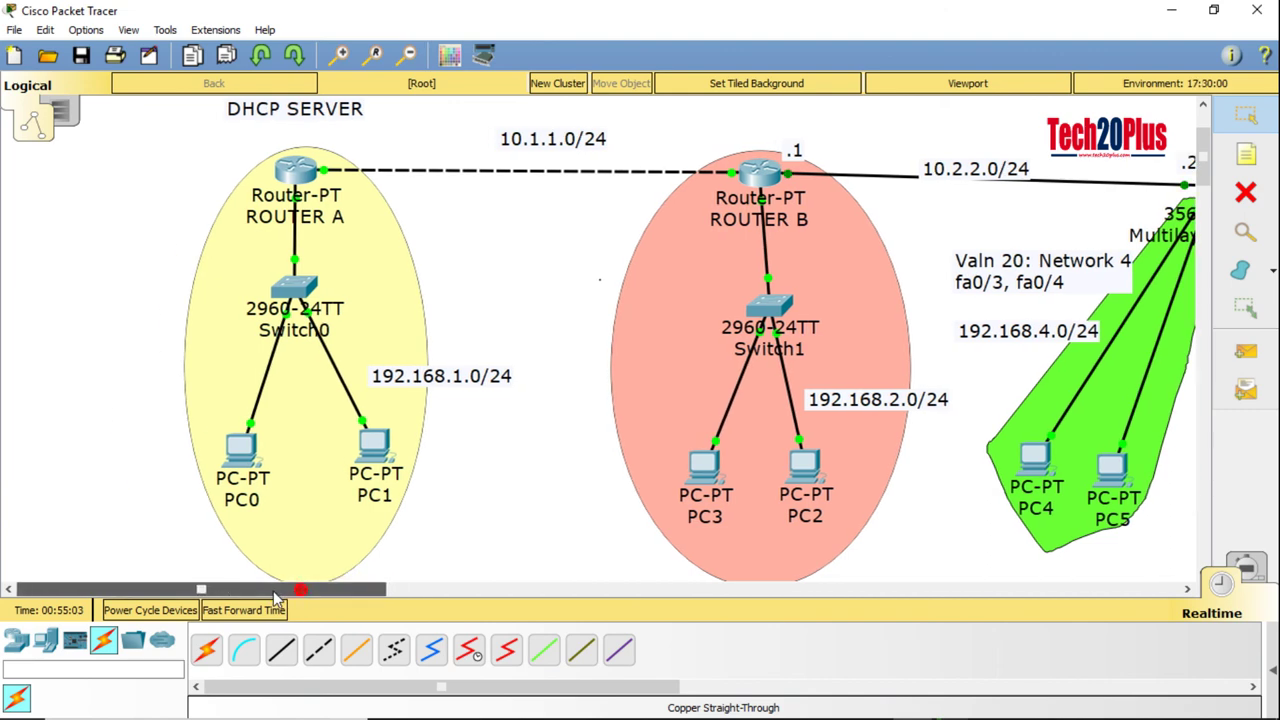
pyautogui.doubleClick(298, 112)
pyautogui.click(522, 232)
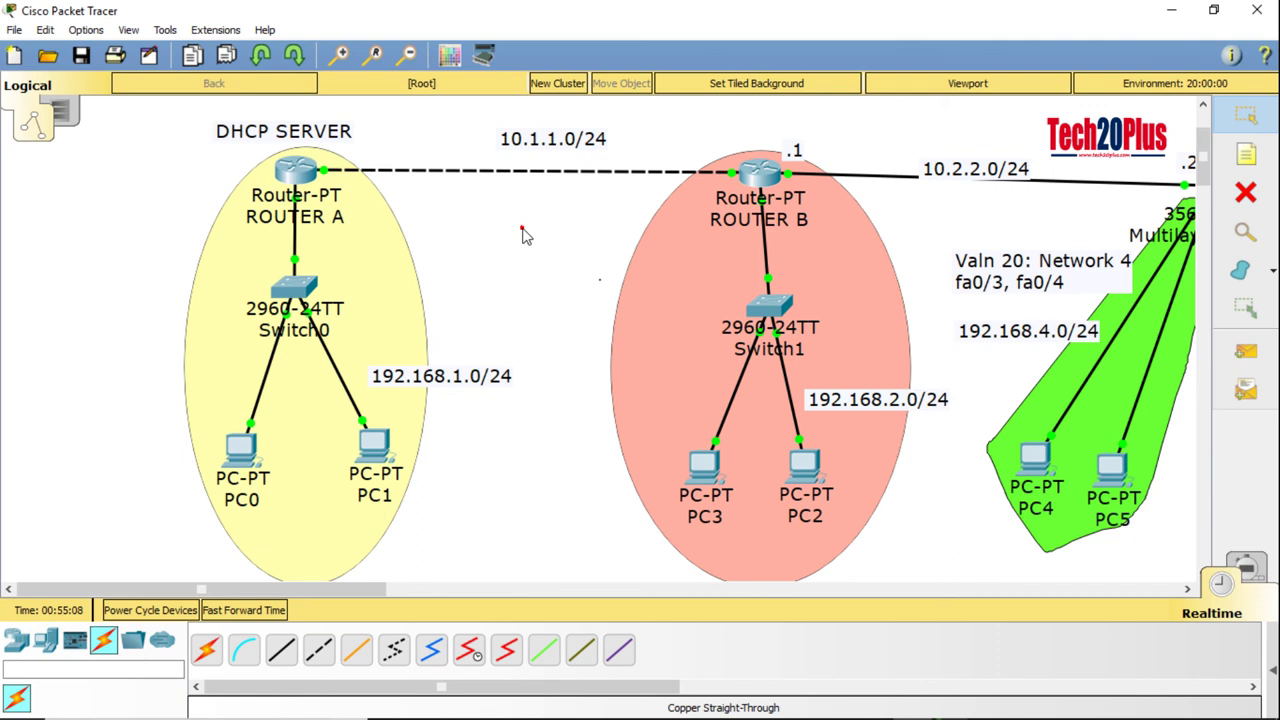